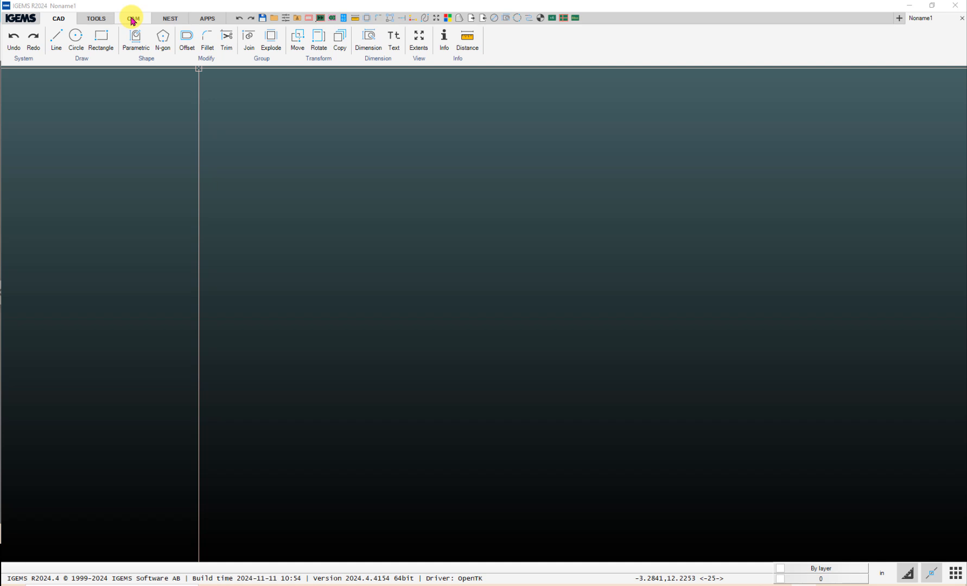
- Open all six DXF files from the Import and Analyze folder as separate drawings
left_click(23, 20)
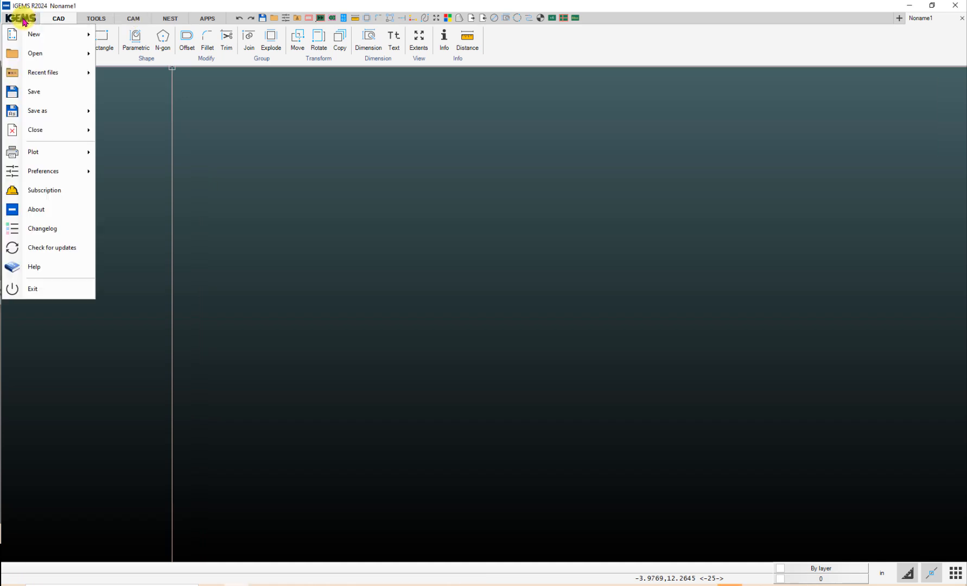
mouse_move(34, 56)
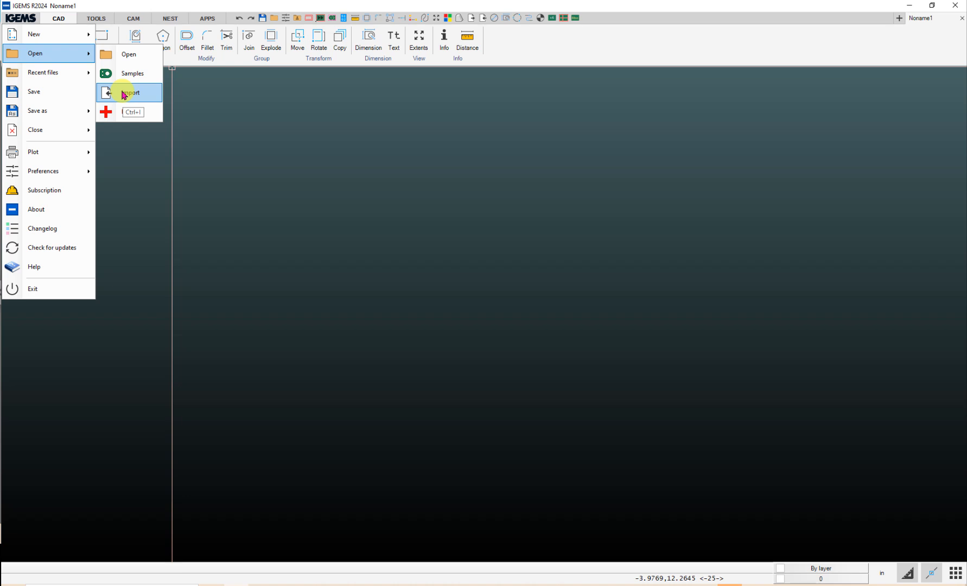
left_click(127, 57)
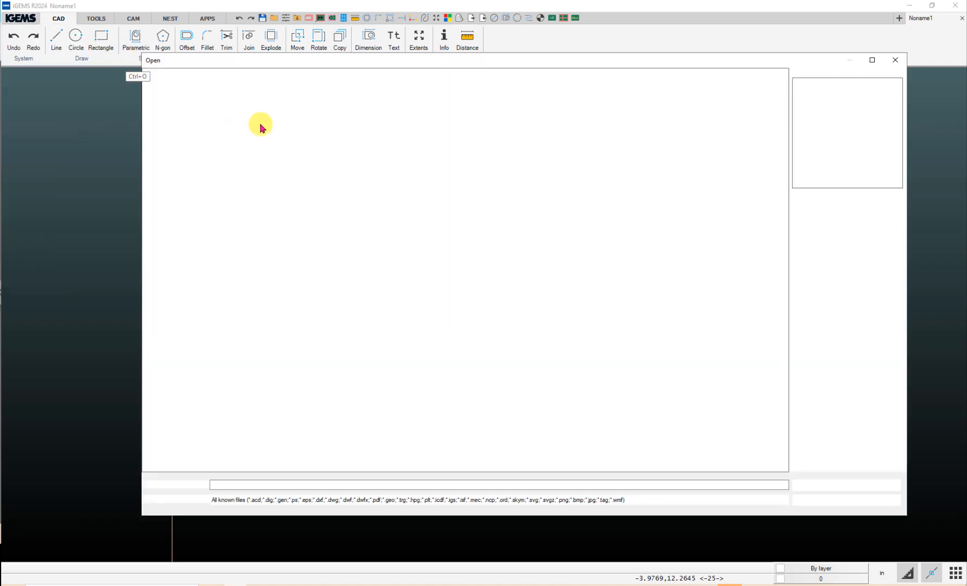
left_click(261, 122)
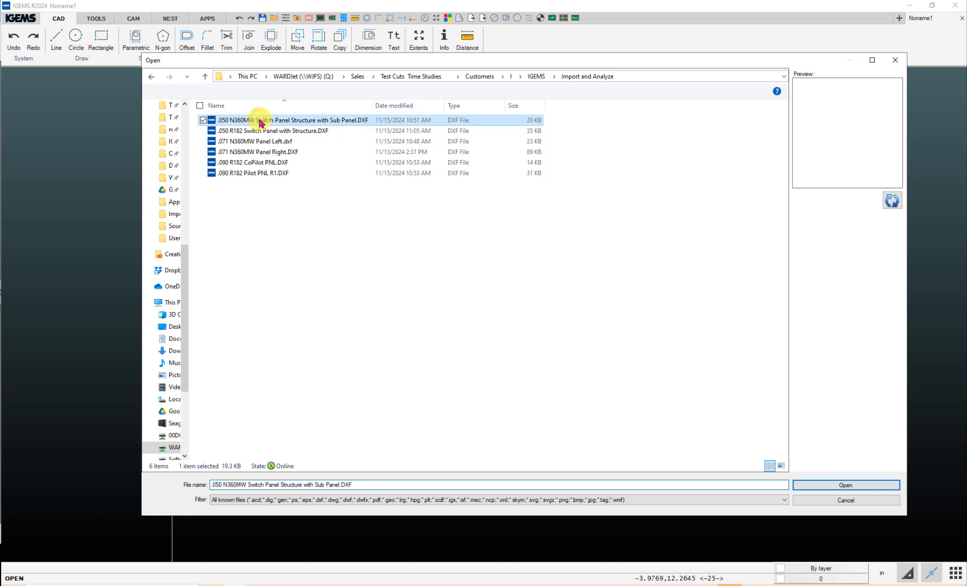
left_click(253, 174, "shift")
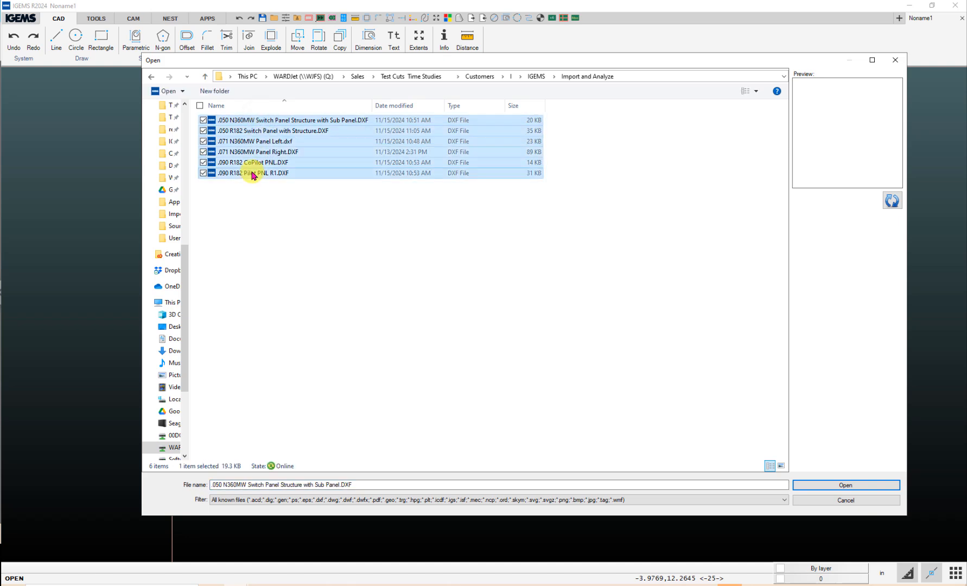
left_click(846, 485)
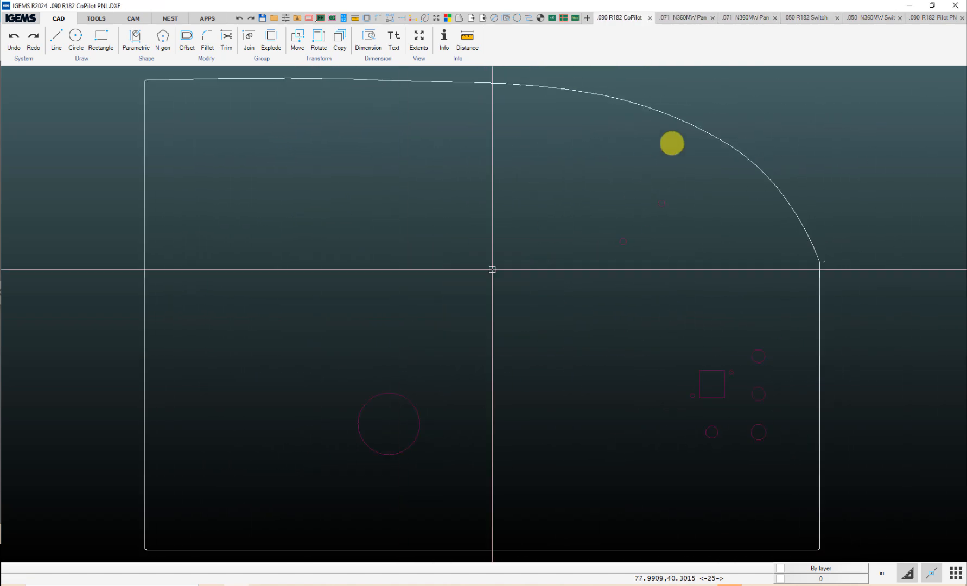
- Look through the opened panel drawings one by one to see what each file contains
left_click(676, 18)
left_click(740, 19)
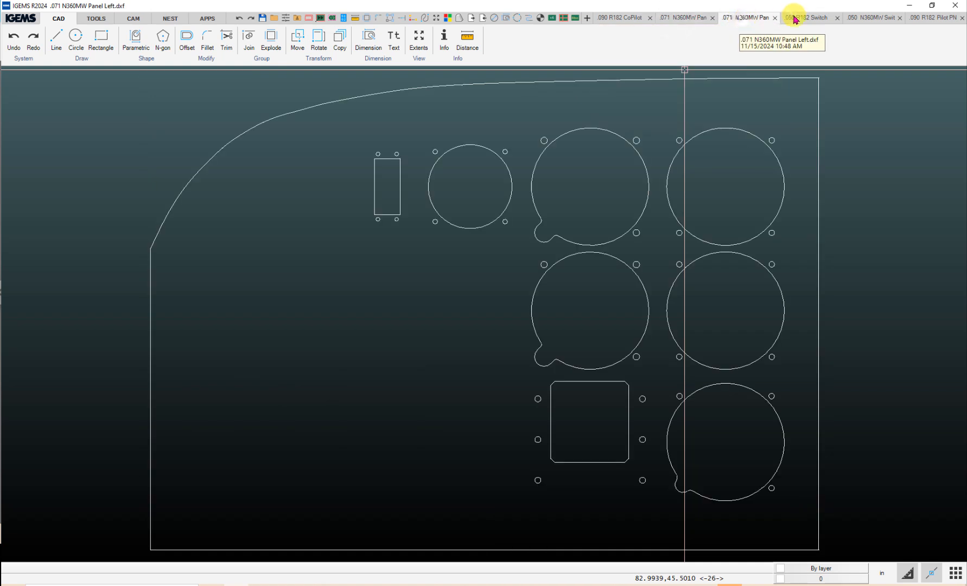
left_click(806, 17)
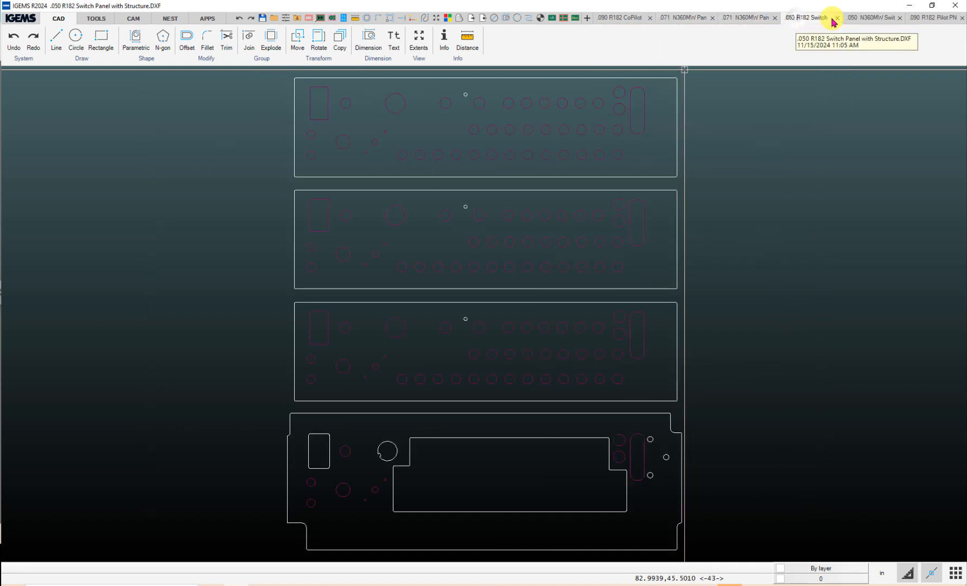
left_click(934, 17)
left_click(876, 18)
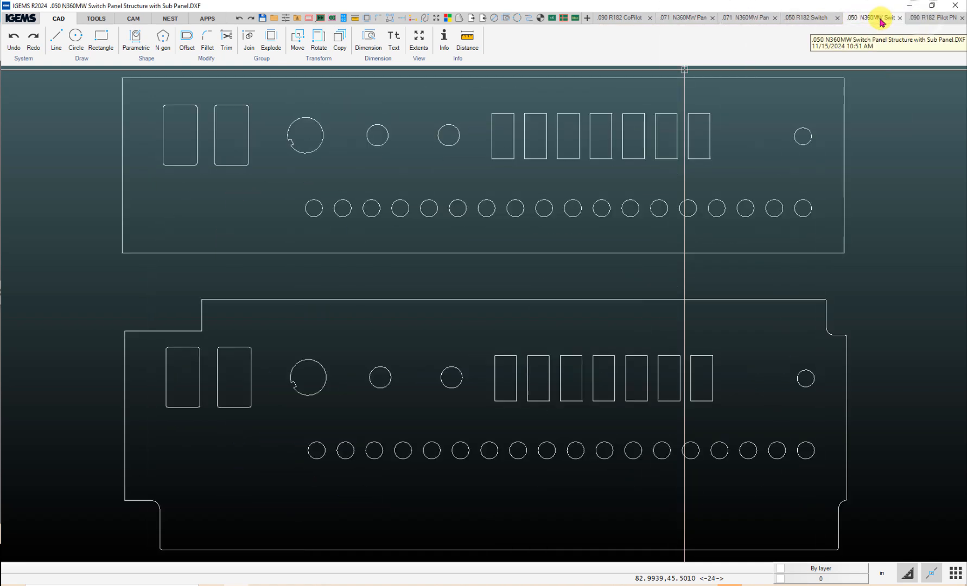
left_click(817, 20)
- Close all open drawings and start a new blank drawing
left_click(26, 21)
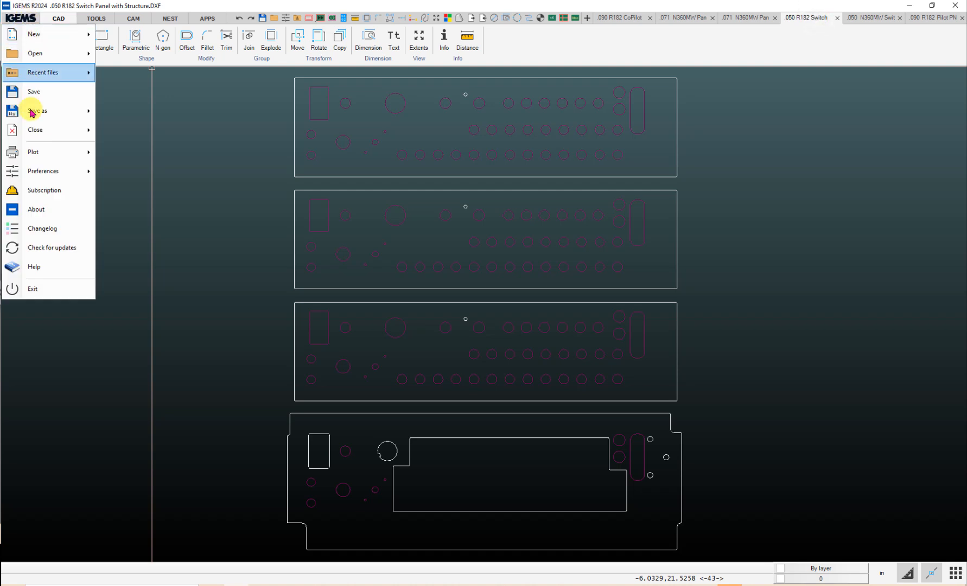
mouse_move(81, 131)
left_click(106, 153)
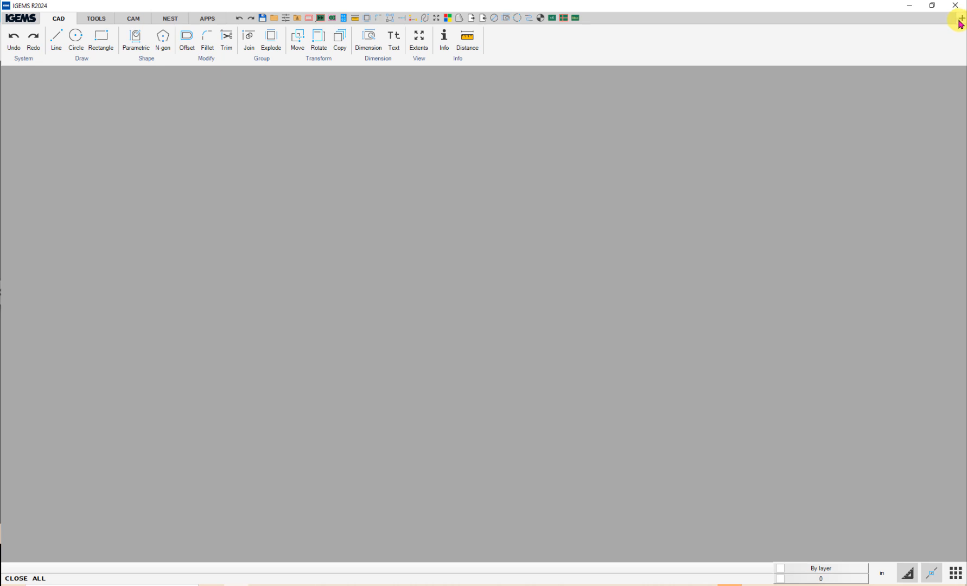
left_click(962, 17)
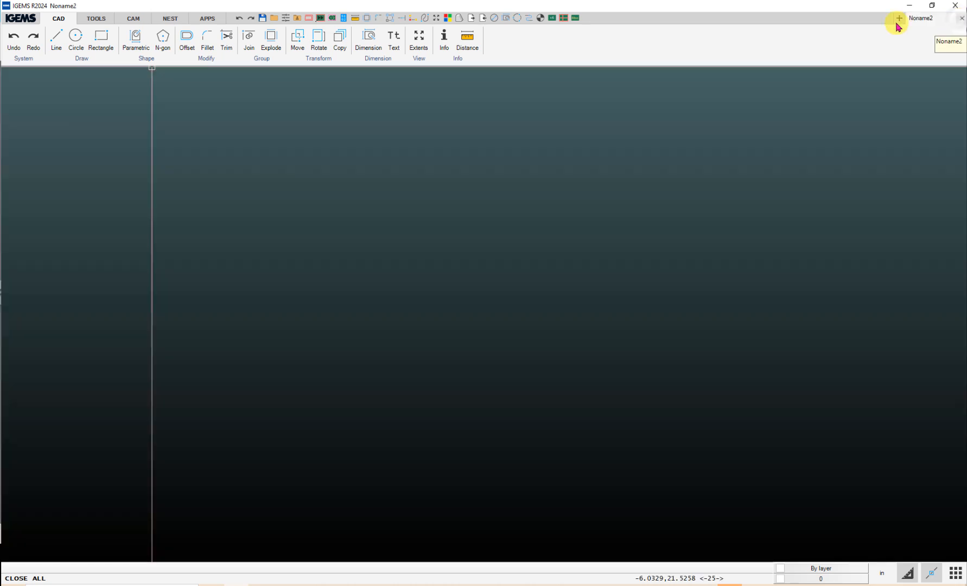
- Import all six DXF files from the Import and Analyze folder into the blank drawing
left_click(17, 20)
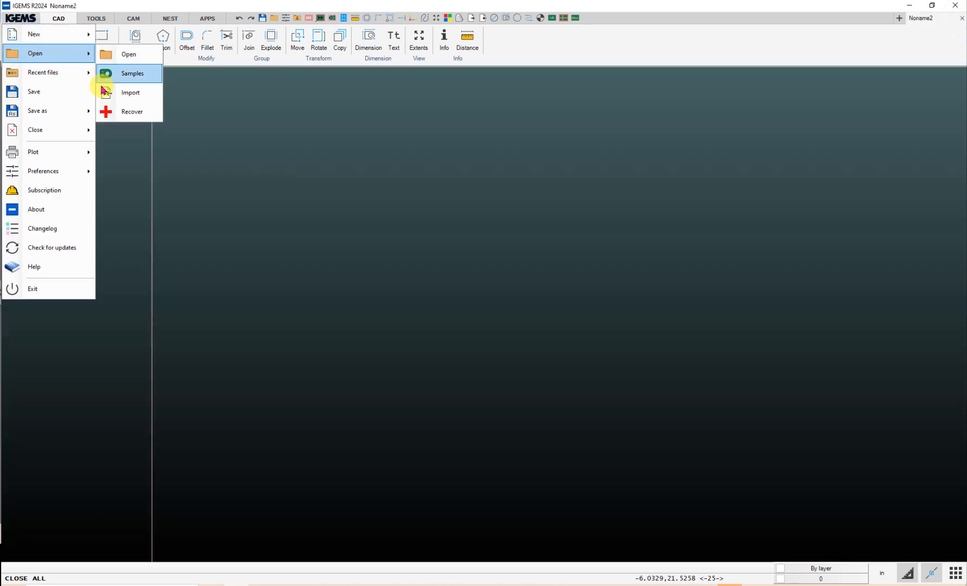
left_click(106, 92)
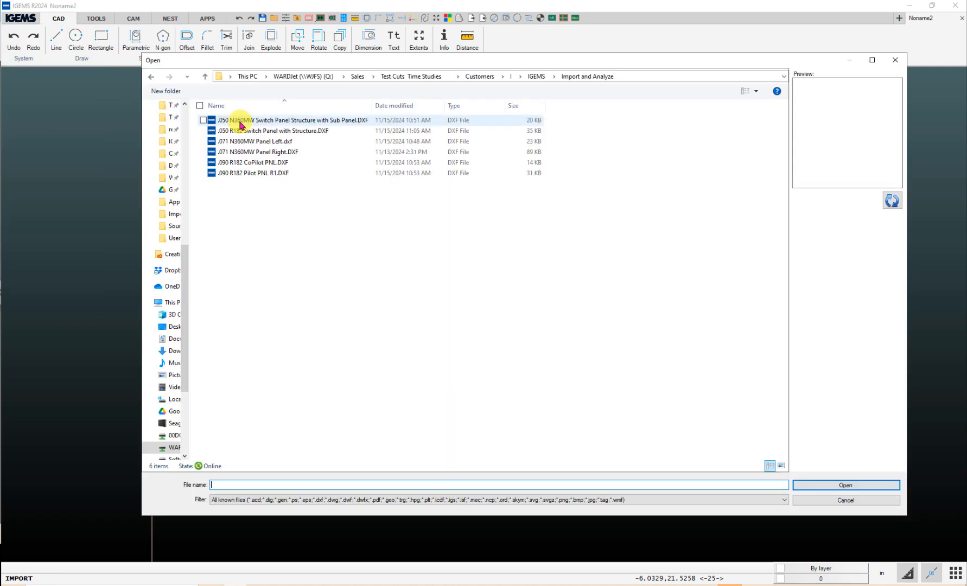
left_click(241, 125)
key("ctrl+a")
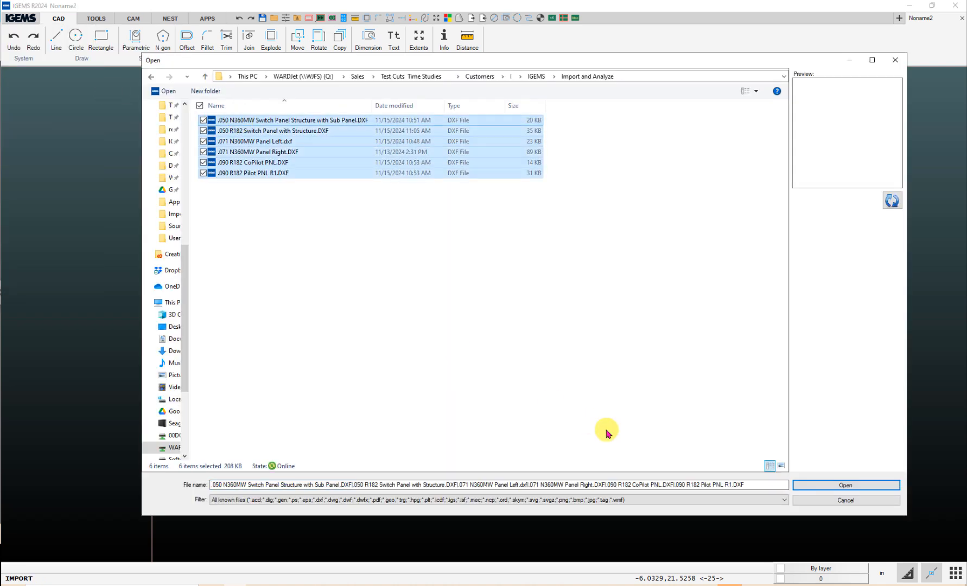
left_click(800, 484)
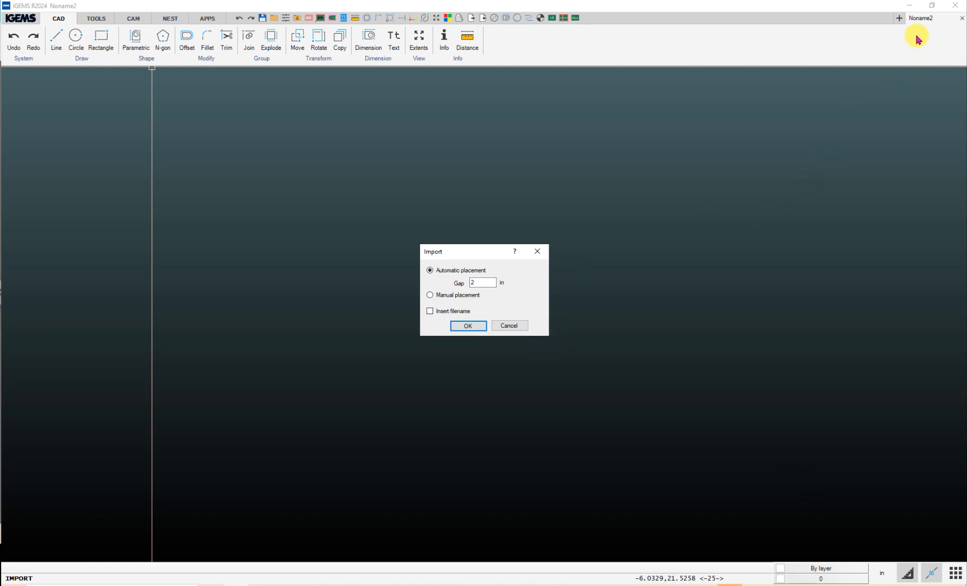
- Use automatic placement with a 2 in gap, enable inserting the filename, and accept the import options
double_click(486, 282)
left_click_drag(485, 283, 456, 284)
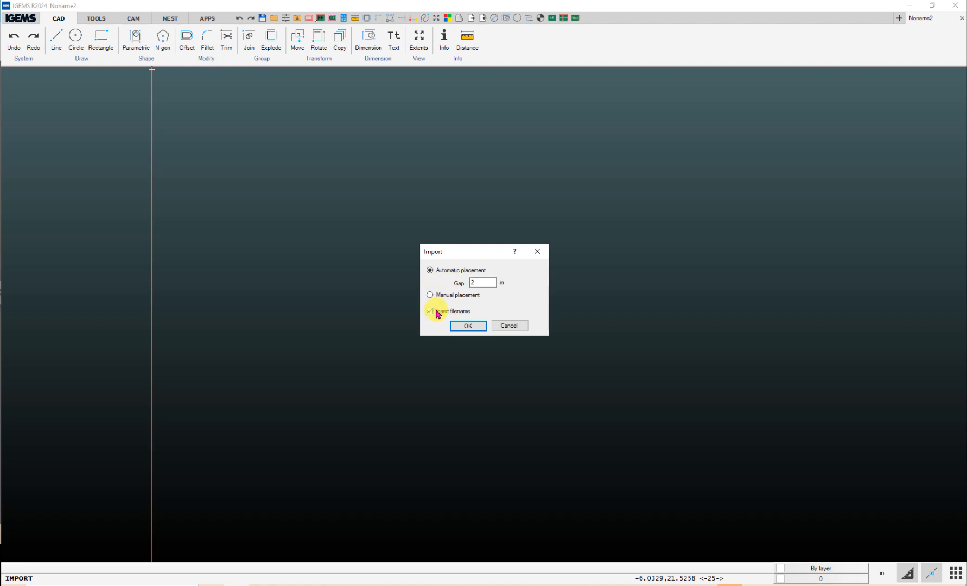
left_click(467, 327)
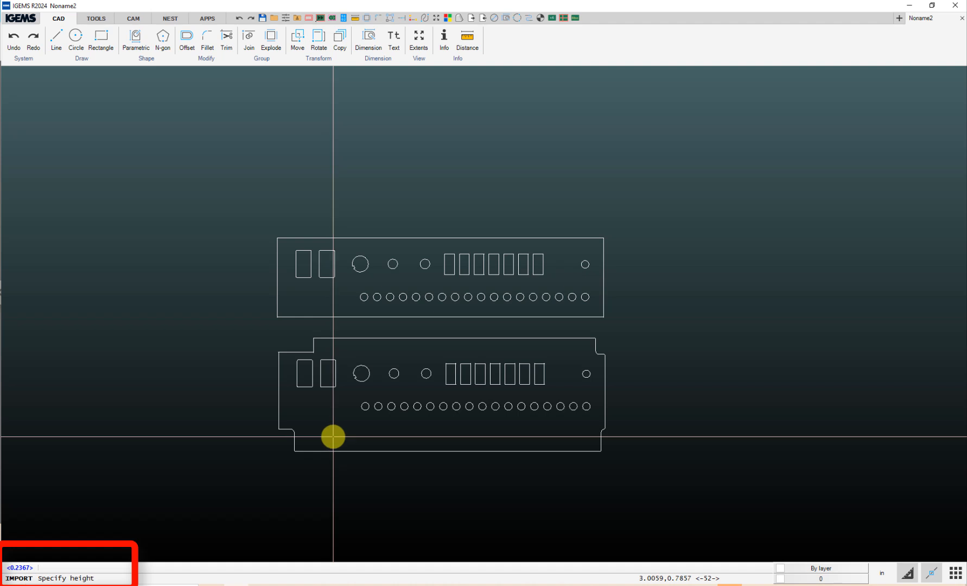
- Define the filename text height as about 0.45 in by picking two points near the lower panel's bottom edge
scroll(325, 437, "up", 4)
scroll(324, 437, "down", 4)
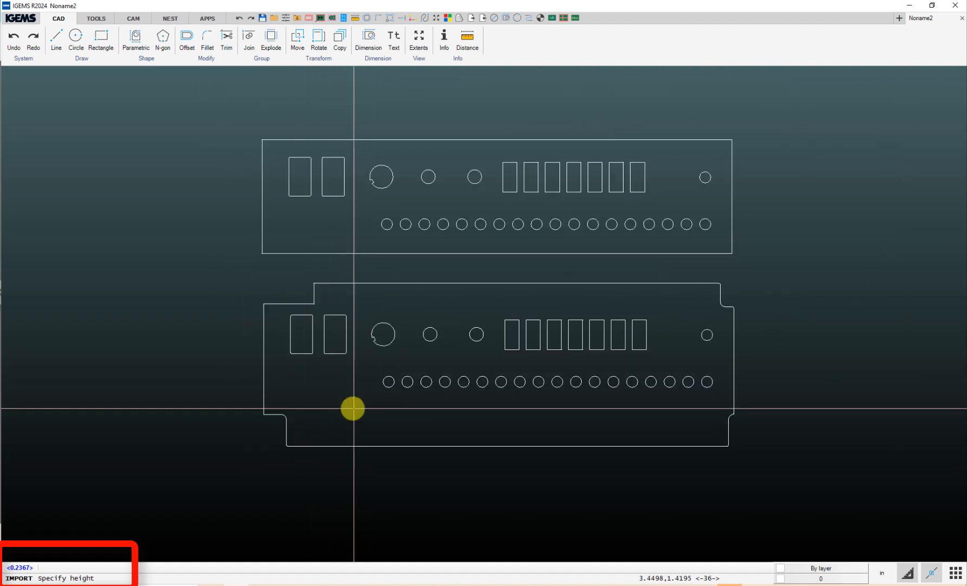
left_click(327, 427)
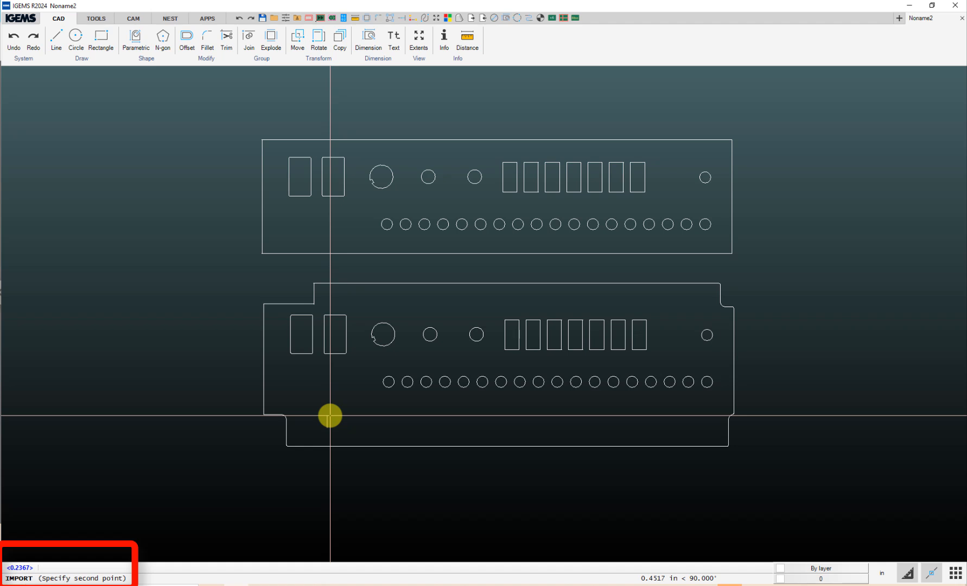
left_click(330, 416)
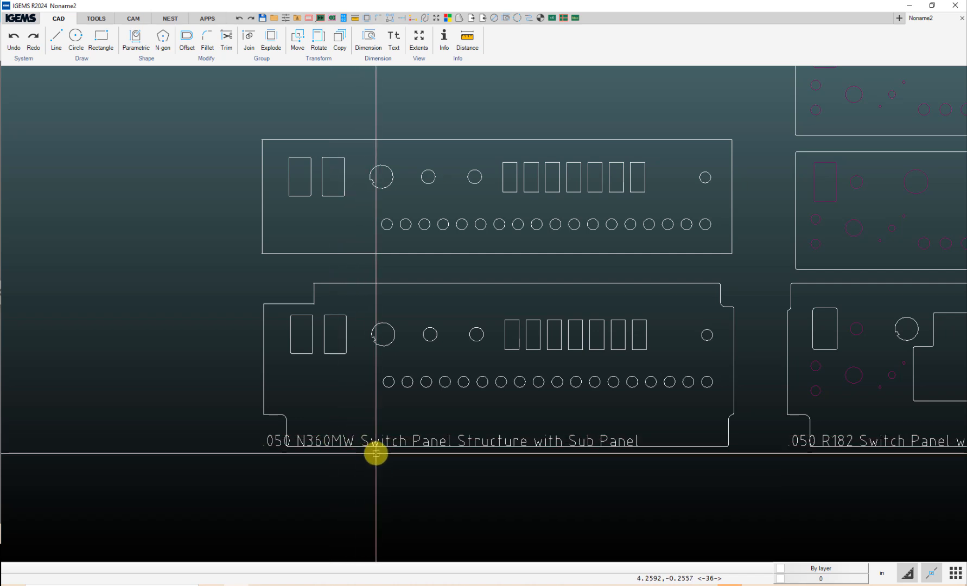
- Examine the row of imported parts and the filename label placed on each one
scroll(378, 454, "down", 2)
middle_click_drag(460, 436, 200, 423)
middle_click_drag(503, 420, 296, 437)
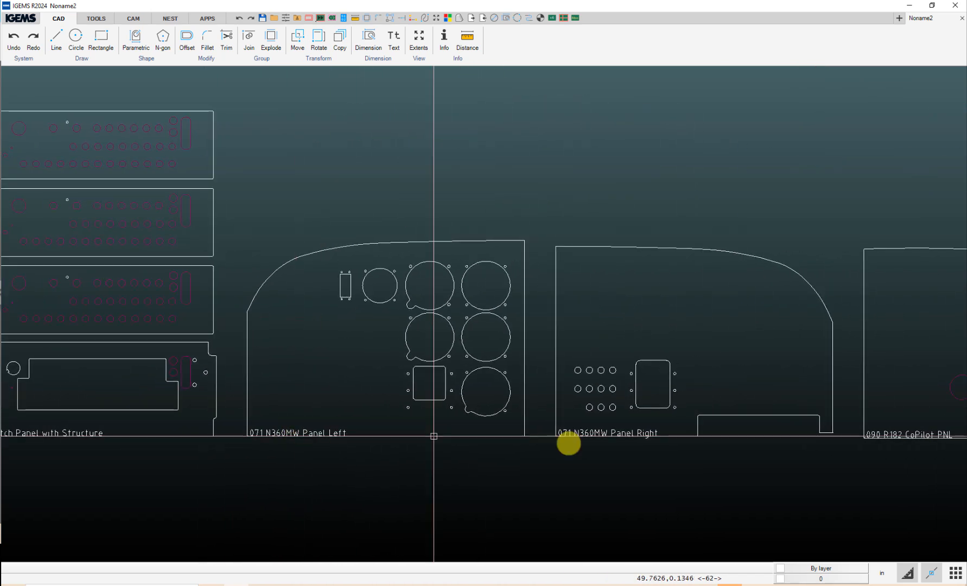
middle_click_drag(923, 452, 321, 453)
mouse_move(606, 453)
middle_mouse_down()
mouse_move(510, 459)
mouse_move(857, 443)
middle_mouse_up()
middle_click_drag(242, 433, 833, 425)
middle_click_drag(272, 435, 534, 426)
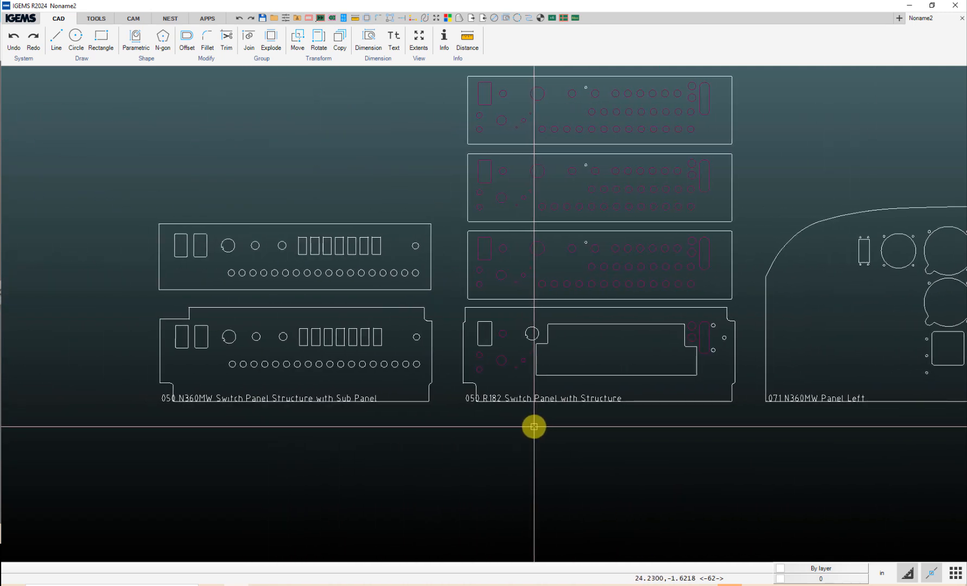
- Turn off orthogonal mode and move the ".050 R182 Switch Panel with Structure" label inside its panel, to about 22.77, 0.58 in
scroll(511, 472, "up", 5)
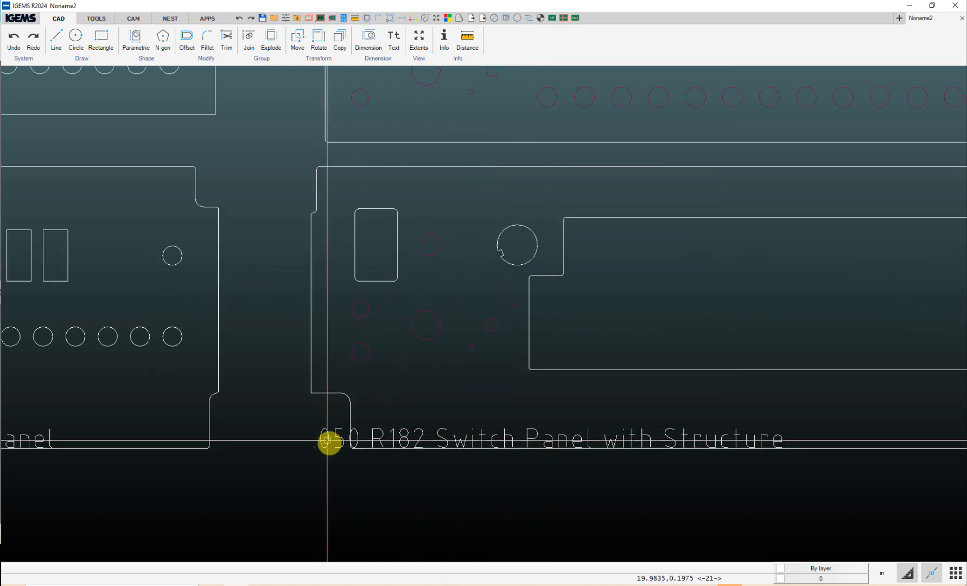
left_click(405, 434)
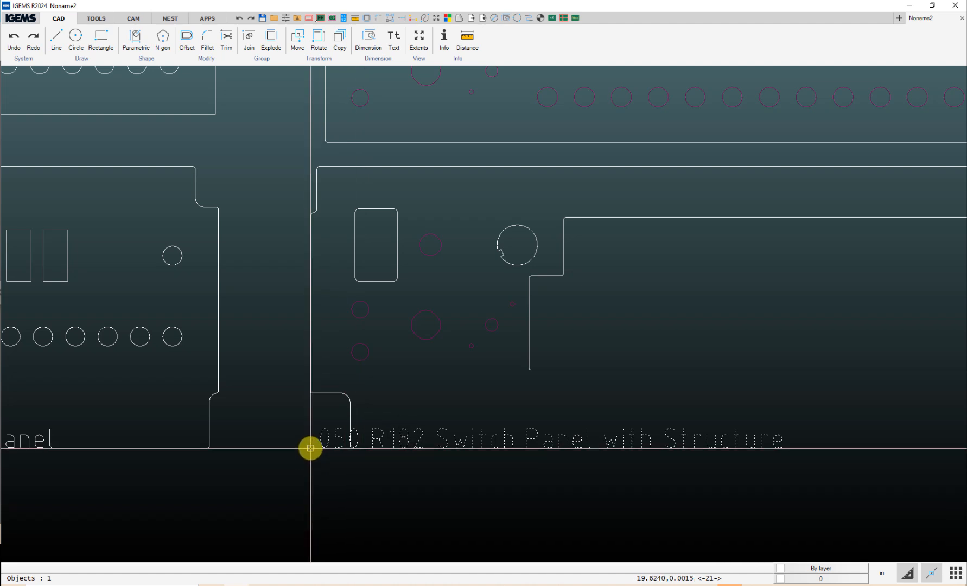
left_click(310, 448)
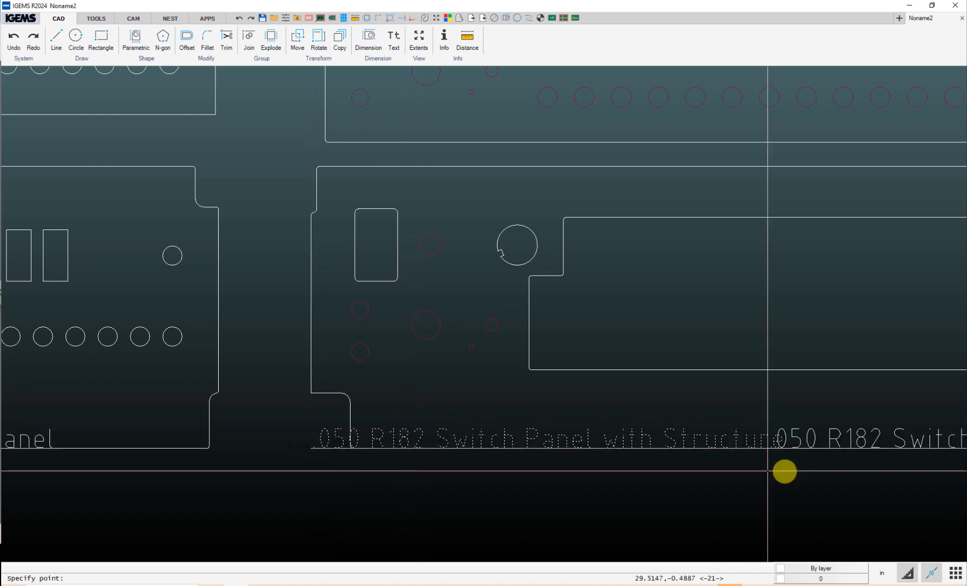
left_click(908, 575)
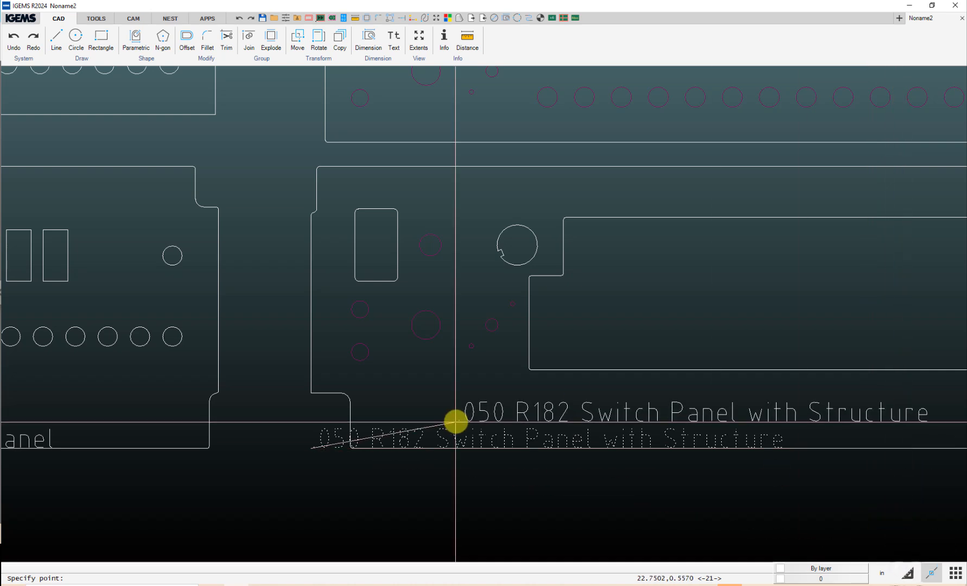
left_click(453, 423)
- Move the ".050 N360MW Switch Panel Structure with Sub Panel" label inside its panel outline, to about 1.95, 0.68 in
scroll(443, 429, "down", 3)
middle_click_drag(443, 428, 661, 390)
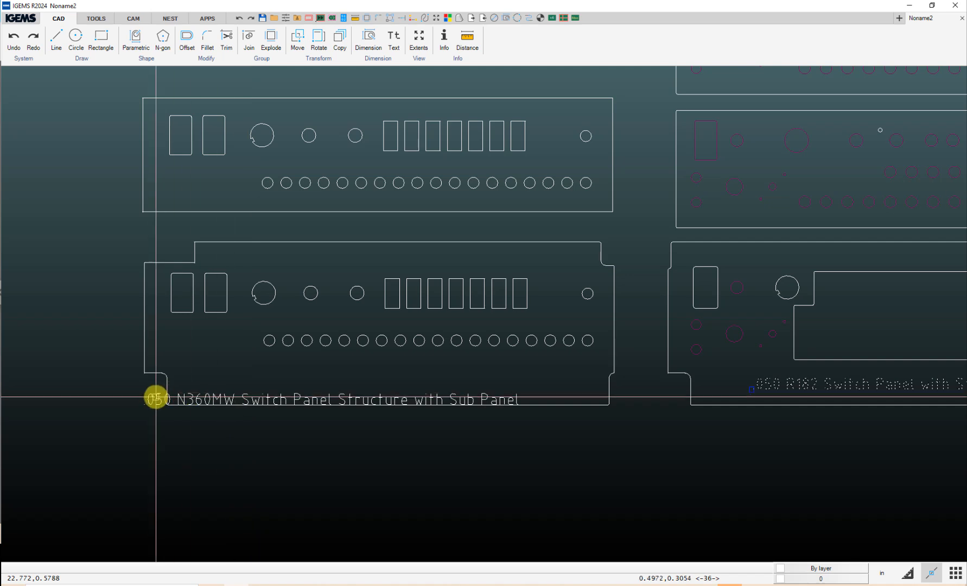
left_click(153, 398)
left_click_drag(143, 403, 194, 389)
- Check the filename labels across the other imported panels and return to the two switch panel files
scroll(425, 427, "down", 4)
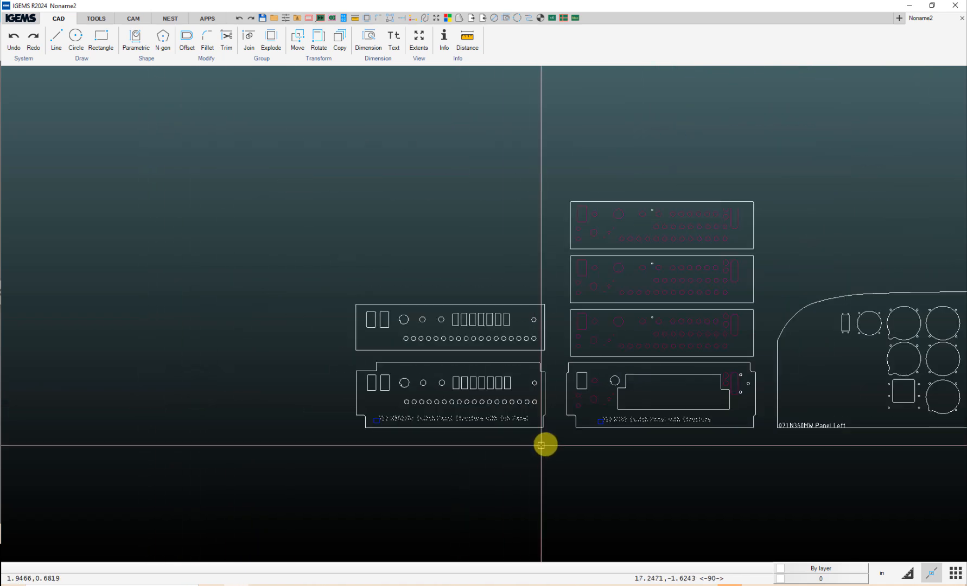
middle_click_drag(547, 445, 168, 425)
middle_click_drag(563, 444, 270, 449)
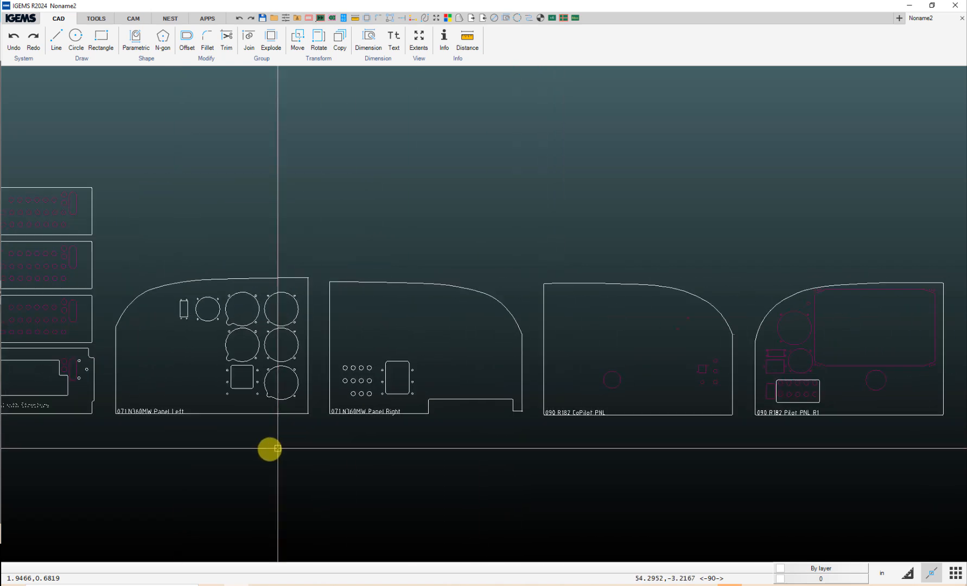
middle_click_drag(652, 458, 872, 451)
middle_click_drag(16, 321, 412, 321)
scroll(402, 320, "up", 4)
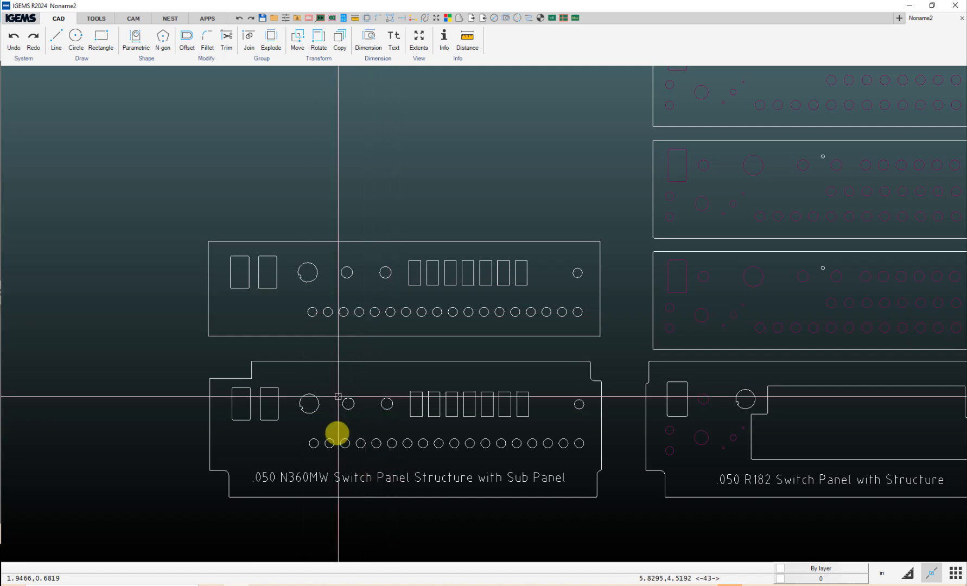
- Copy the ".050 N360MW Switch Panel Structure with Sub Panel" label onto the rectangular panel above, below its row of holes, and select the copy
left_click(314, 472)
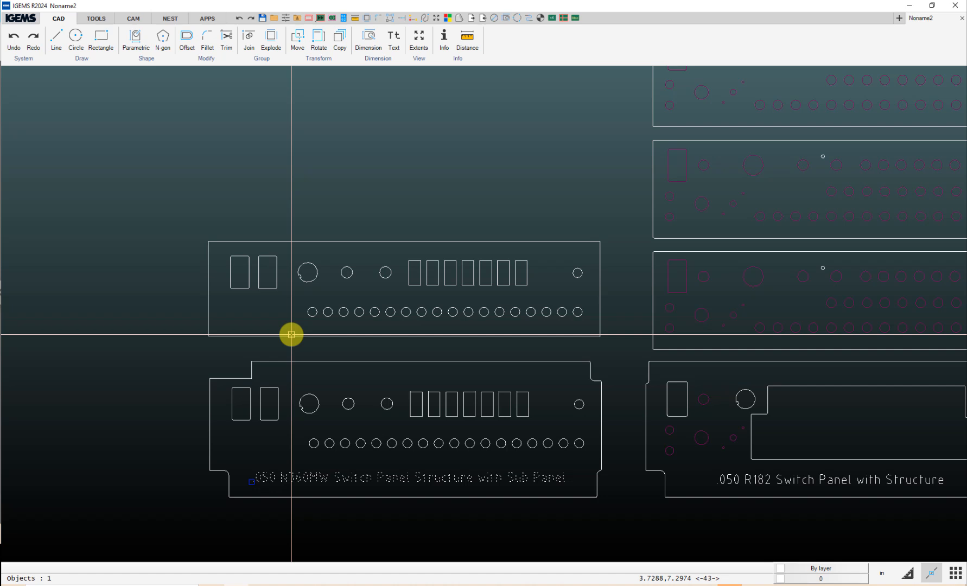
key("c")
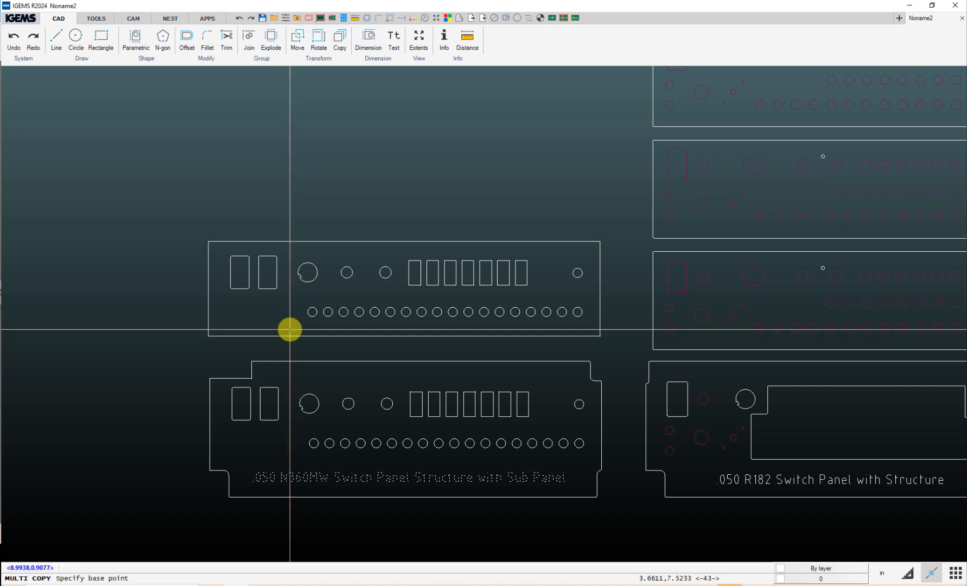
left_click(290, 330)
scroll(417, 328, "up", 3)
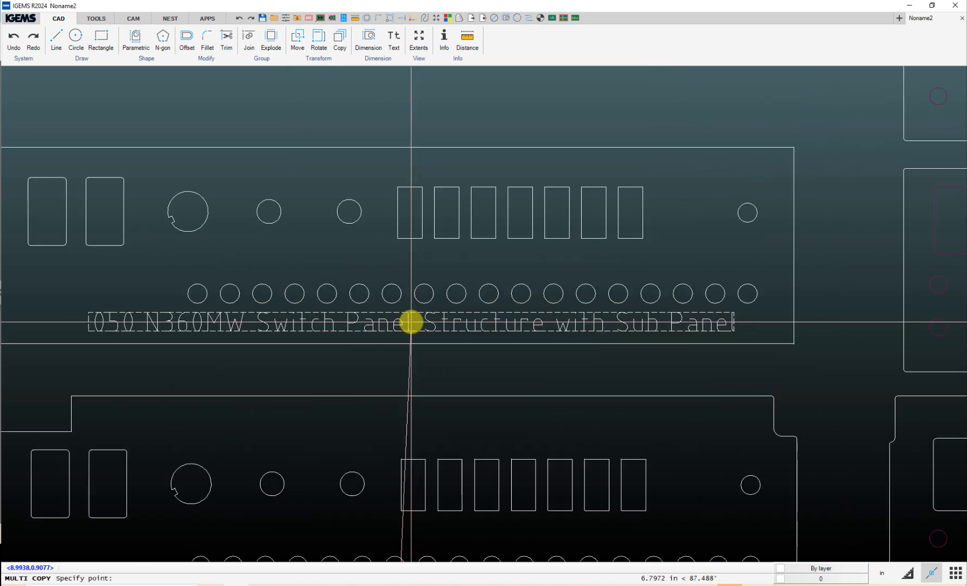
left_click(411, 322)
right_click(411, 323)
left_click(732, 322)
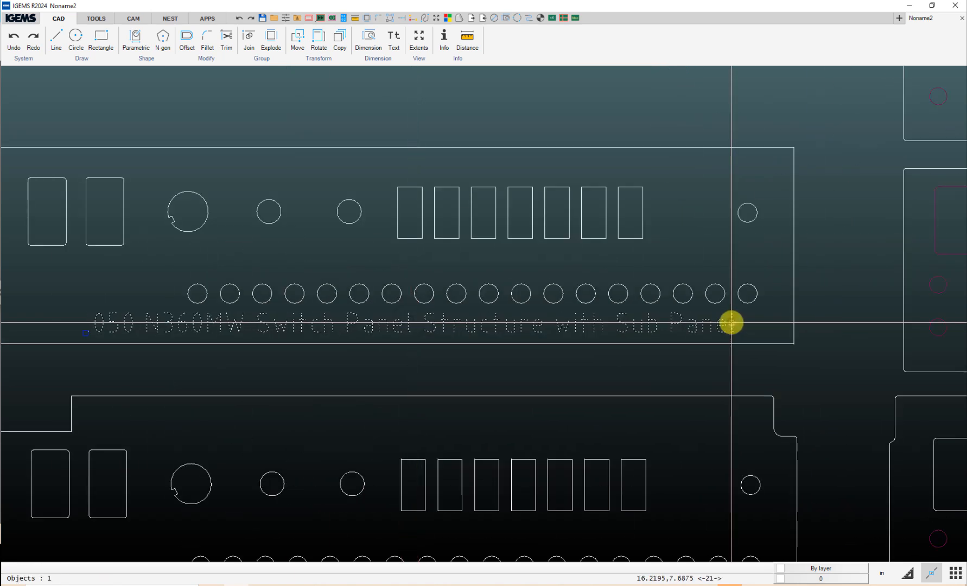
- Append B to the N360MW Switch Panel label on the upper rectangular panel and A to the label on the panel below
double_click(732, 323)
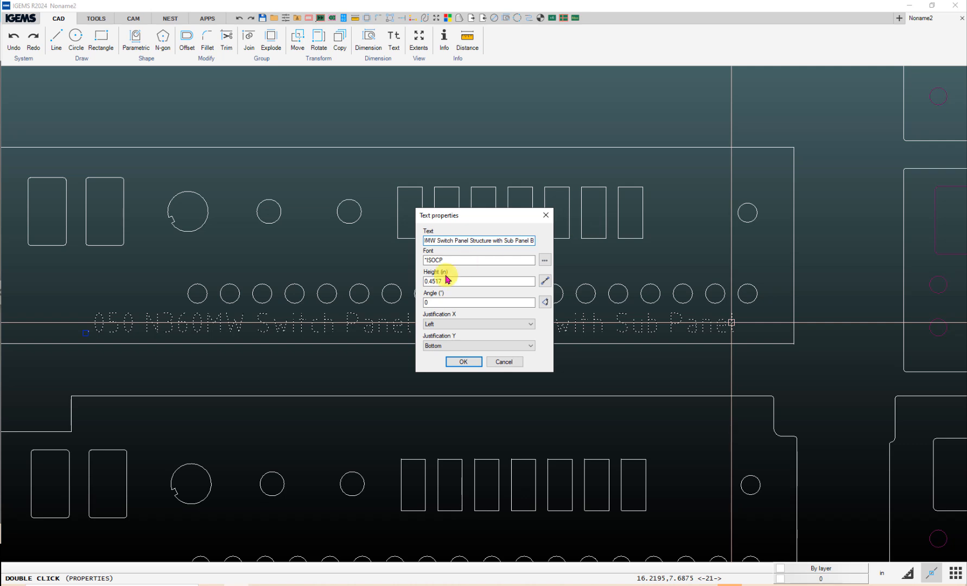
left_click(464, 362)
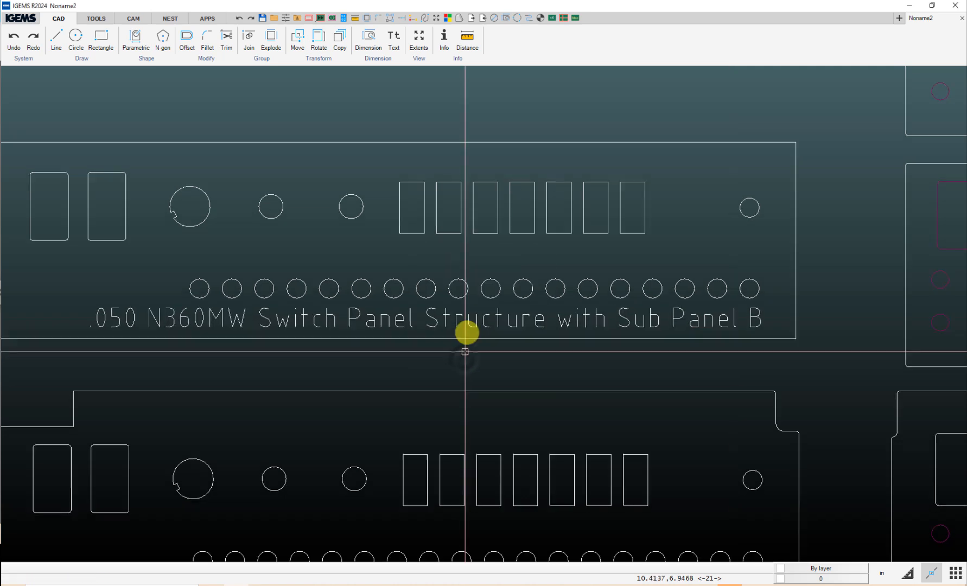
middle_click_drag(464, 339, 444, 222)
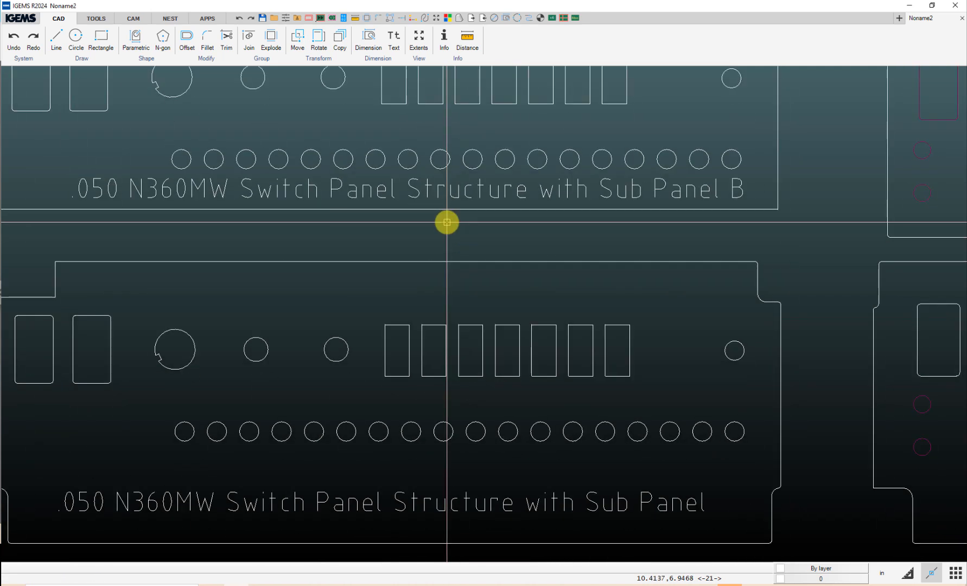
double_click(616, 506)
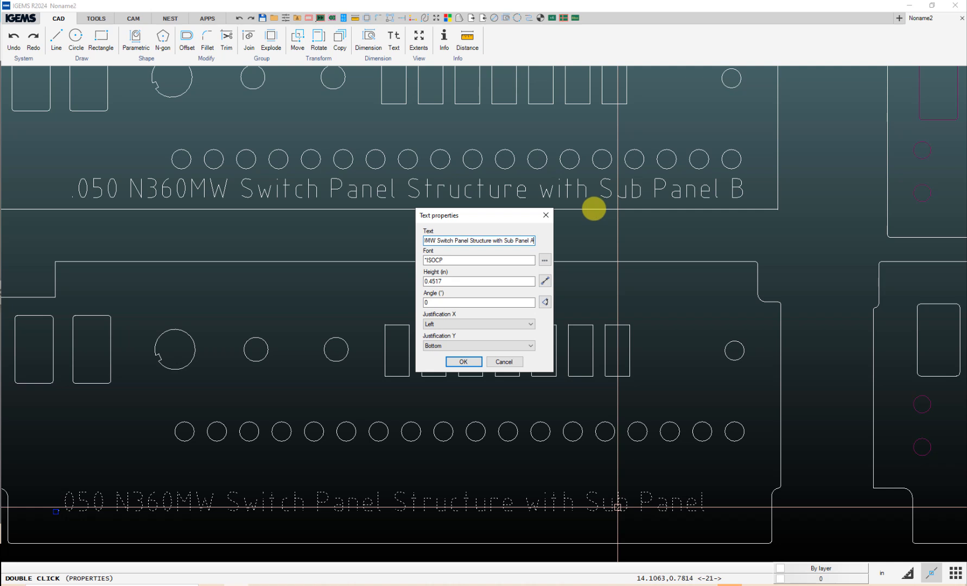
double_click(452, 282)
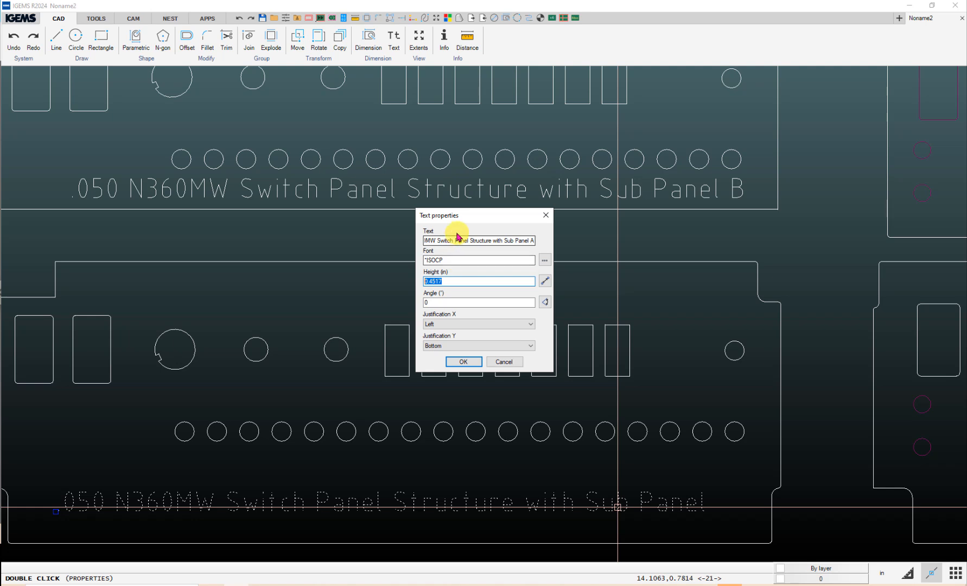
left_click(464, 362)
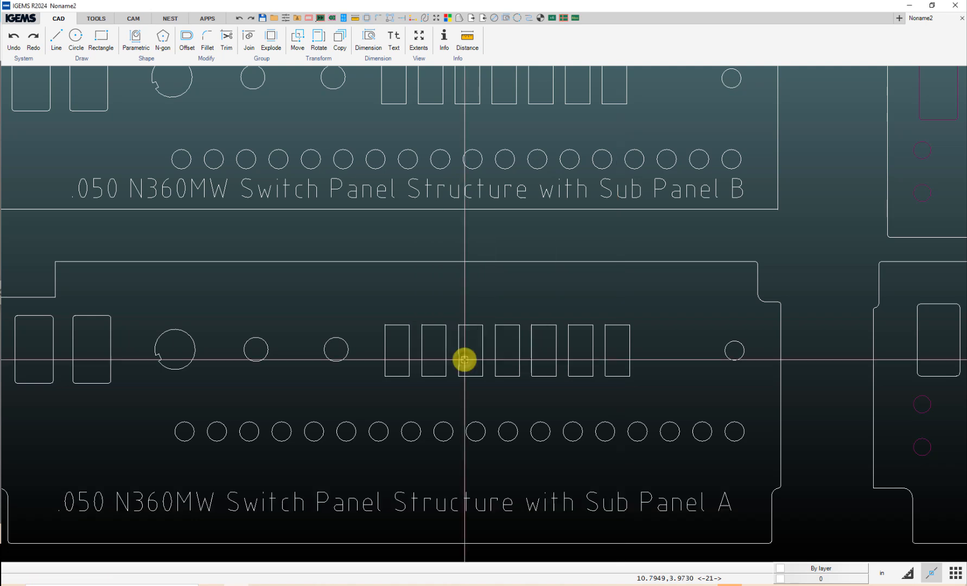
- Copy the ".050 R182 Switch Panel with Structure" label onto the first rectangular panel above it, below the lowest row of holes
scroll(465, 359, "down", 3)
middle_click_drag(900, 261, 419, 503)
scroll(419, 503, "up", 1)
scroll(473, 266, "down", 3)
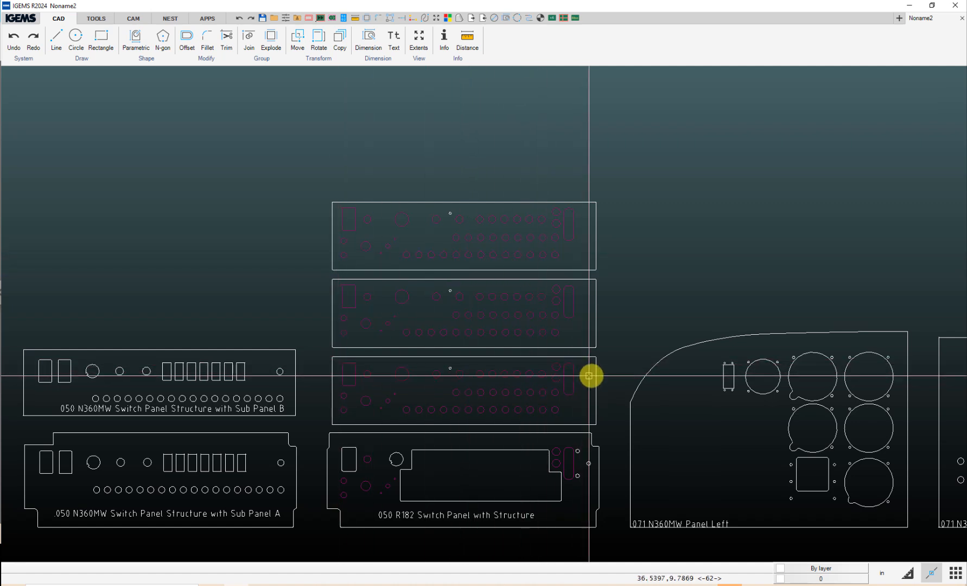
left_click(415, 513)
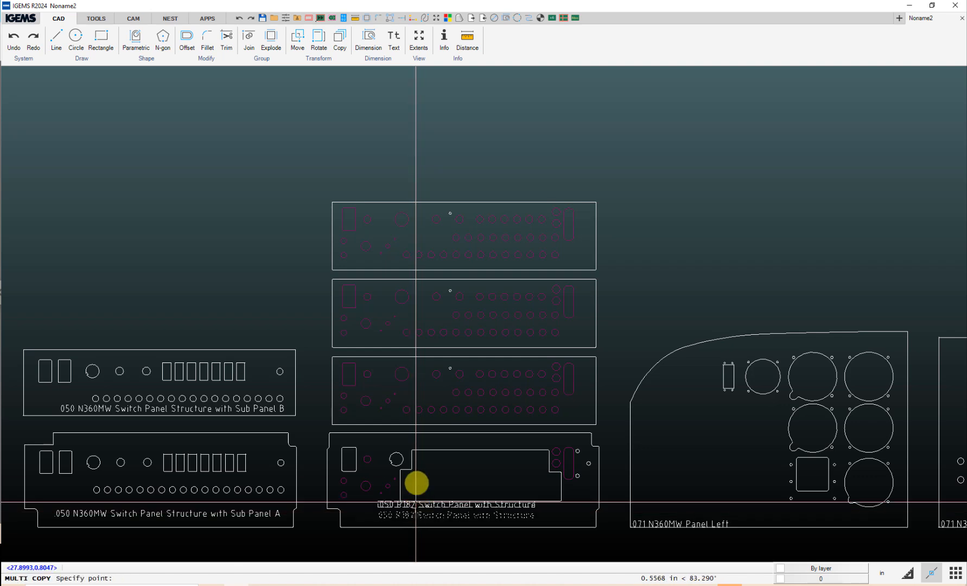
scroll(417, 457, "up", 4)
scroll(420, 387, "up", 3)
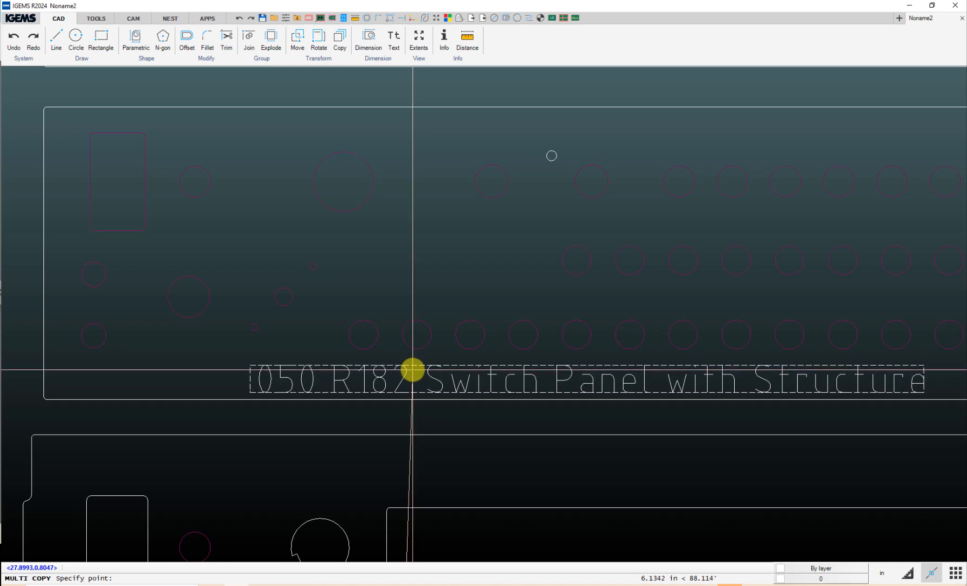
scroll(412, 370, "down", 4)
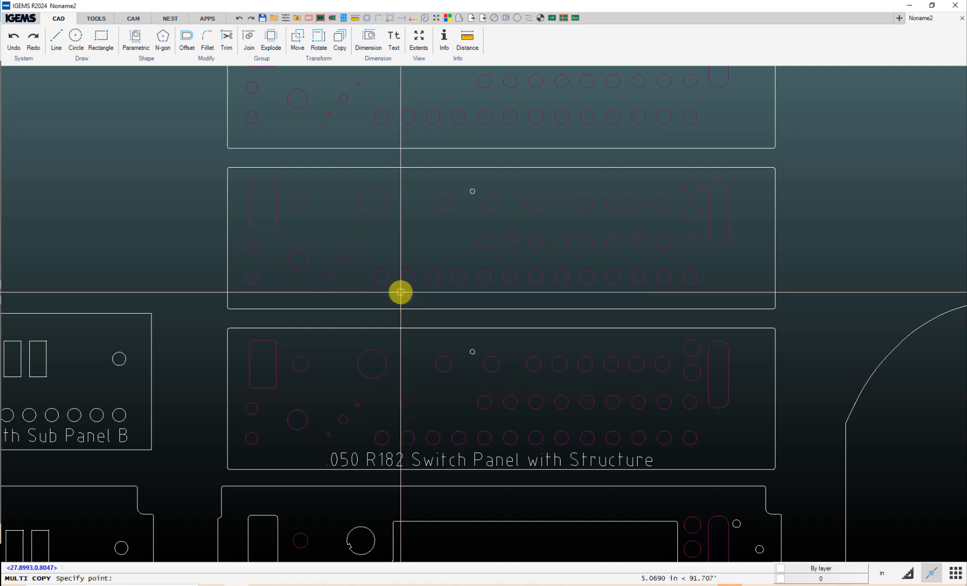
- Place two more copies of the R182 label below the holes of the middle and uppermost rectangular panels, ending the multi copy
left_click(401, 292)
middle_click_drag(408, 360, 404, 488)
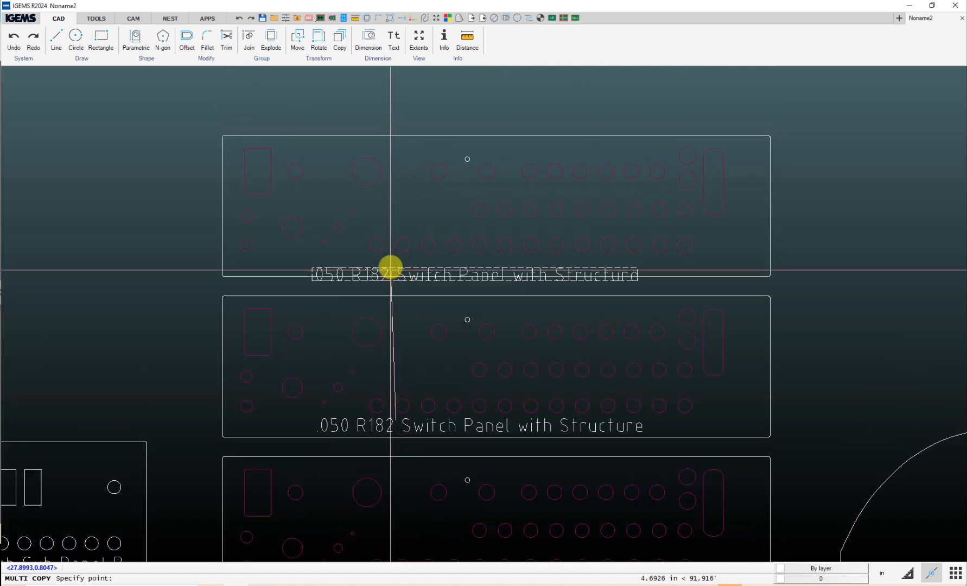
scroll(393, 265, "up", 3)
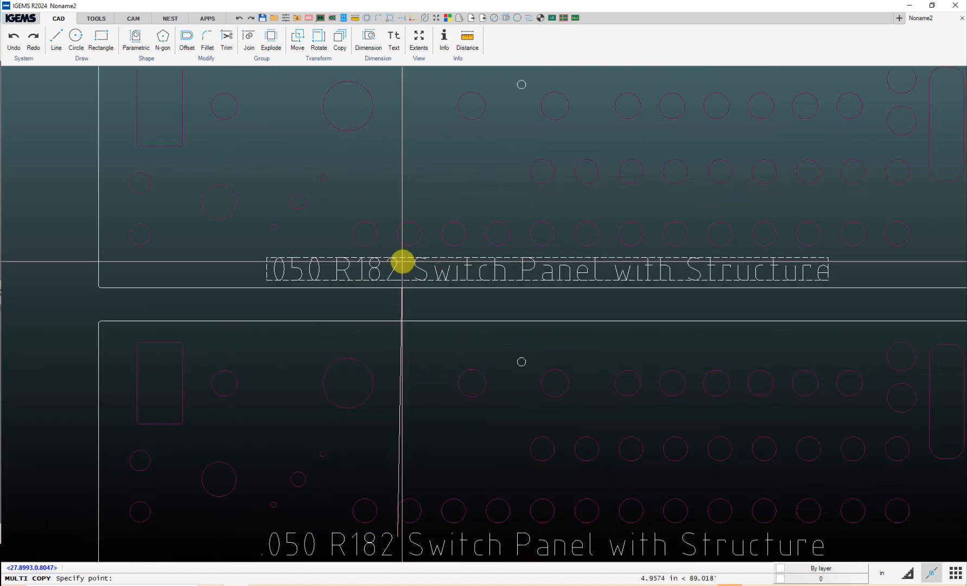
left_click(404, 262)
scroll(404, 262, "down", 4)
right_click(404, 262)
- Append D to the R182 label on the uppermost panel and C to the label on the panel beneath it
middle_click_drag(403, 263, 311, 197)
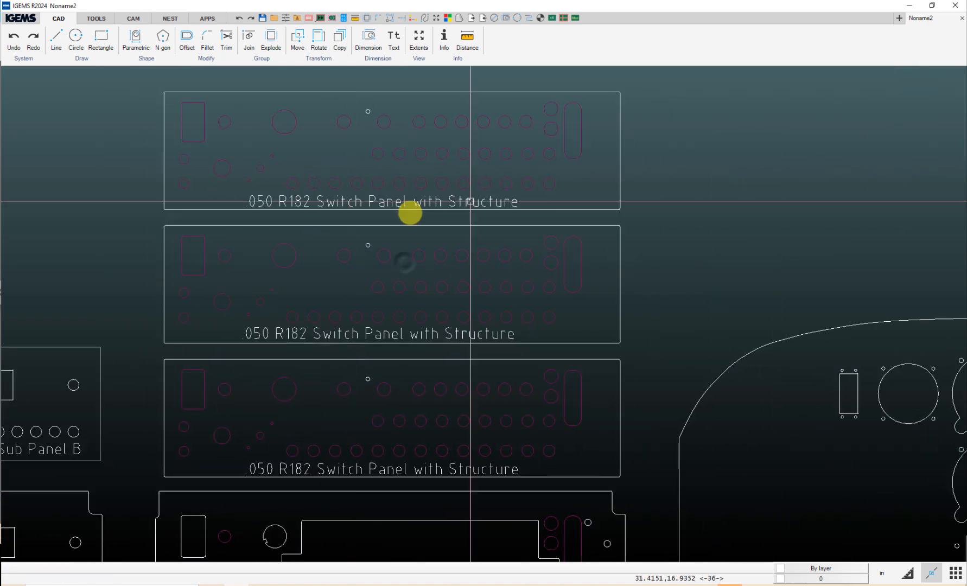
double_click(471, 201)
left_click(528, 240)
type("D")
key("Return")
double_click(476, 330)
left_click(528, 238)
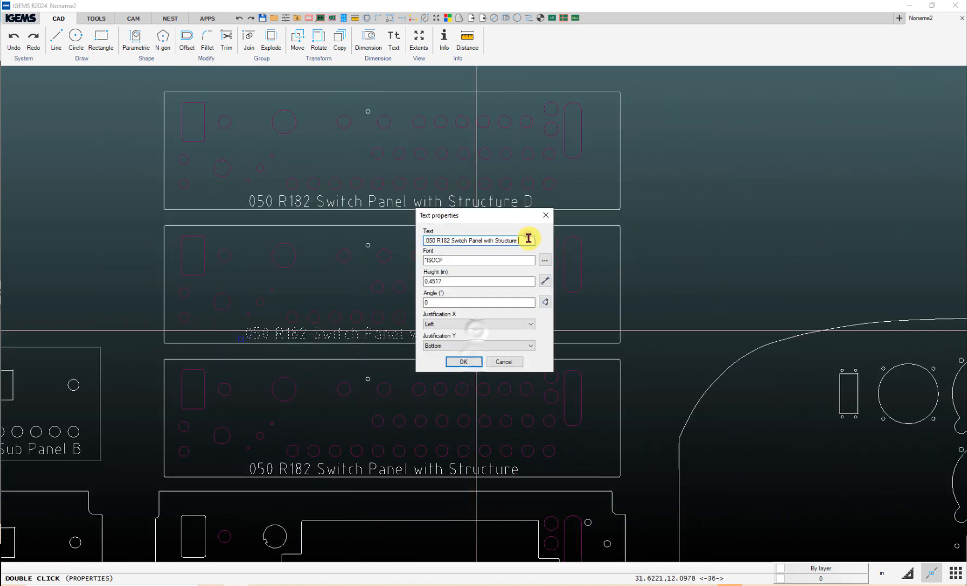
type("C")
left_click(466, 359)
- Append B to the R182 label on the lowest rectangular panel and A to the label on the structure panel below it
double_click(503, 466)
left_click(523, 243)
type("B")
left_click(468, 361)
middle_click_drag(480, 456, 469, 215)
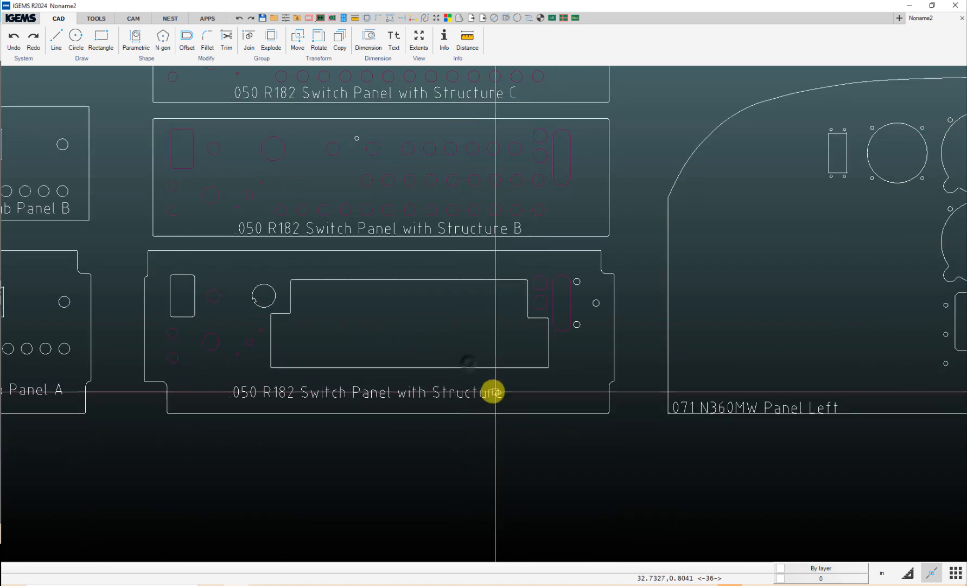
double_click(493, 391)
left_click(525, 239)
left_click(464, 362)
- Start creating parts with machine X-2040 R2 2-Head, cutting parameters 14-40 55K and Aluminium, Standard, 0.063 in as the material
scroll(583, 384, "down", 6)
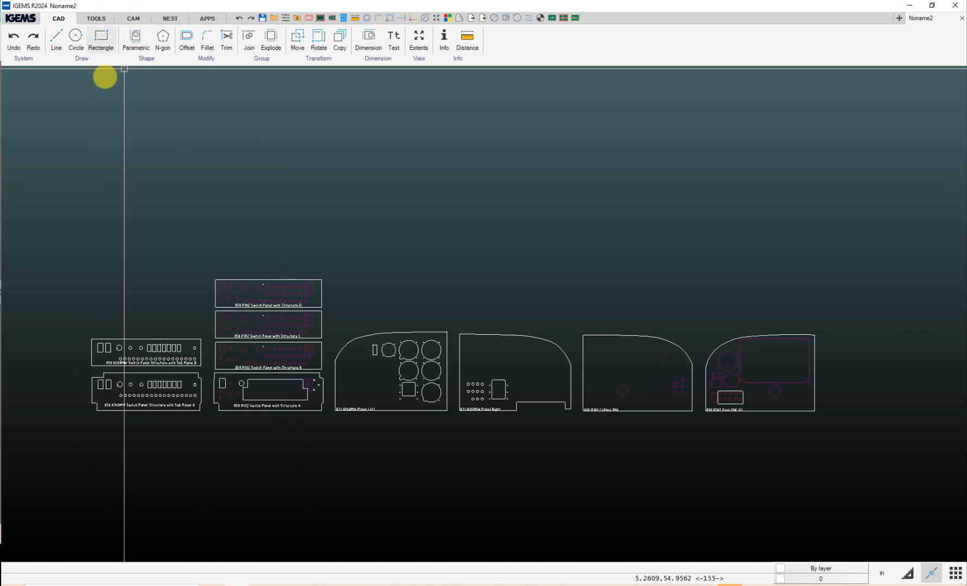
left_click(133, 20)
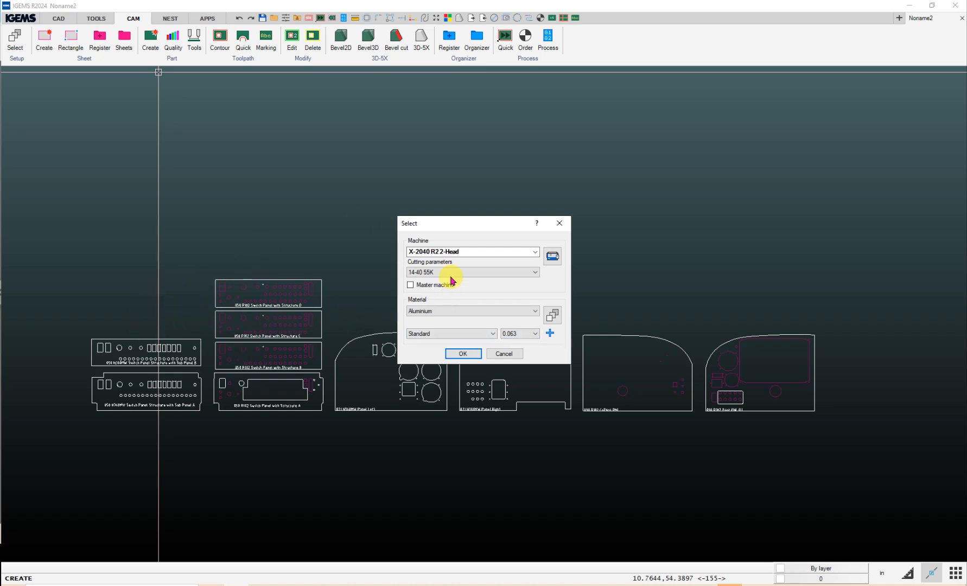
left_click(462, 354)
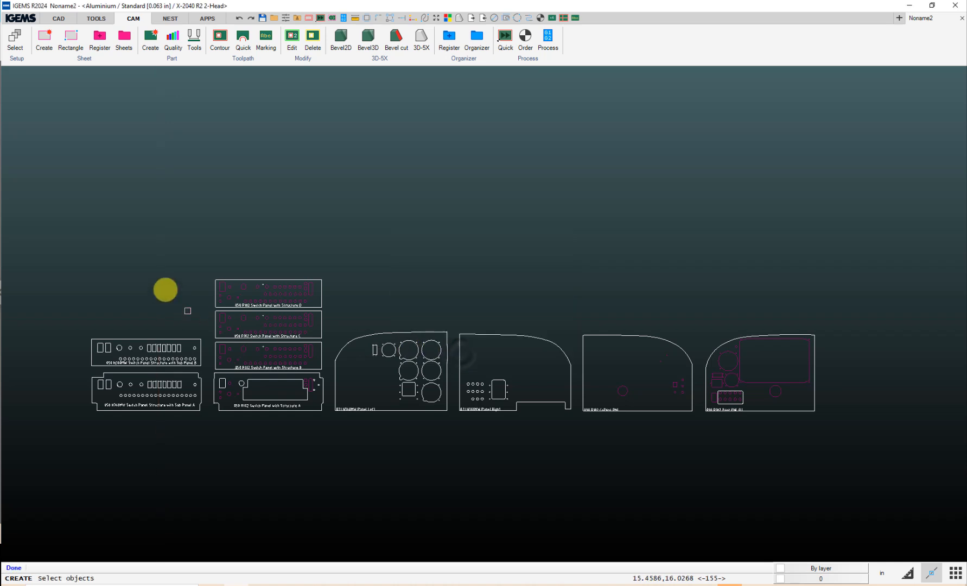
- Select all panels for part creation, compare the part preview with the drawing for missing outlines, and cancel without creating parts
left_click(867, 460)
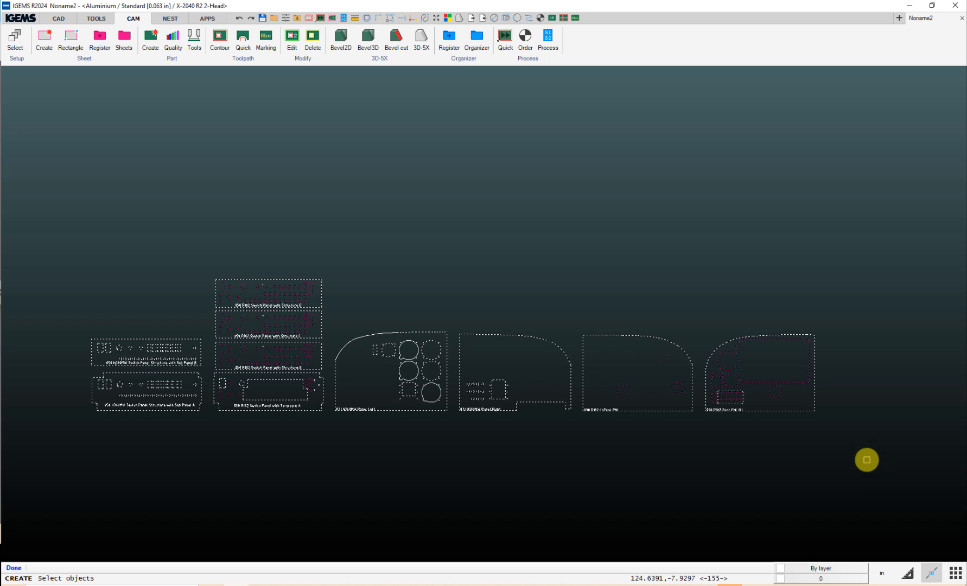
right_click(866, 460)
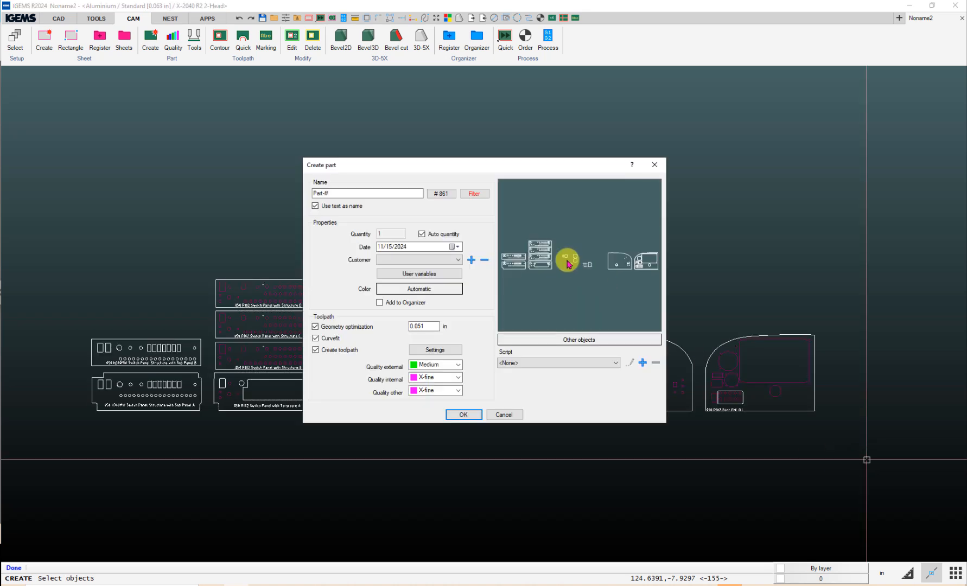
left_click_drag(530, 171, 191, 219)
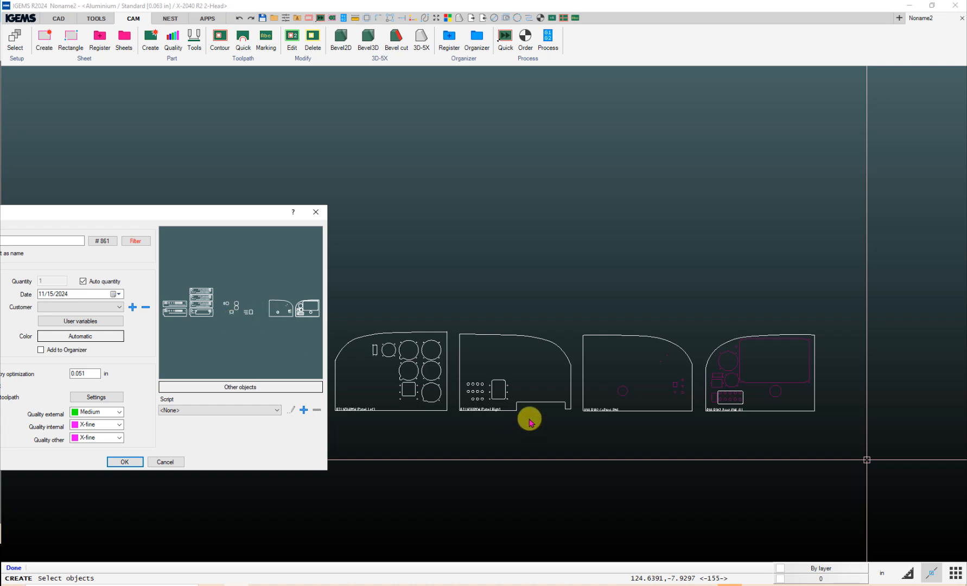
left_click(315, 211)
middle_click_drag(282, 265, 326, 250)
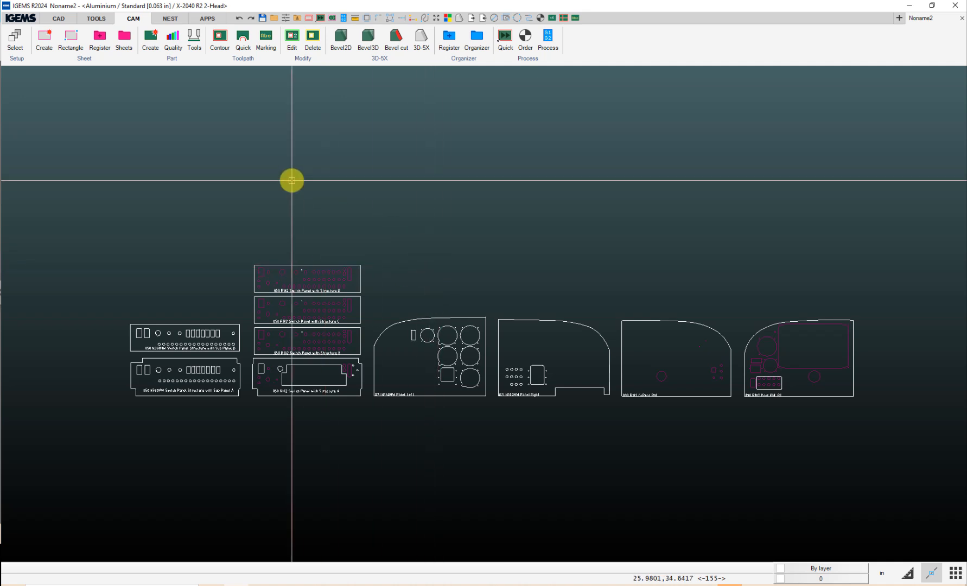
- Analyze the geometry of all panels and examine the marked point at the rounded upper corner of the R182 Structure D panel
left_click(97, 19)
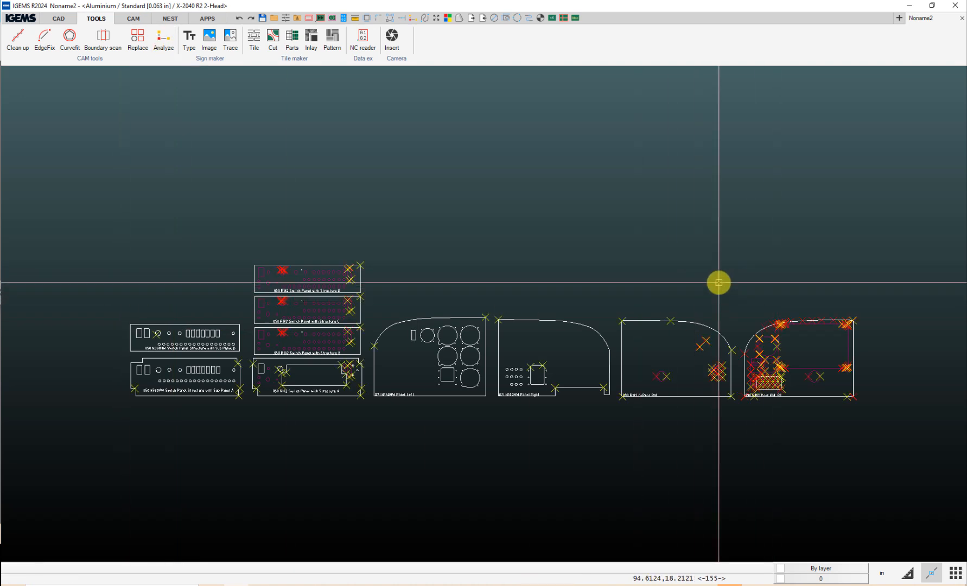
scroll(666, 376, "up", 1)
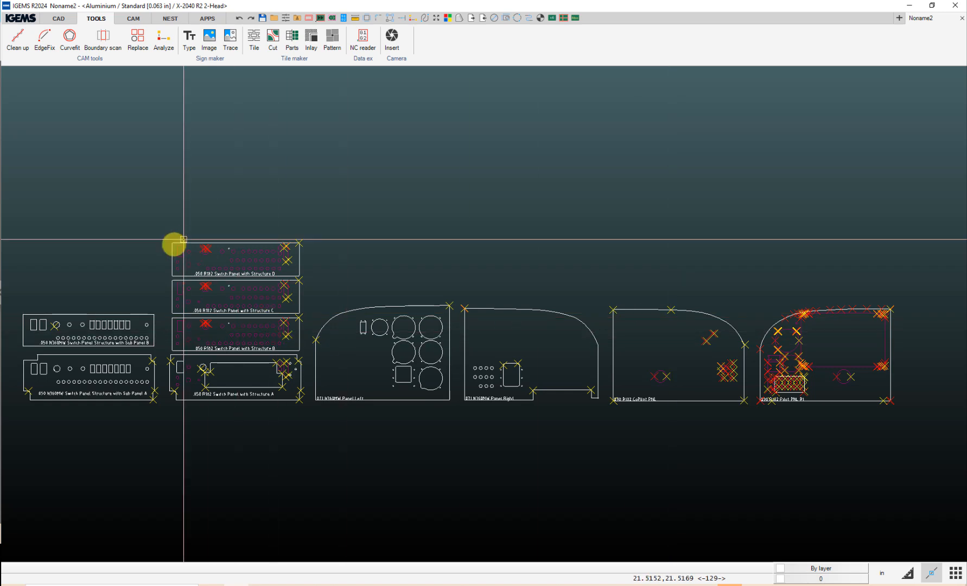
scroll(282, 244, "up", 11)
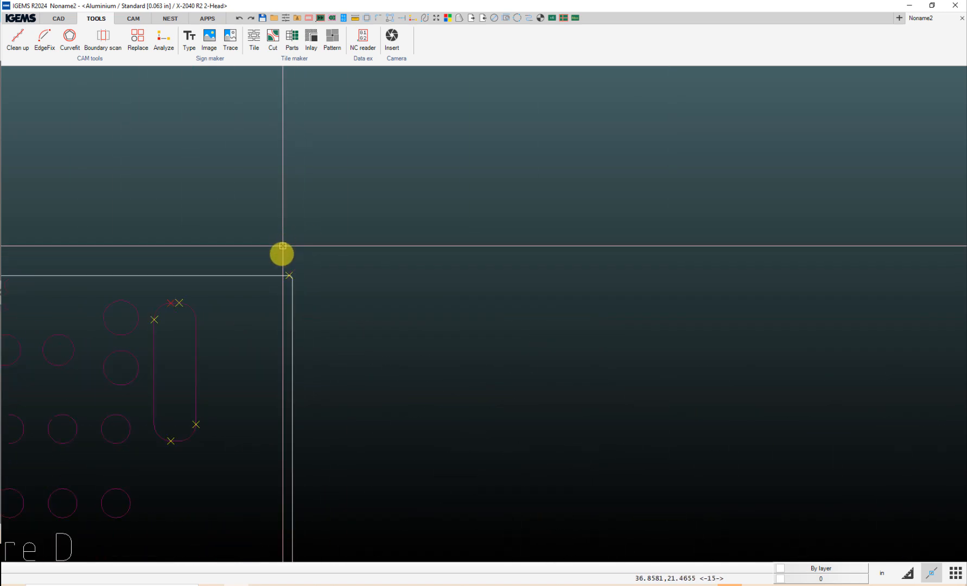
scroll(286, 269, "up", 12)
left_click(365, 366)
key("Escape")
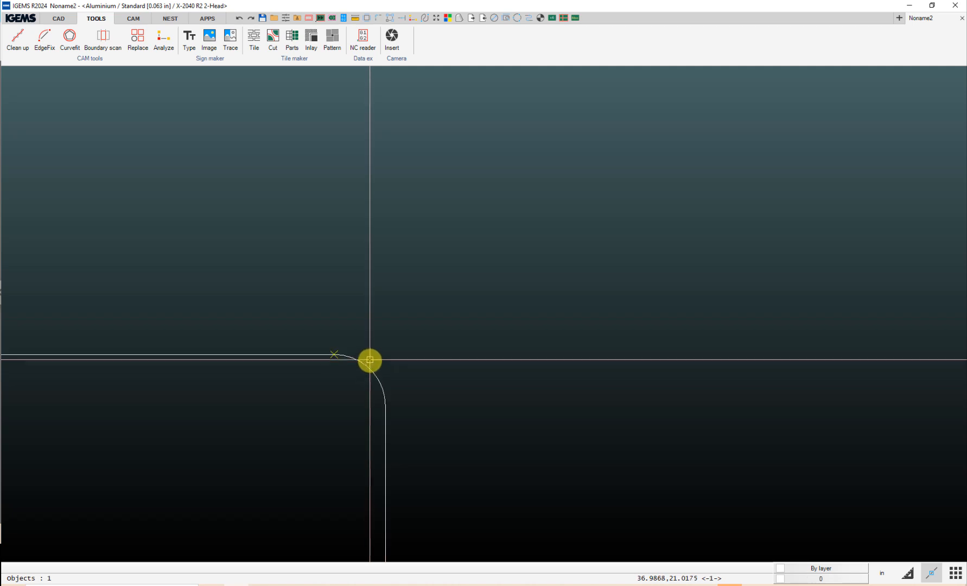
- Examine the marked points where the curved edge meets the vertical side of the ".071 N360MW Panel Left" outline
scroll(369, 360, "down", 6)
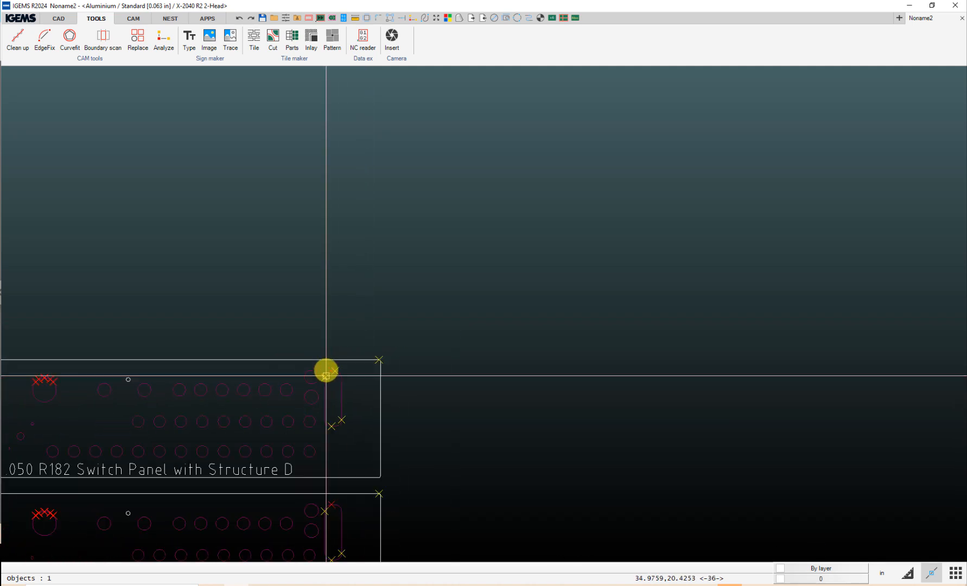
scroll(353, 383, "down", 5)
scroll(374, 385, "up", 12)
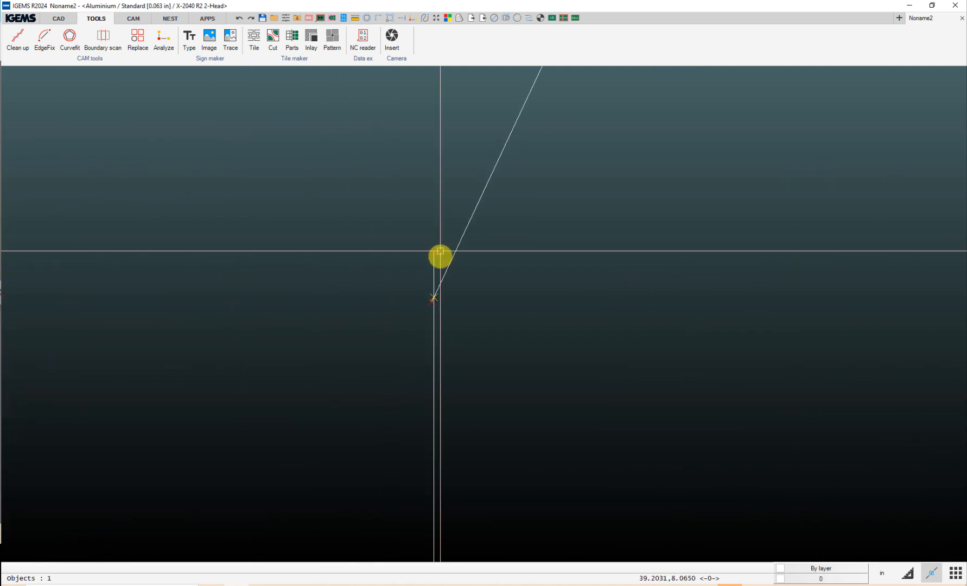
scroll(438, 321, "down", 3)
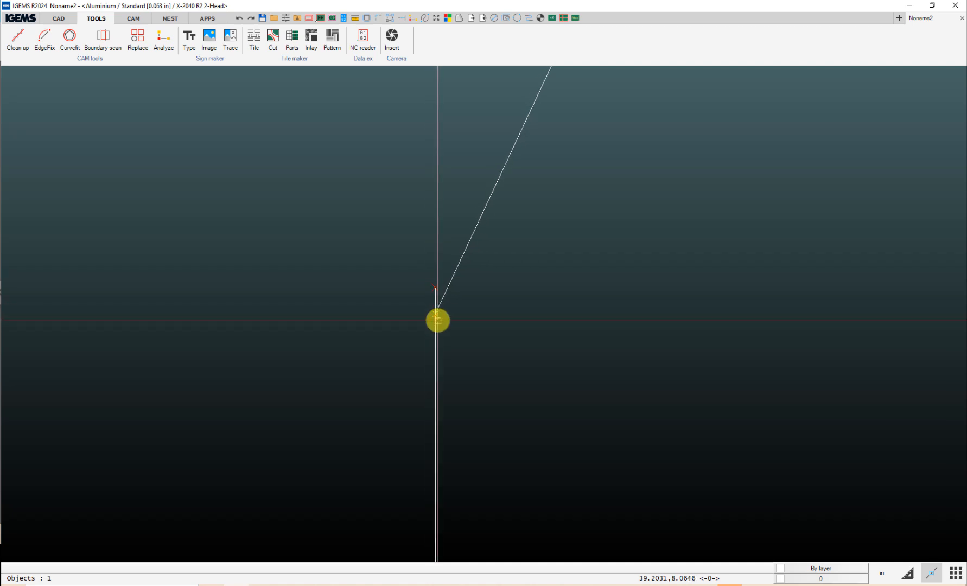
scroll(437, 322, "down", 2)
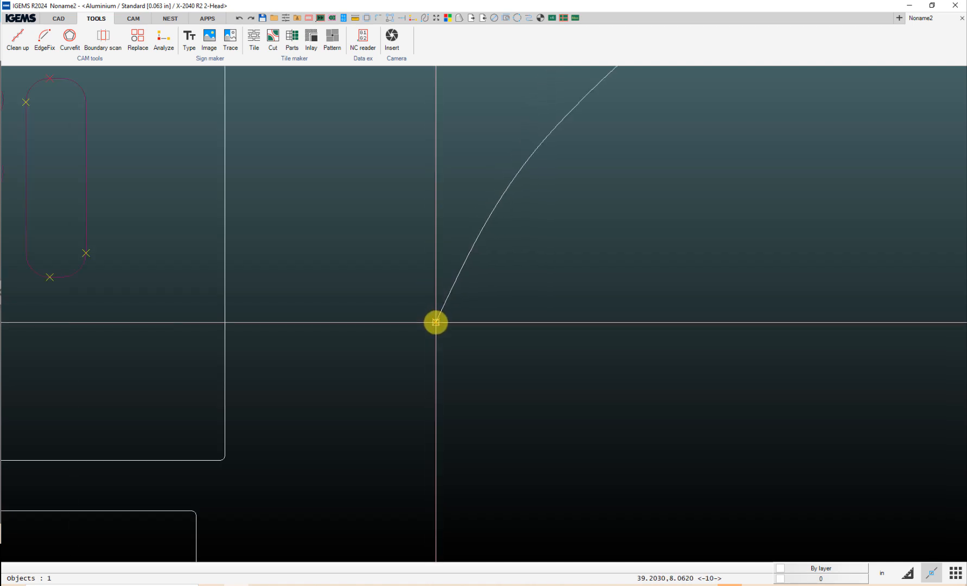
scroll(436, 322, "down", 5)
middle_click_drag(434, 322, 402, 348)
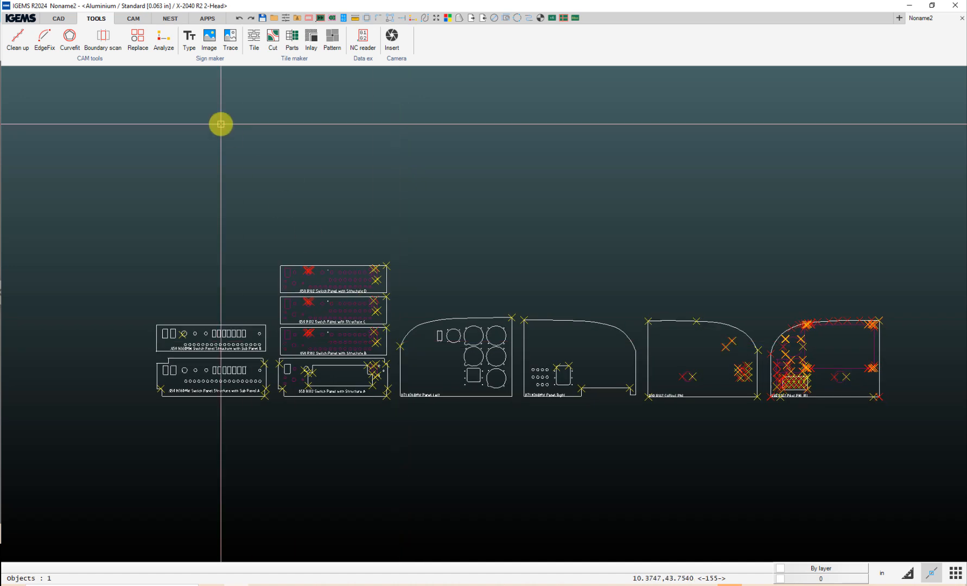
- Clear the analysis marks and run Clean up on all panels with a tolerance of 0
left_click(165, 44)
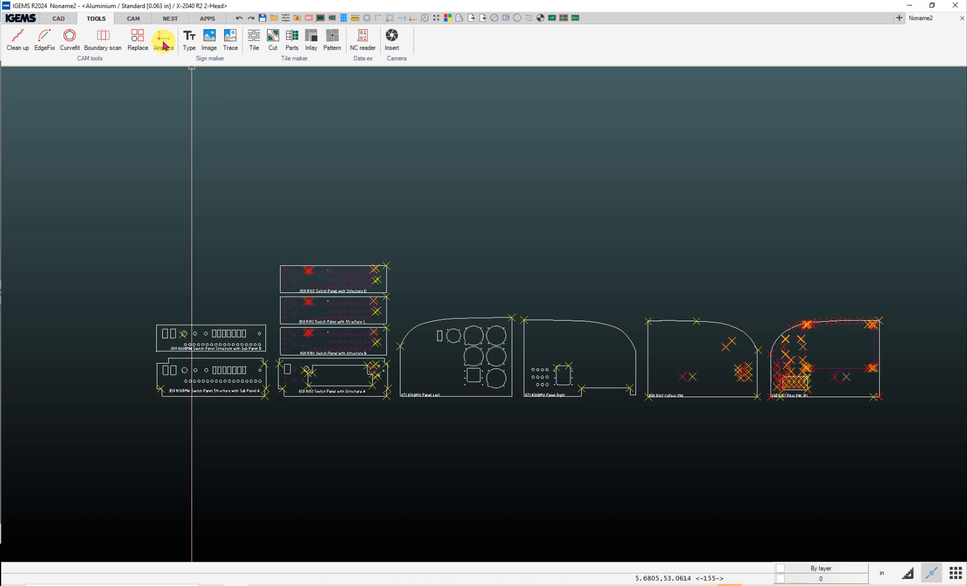
left_click(164, 44)
left_click(164, 44)
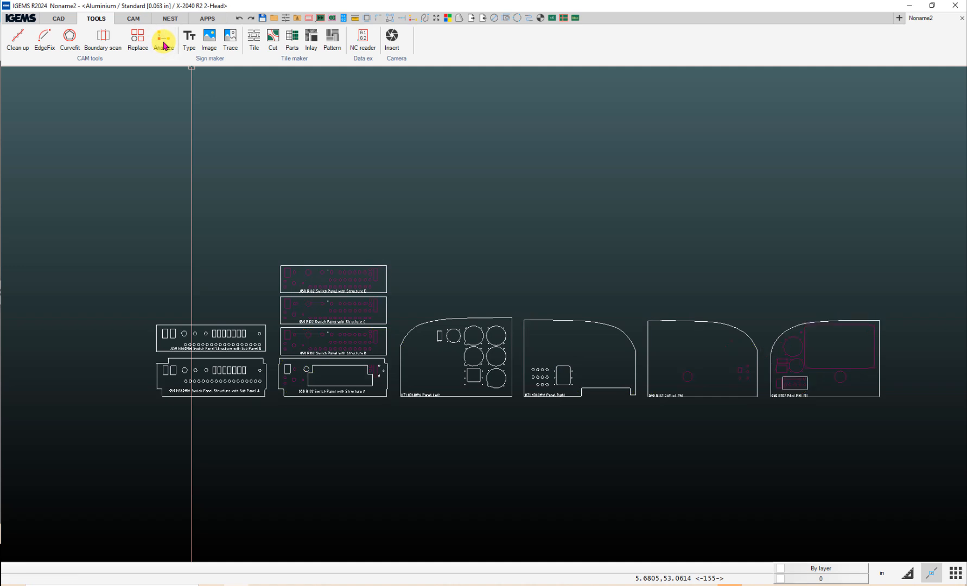
left_click(18, 39)
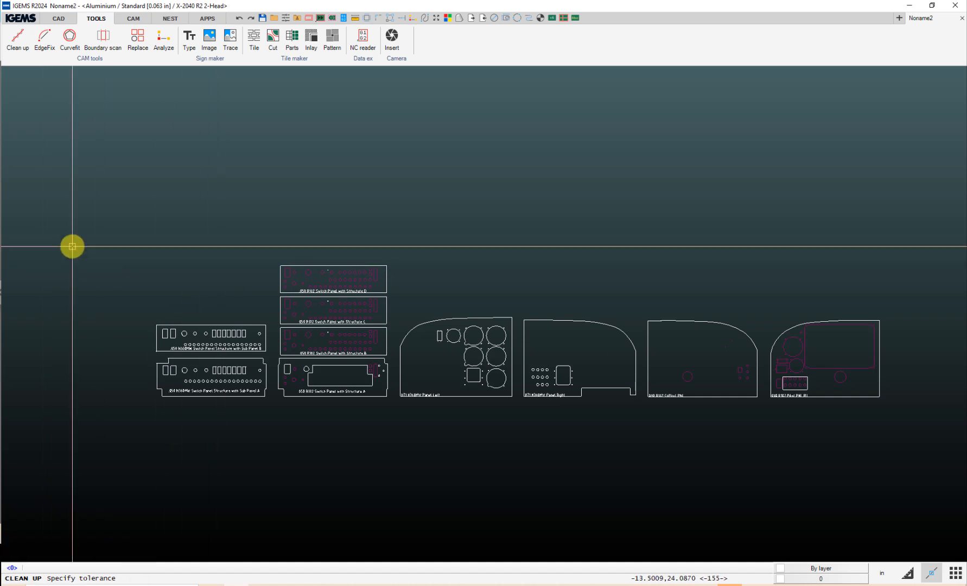
key("Return")
left_click_drag(102, 232, 907, 423)
key("Return")
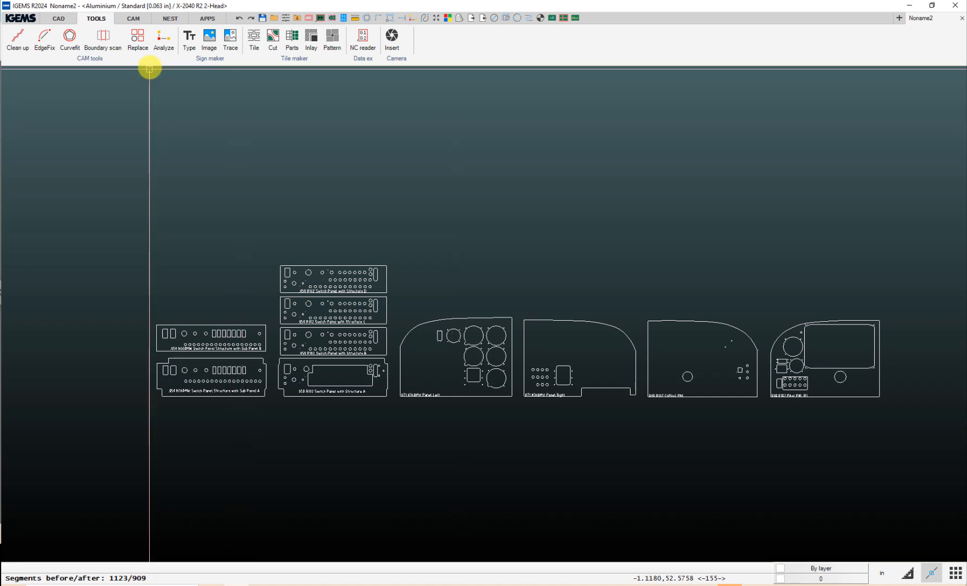
- Analyze all panels again and examine the marked points on the R182 Structure D hole and at the curve-to-side corner of ".071 N360MW Panel Left"
left_click(160, 47)
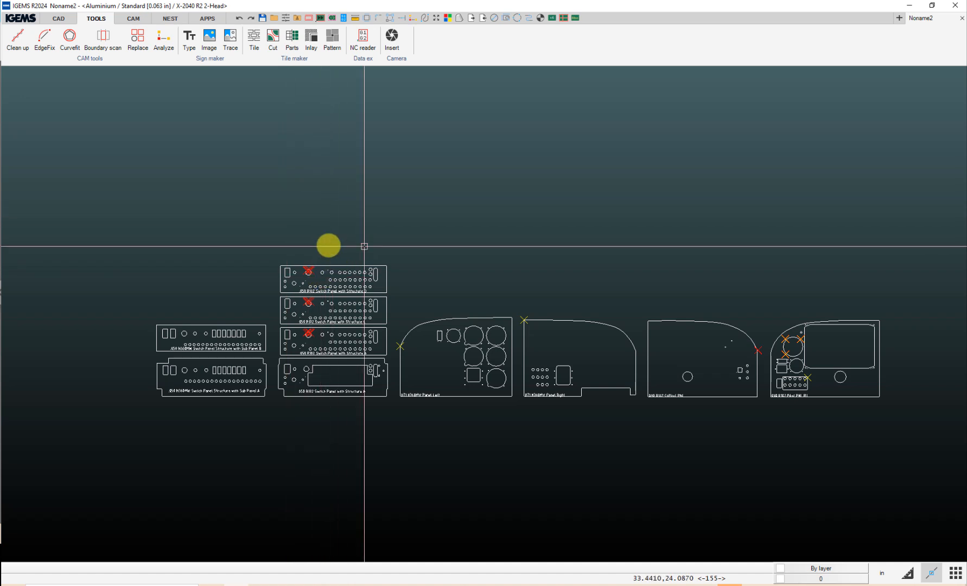
scroll(313, 269, "down", 3)
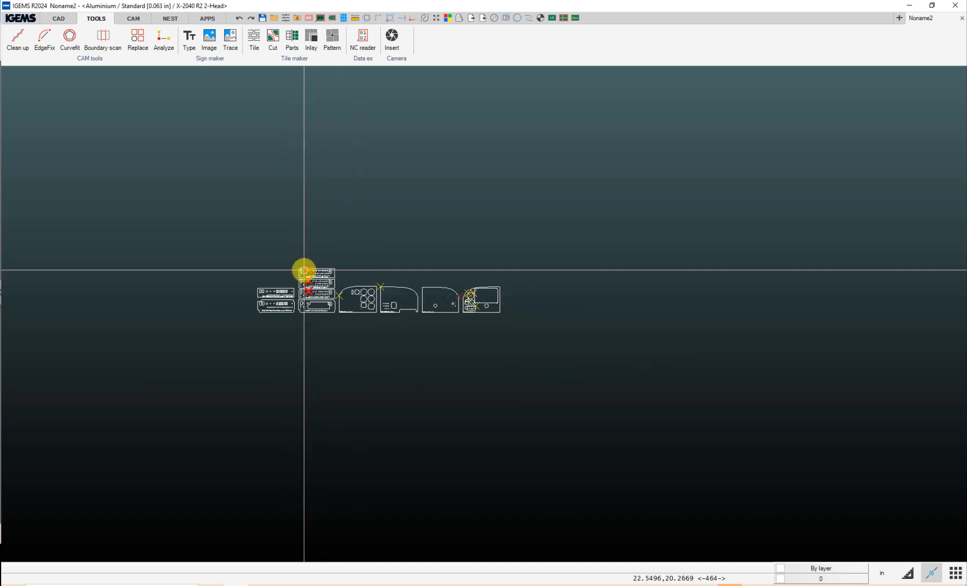
scroll(302, 270, "up", 10)
scroll(324, 294, "down", 6)
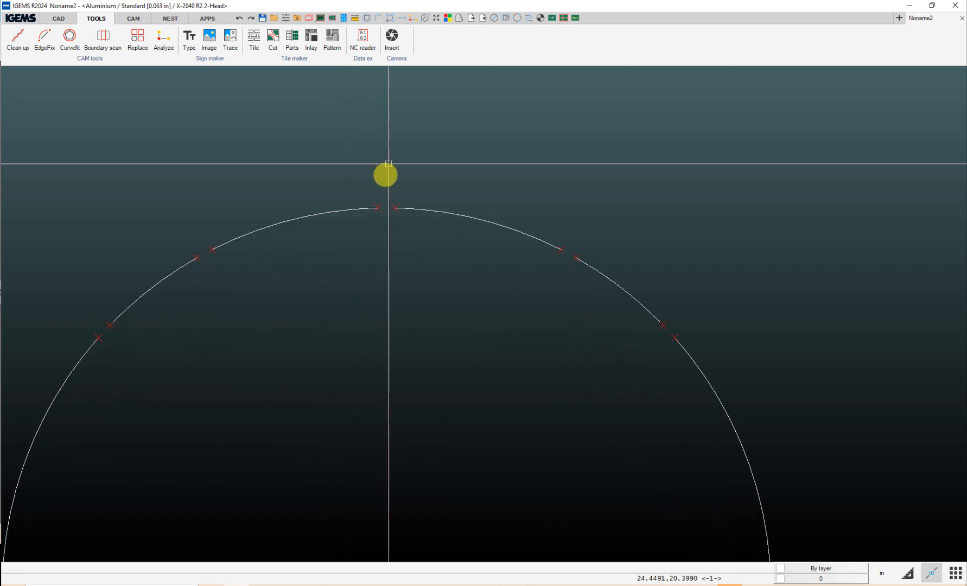
left_click(464, 259)
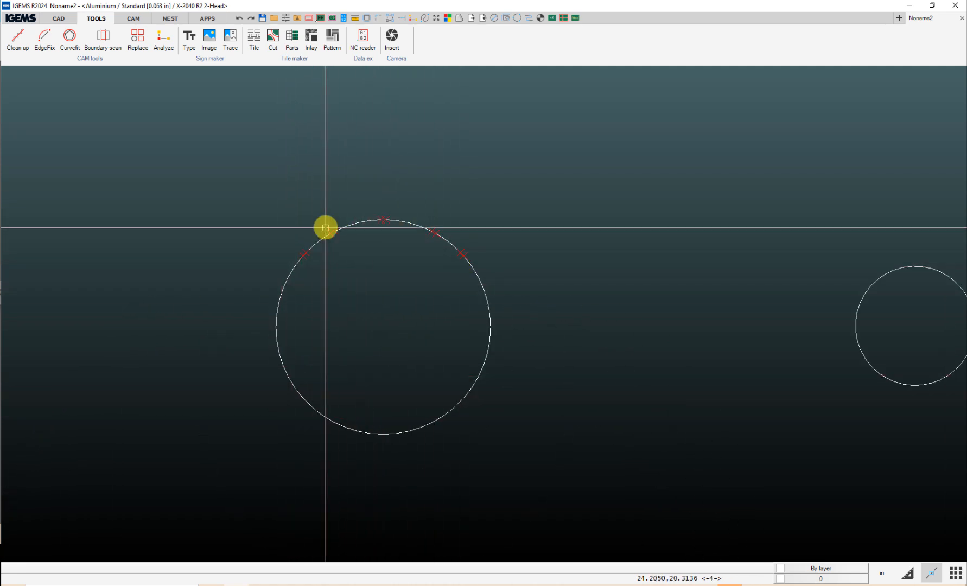
scroll(325, 234, "up", 3)
scroll(367, 309, "down", 3)
scroll(348, 307, "up", 2)
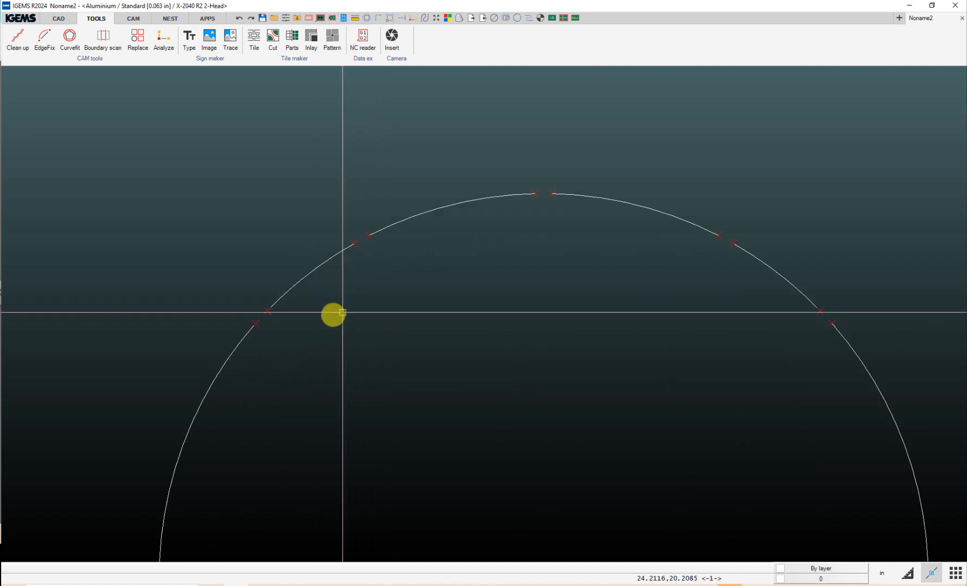
scroll(432, 239, "down", 8)
scroll(442, 264, "down", 4)
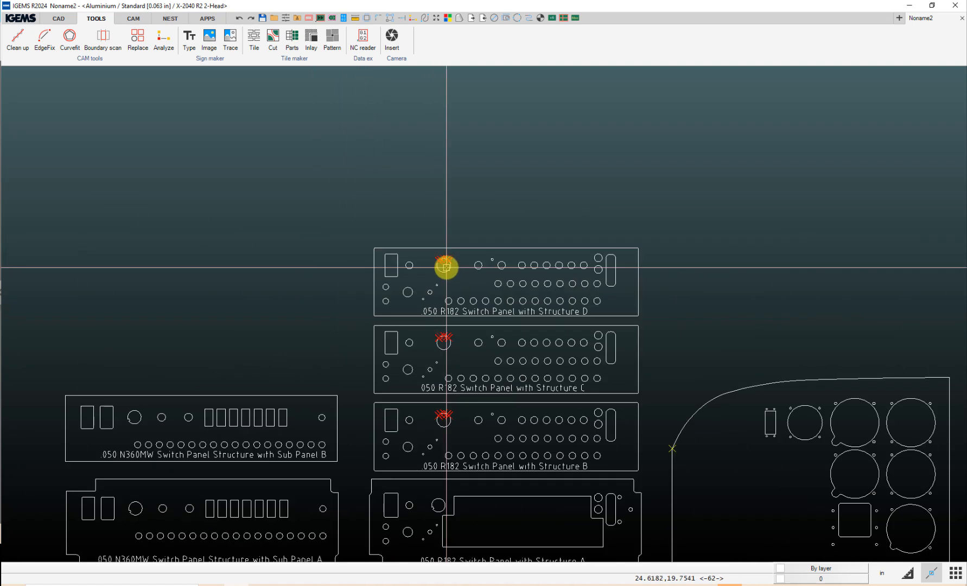
middle_click_drag(462, 286, 204, 217)
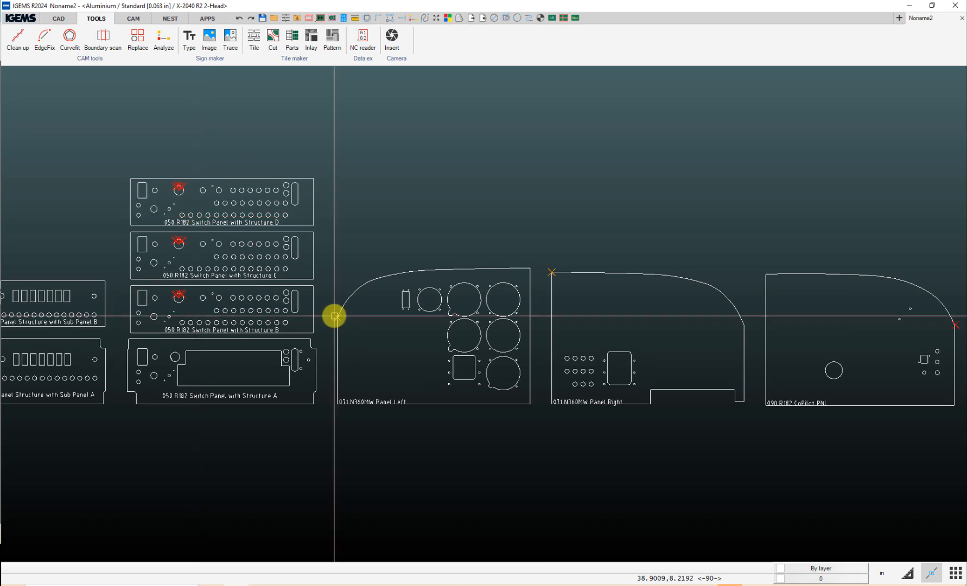
scroll(335, 314, "up", 6)
scroll(334, 303, "up", 5)
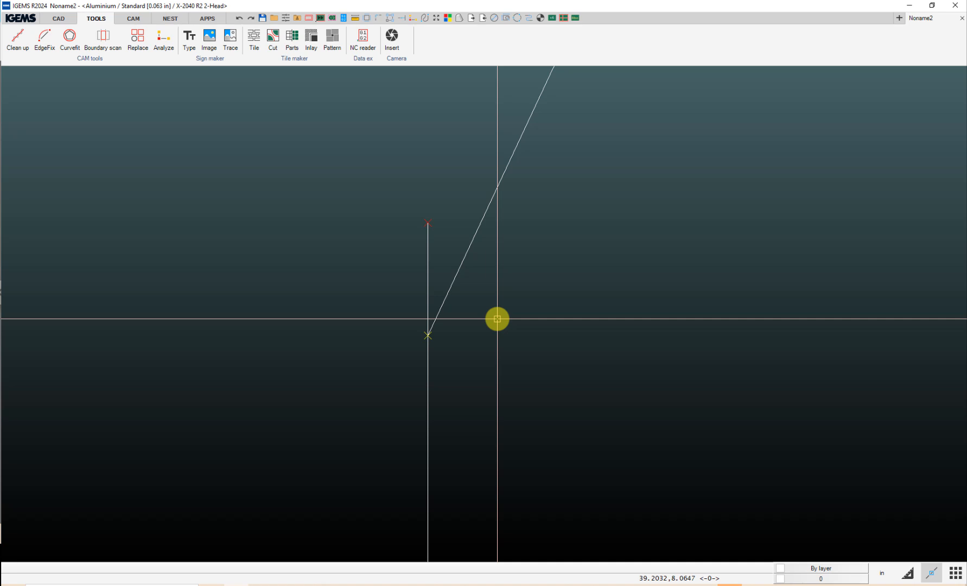
left_click(61, 19)
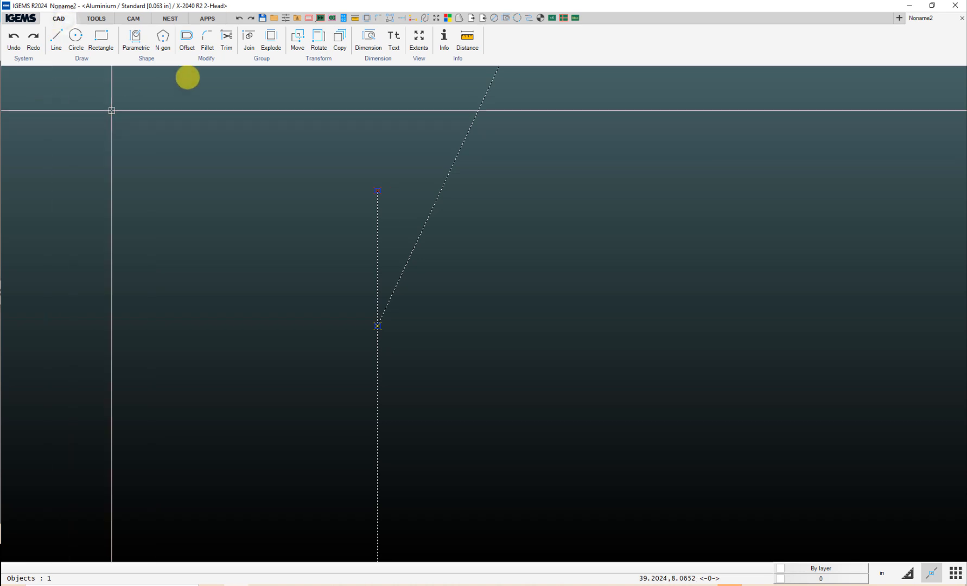
left_click(227, 36)
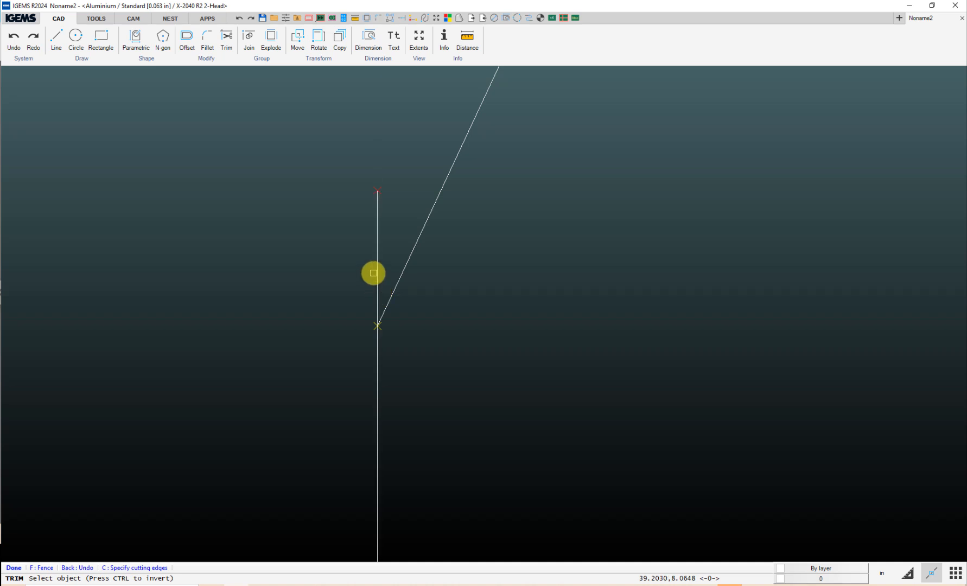
key("Escape")
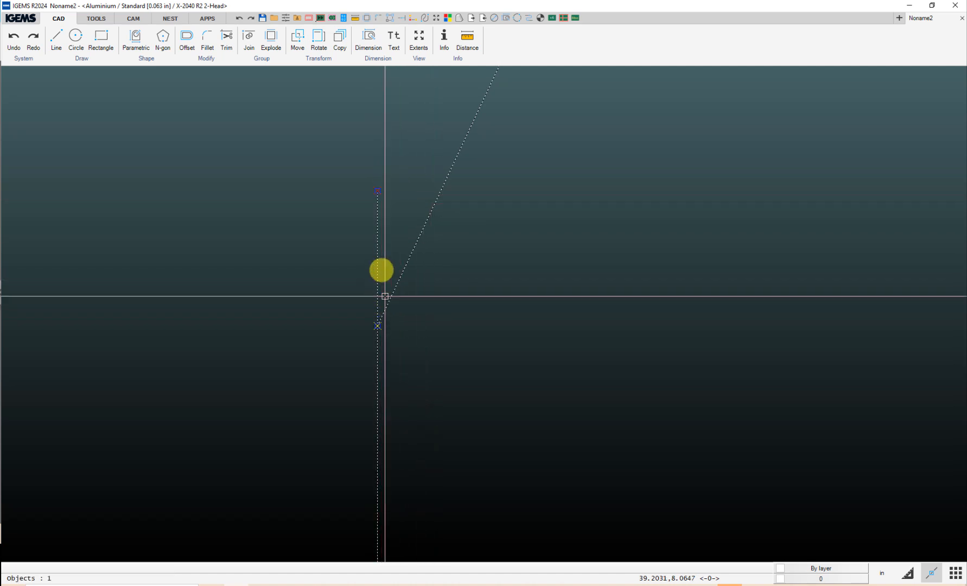
- Move the overshooting upper endpoint of Panel Left's vertical side down to the corner where it meets the curved edge
left_click(377, 190)
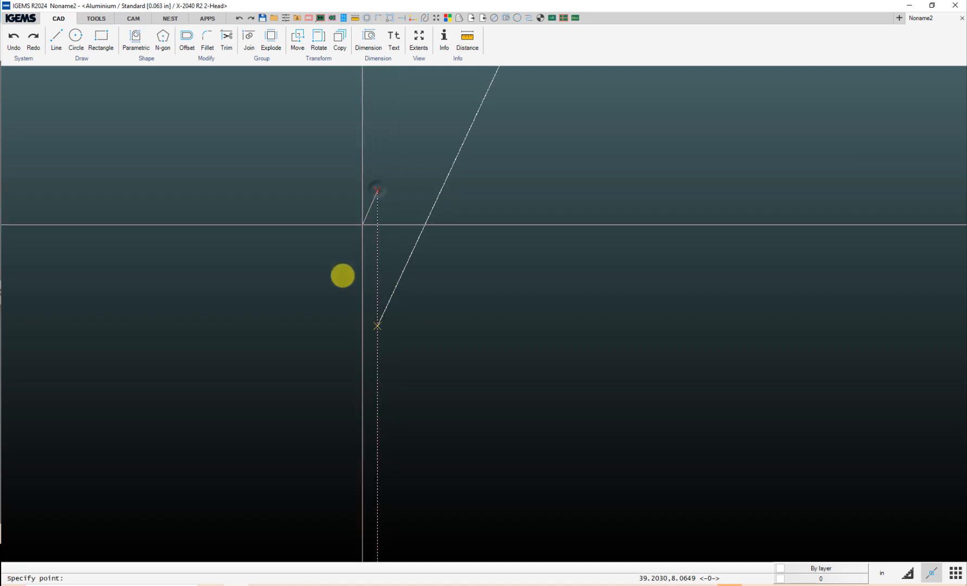
left_click(379, 328)
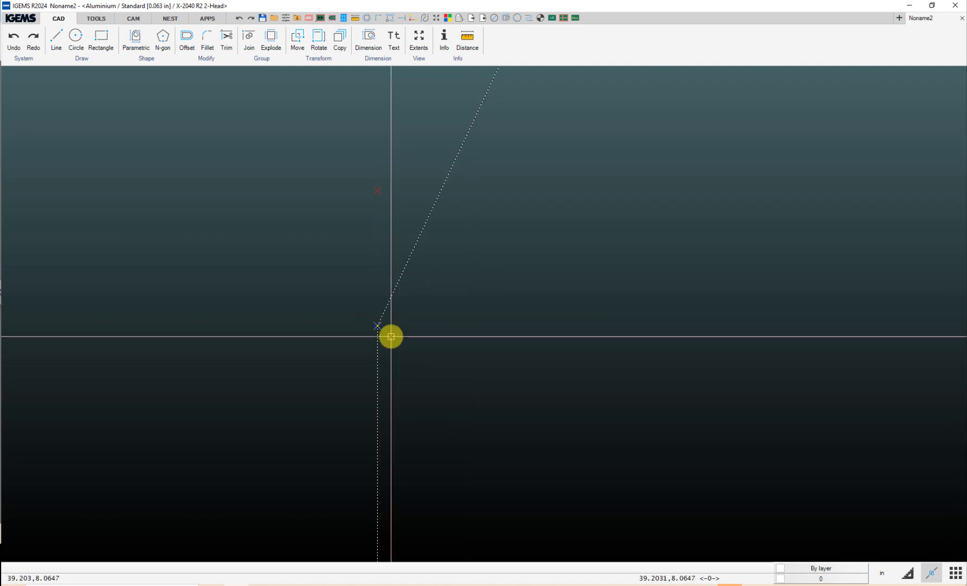
scroll(403, 358, "down", 5)
left_click(440, 20)
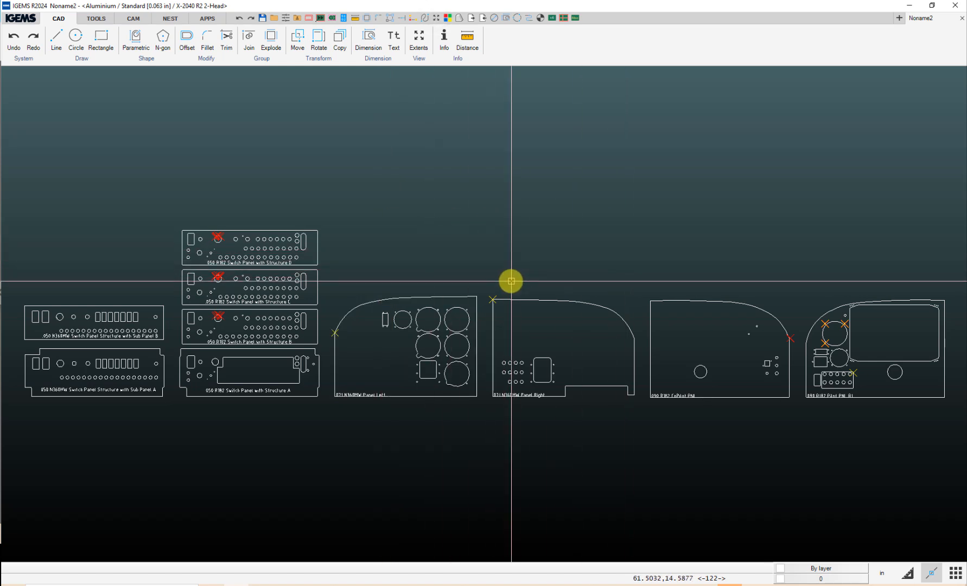
- Move the overshooting endpoint of the upper edge of ".071 N360MW Panel Right" back to the corner with its vertical side
scroll(497, 293, "up", 5)
scroll(477, 305, "up", 5)
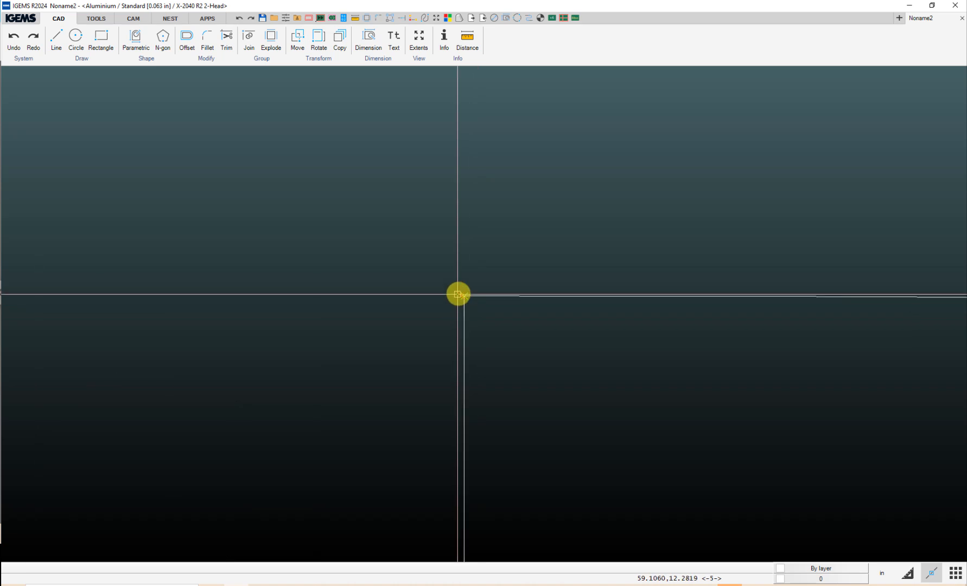
middle_click_drag(490, 302, 361, 240)
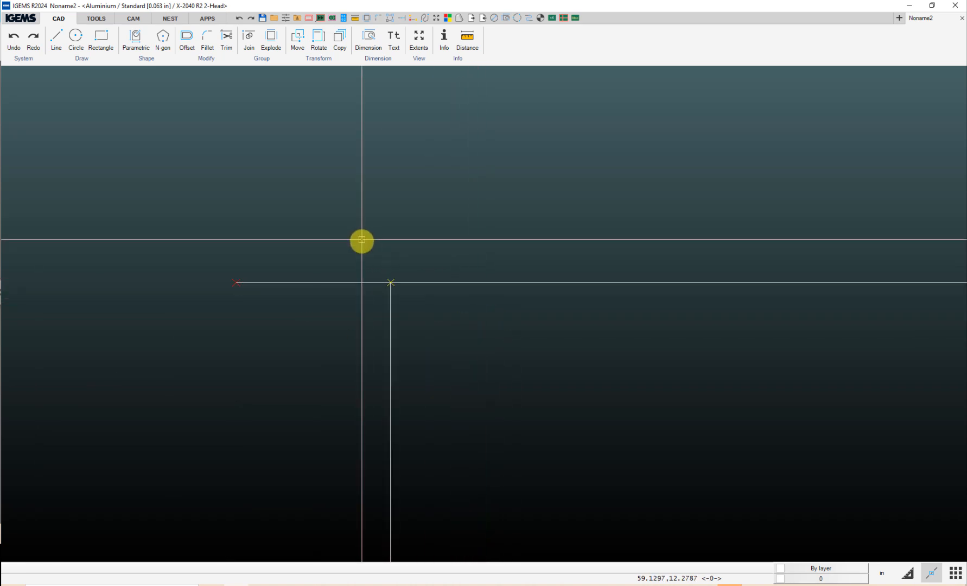
left_click(333, 283)
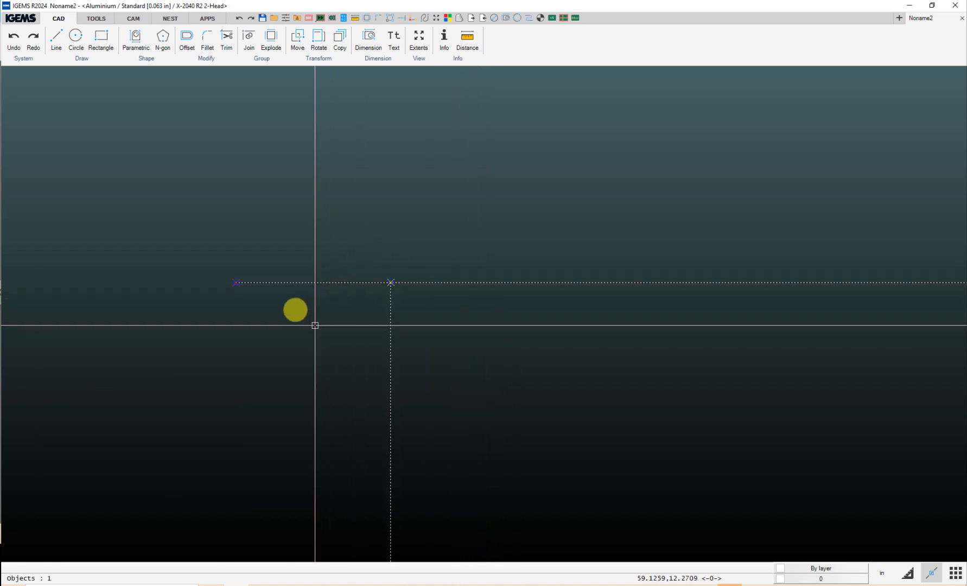
left_click(236, 282)
left_click(391, 282)
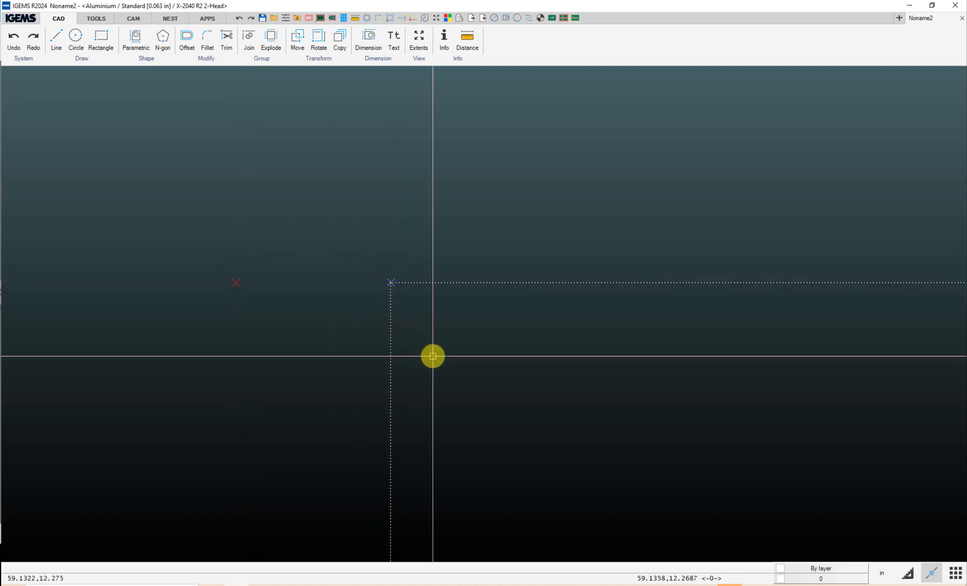
- Delete the tiny stray arc just outside the curve-to-side corner of the ".090 R182 CoPilot PNL" outline
left_click(419, 38)
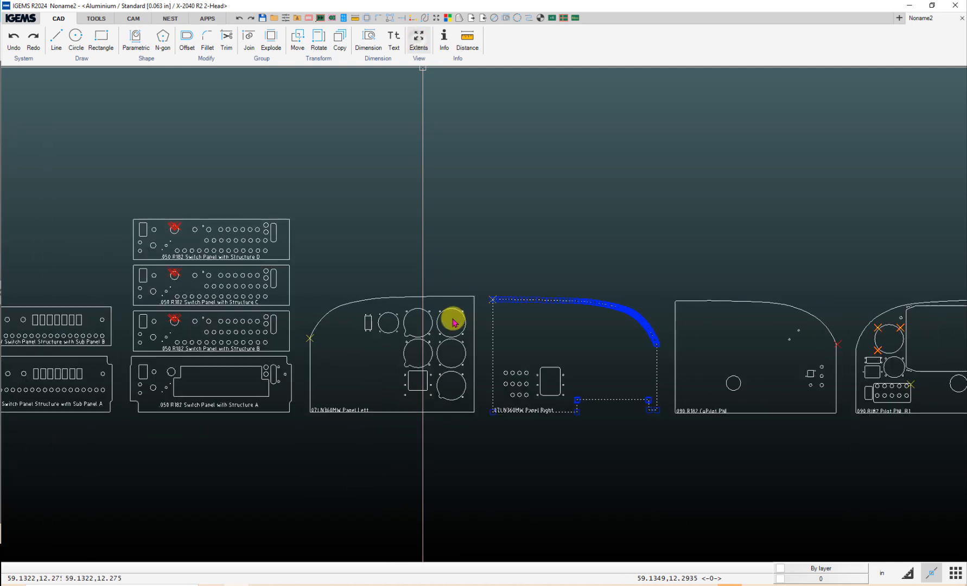
middle_click_drag(499, 321, 134, 320)
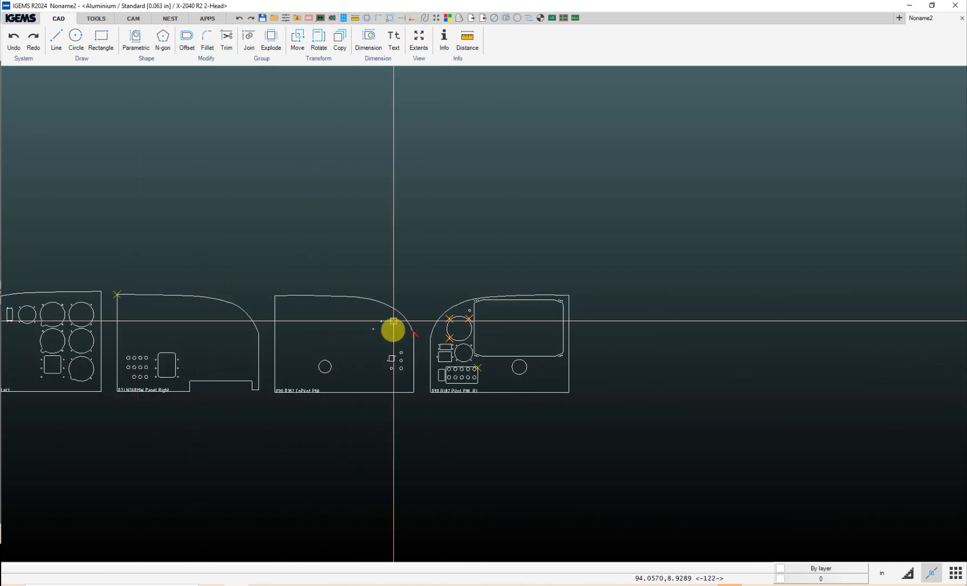
scroll(462, 321, "up", 5)
scroll(462, 321, "up", 4)
scroll(409, 335, "up", 3)
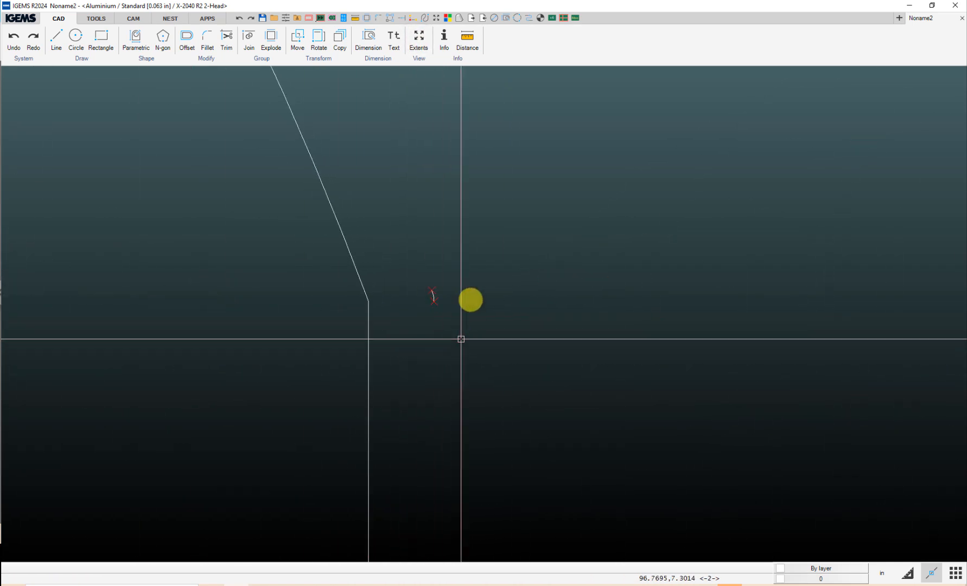
scroll(440, 310, "up", 3)
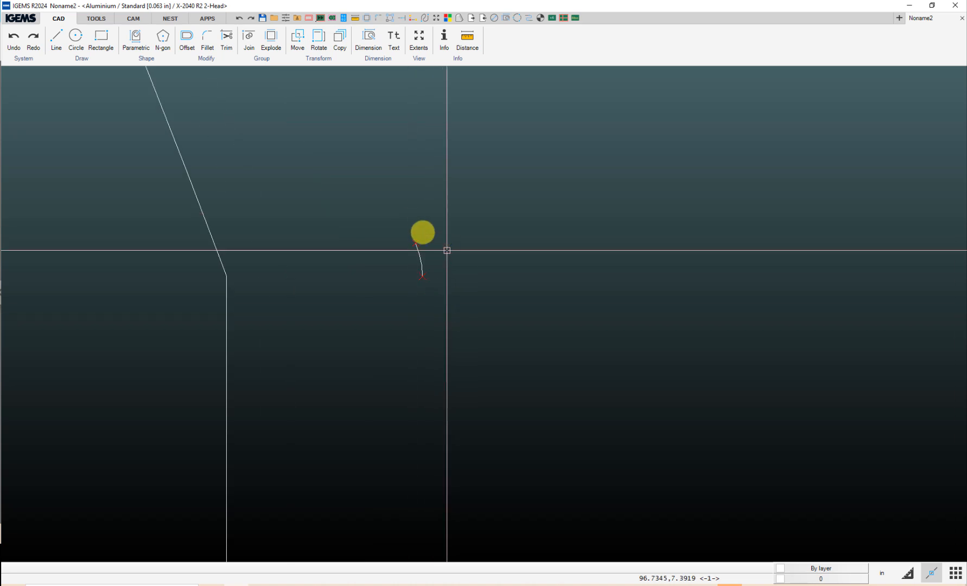
left_click(386, 212)
left_click(494, 326)
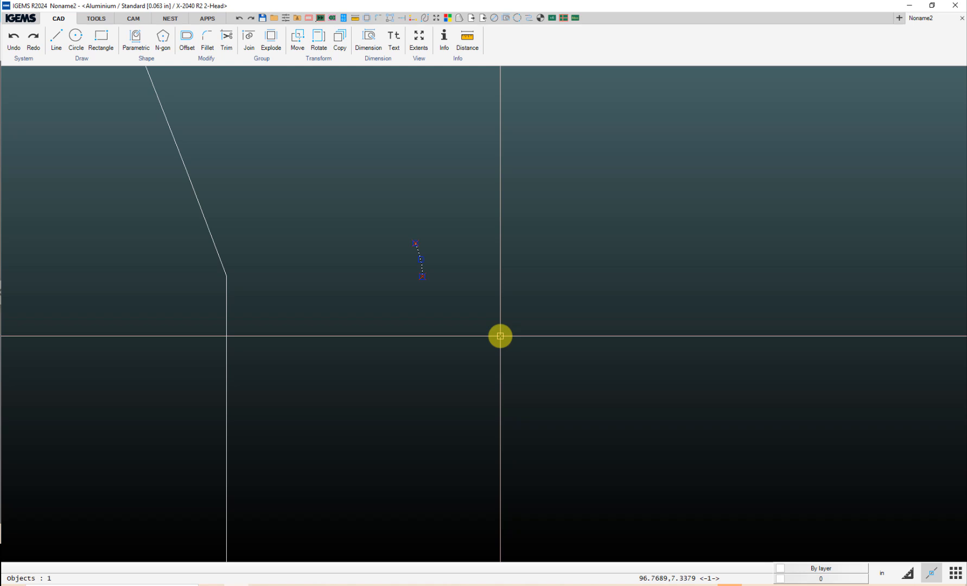
key("Delete")
- Examine the marked crosshair lines inside the small mounting holes around the large circular cutout of ".090 R182 Pilot PNL R1"
scroll(501, 334, "down", 6)
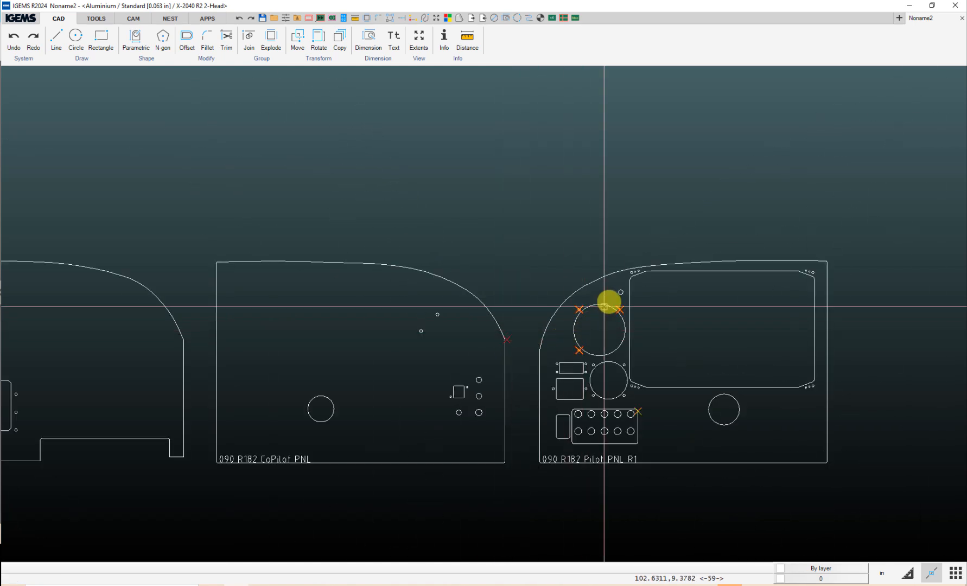
scroll(611, 301, "up", 8)
scroll(668, 283, "up", 5)
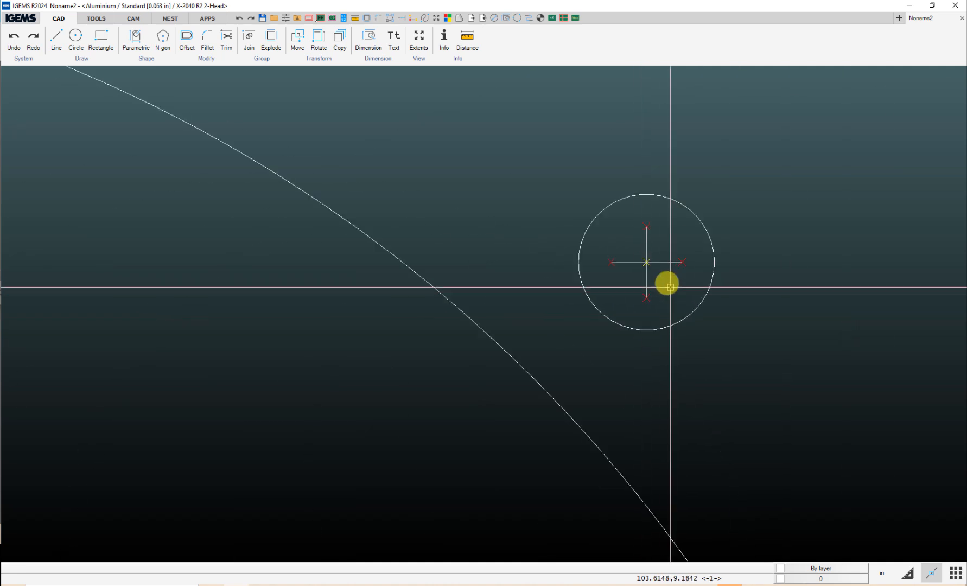
scroll(645, 239, "down", 6)
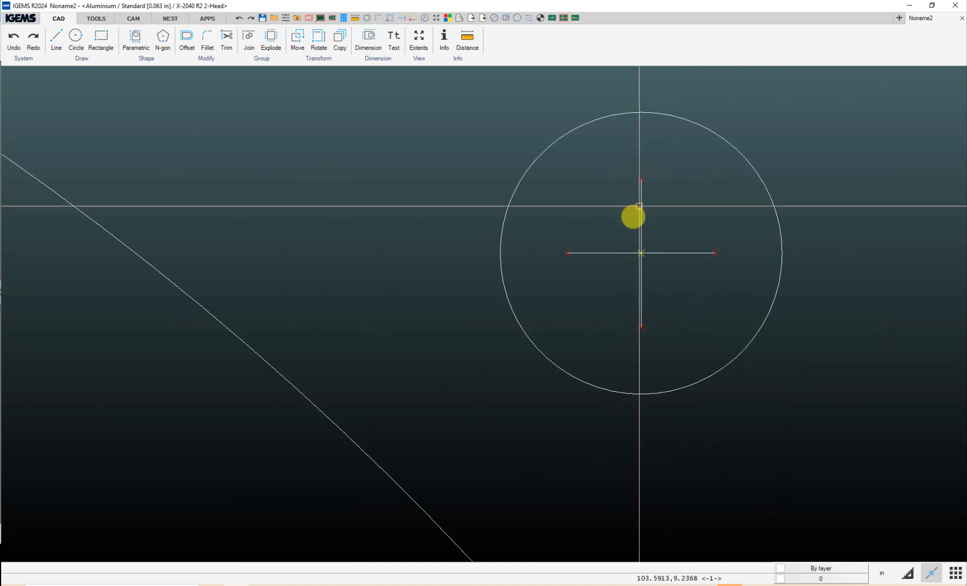
middle_click_drag(357, 329, 522, 247)
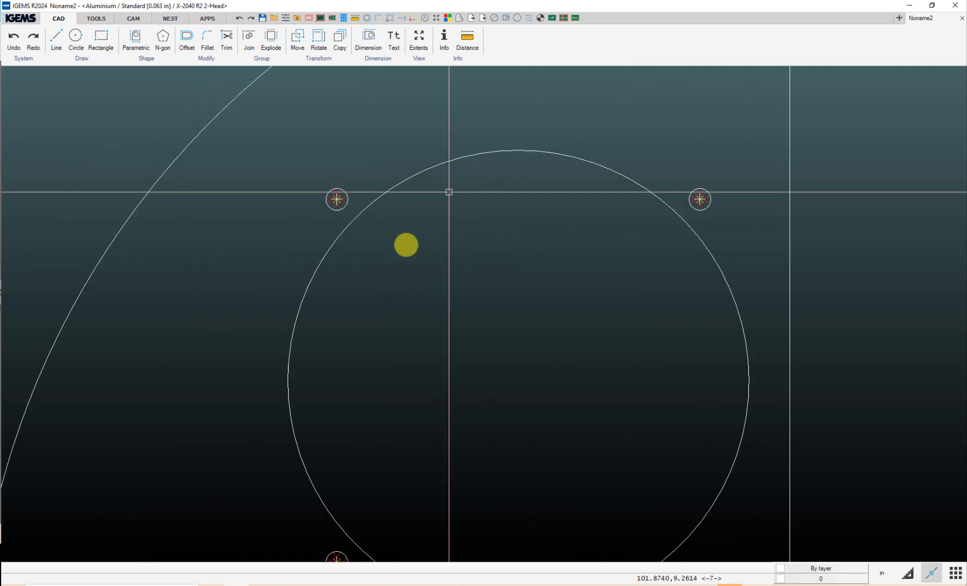
middle_click_drag(391, 359, 330, 178)
scroll(308, 533, "up", 5)
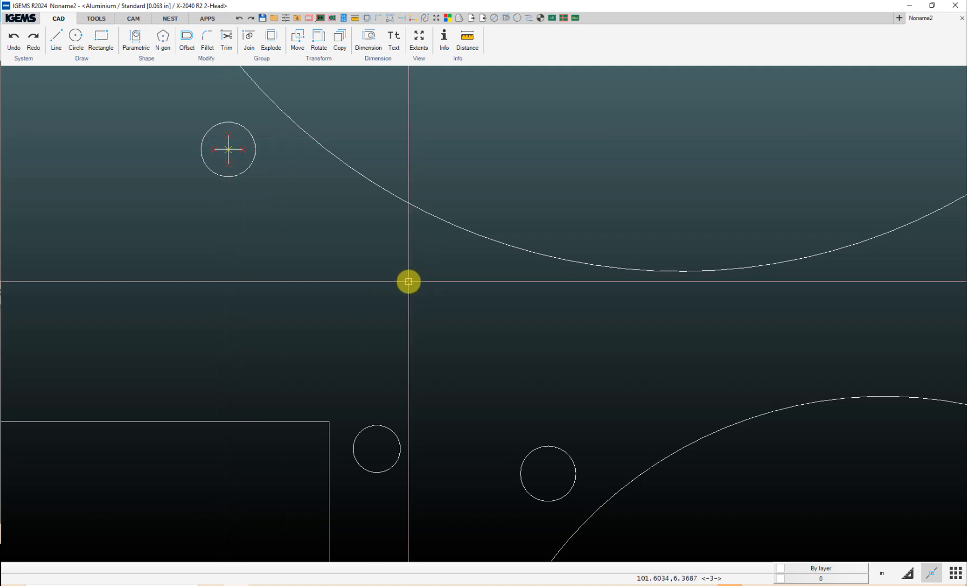
scroll(285, 250, "down", 8)
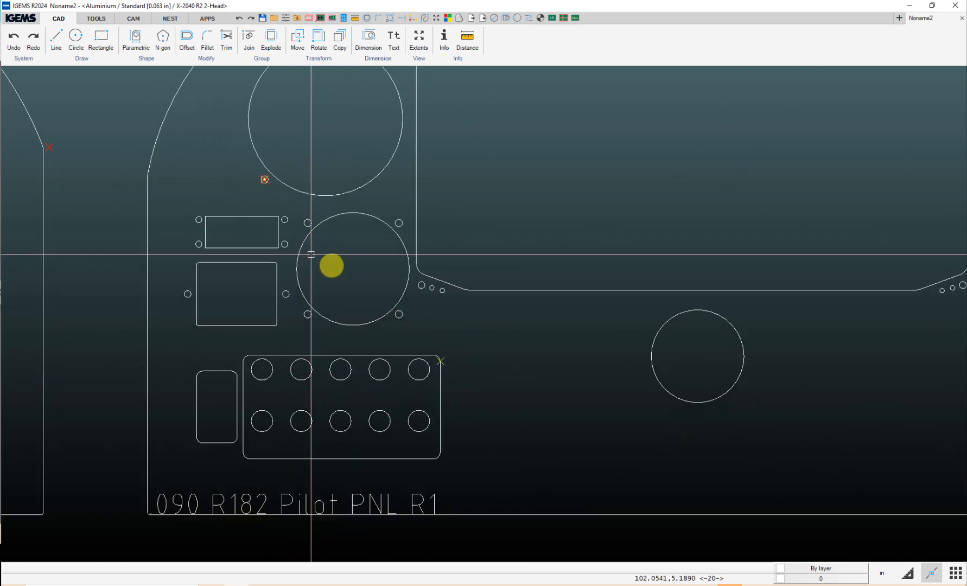
- Trim the overshooting vertical line at the marked upper corner of the rounded rectangle around the ten holes on the Pilot panel
scroll(434, 380, "up", 6)
scroll(462, 321, "up", 5)
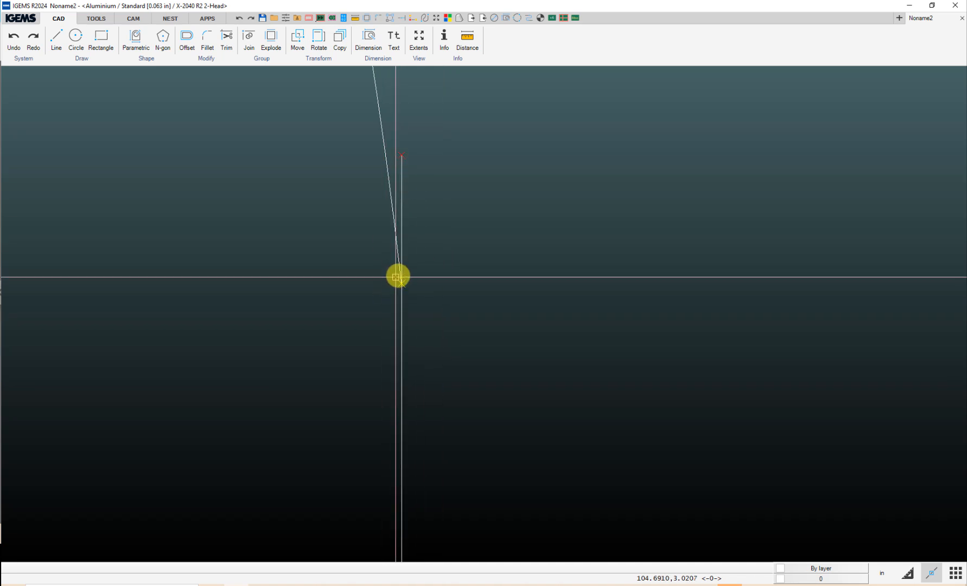
left_click(226, 37)
left_click(401, 178)
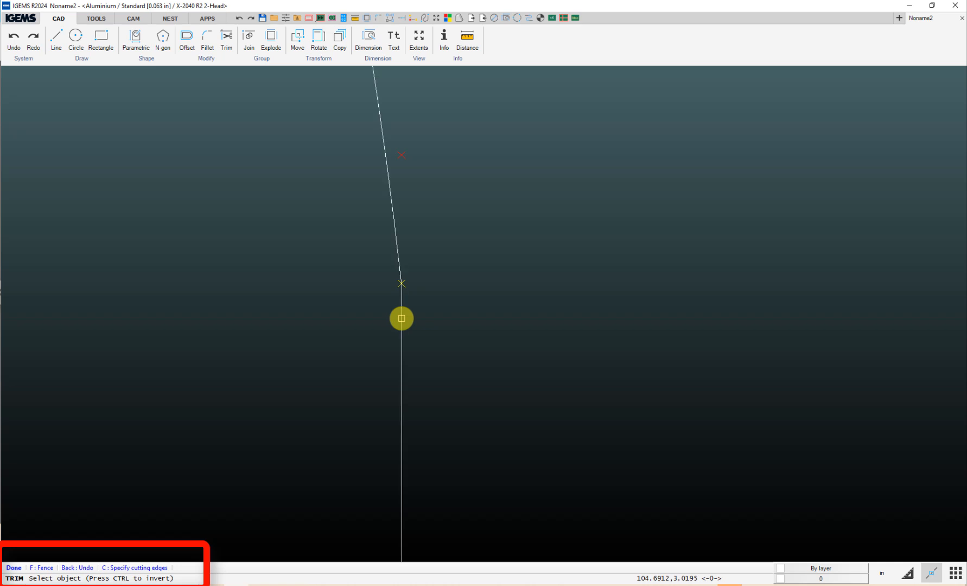
scroll(457, 321, "down", 5)
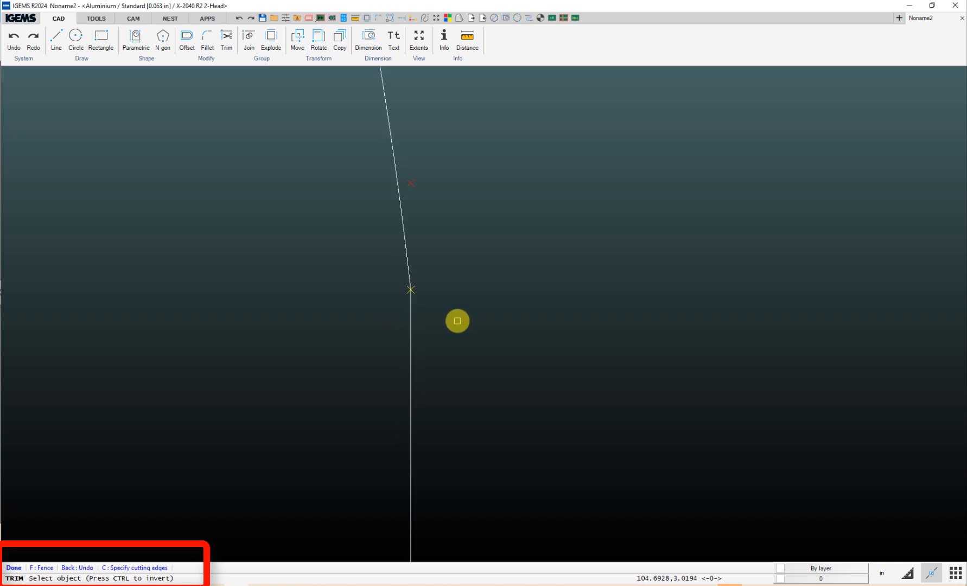
scroll(456, 321, "down", 10)
key("Escape")
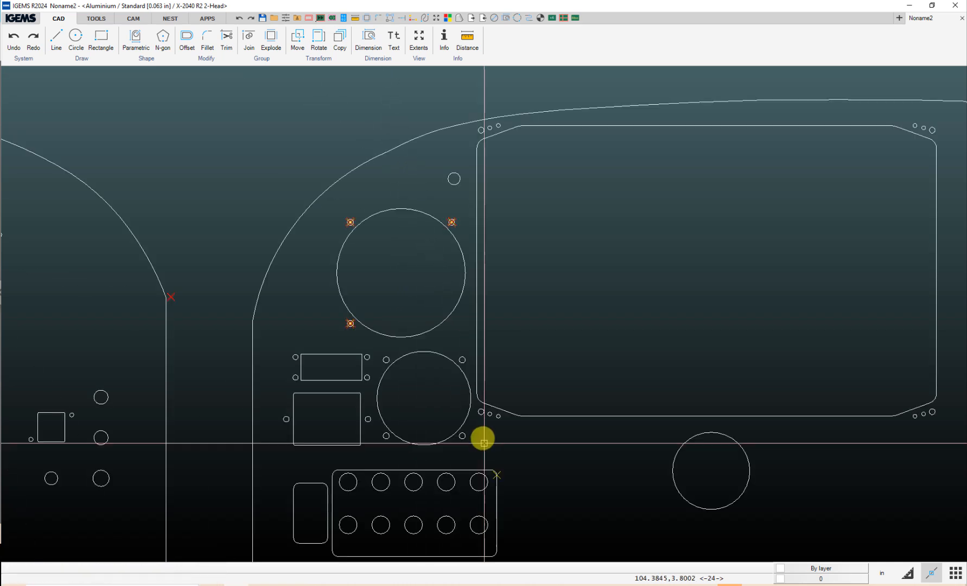
- Examine the crosshair lines inside the small mounting hole nearest the outer curve, beside the Pilot panel's large circular cutout
scroll(347, 225, "up", 6)
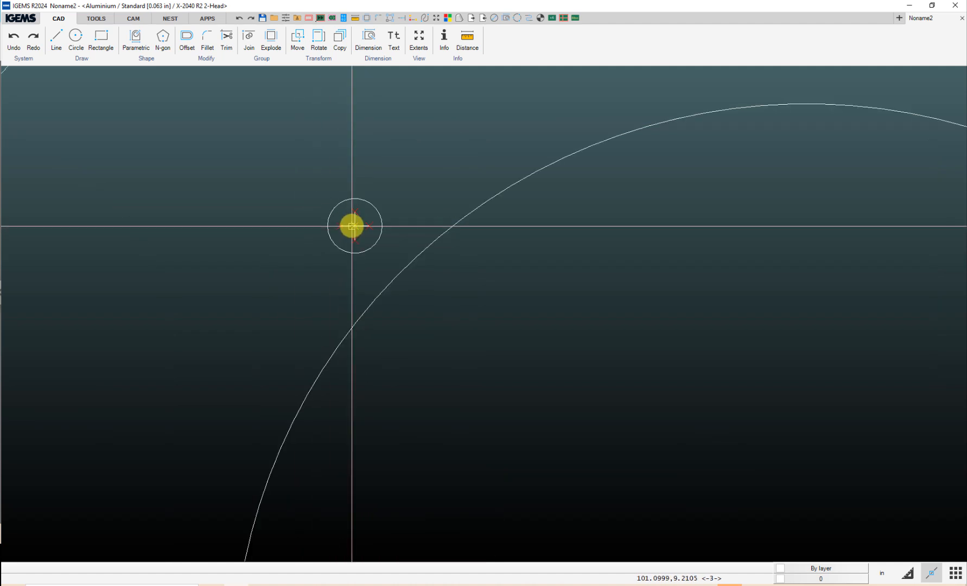
scroll(352, 226, "up", 5)
scroll(491, 270, "down", 5)
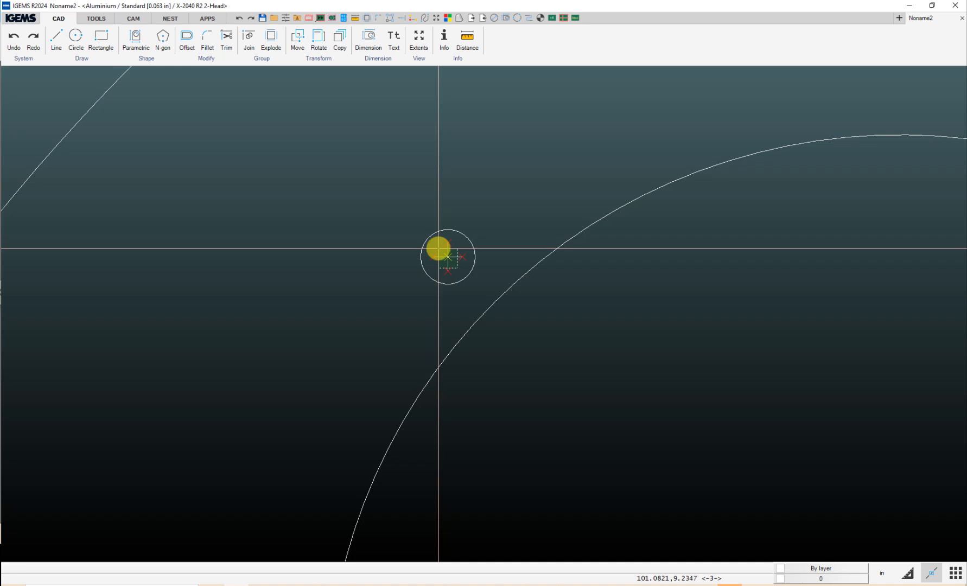
scroll(438, 249, "up", 3)
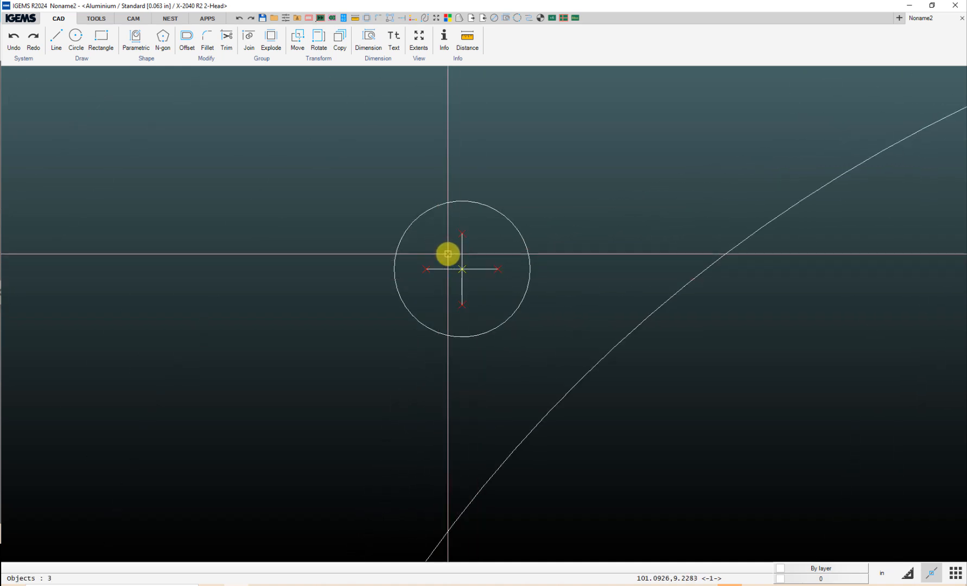
scroll(450, 266, "down", 3)
scroll(449, 267, "down", 4)
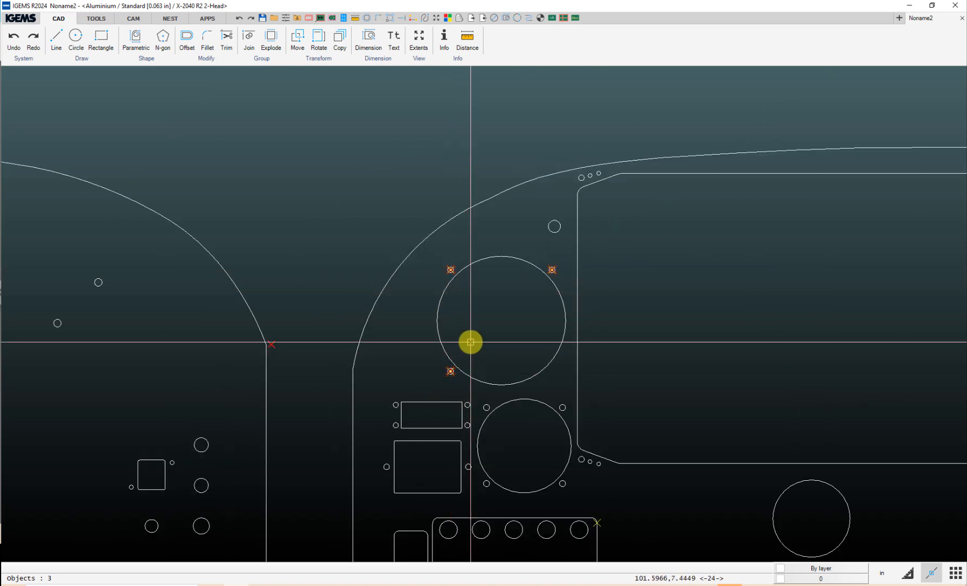
scroll(460, 290, "up", 2)
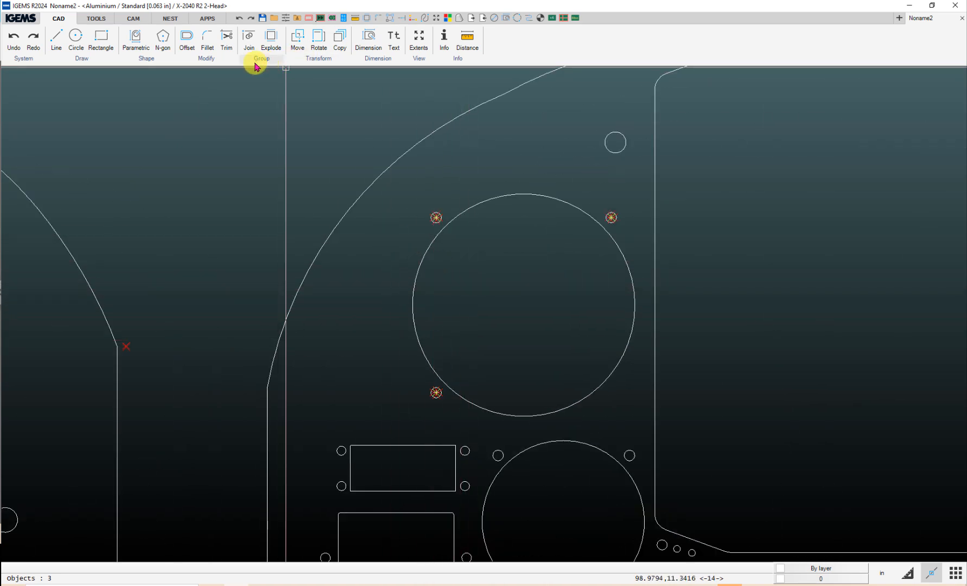
- Start erasing objects with a quick filter that limits the selection to Line entities on all layers with the By layer color
left_click(223, 59)
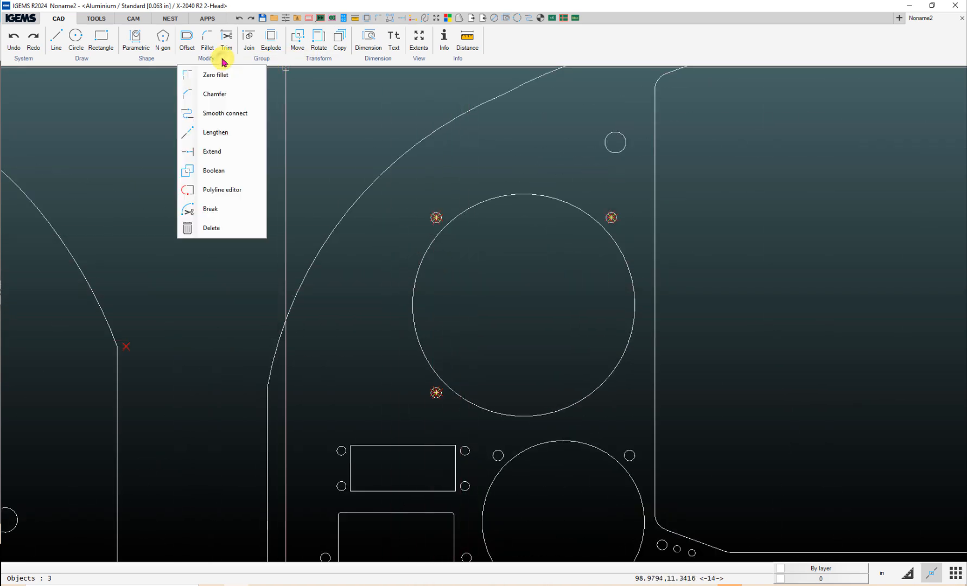
left_click(213, 231)
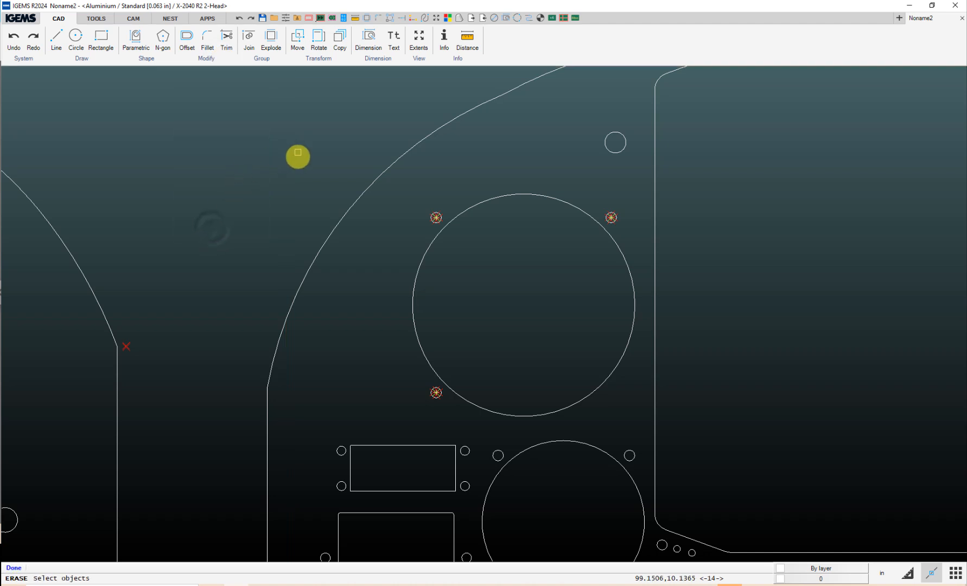
right_click(283, 176)
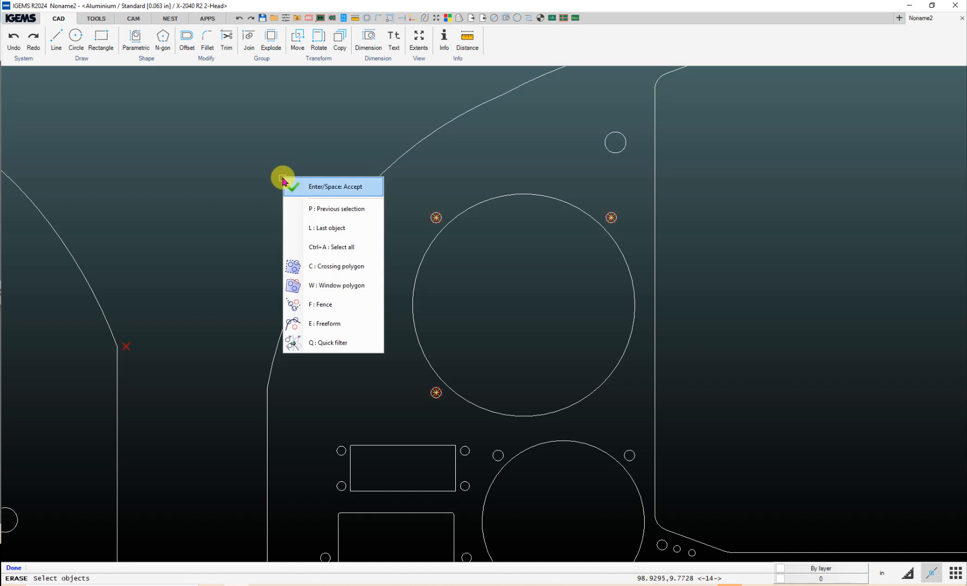
left_click(329, 344)
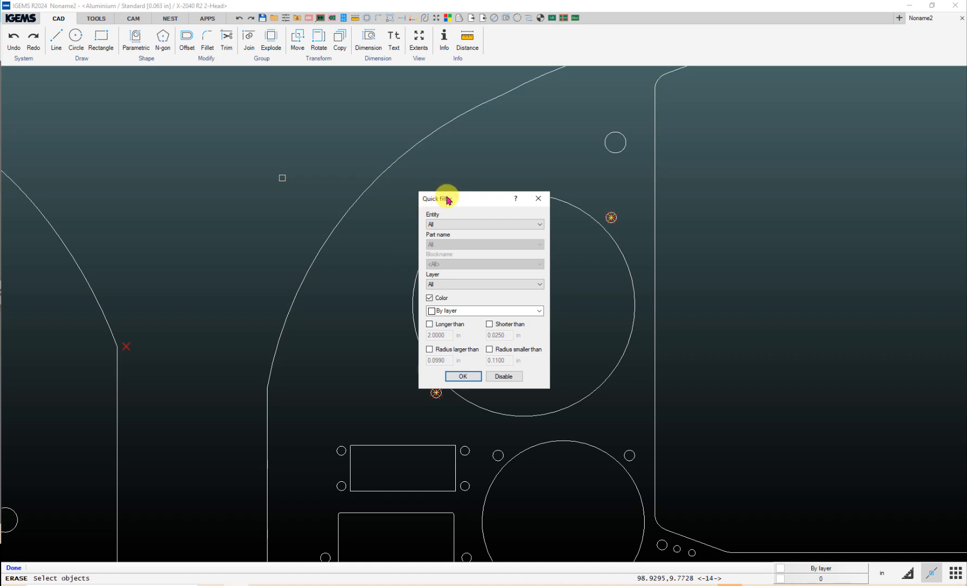
left_click_drag(447, 200, 256, 187)
left_click(252, 212)
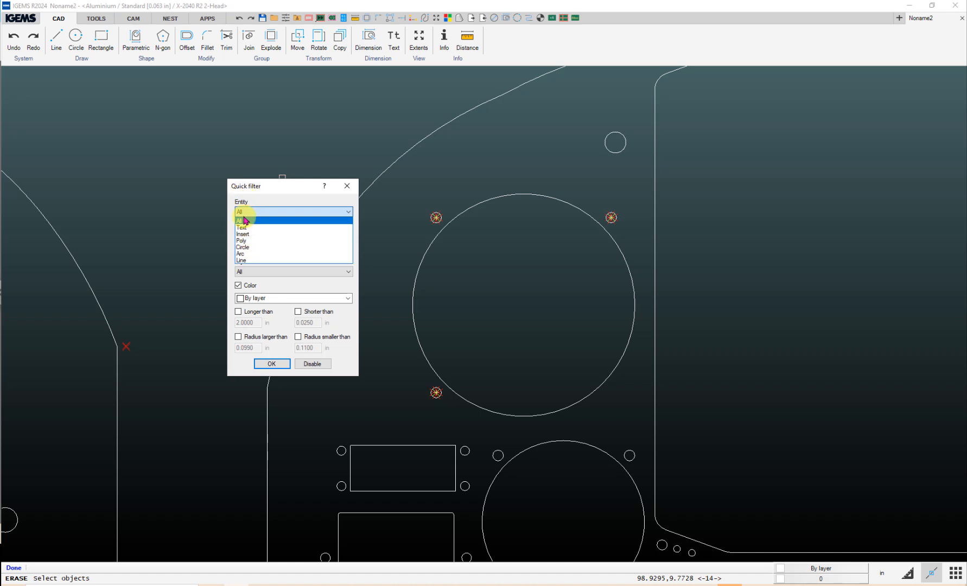
left_click(242, 260)
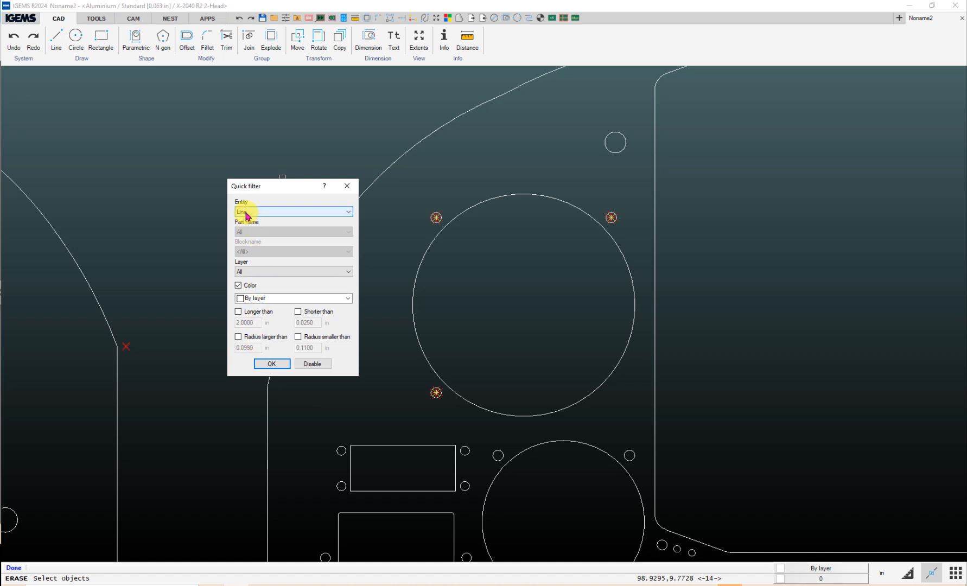
left_click(264, 301)
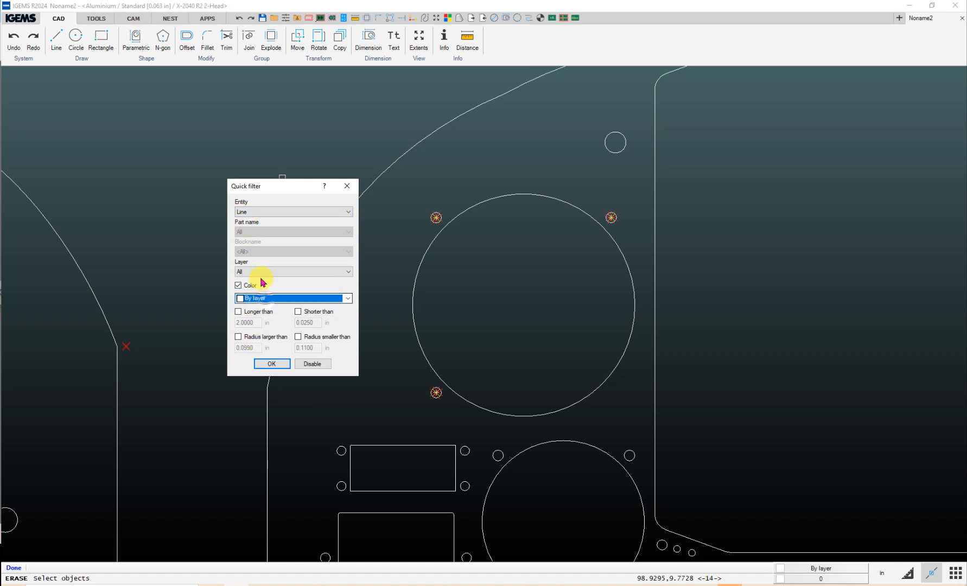
left_click(261, 274)
left_click(261, 277)
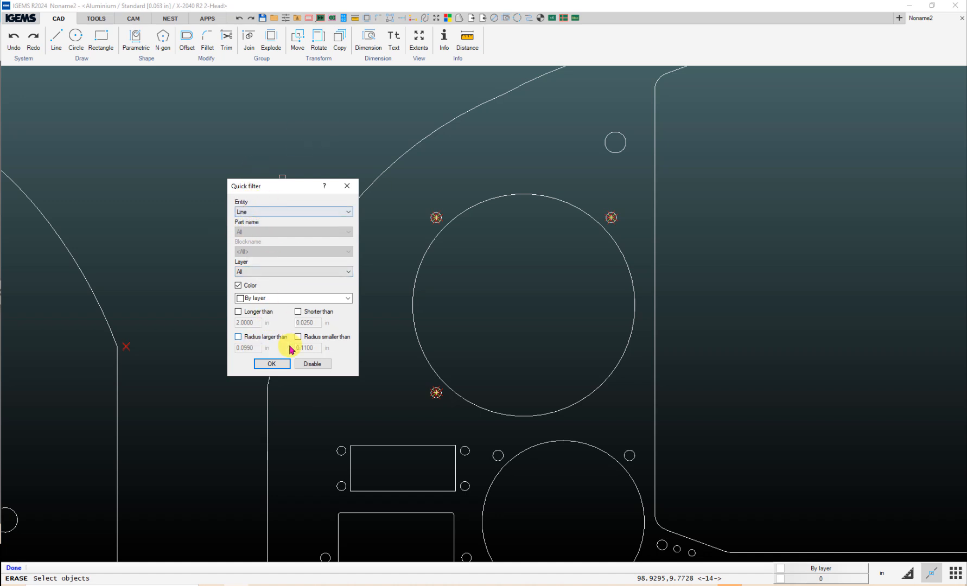
left_click(272, 365)
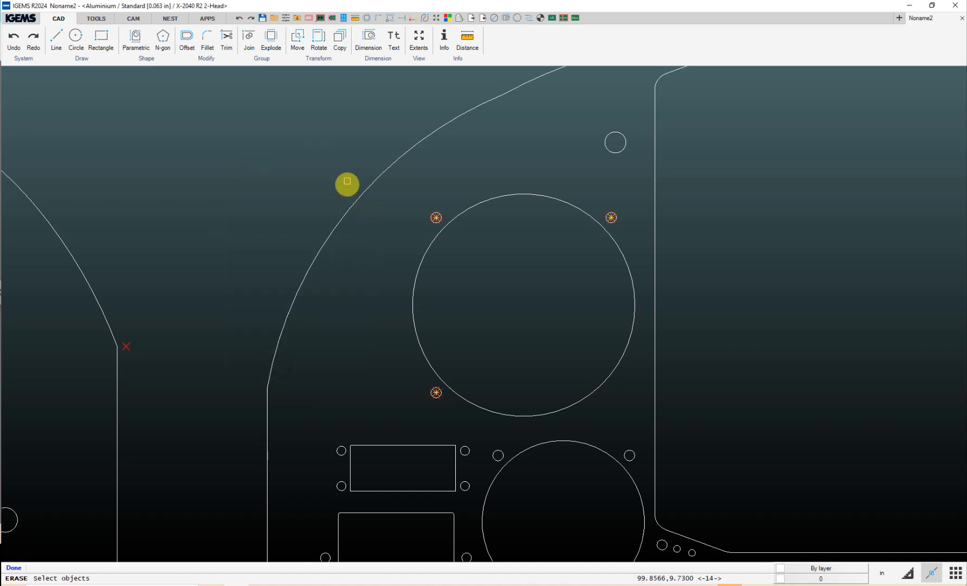
- Erase the crosshair lines inside the three marked mounting holes around the Pilot panel's large circular cutout
mouse_move(350, 179)
left_mouse_down()
mouse_move(652, 384)
mouse_move(684, 422)
left_mouse_up()
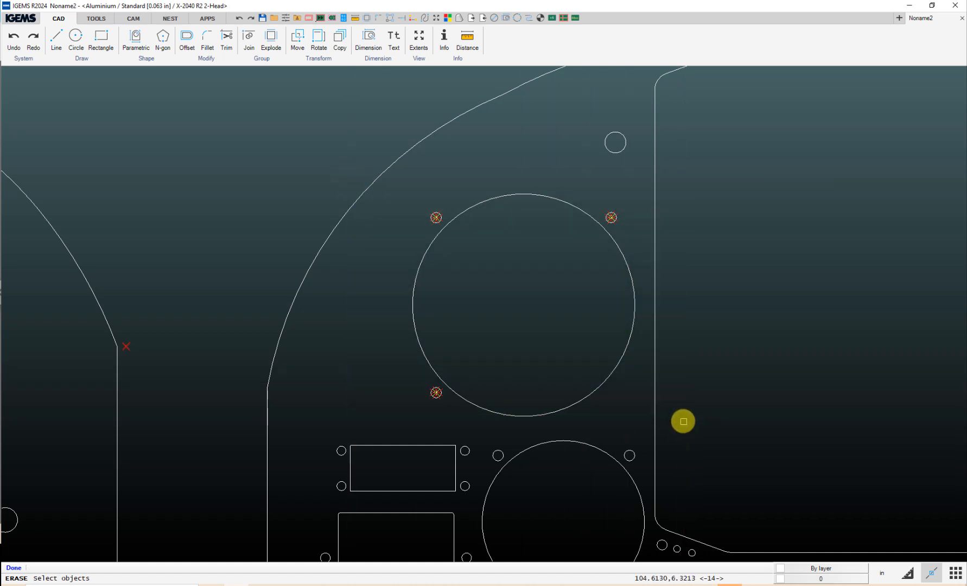
scroll(441, 406, "up", 4)
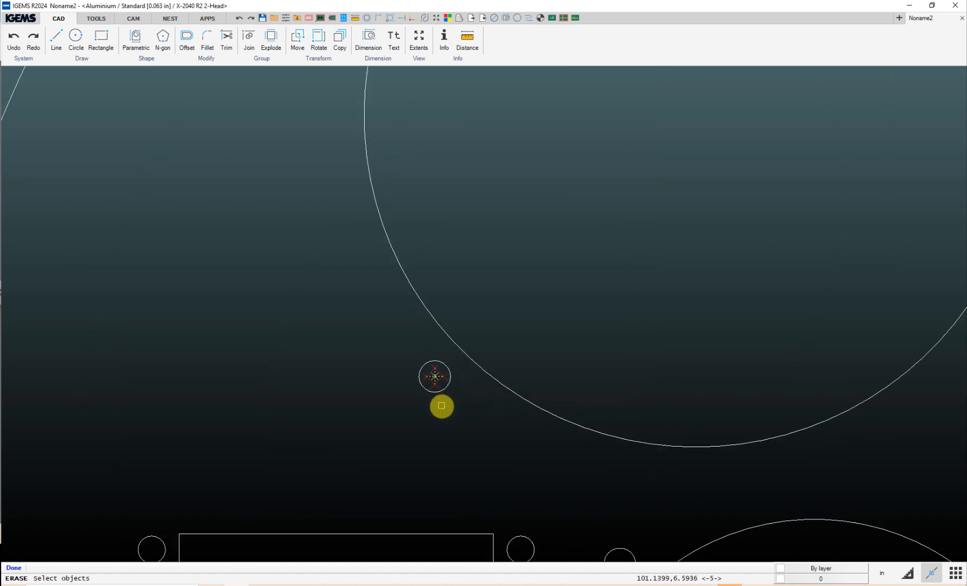
scroll(439, 393, "down", 4)
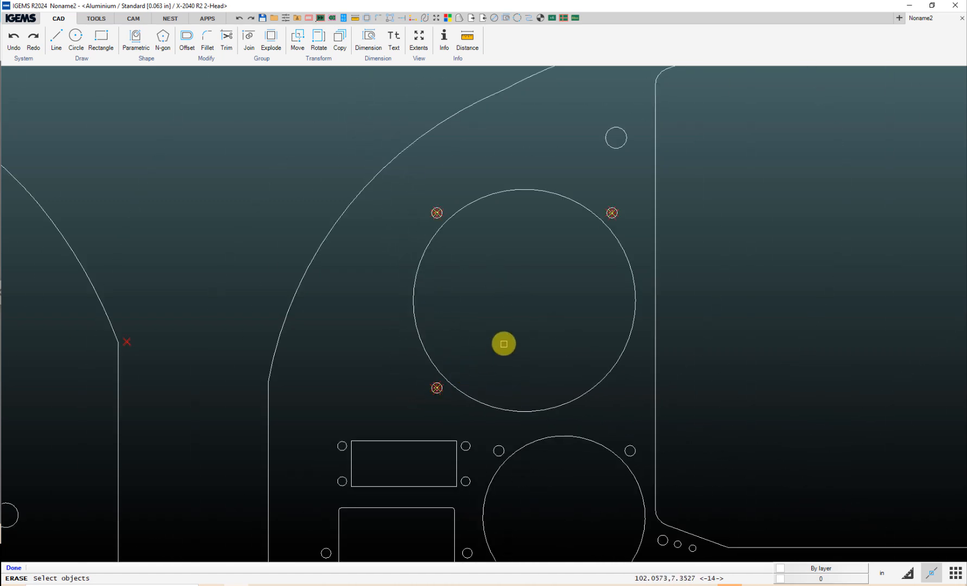
scroll(437, 388, "up", 5)
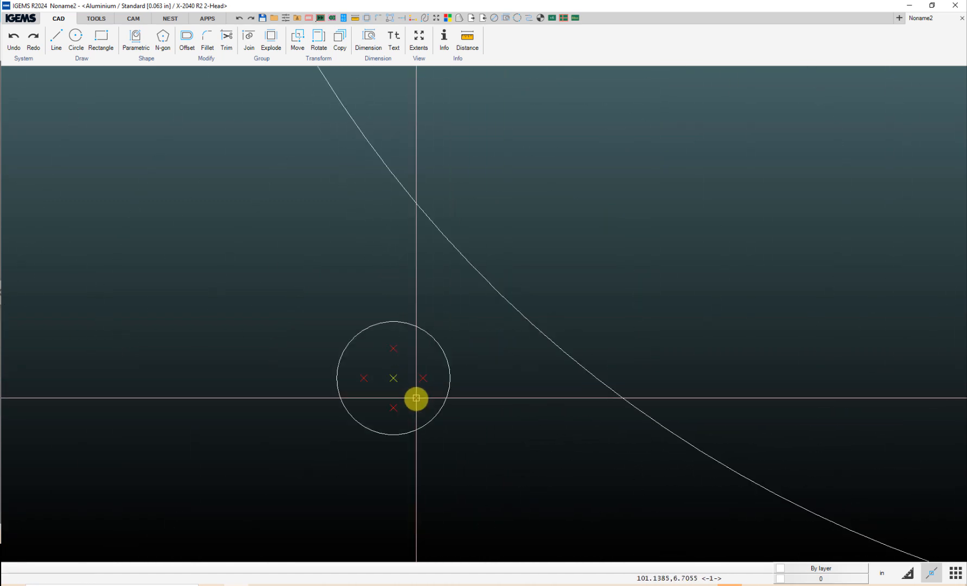
scroll(416, 399, "down", 8)
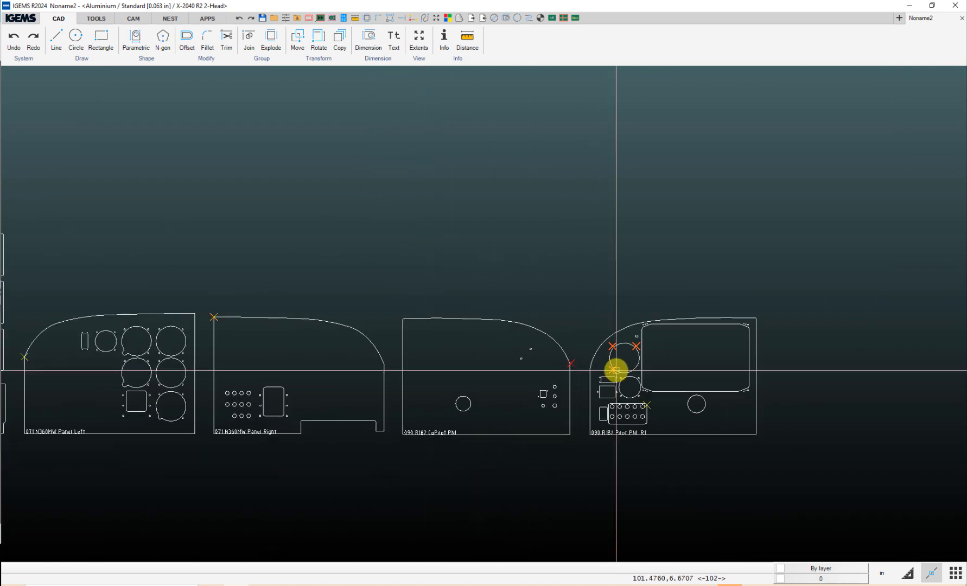
- Rerun the geometry analysis on all panels in the drawing
middle_click_drag(367, 254, 517, 275)
scroll(519, 255, "down", 2)
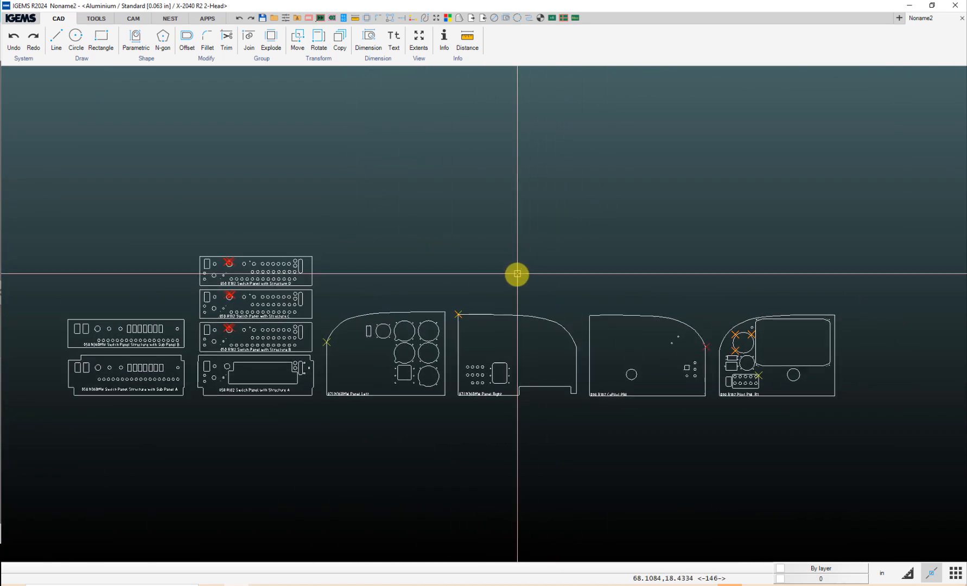
left_click(99, 20)
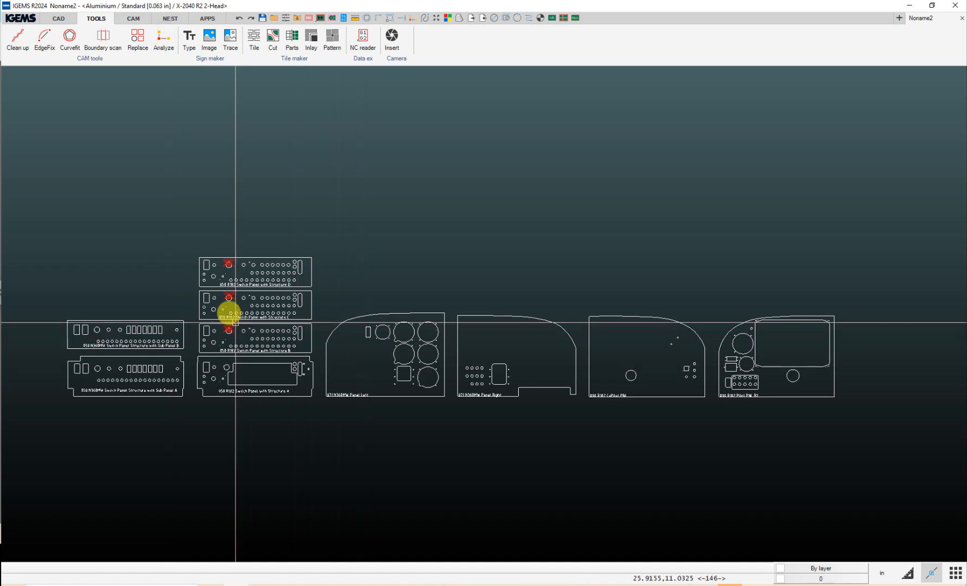
- Examine the marked gaps in the broken circle on ".050 R182 Switch Panel with Structure D" and clear the analysis marks
scroll(225, 265, "up", 6)
scroll(231, 238, "up", 6)
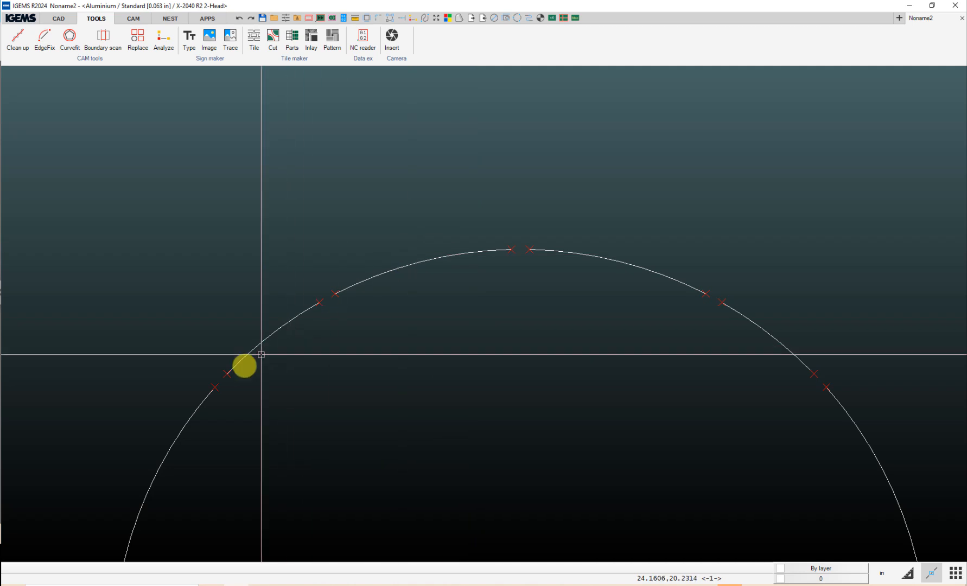
scroll(579, 324, "down", 3)
scroll(578, 324, "down", 8)
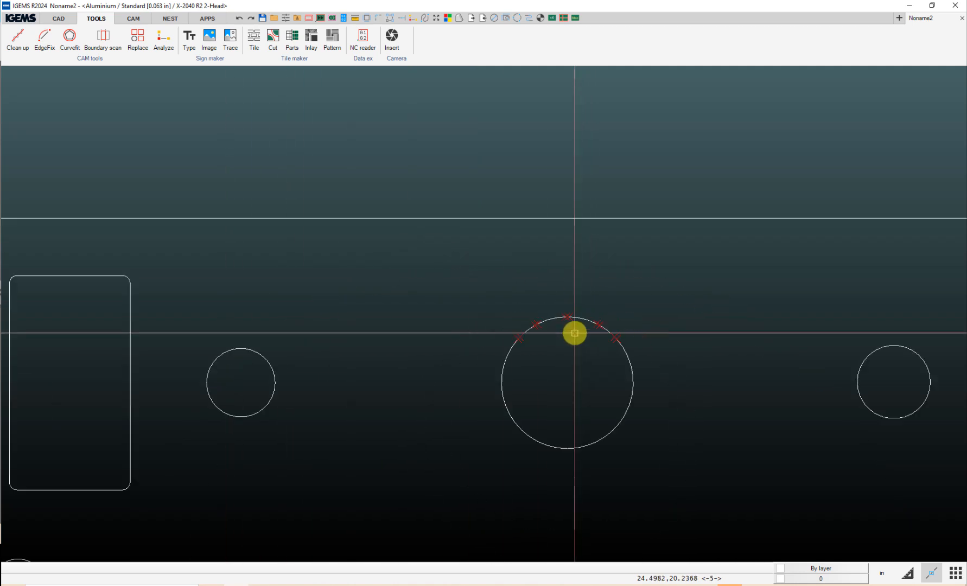
middle_click_drag(564, 345, 279, 241)
scroll(279, 241, "down", 4)
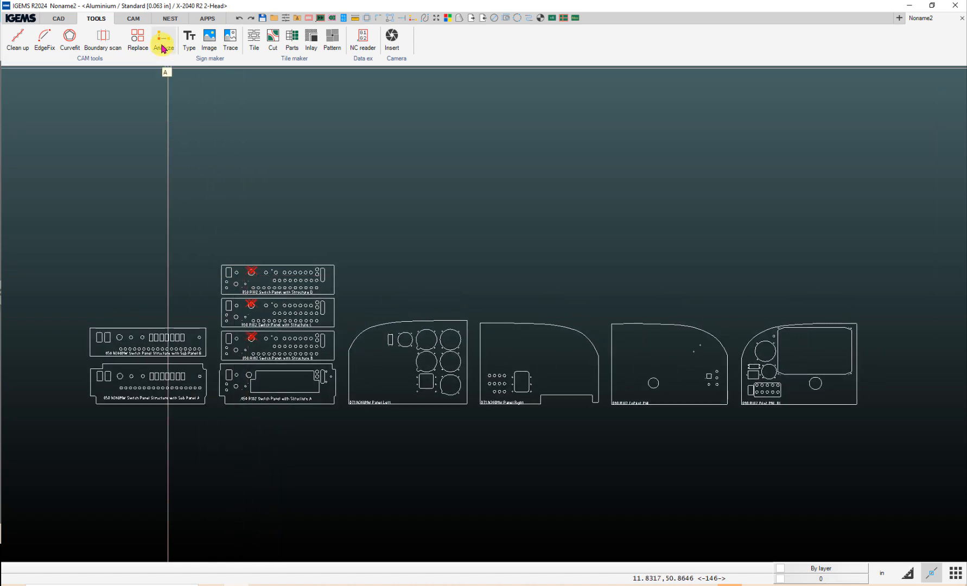
middle_click_drag(434, 293, 389, 274)
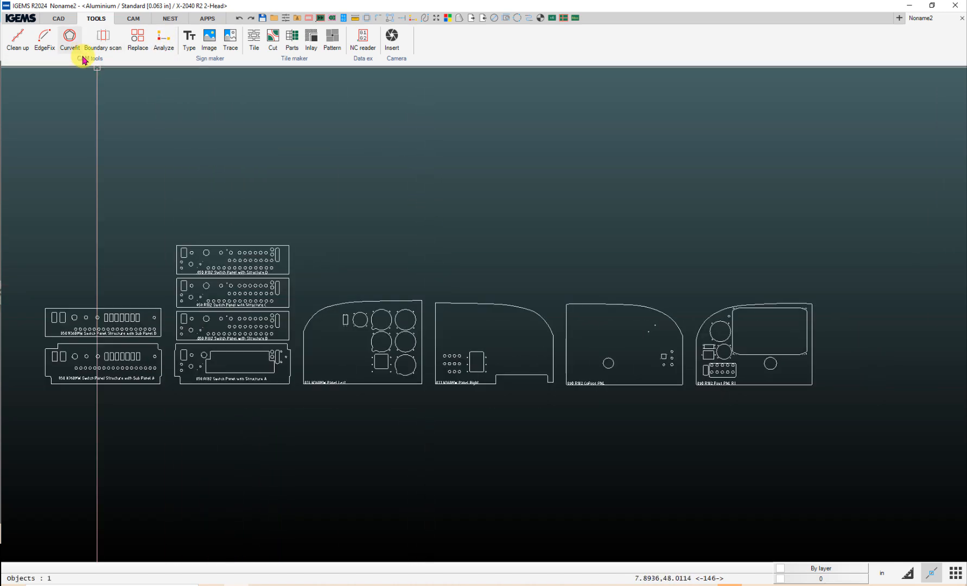
- Create parts from all panels using their text as name, with 0.051 in geometry optimization, Curvefit, and toolpaths of Medium external and X-fine internal quality
left_click(132, 19)
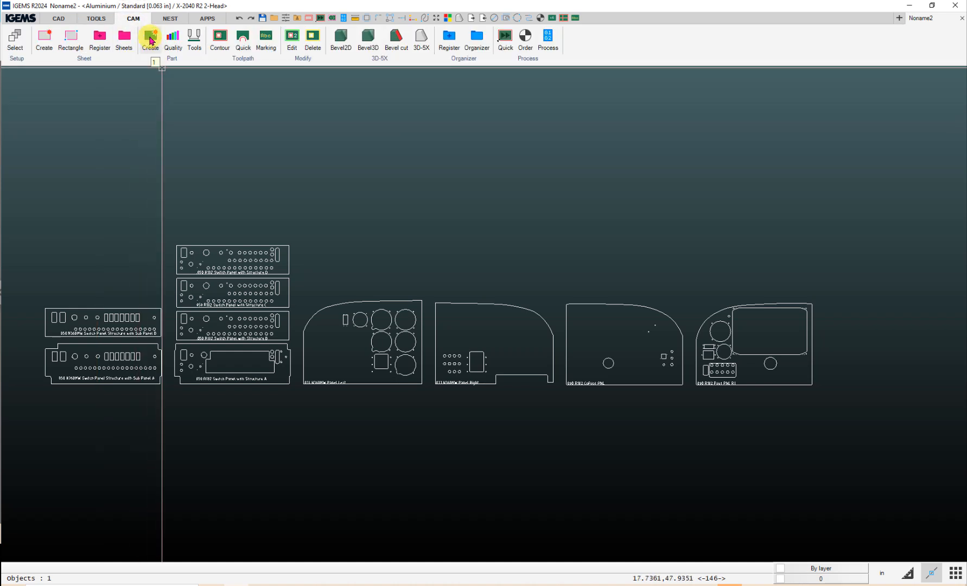
left_click(150, 39)
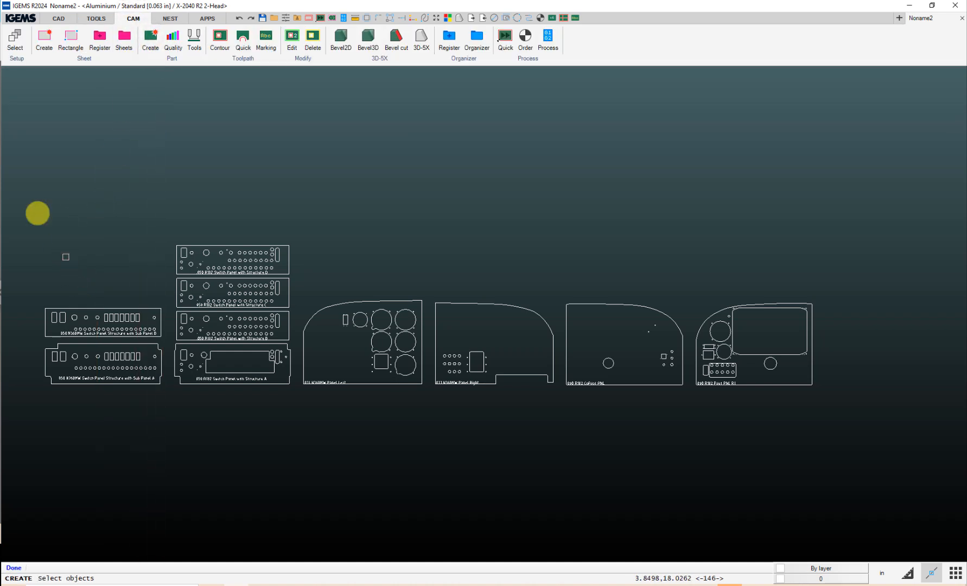
left_click_drag(21, 177, 852, 421)
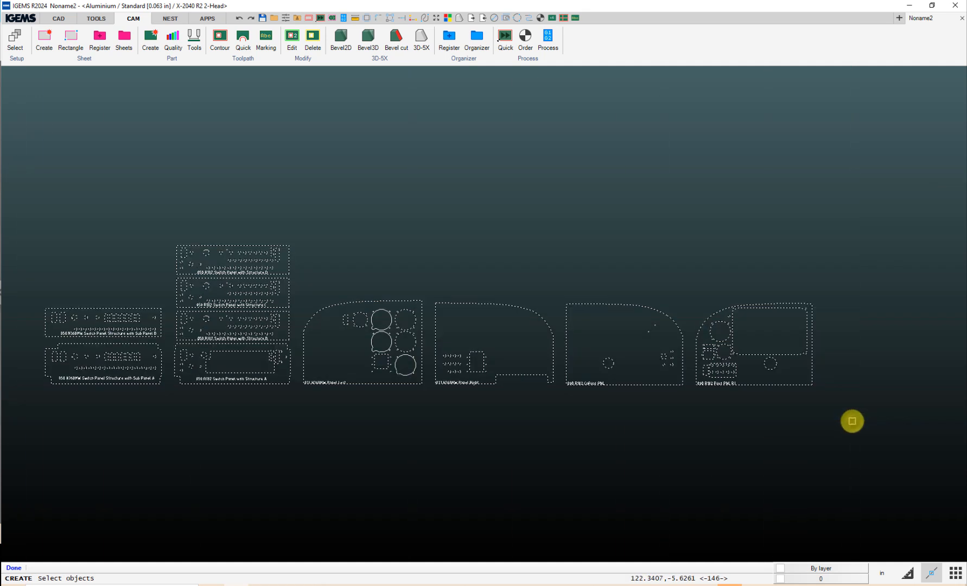
right_click(850, 419)
left_click_drag(522, 170, 713, 189)
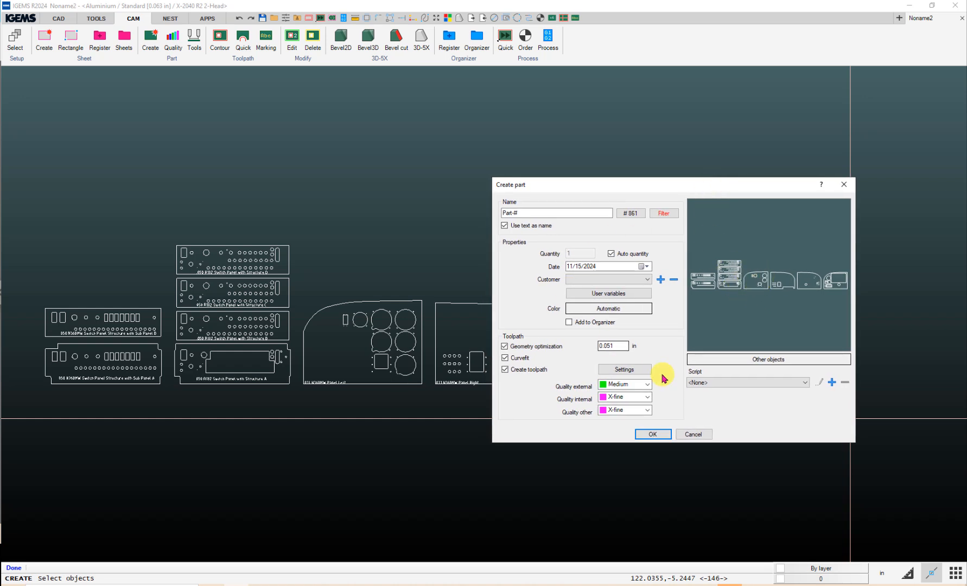
left_click(652, 434)
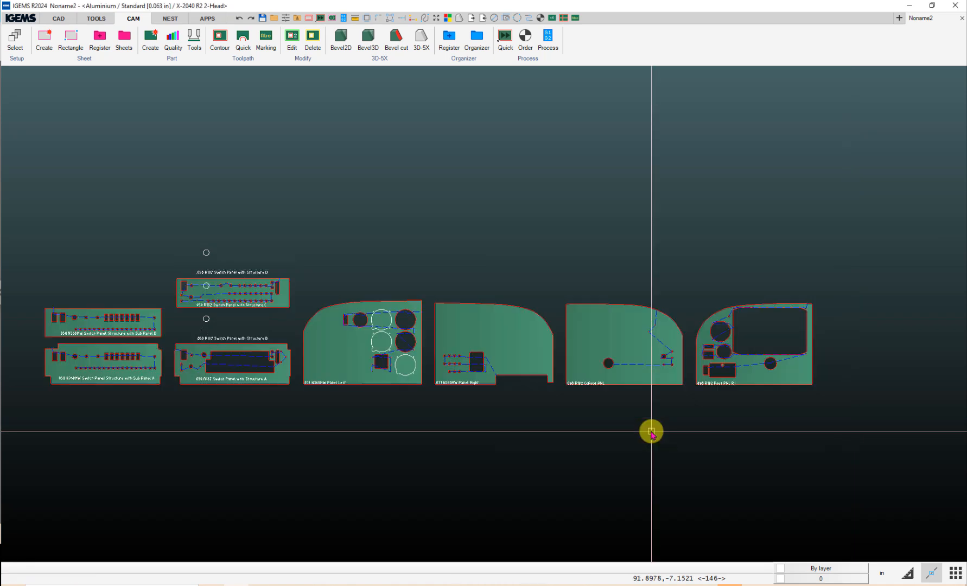
- Check the created parts for outlines and cutouts left without toolpaths, and undo the part creation
scroll(385, 360, "up", 6)
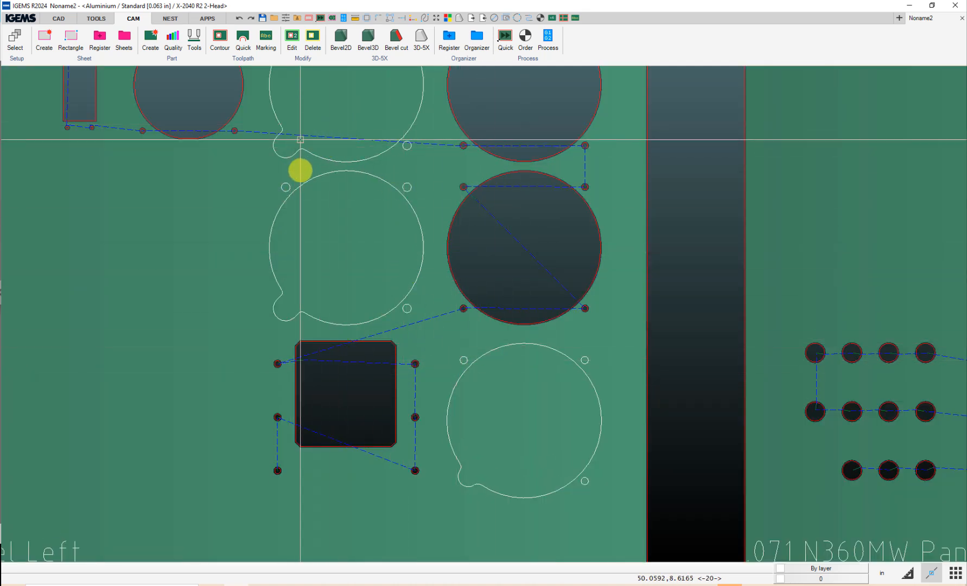
scroll(480, 346, "down", 5)
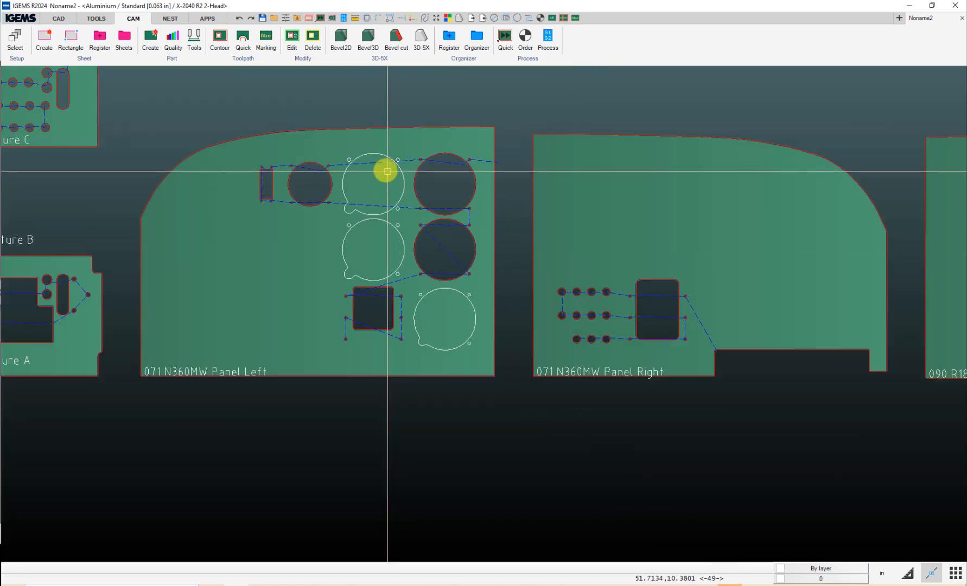
scroll(380, 186, "down", 3)
scroll(381, 185, "down", 2)
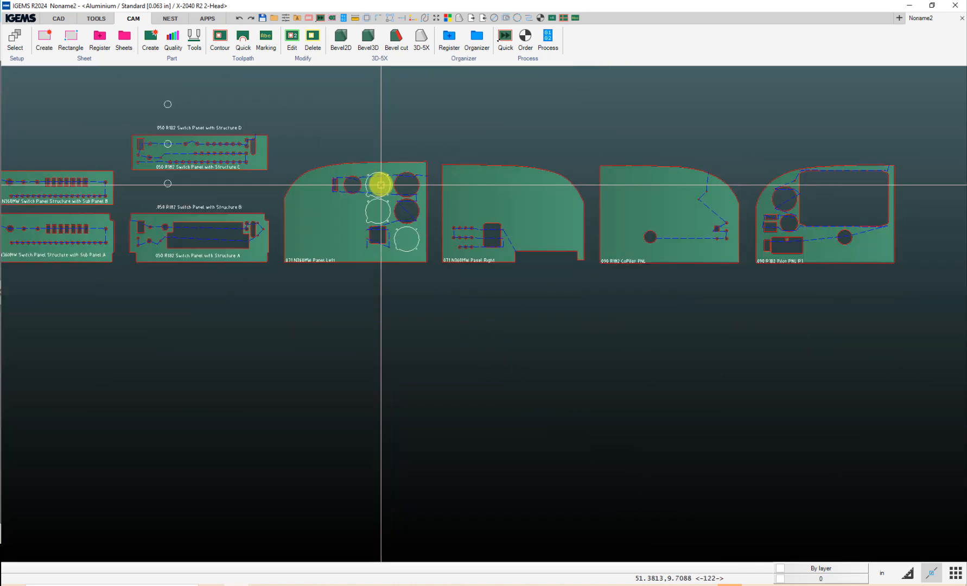
middle_click_drag(381, 184, 486, 261)
scroll(293, 212, "up", 5)
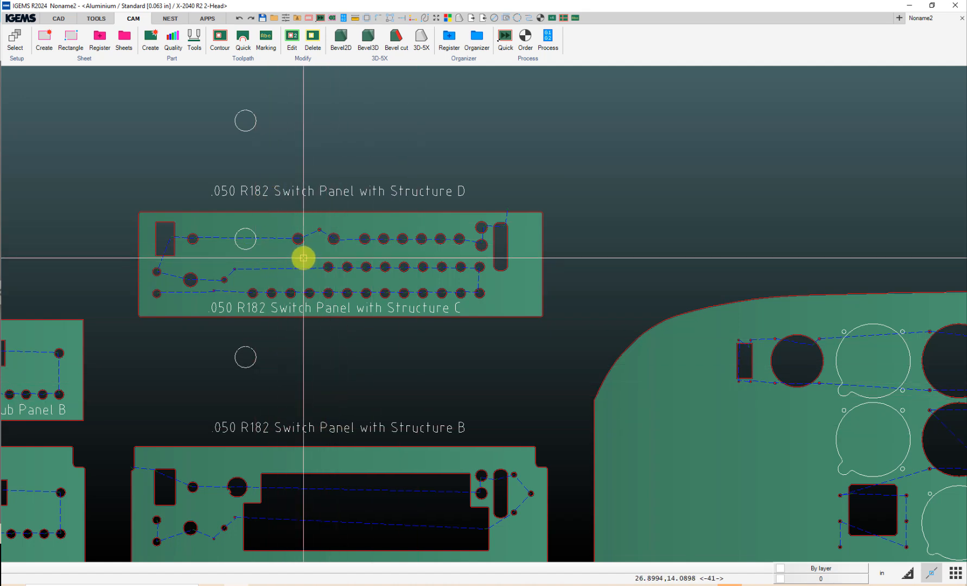
key("ctrl+z")
scroll(540, 287, "down", 4)
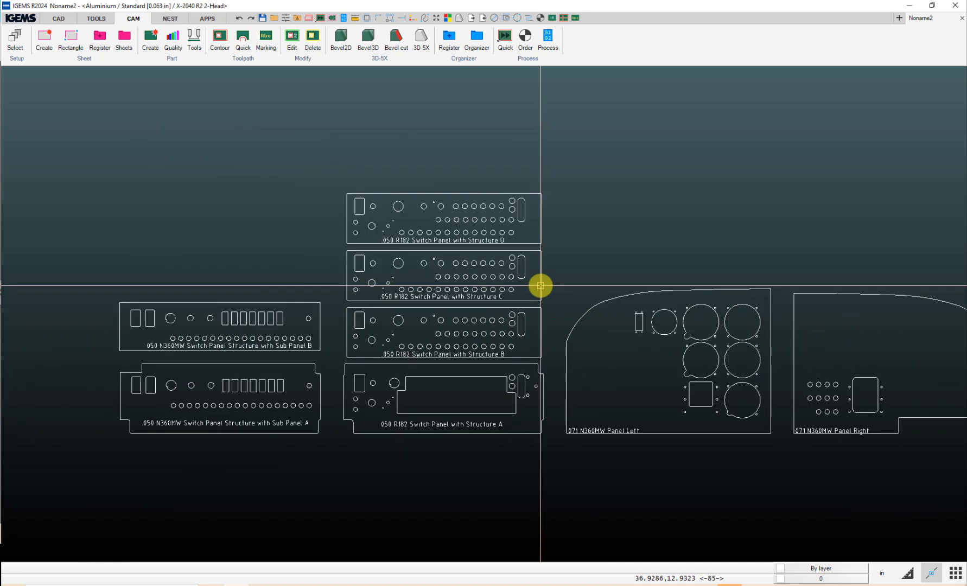
- Examine how the round instrument cutouts on "071 N360MW Panel Left" are grouped with their surrounding screw holes
middle_click_drag(541, 286, 384, 266)
scroll(462, 263, "down", 1)
middle_click_drag(455, 258, 386, 240)
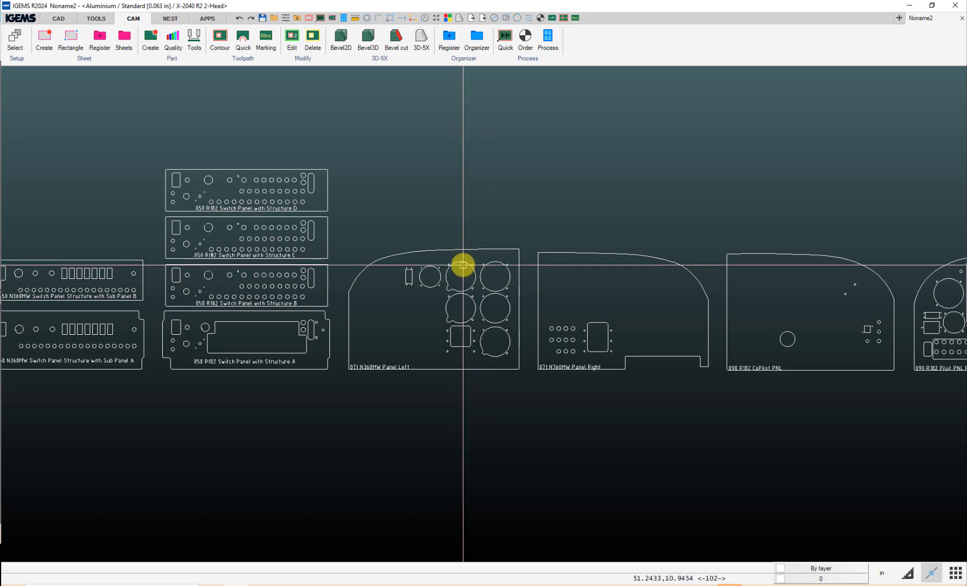
scroll(462, 265, "up", 3)
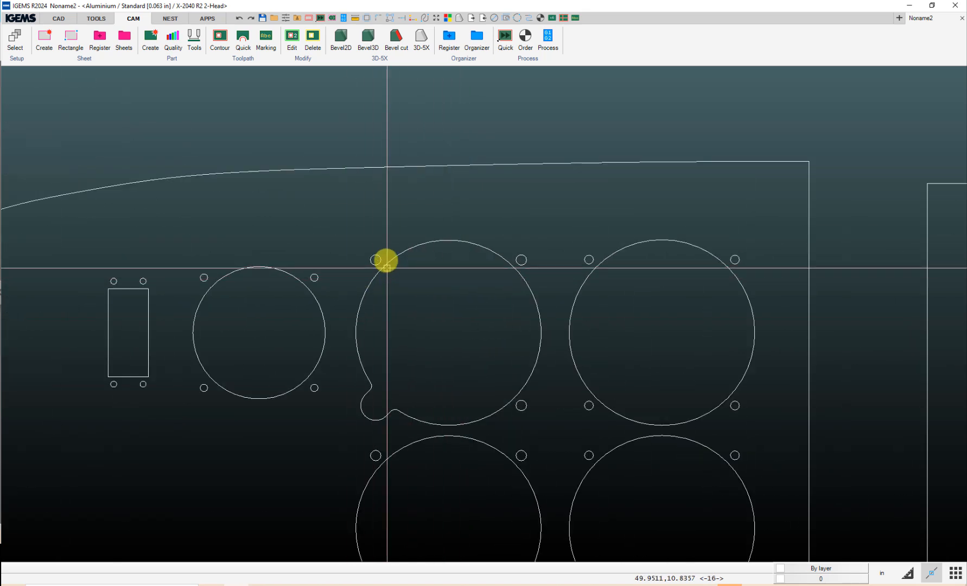
left_click(102, 21)
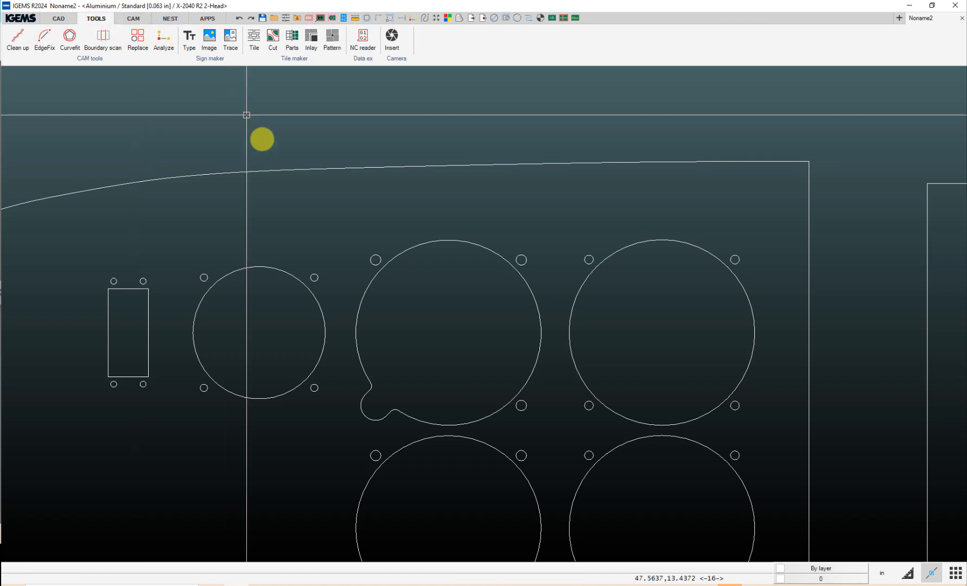
left_click(423, 244)
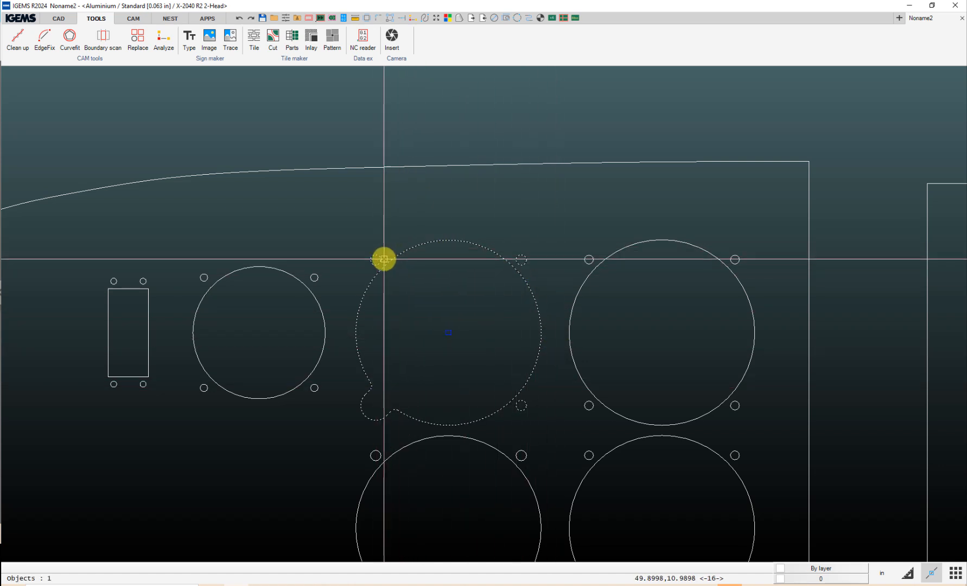
key("Escape")
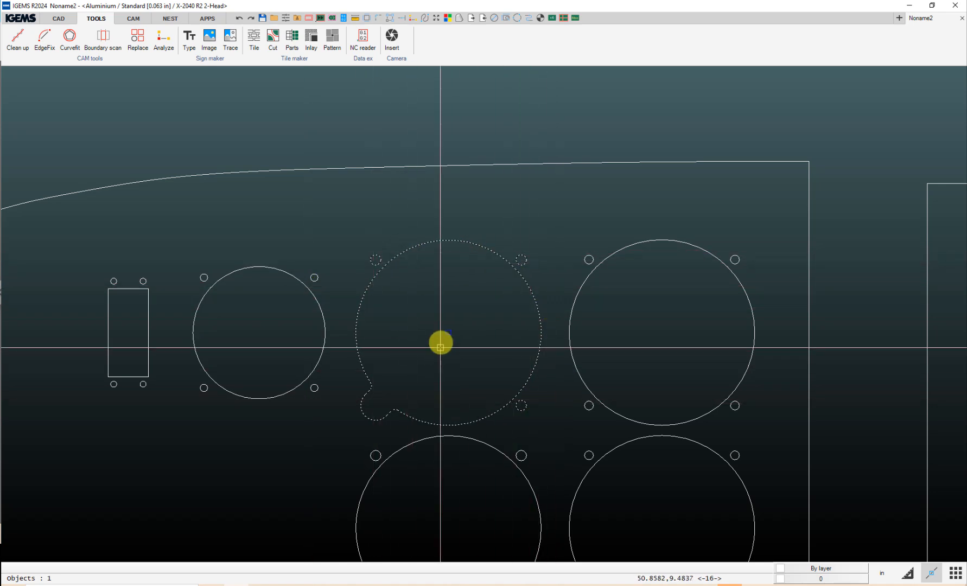
scroll(448, 356, "down", 2)
scroll(448, 356, "down", 1)
middle_click_drag(447, 357, 405, 260)
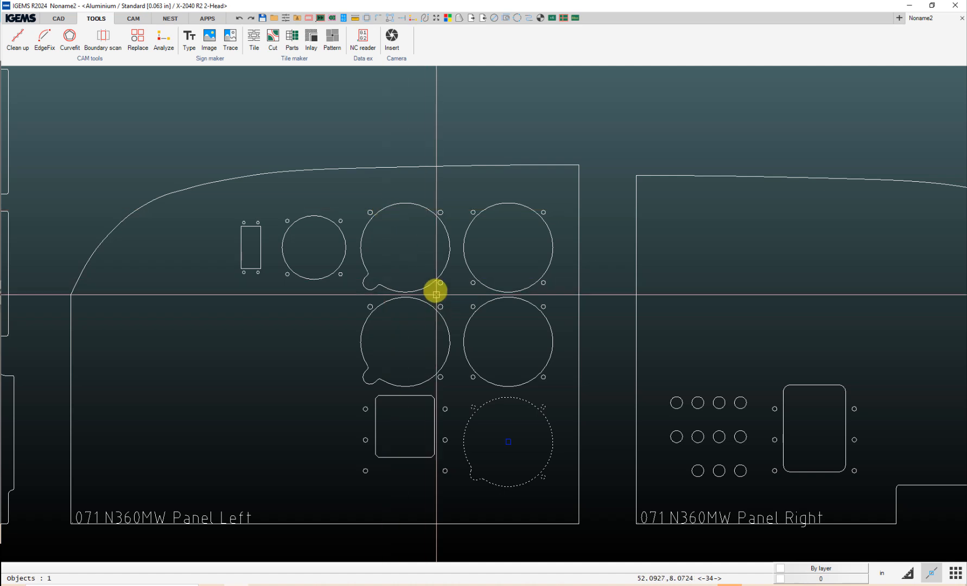
key("Escape")
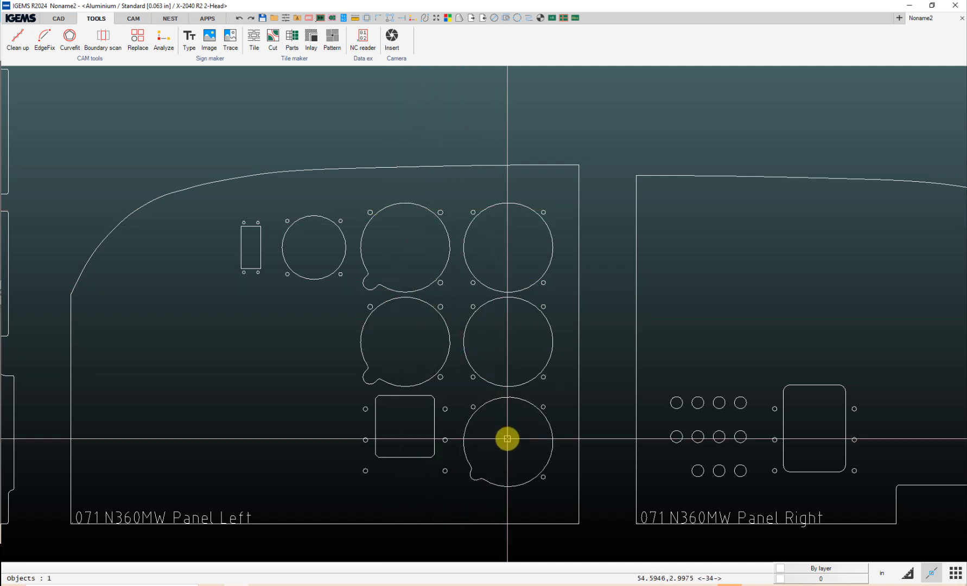
- Explode the grouped instrument cutouts on "071 N360MW Panel Left" into separate contours and check the upper keyed circle
left_click_drag(507, 450, 402, 248)
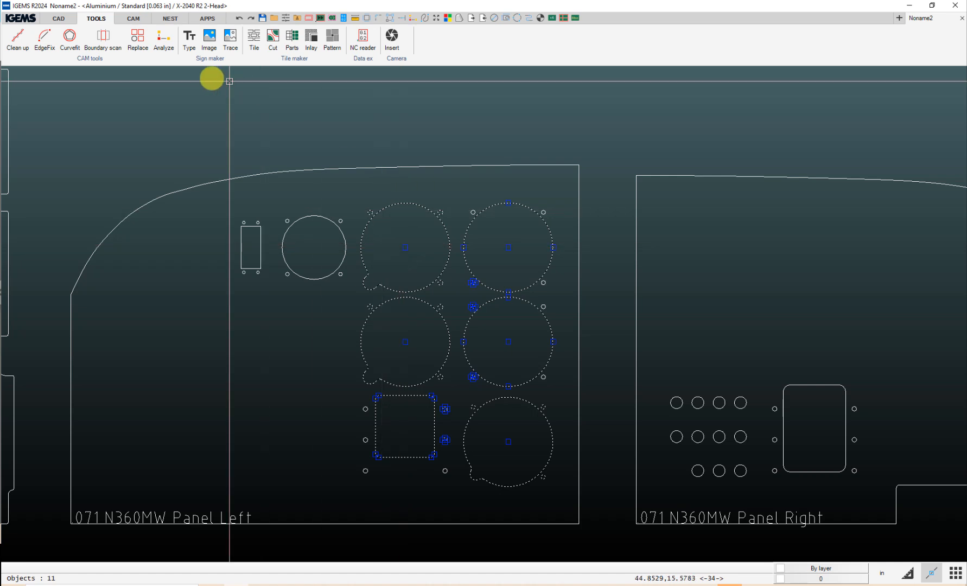
left_click(60, 18)
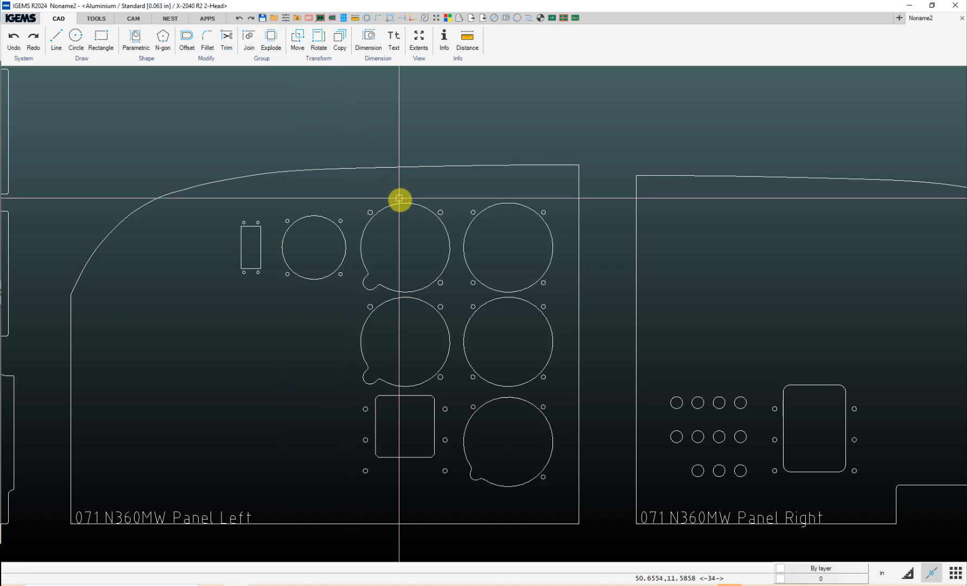
scroll(400, 201, "up", 4)
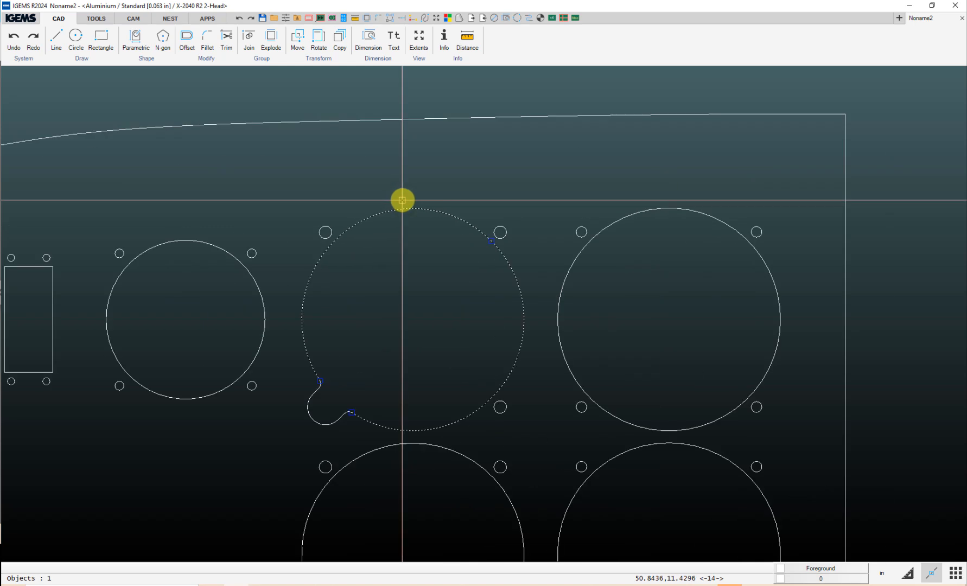
- Clear the analysis marks from the large circles on the R182 switch panels with Structure B, C and D
scroll(402, 200, "down", 8)
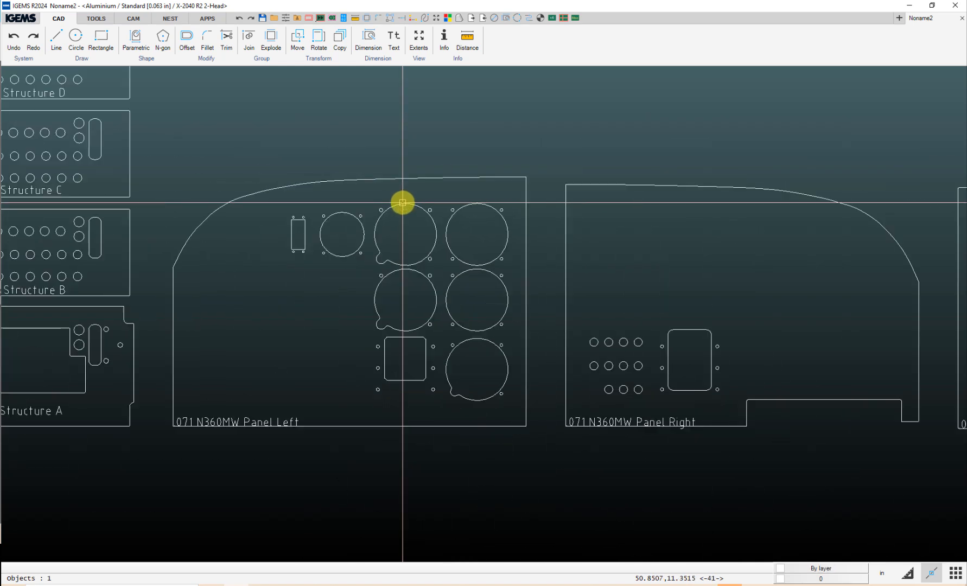
middle_click_drag(402, 203, 410, 257)
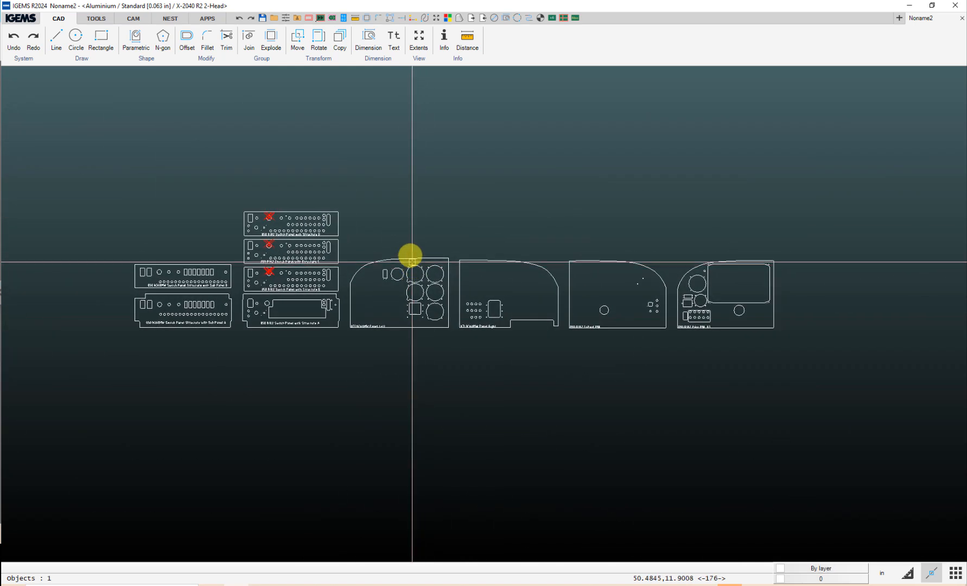
left_click(137, 20)
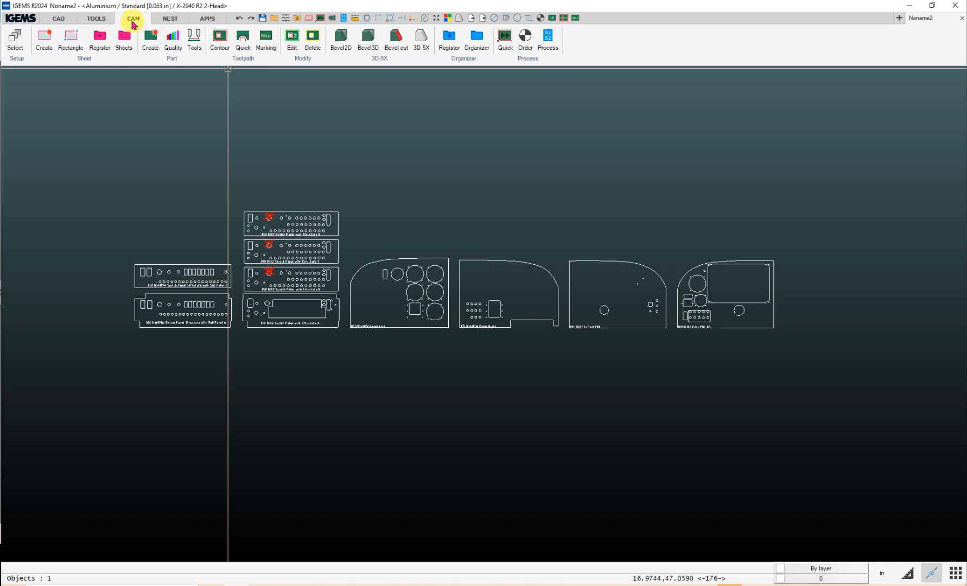
left_click(98, 18)
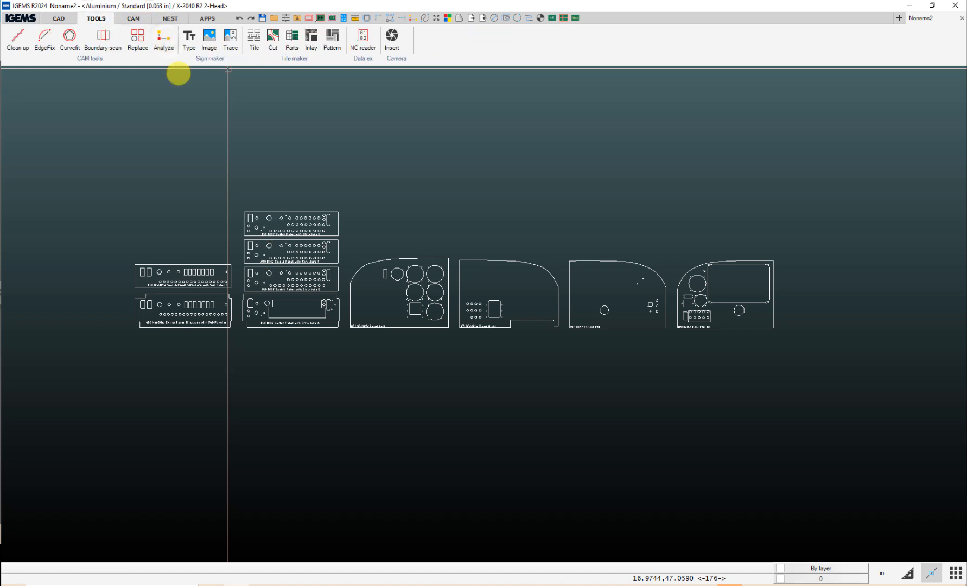
- Create parts from all panels using their text as name, with Auto quantity, 0.051 in geometry optimization, Curvefit, Medium external and X-fine internal quality
left_click(134, 19)
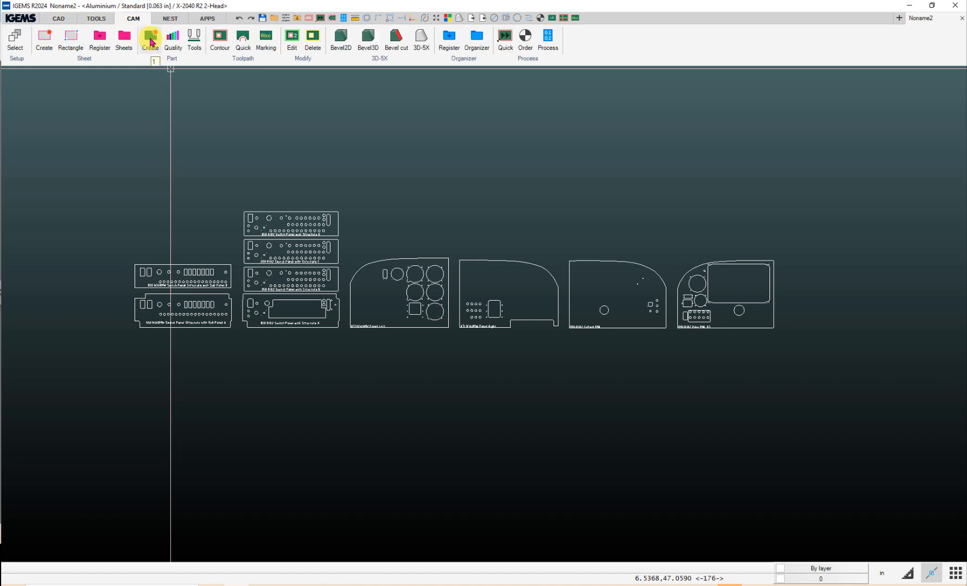
left_click(149, 38)
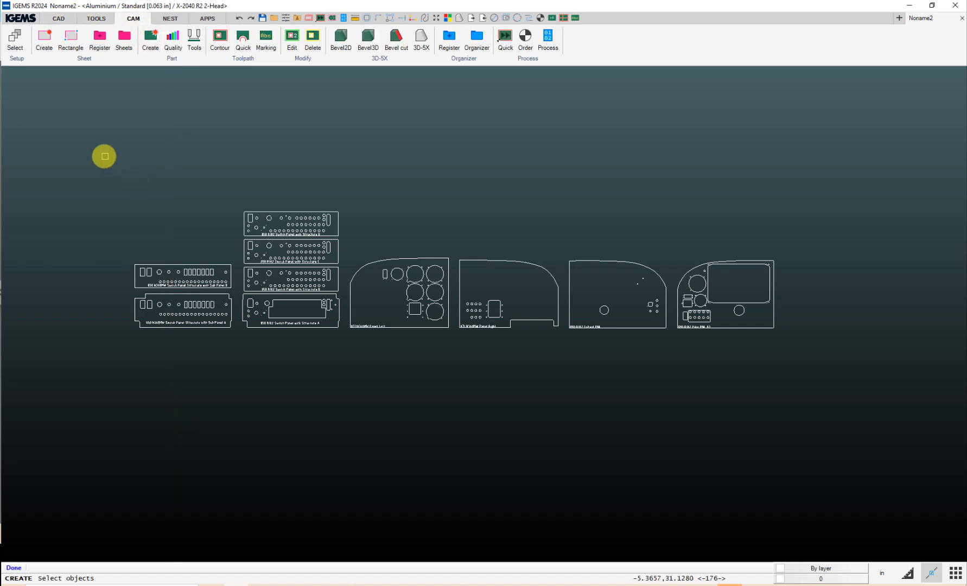
left_click_drag(99, 156, 820, 355)
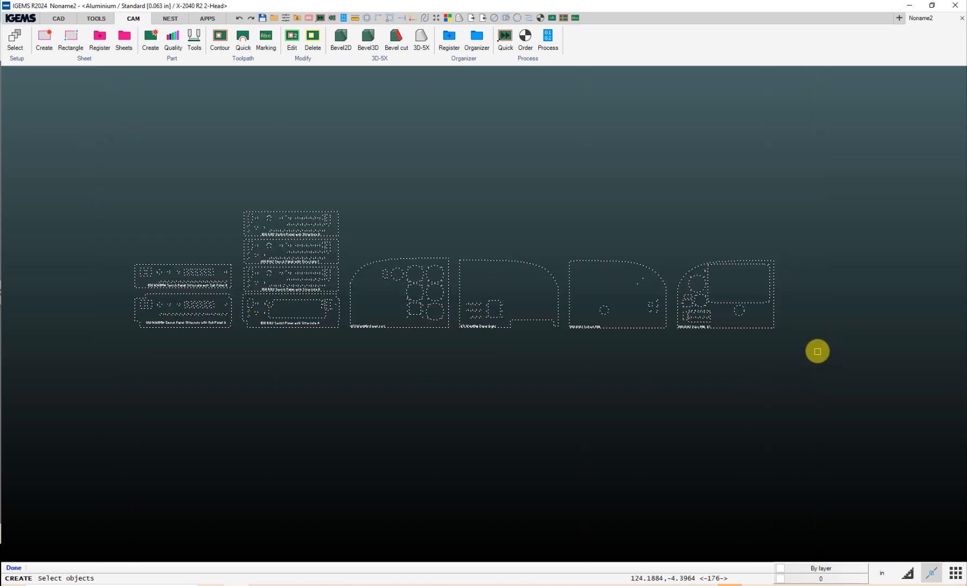
right_click(818, 352)
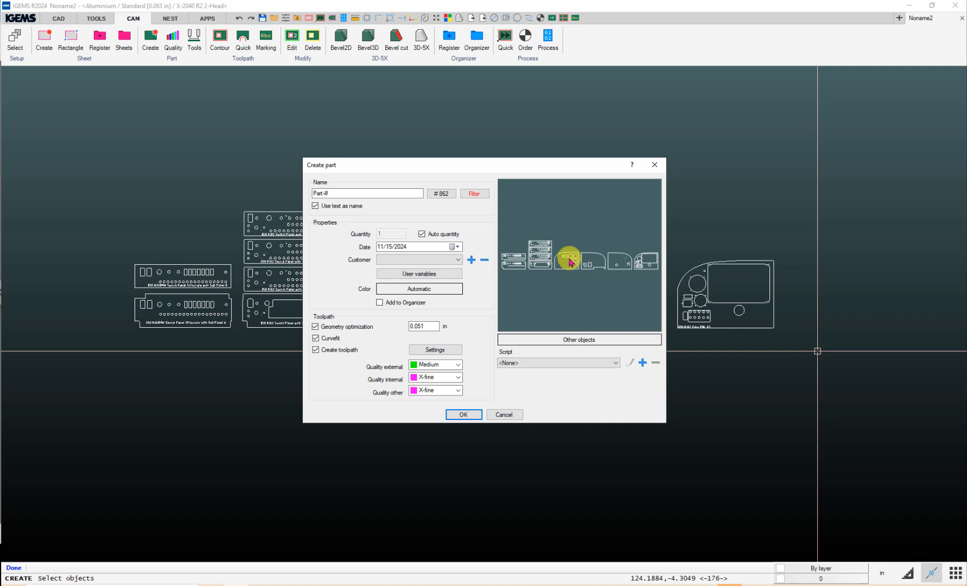
left_click_drag(559, 170, 789, 182)
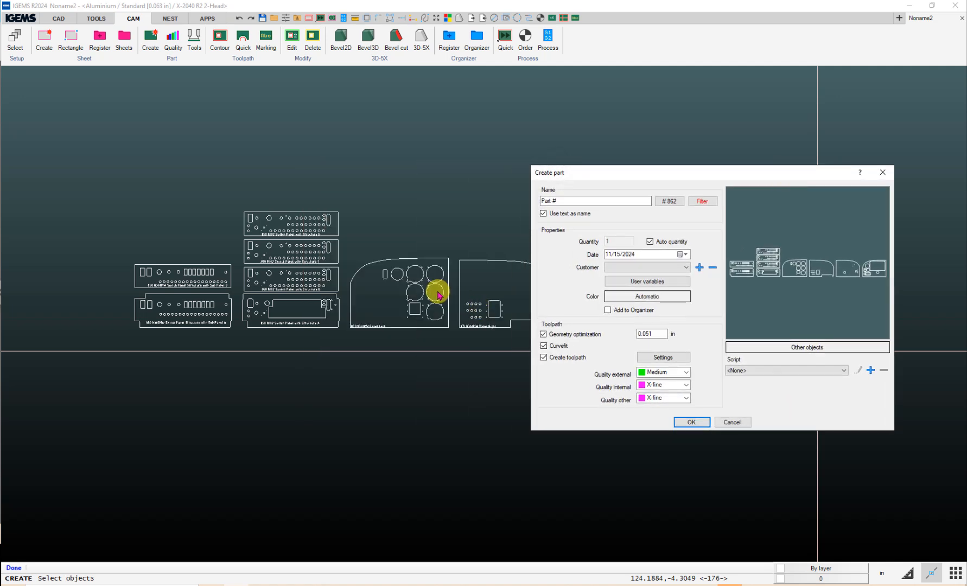
left_click_drag(717, 179, 537, 168)
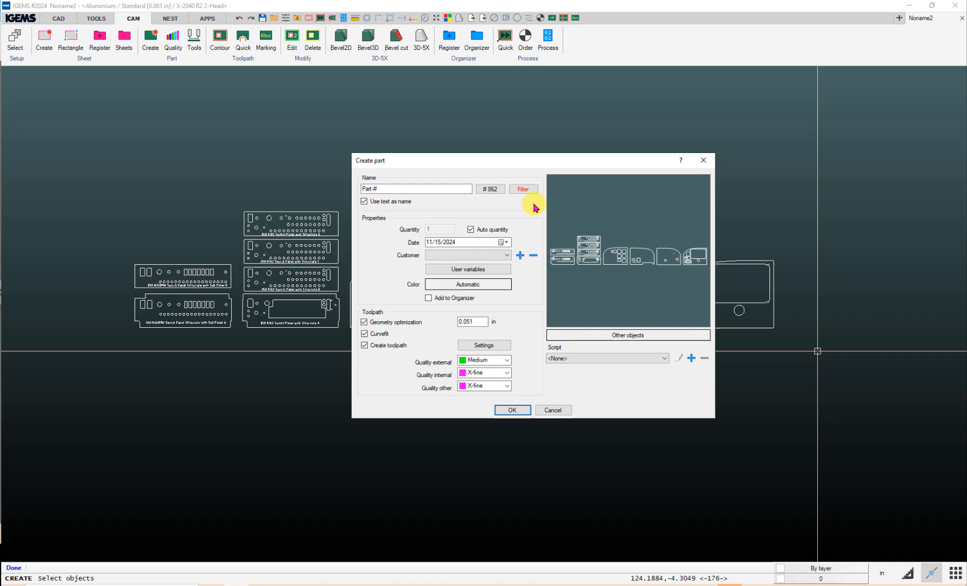
left_click(513, 410)
- Check the created parts for missing outlines and circles without toolpaths on the R182 switch panels, and undo the part creation
scroll(428, 285, "up", 5)
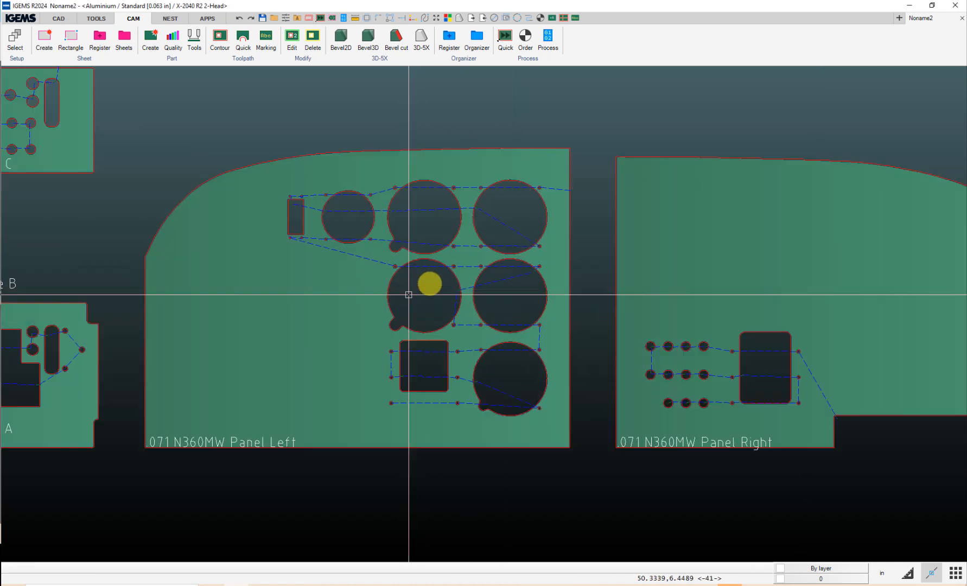
scroll(400, 311, "down", 5)
middle_click_drag(402, 309, 686, 379)
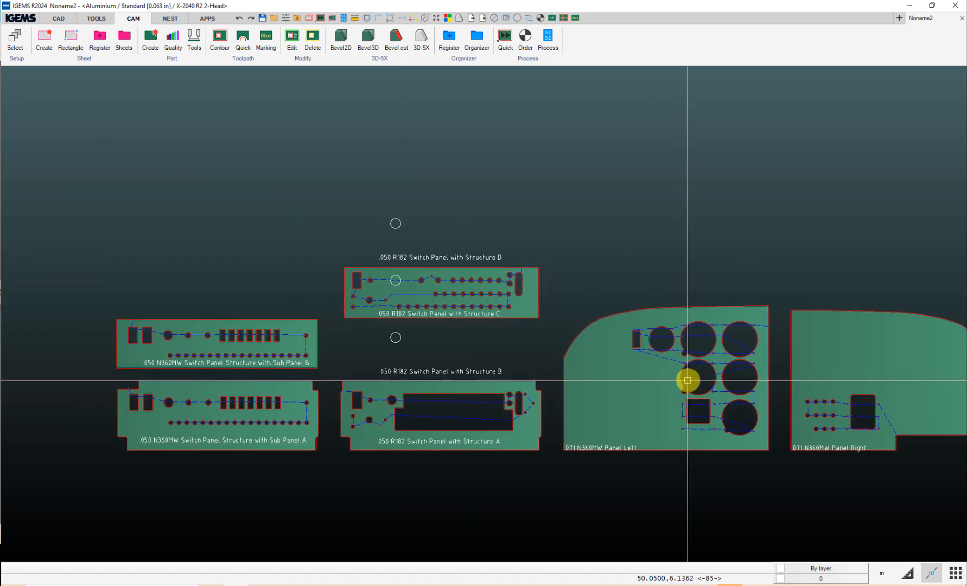
scroll(412, 274, "up", 6)
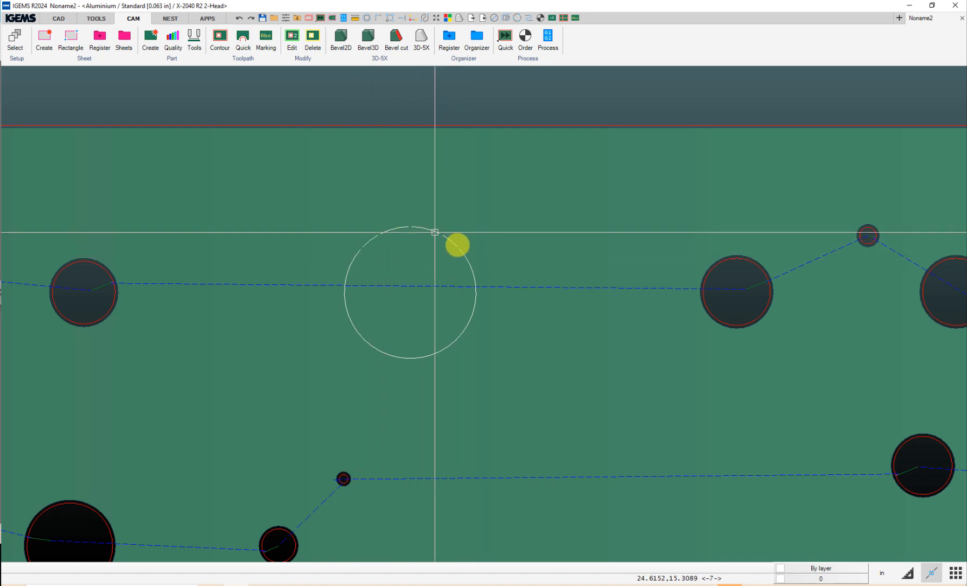
scroll(480, 332, "down", 5)
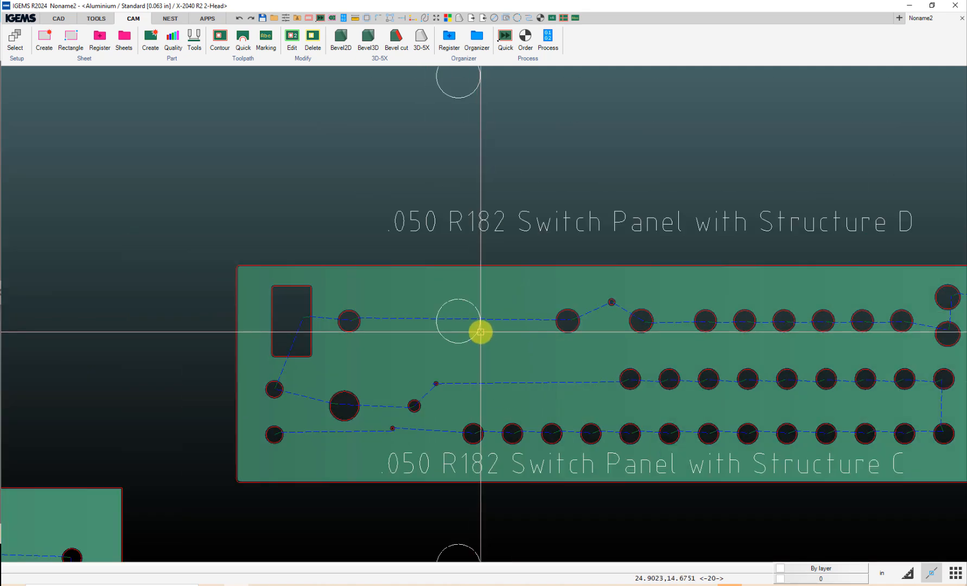
scroll(481, 332, "down", 5)
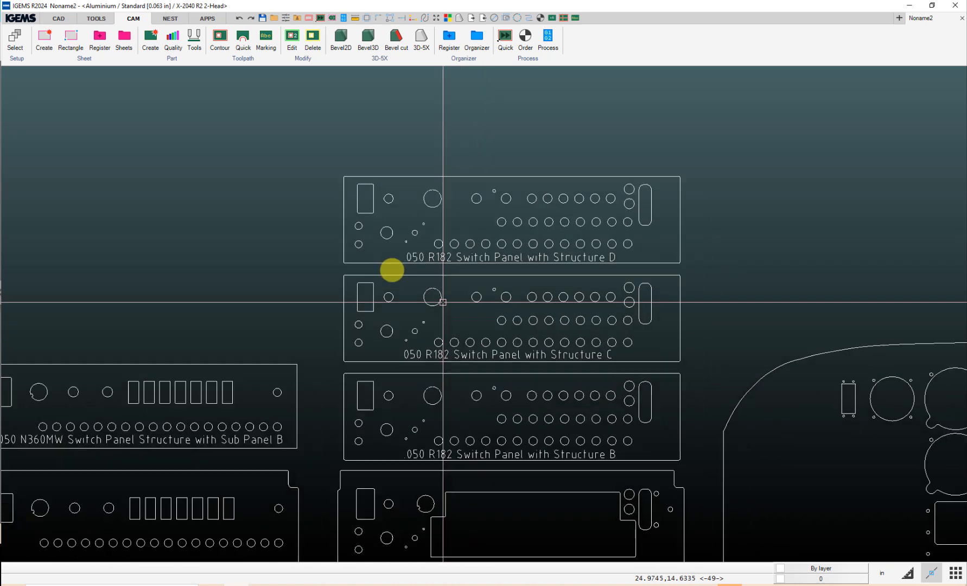
- Start creating parts from all panels and pick the large broken circles on the Structure D, C and B switch panels as other objects
scroll(443, 303, "down", 8)
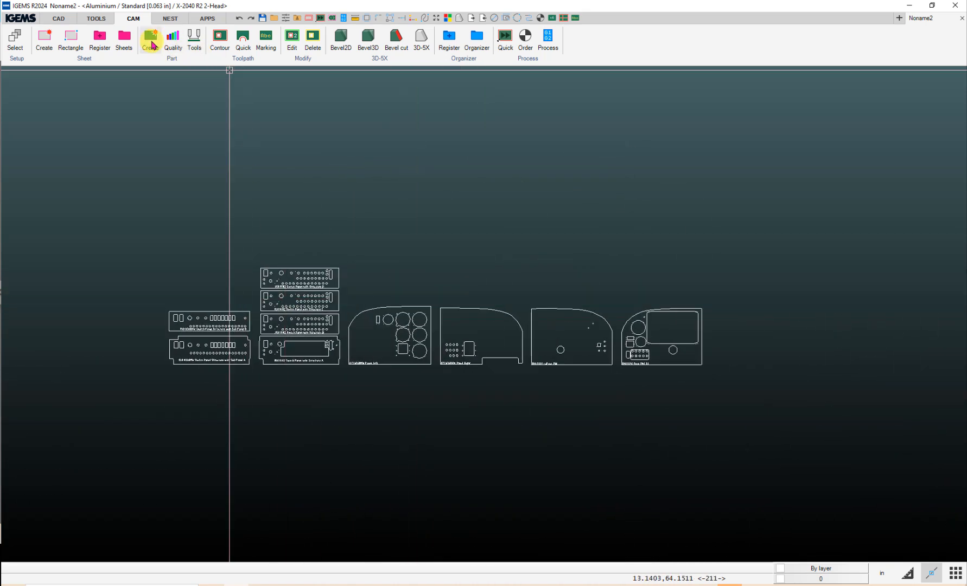
left_click(151, 45)
left_click_drag(133, 220, 813, 454)
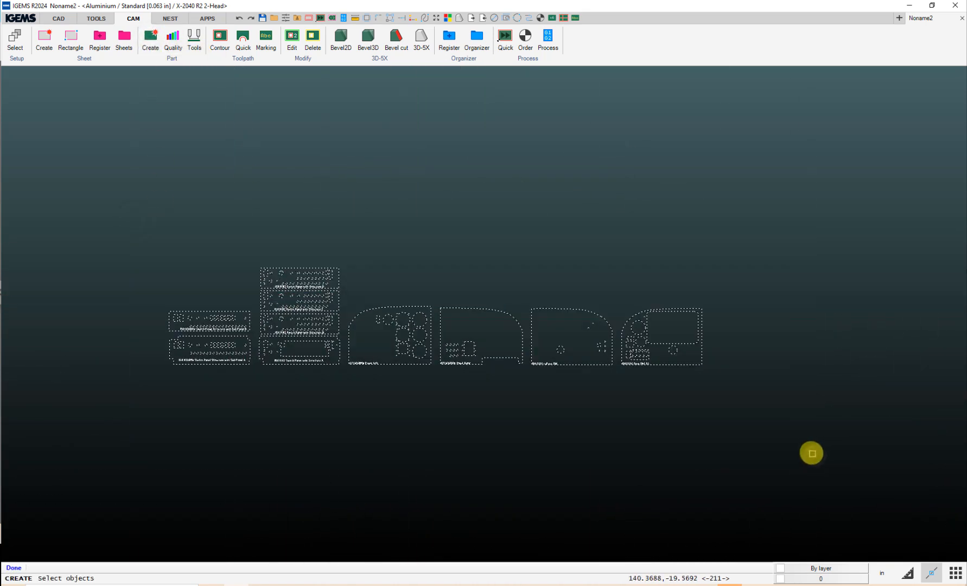
right_click(811, 451)
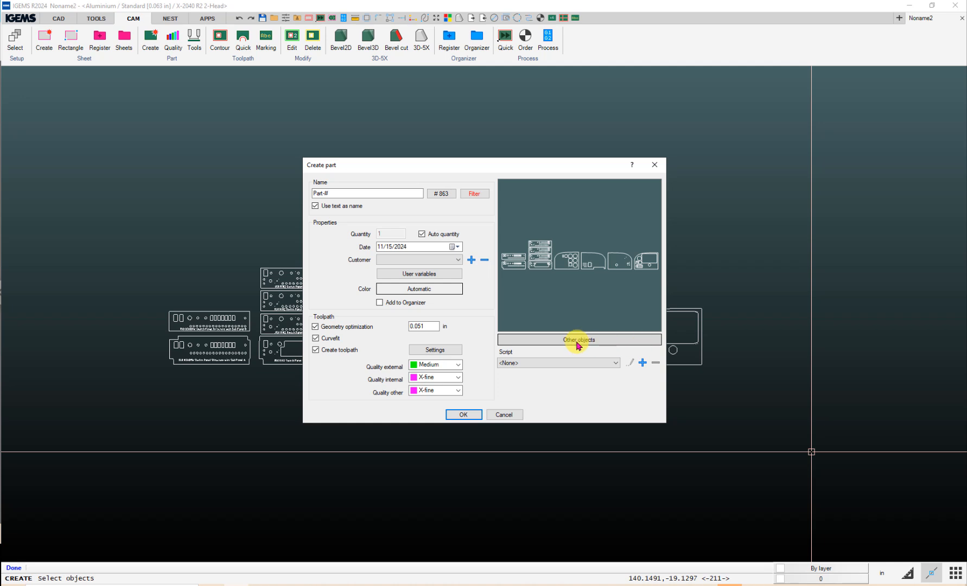
left_click(578, 340)
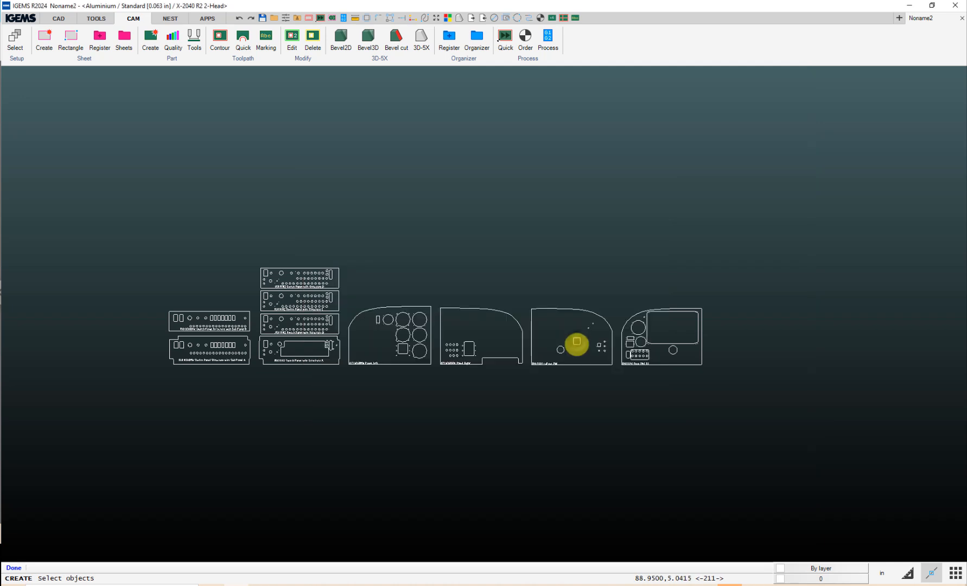
scroll(255, 385, "up", 2)
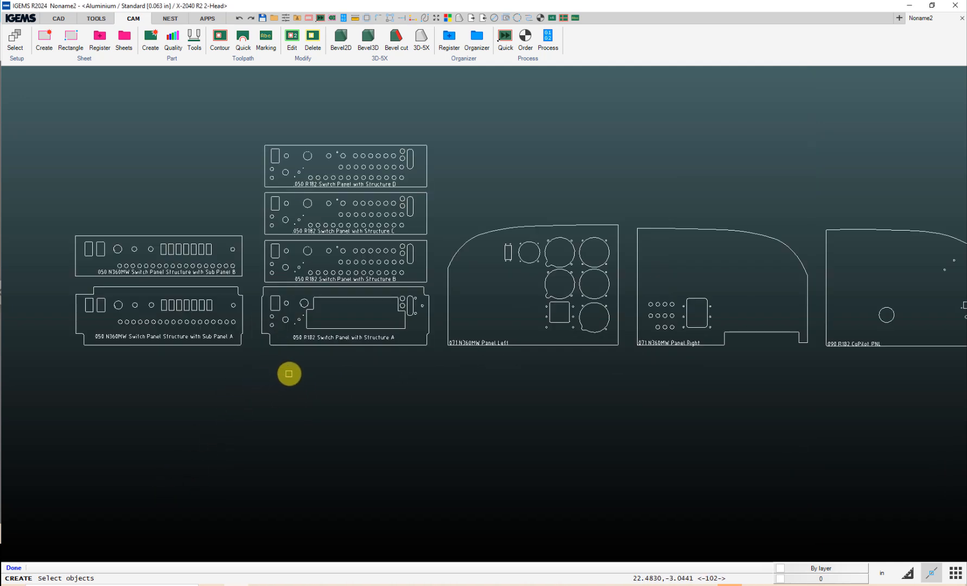
middle_click_drag(290, 374, 306, 486)
scroll(320, 317, "up", 3)
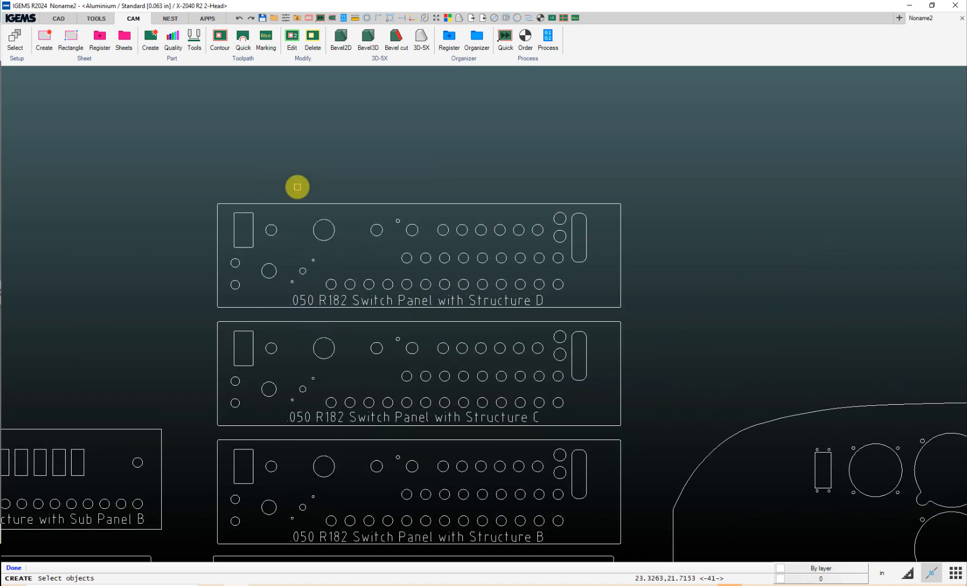
left_click_drag(295, 184, 339, 373)
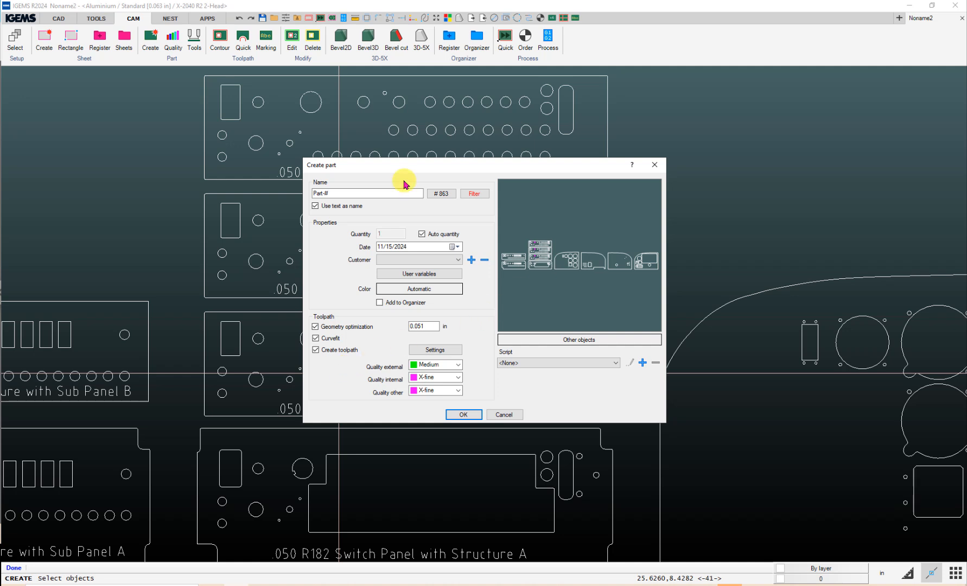
- Turn Auto quantity off and back on for the new parts
left_click_drag(408, 175, 710, 194)
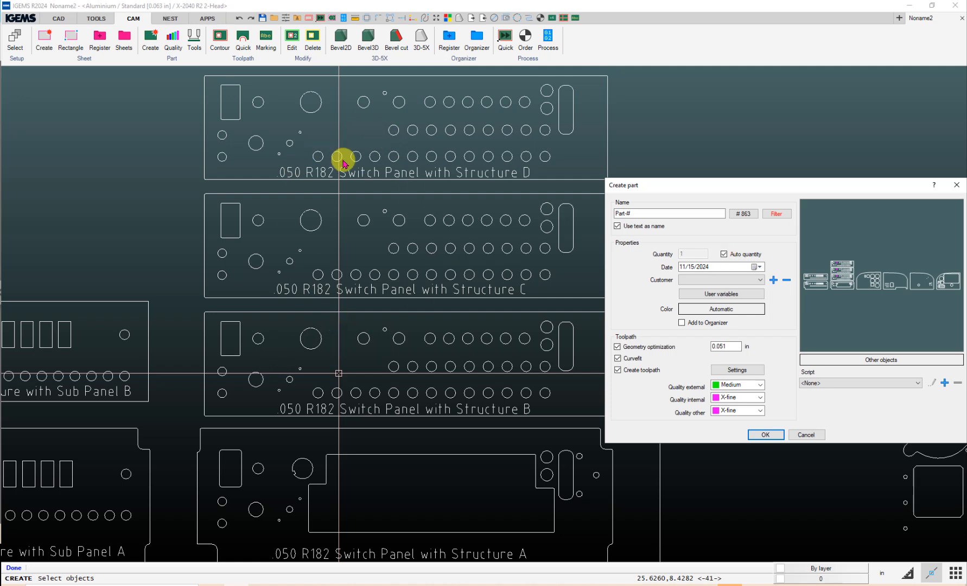
left_click(724, 254)
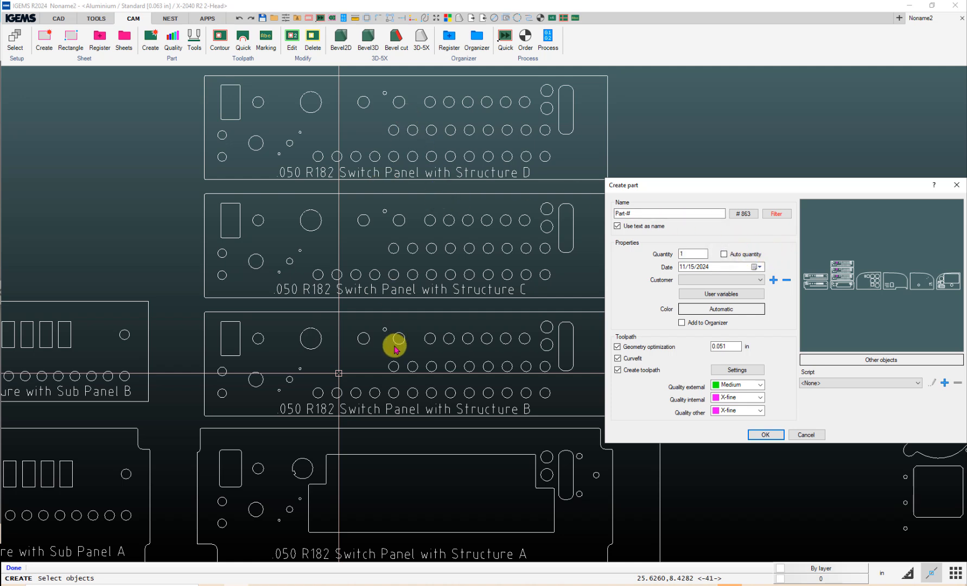
left_click(724, 254)
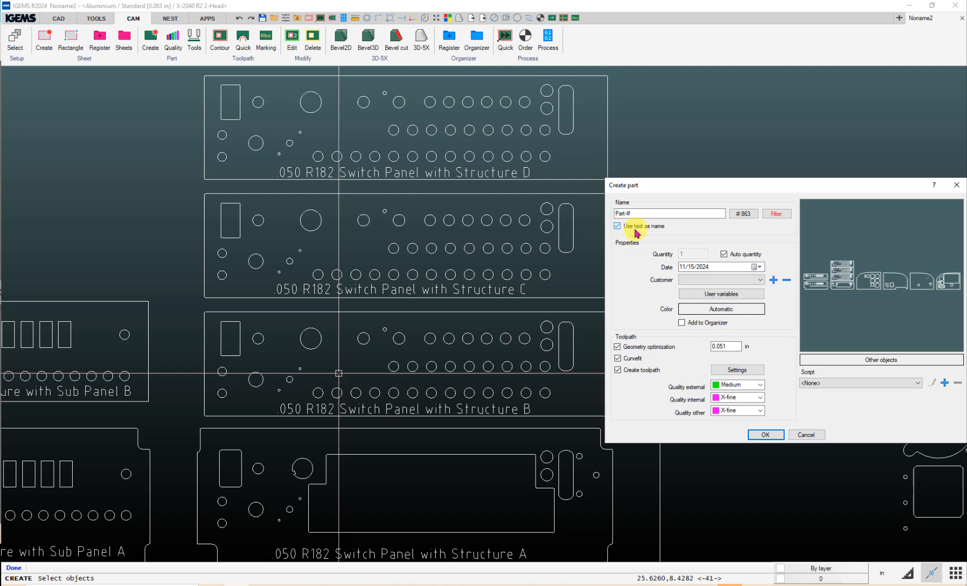
- Create the parts with their text as name and Auto quantity, and check the large circle's toolpath on the R182 switch panel part
left_click(617, 227)
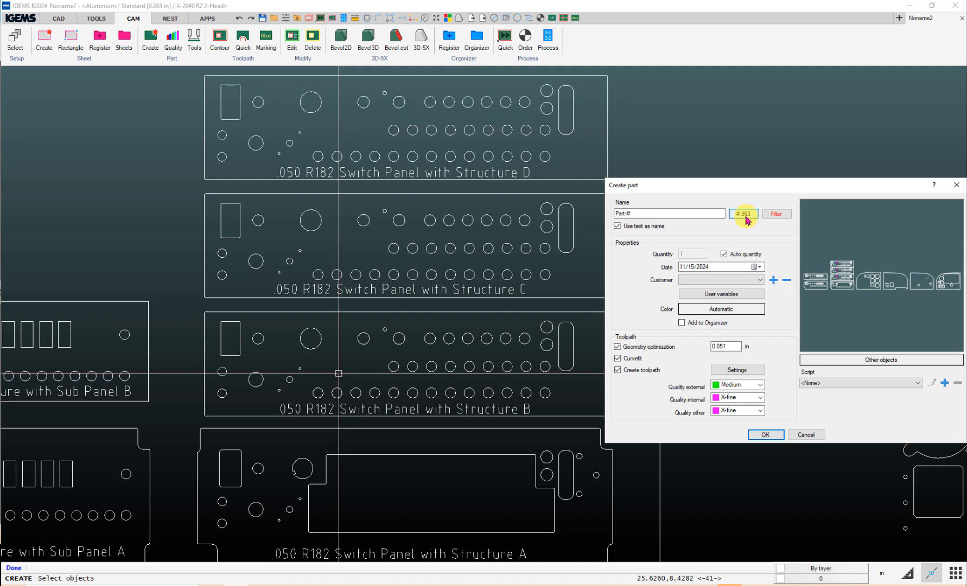
left_click(758, 433)
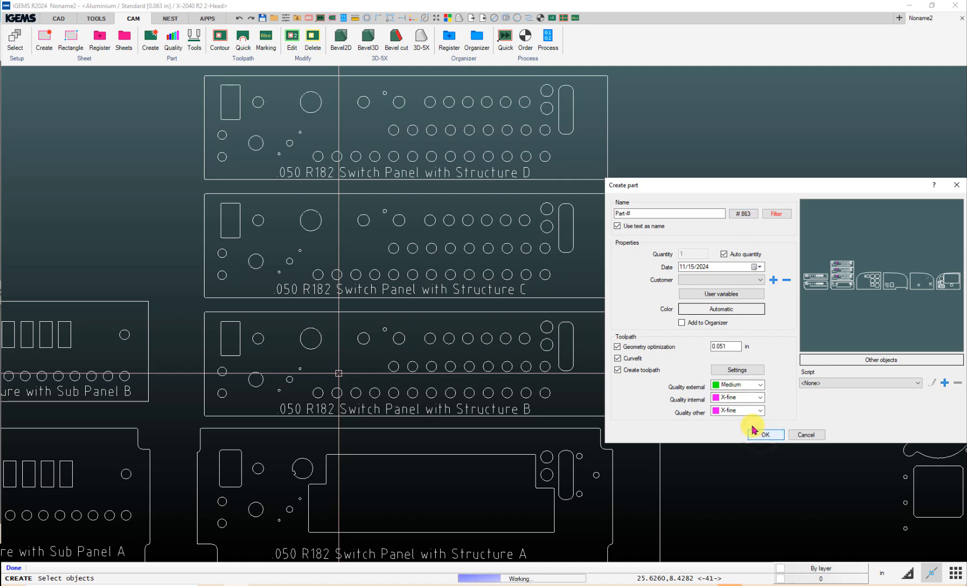
scroll(556, 391, "down", 2)
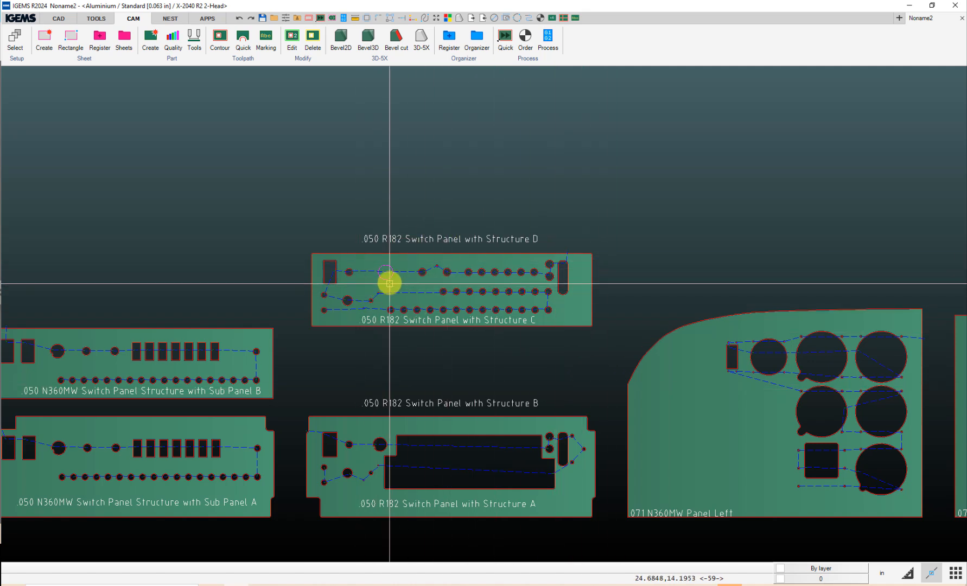
scroll(389, 282, "up", 6)
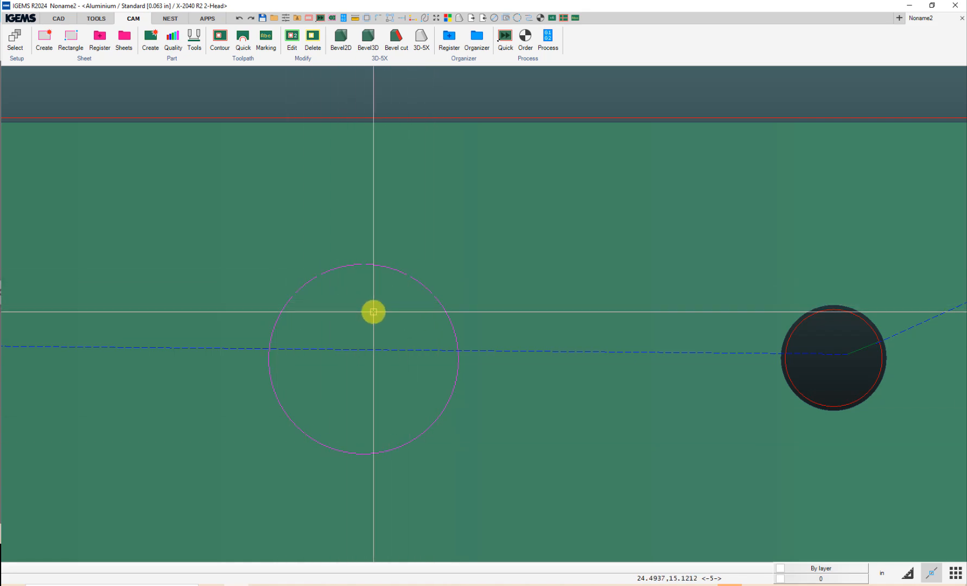
scroll(373, 312, "down", 5)
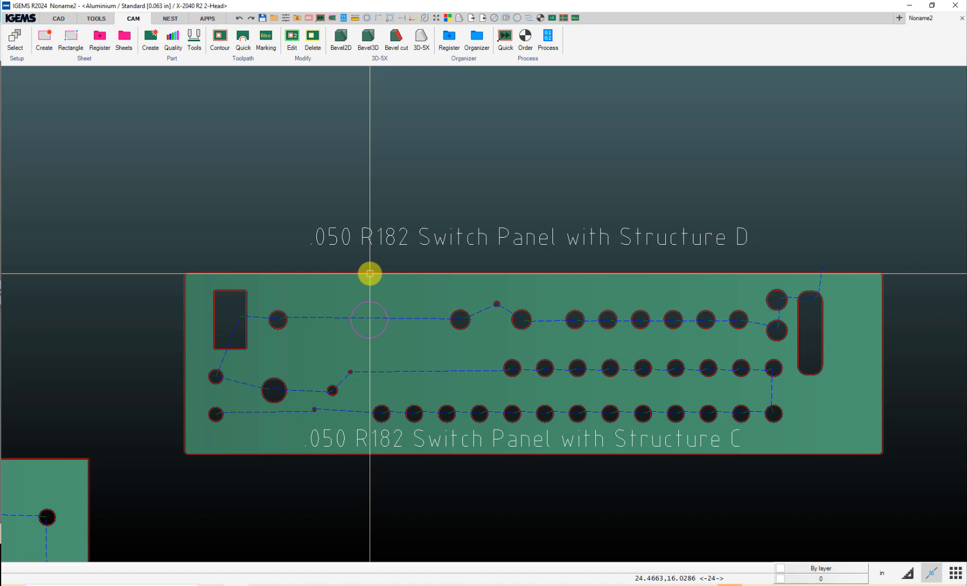
- Check the name and quantity in the part properties of the R182 Switch Panel with Structure C
double_click(370, 274)
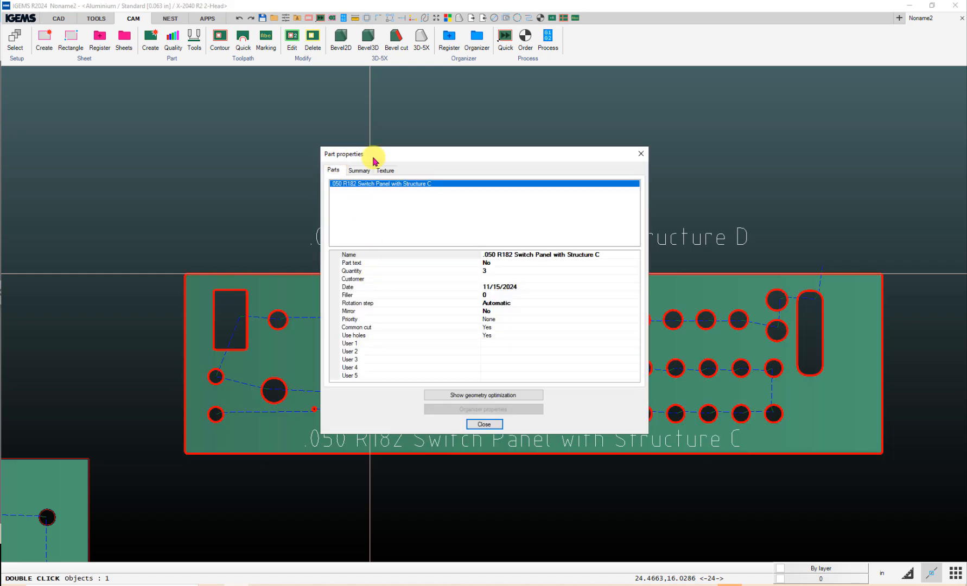
left_click(606, 255)
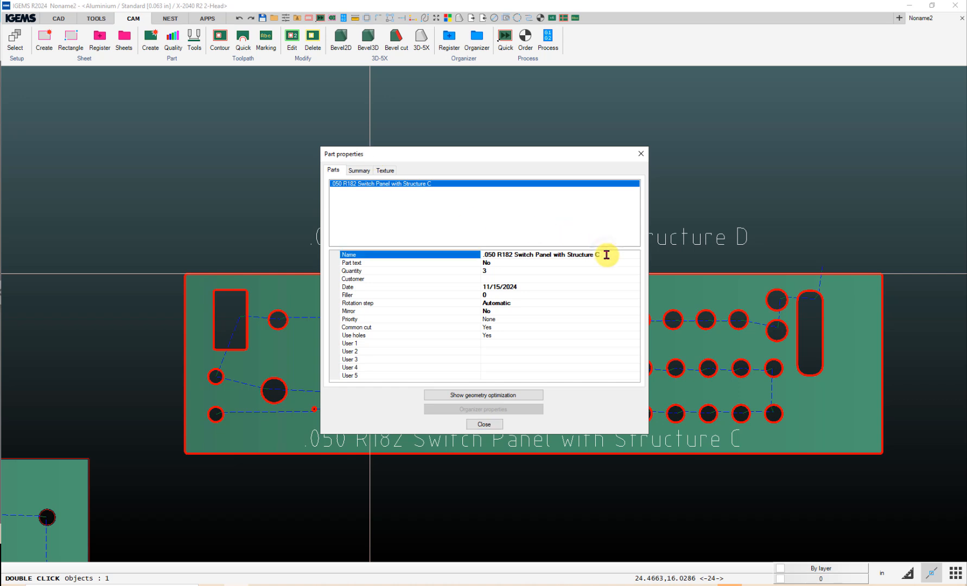
left_click_drag(606, 255, 464, 270)
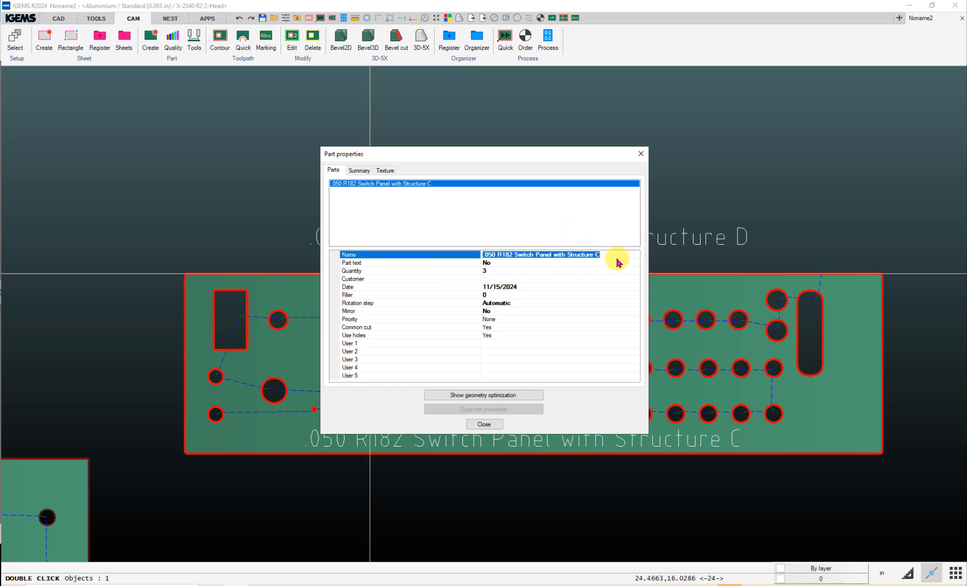
left_click(519, 271)
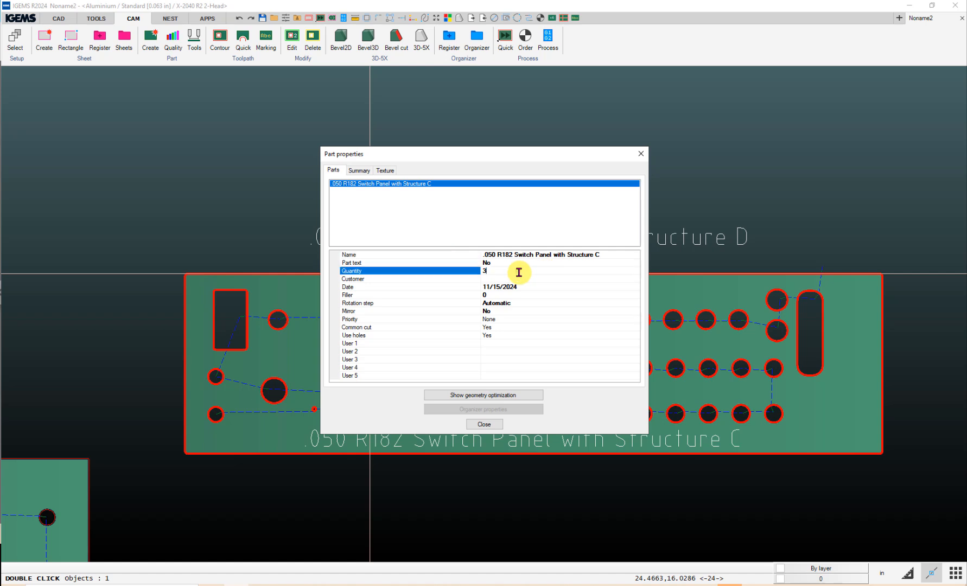
left_click(635, 154)
- Check the name and quantity of the R182 Structure A switch panel part, and undo the part creation
scroll(506, 371, "down", 3)
middle_click_drag(507, 372, 434, 135)
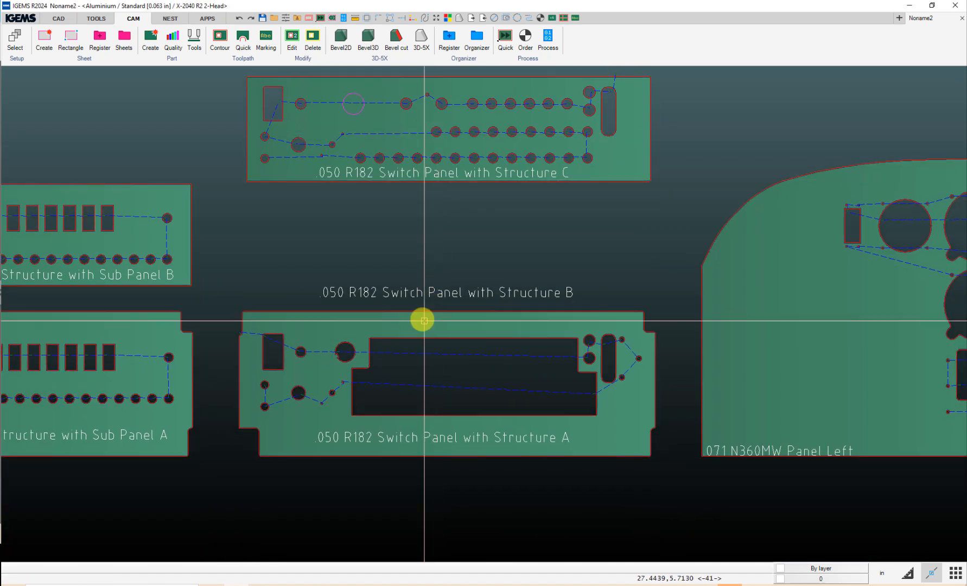
double_click(422, 313)
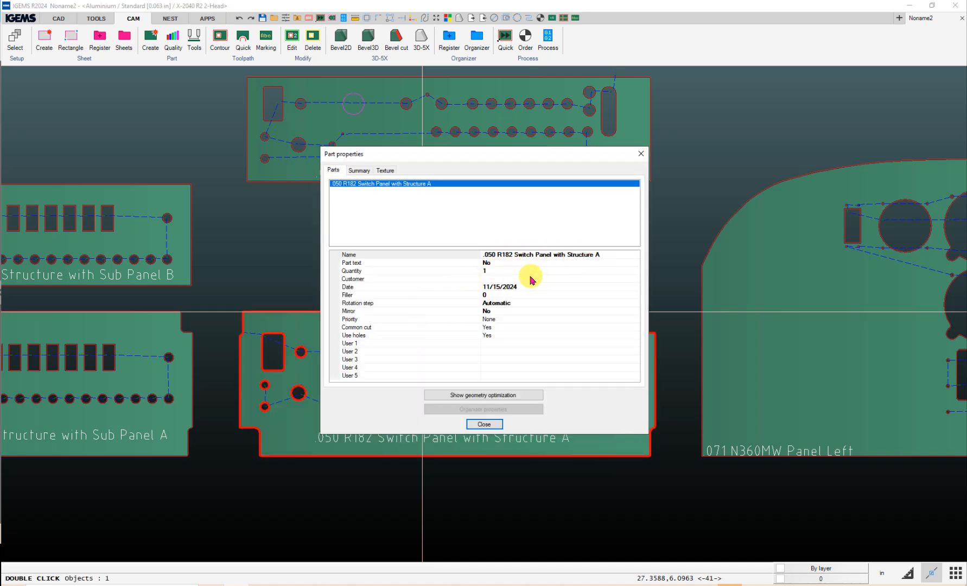
left_click(508, 271)
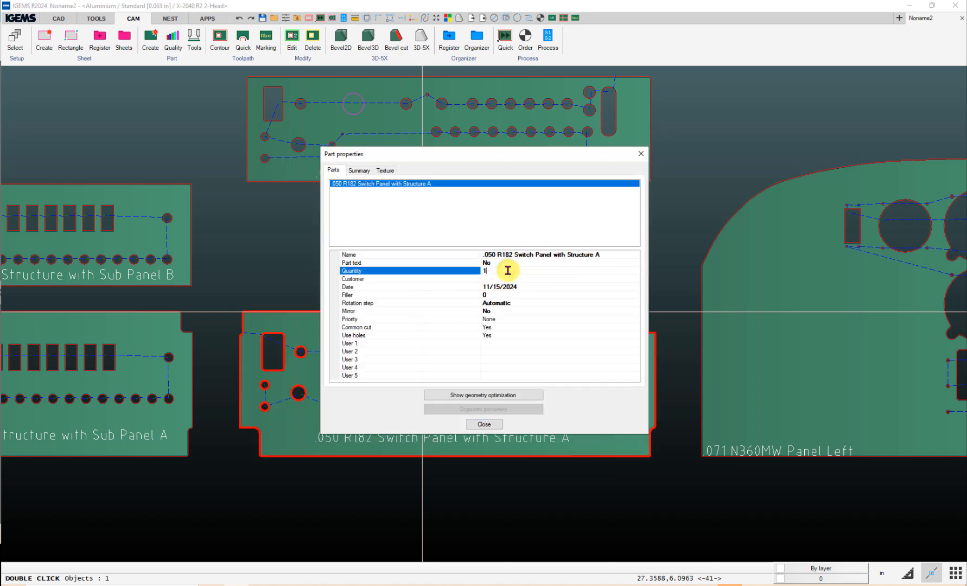
left_click(485, 425)
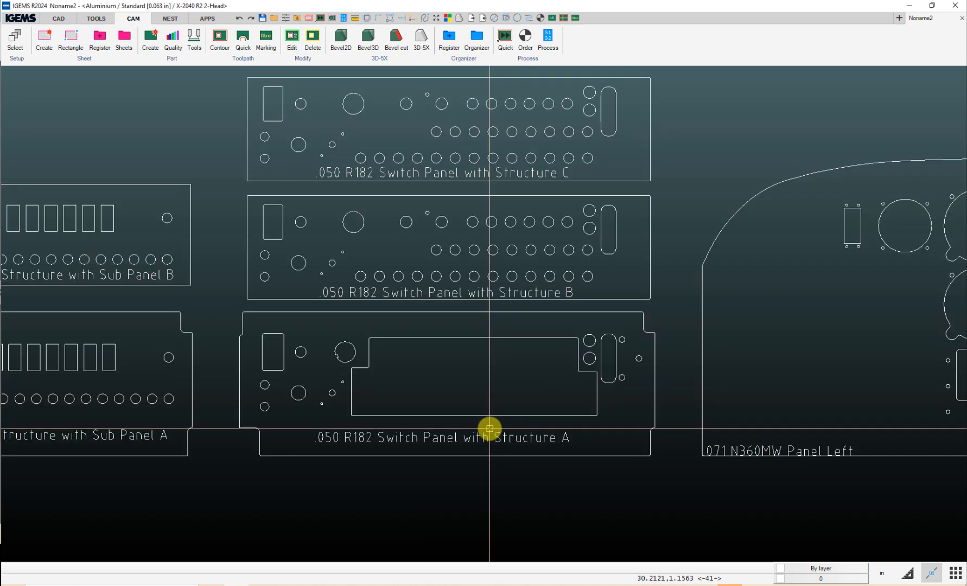
- Move the N360MW Sub Panel B label text out of its panel, to just above the outline
scroll(490, 429, "down", 2)
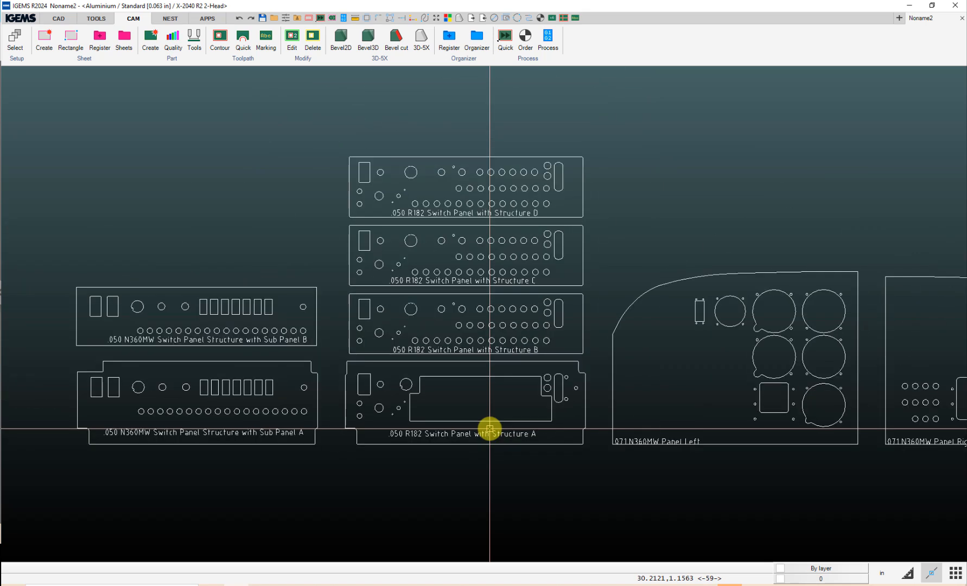
left_click(235, 341)
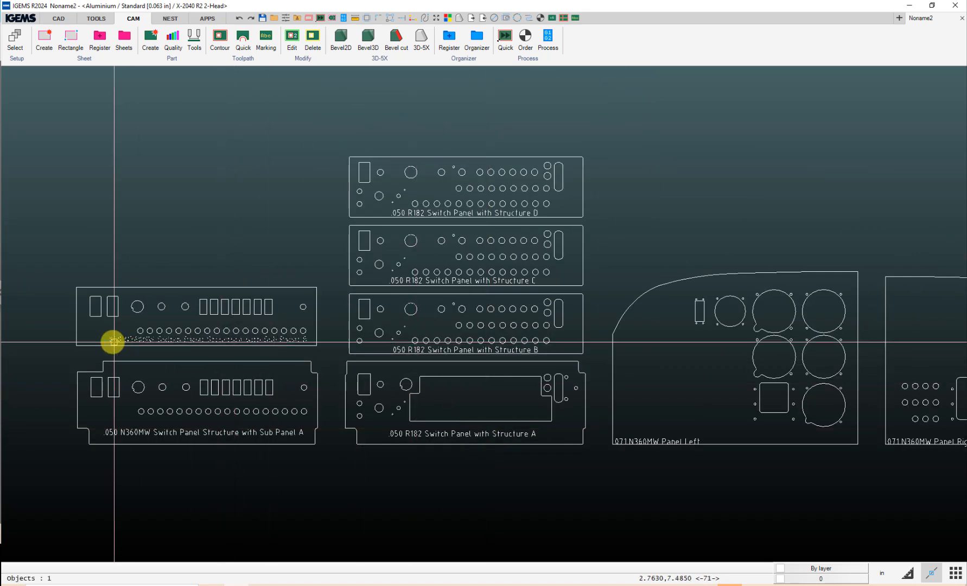
left_click_drag(108, 341, 105, 274)
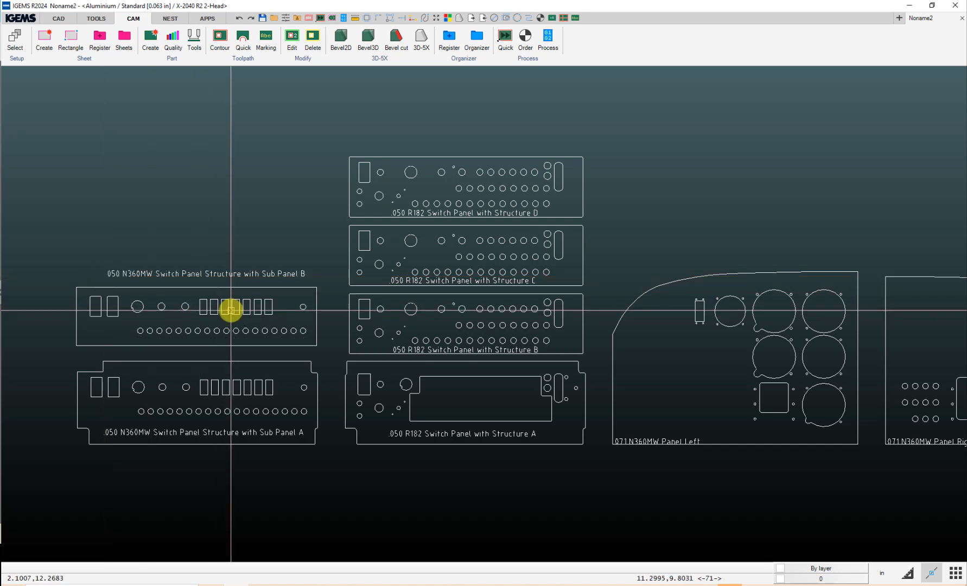
- Create parts from all panels using text as name and Auto quantity, with the large circles on Structure D, C and B as other objects
scroll(230, 310, "down", 2)
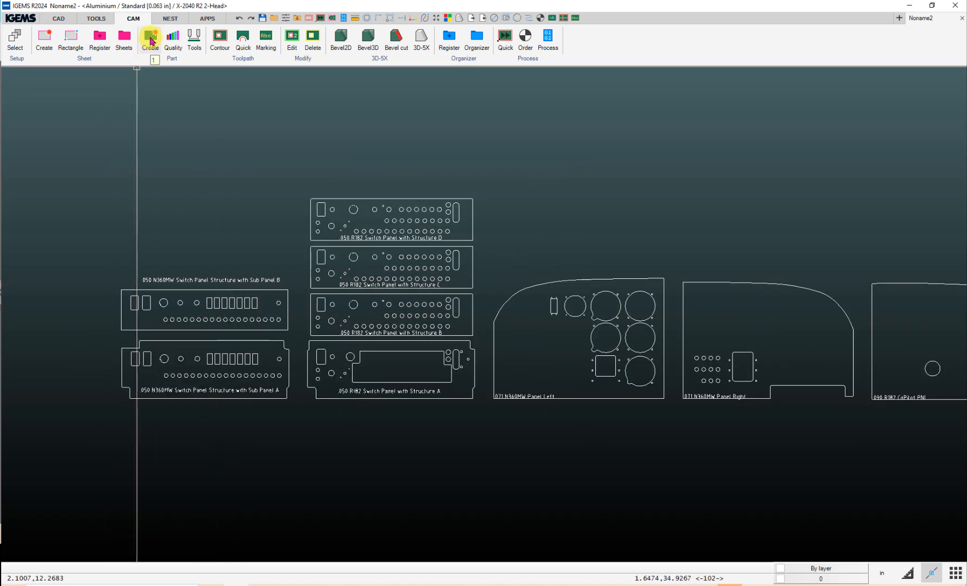
left_click(142, 60)
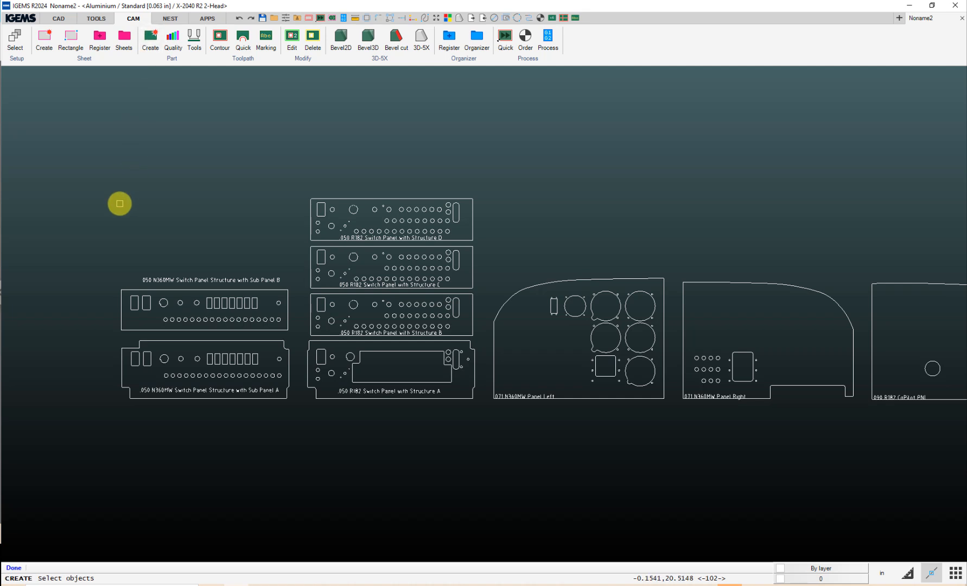
key("ctrl+a")
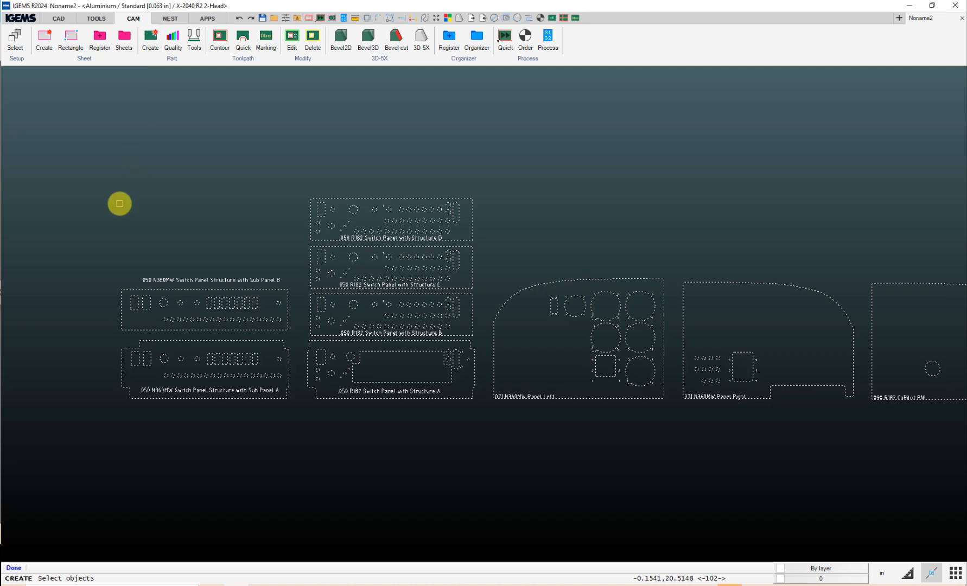
right_click(120, 204)
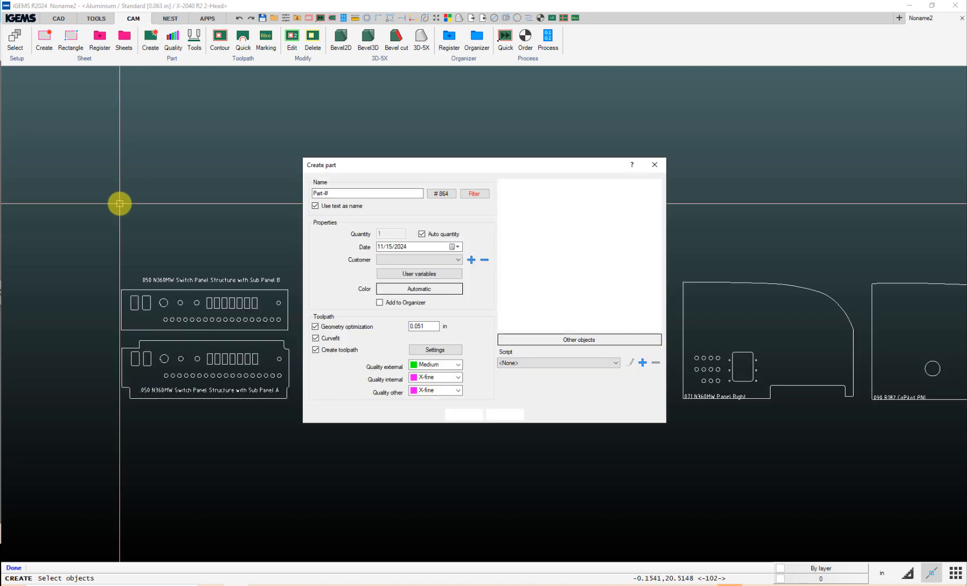
left_click(602, 341)
scroll(374, 211, "up", 2)
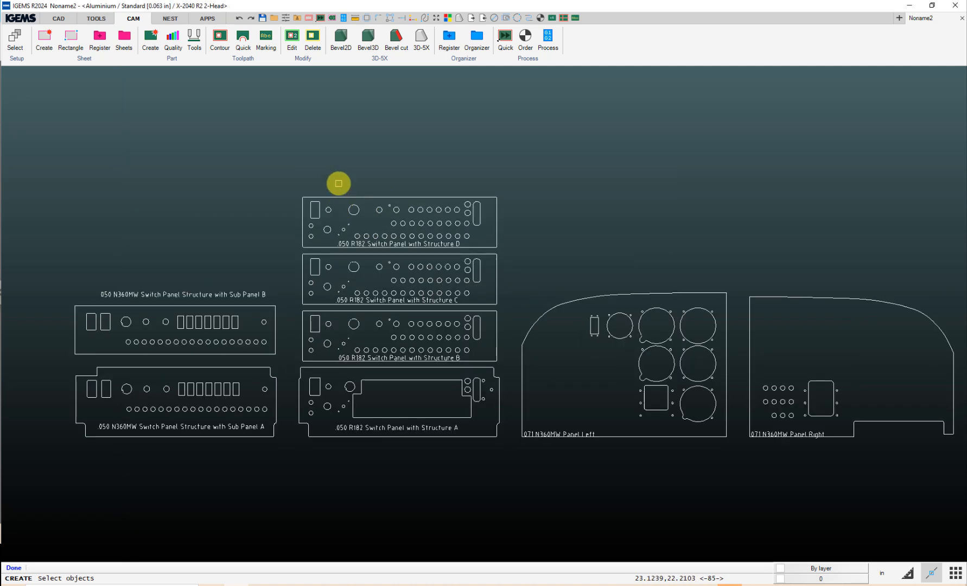
left_click_drag(339, 183, 369, 340)
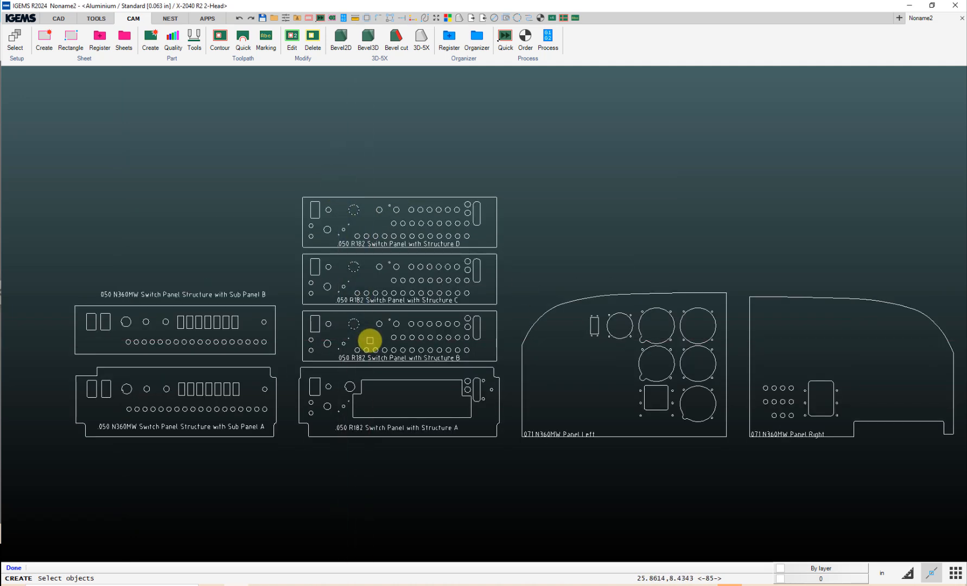
right_click(369, 345)
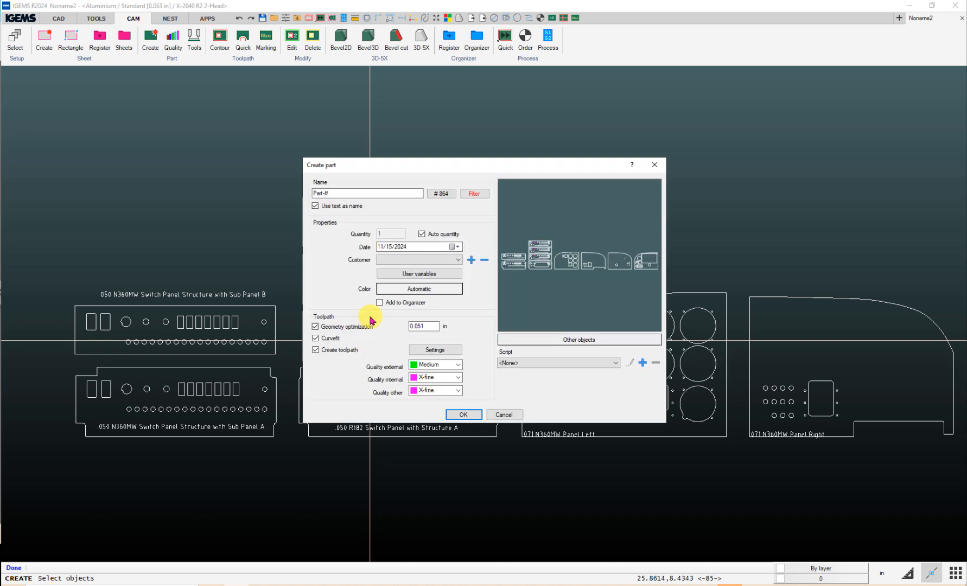
left_click(456, 416)
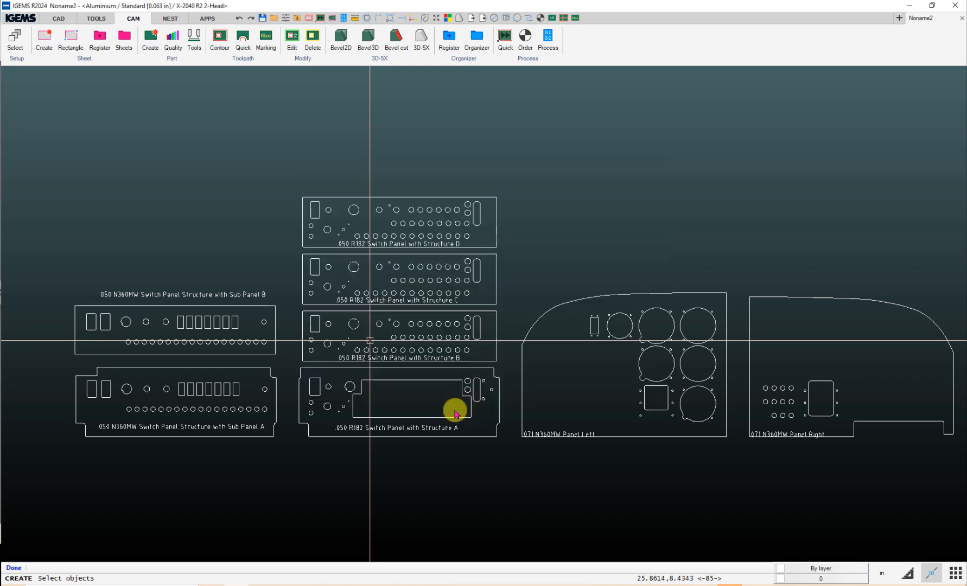
- Check the name given to the N360MW Sub Panel B part, whose label lies outside the outline
scroll(169, 320, "up", 3)
middle_click_drag(182, 316, 258, 321)
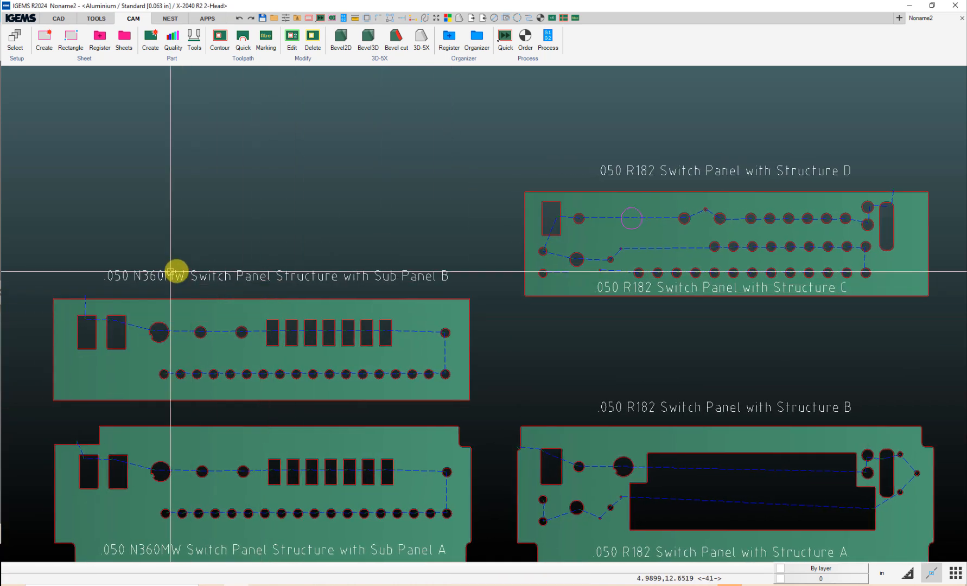
double_click(229, 298)
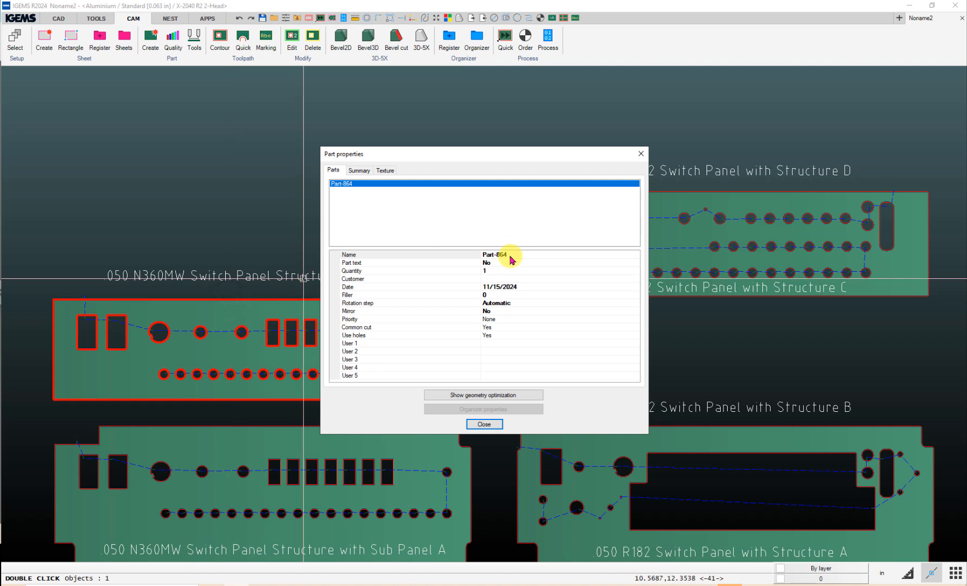
left_click(486, 425)
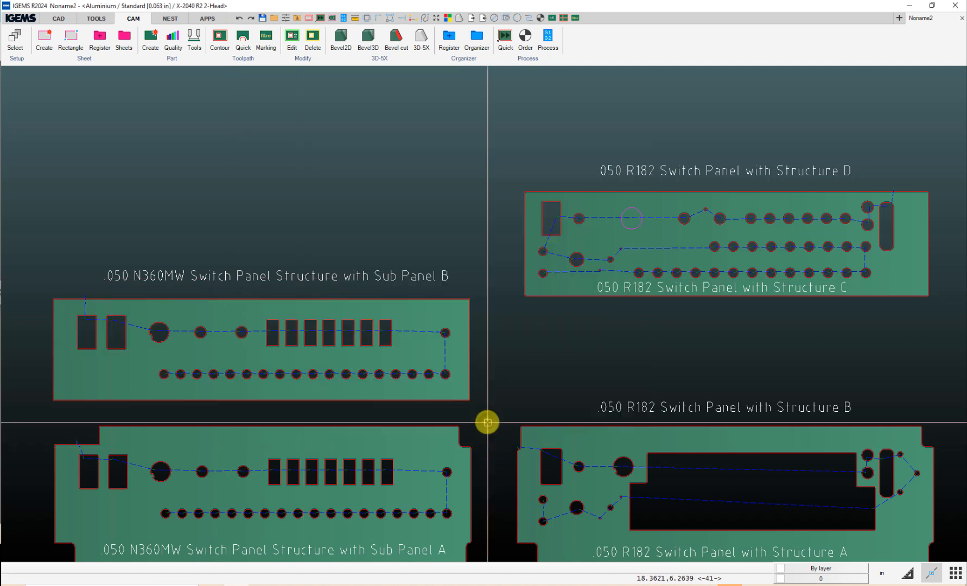
- Copy the label text .050 N360MW Switch Panel Structure with Sub Panel B into that part's name, and undo back to the plain panels
double_click(364, 280)
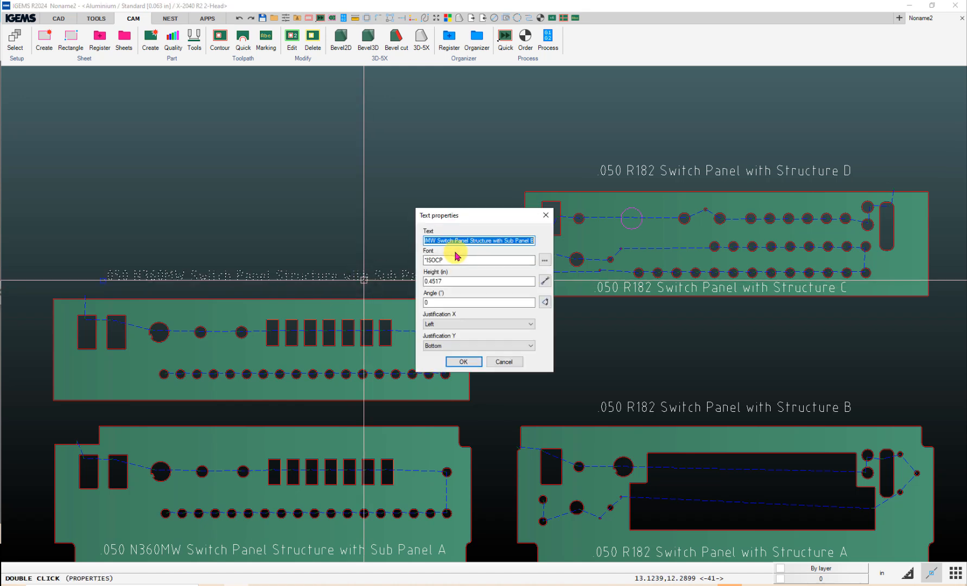
left_click(461, 361)
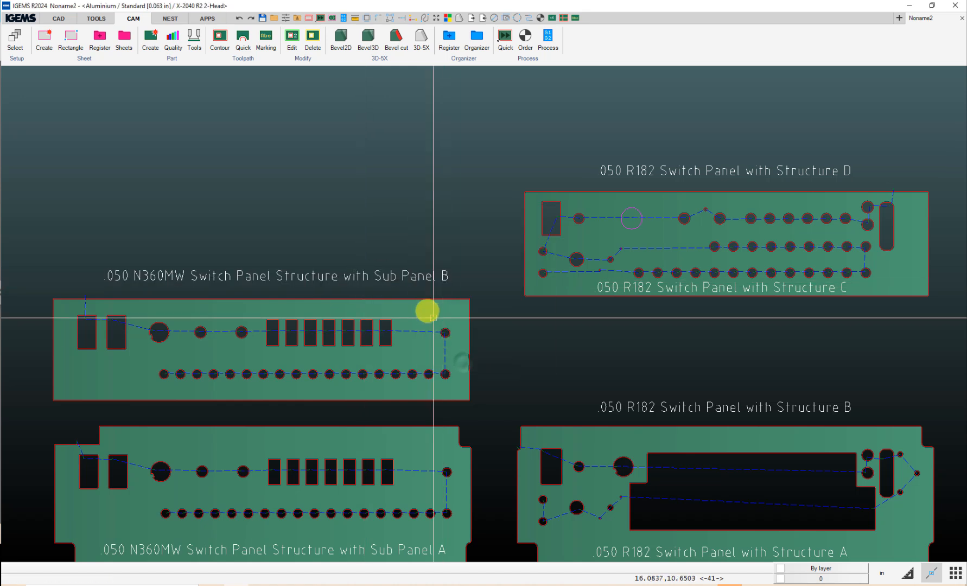
double_click(424, 300)
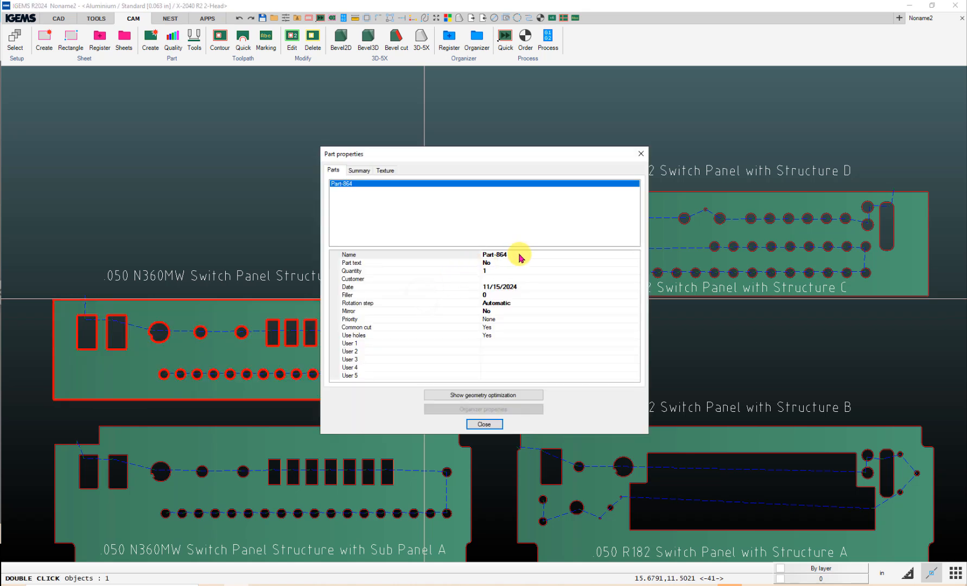
left_click(519, 253)
key("ctrl+a")
key("ctrl+v")
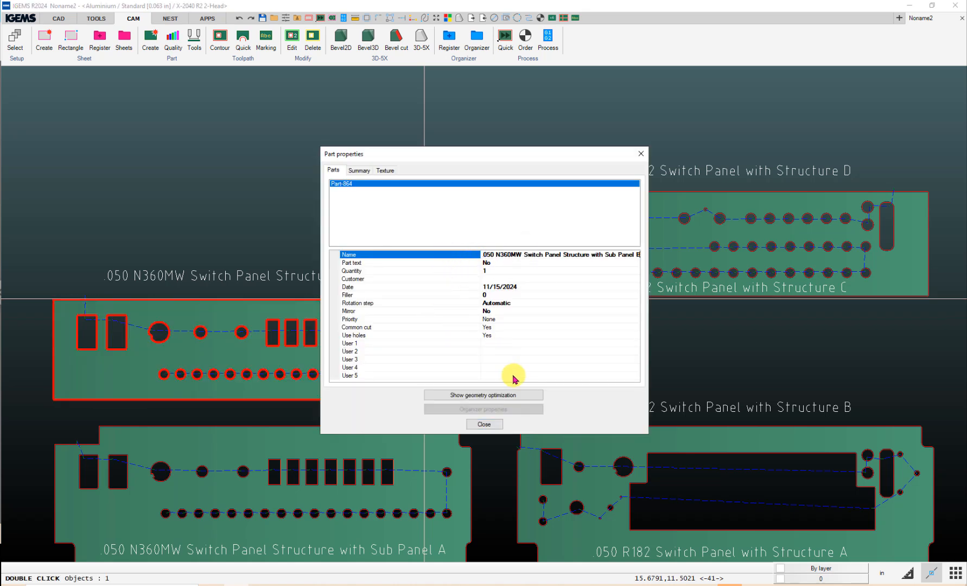
left_click(483, 424)
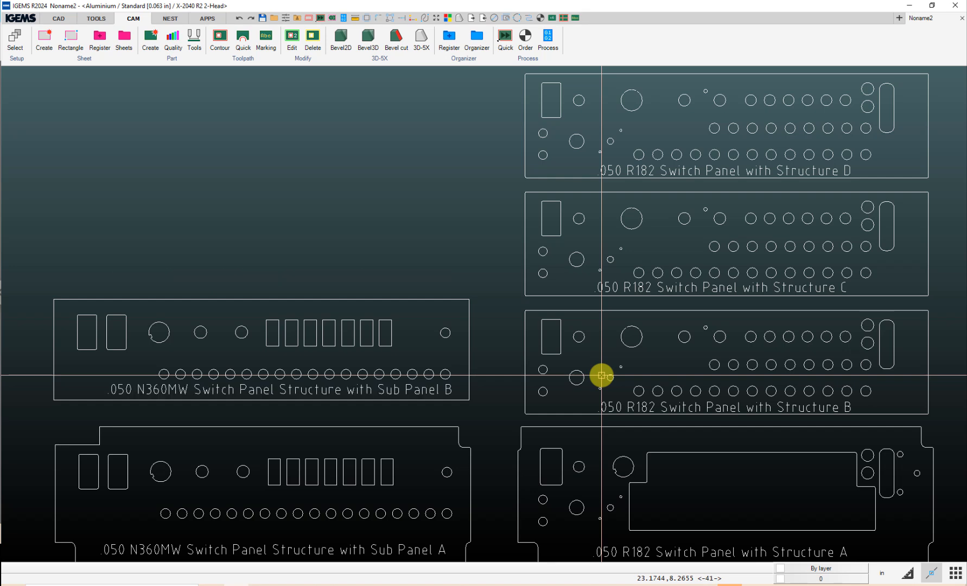
- Check the geometry optimization value in the part-creation settings for all panels, and leave without creating parts
scroll(602, 376, "down", 5)
middle_click_drag(620, 374, 407, 371)
left_click(150, 38)
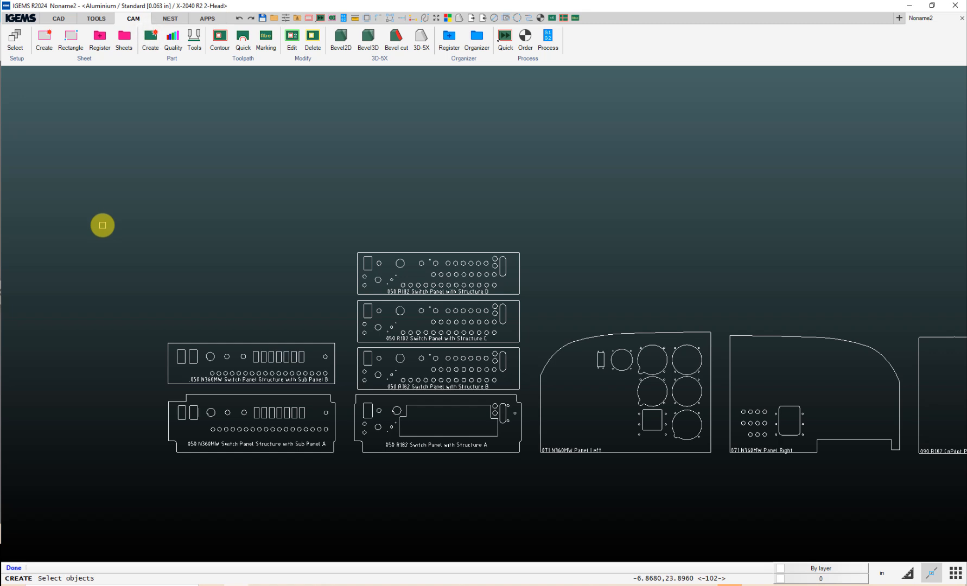
key("ctrl+a")
right_click(102, 225)
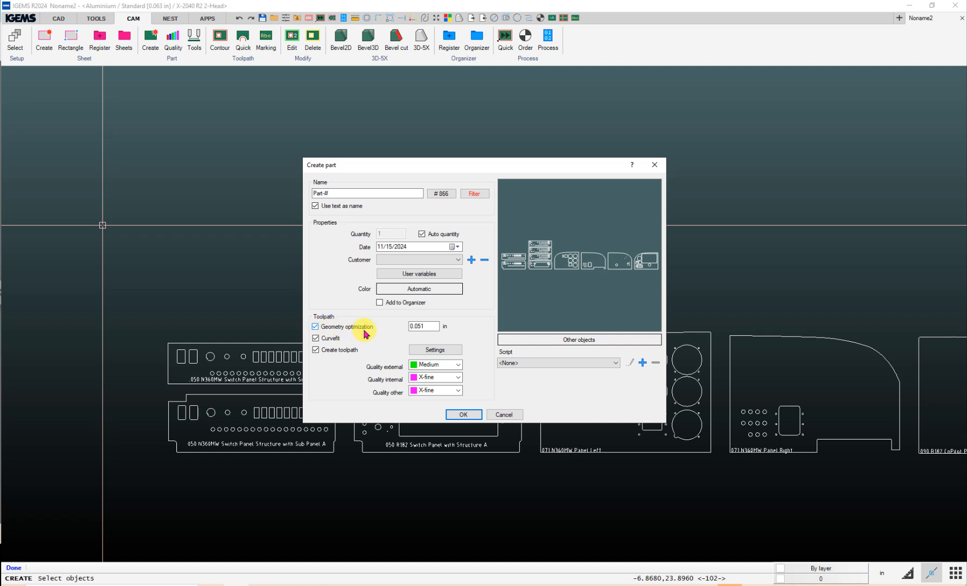
double_click(410, 326)
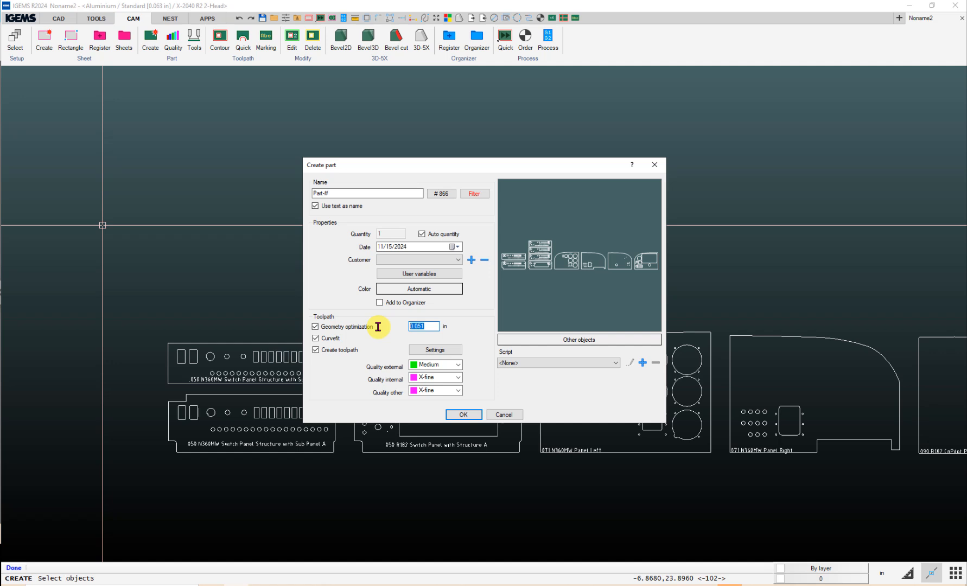
left_click(503, 415)
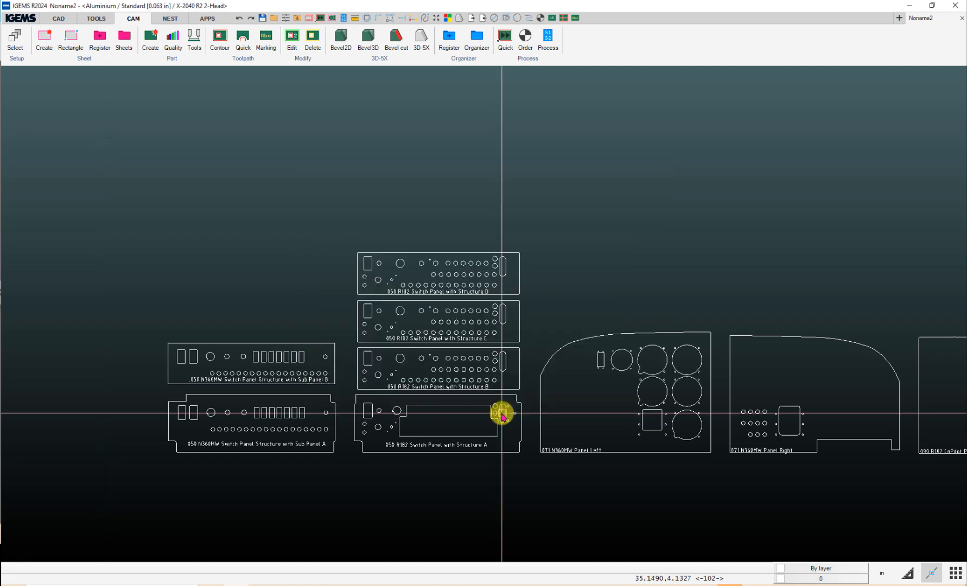
- Draw a line chain in an empty area that forms a sharp V-shaped notch, a lower-left corner, a base and a right side
left_click(64, 22)
left_click(56, 37)
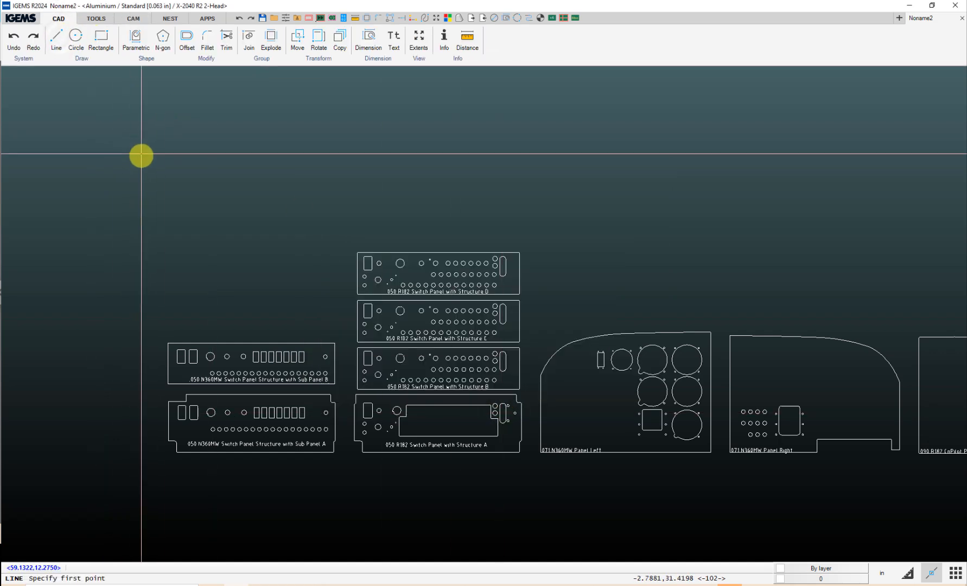
scroll(188, 219, "up", 5)
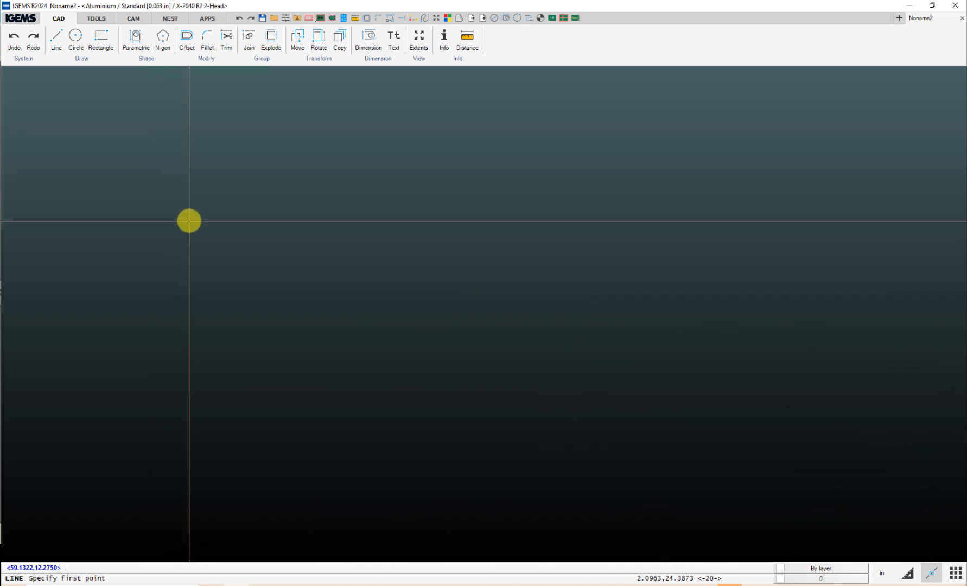
left_click(189, 221)
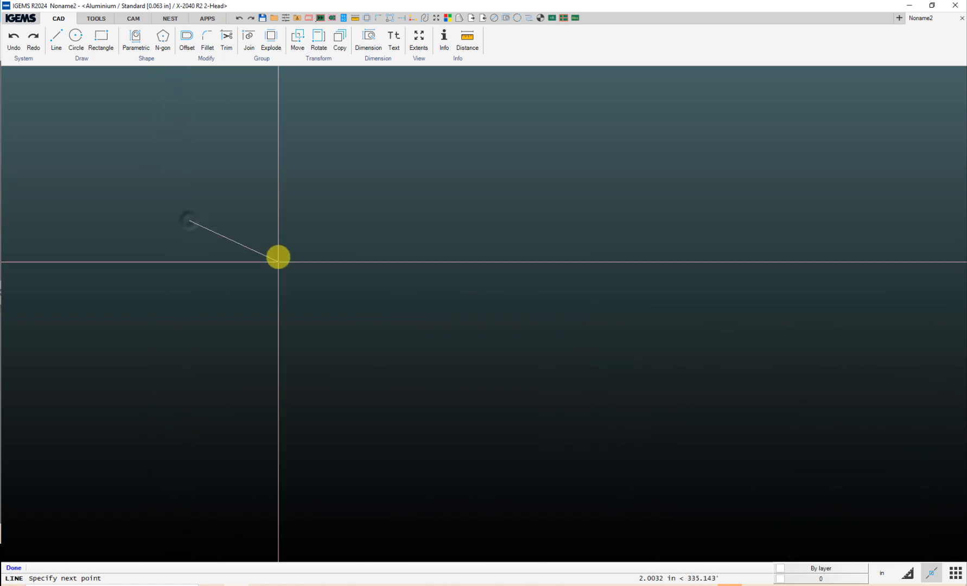
left_click(412, 319)
left_click(189, 356)
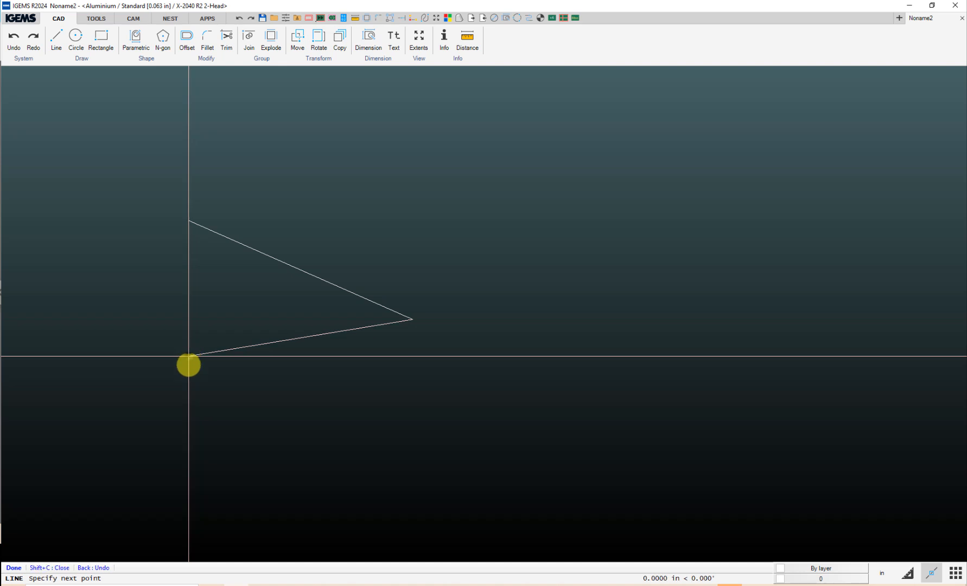
left_click(183, 514)
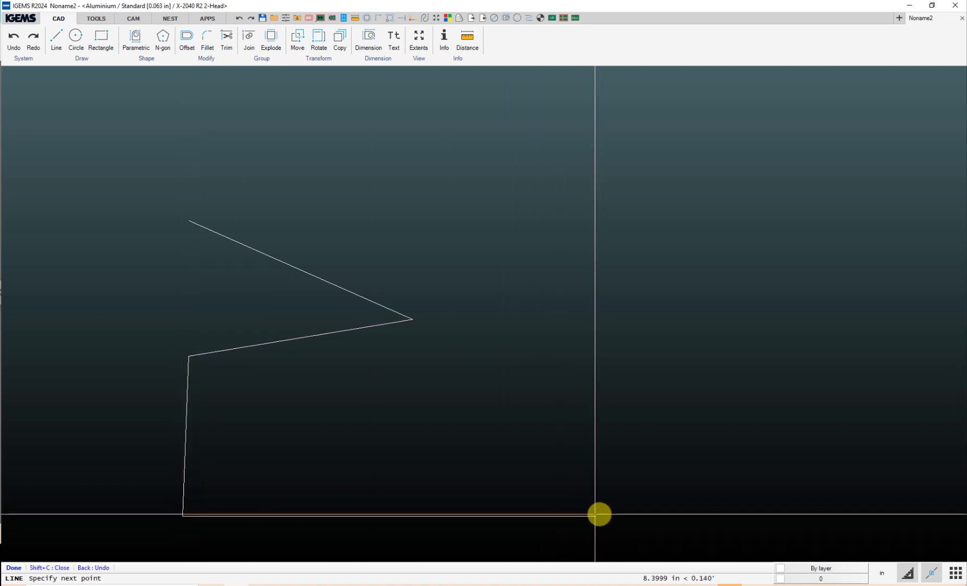
left_click(665, 514)
left_click(641, 113)
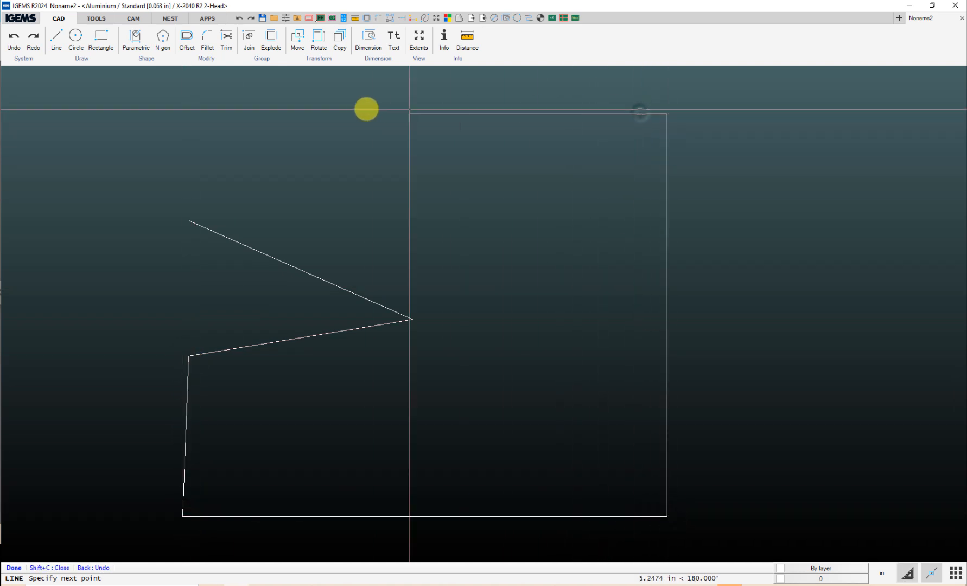
- Close the outline with the point filter, aligning its top-left corner vertically with the chain's start and horizontally with the top of the right side
right_click(252, 106)
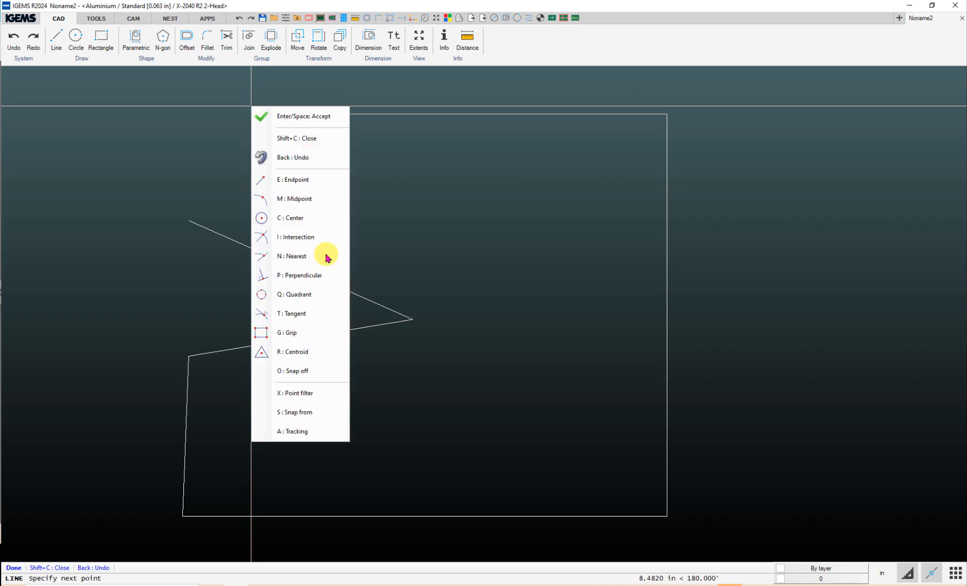
left_click(279, 393)
left_click(189, 221)
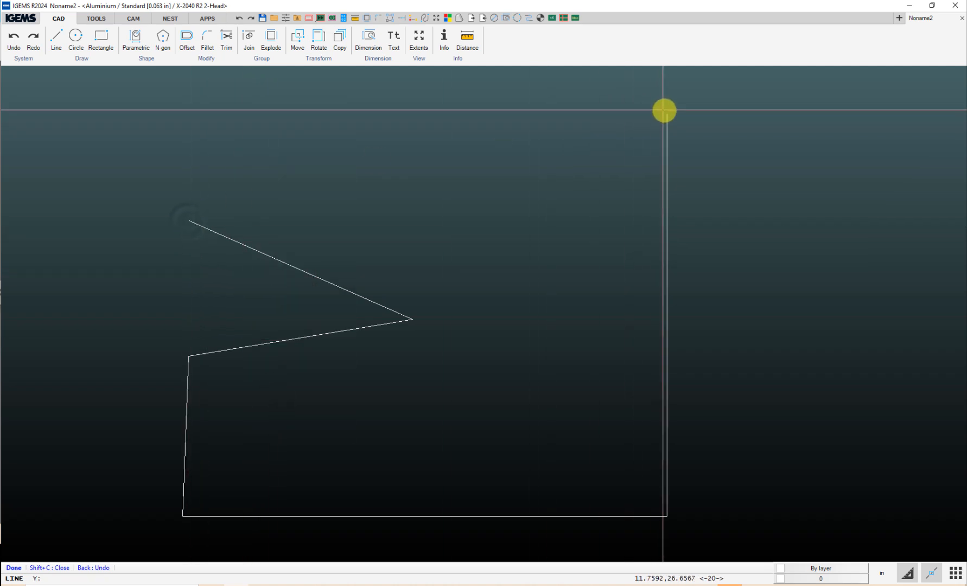
left_click(664, 111)
left_click(189, 219)
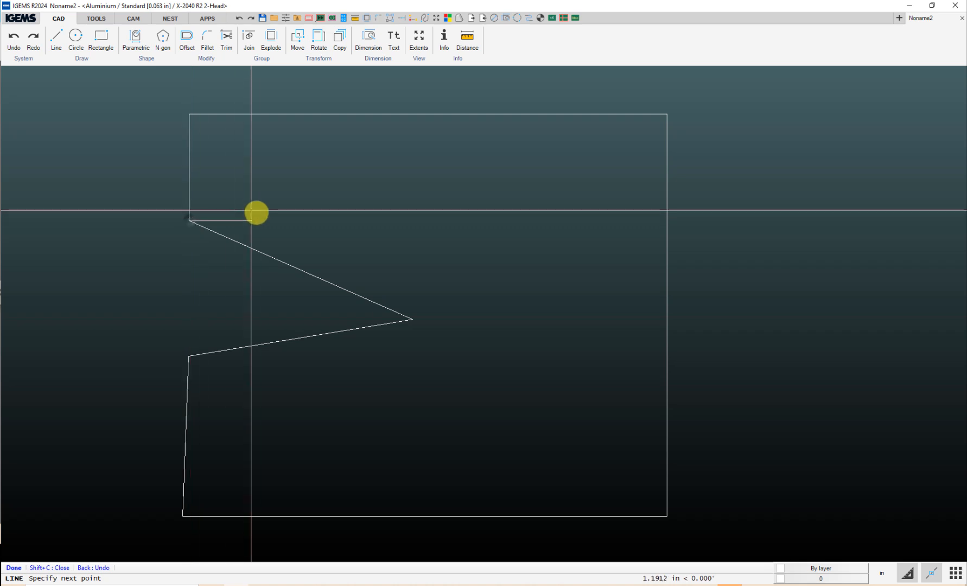
key("Escape")
middle_click_drag(318, 244, 321, 238)
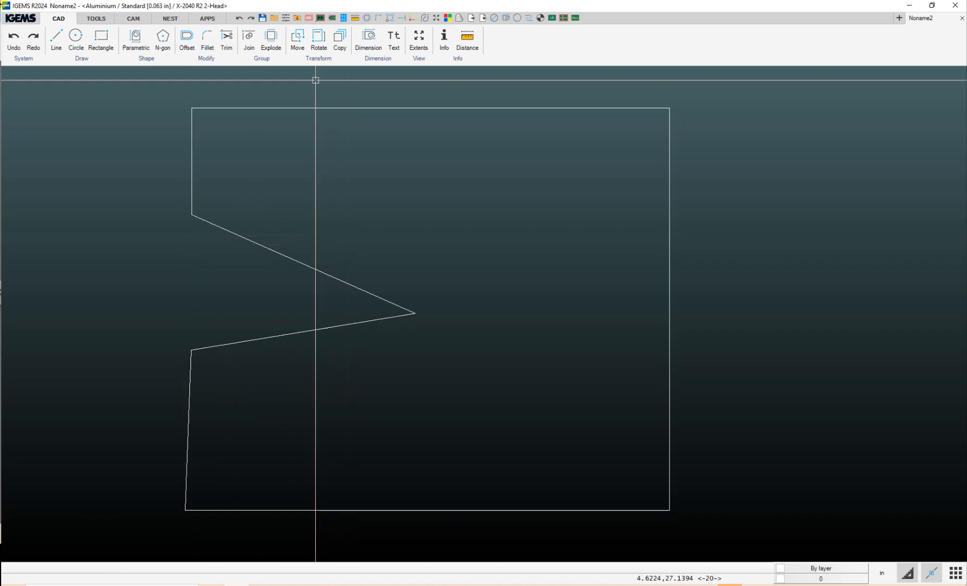
- Draw a small circle outside the outline and move it into the V-shaped notch, centred at about 4.85, 22.61
left_click(76, 36)
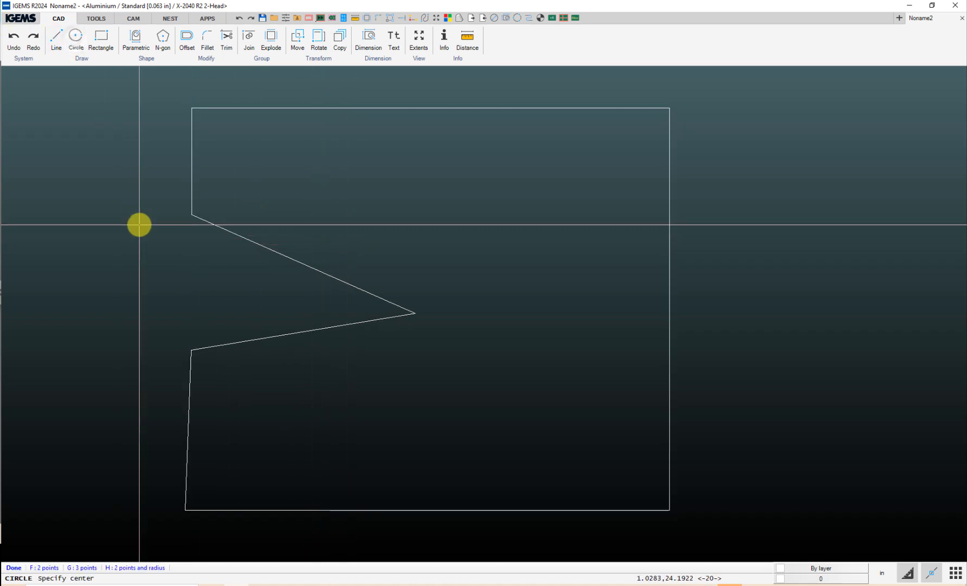
left_click(132, 275)
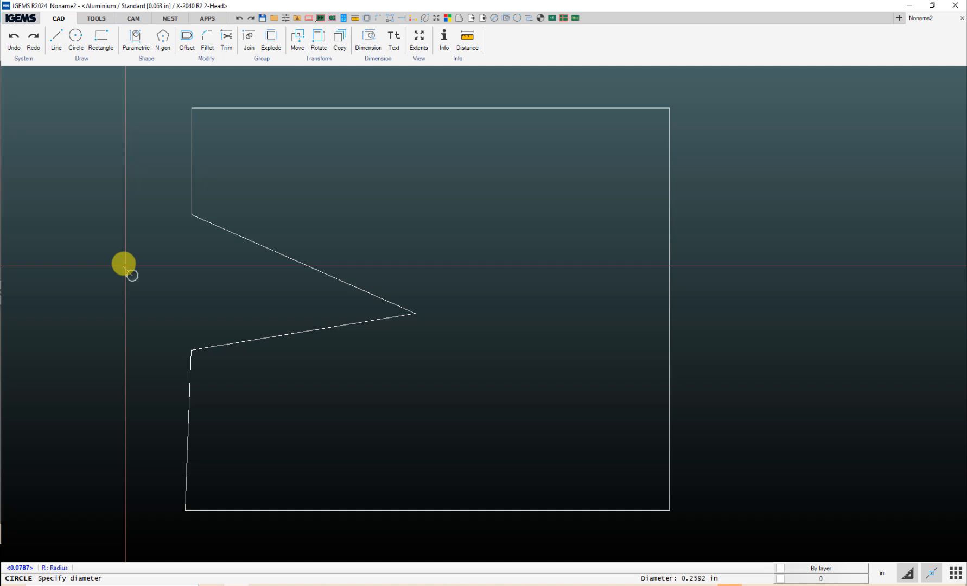
left_click(108, 231)
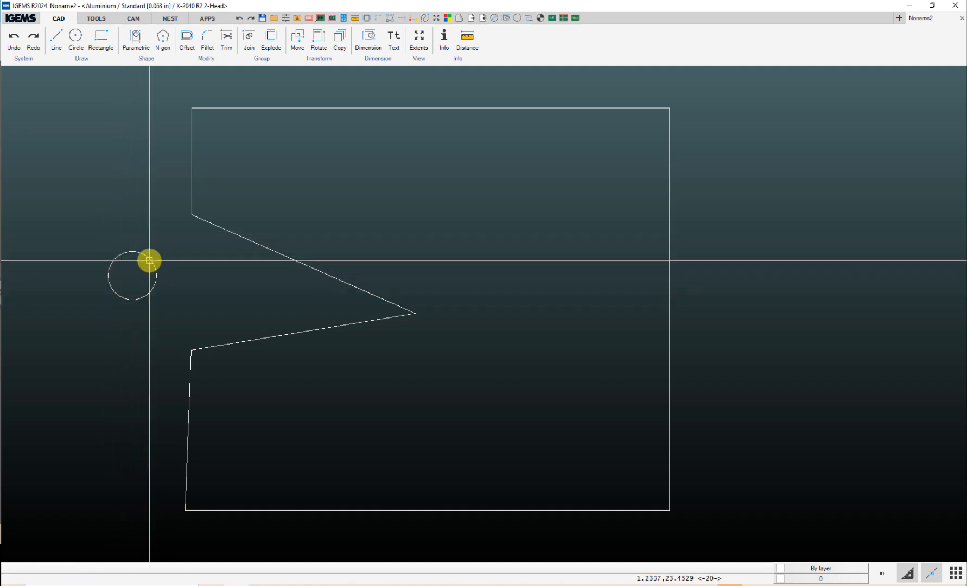
left_click(149, 261)
left_click(131, 274)
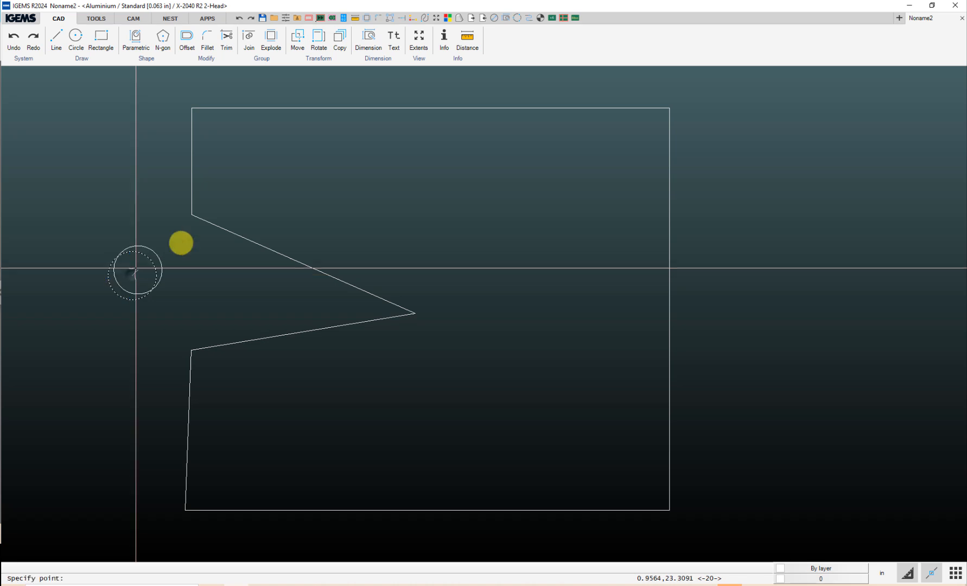
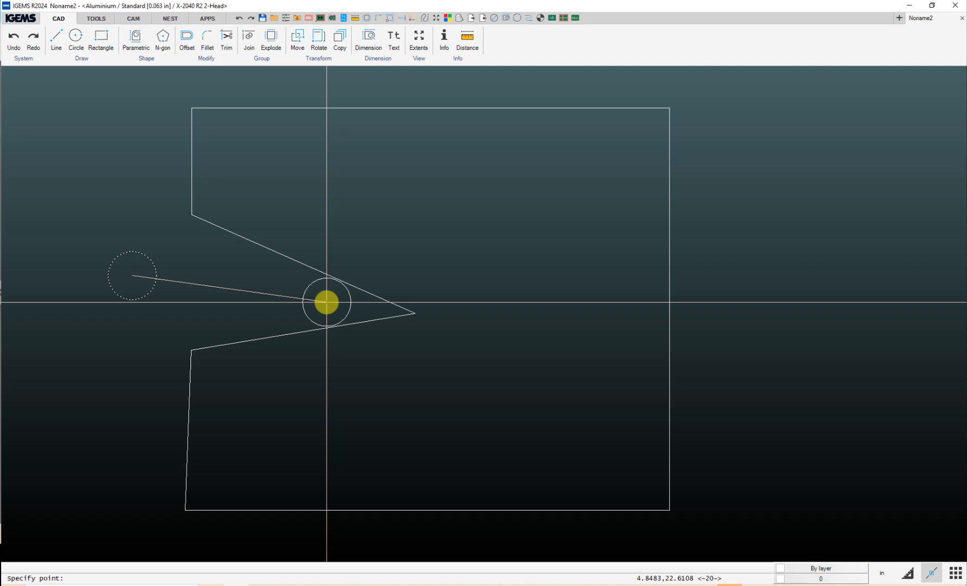
left_click(326, 302)
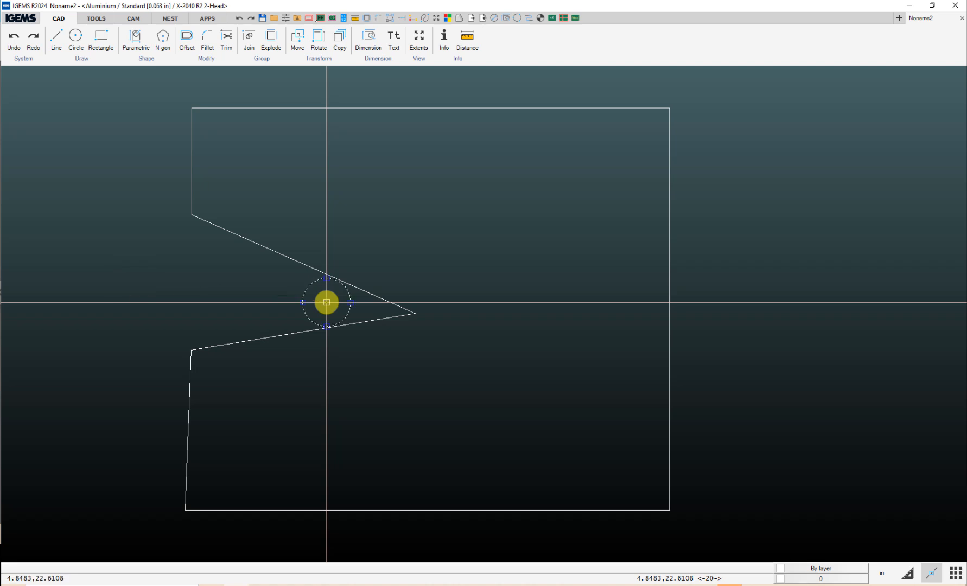
- Delete the notched outline and the circle, and bring all panels back into view
mouse_move(686, 524)
left_mouse_down()
mouse_move(503, 405)
mouse_move(173, 116)
mouse_move(177, 103)
left_mouse_up()
key("Delete")
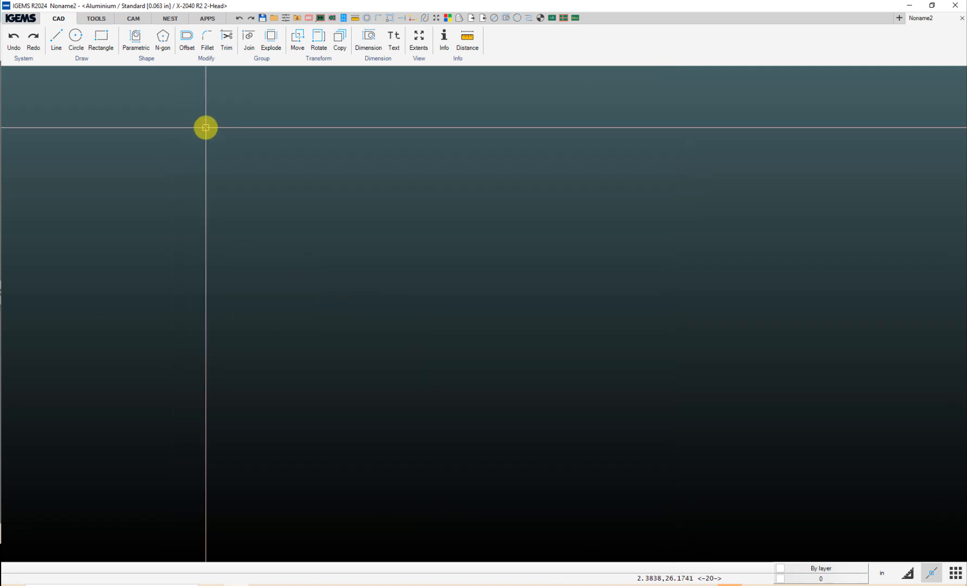
middle_click(267, 180)
middle_click(266, 180)
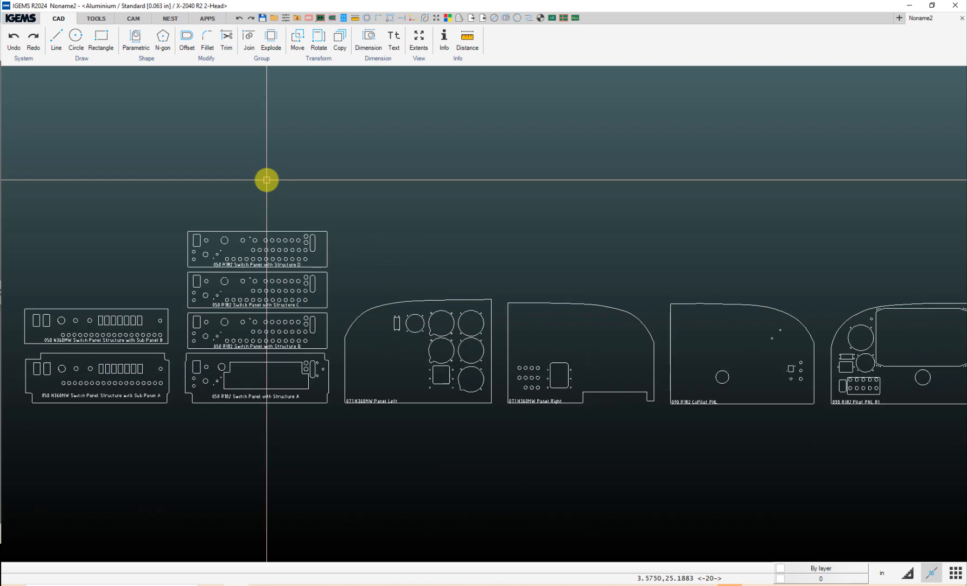
mouse_move(218, 190)
middle_mouse_down()
mouse_move(282, 194)
mouse_move(188, 206)
mouse_move(205, 205)
middle_mouse_up()
- Try to create parts from all panels with geometry optimization set to 0.045 in, and cancel the part creation
left_click(134, 20)
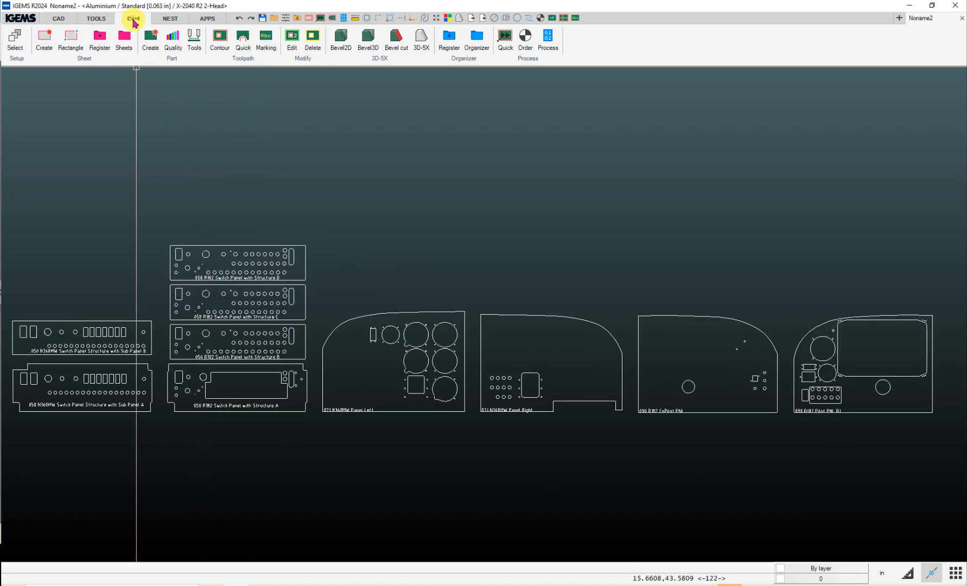
left_click(150, 38)
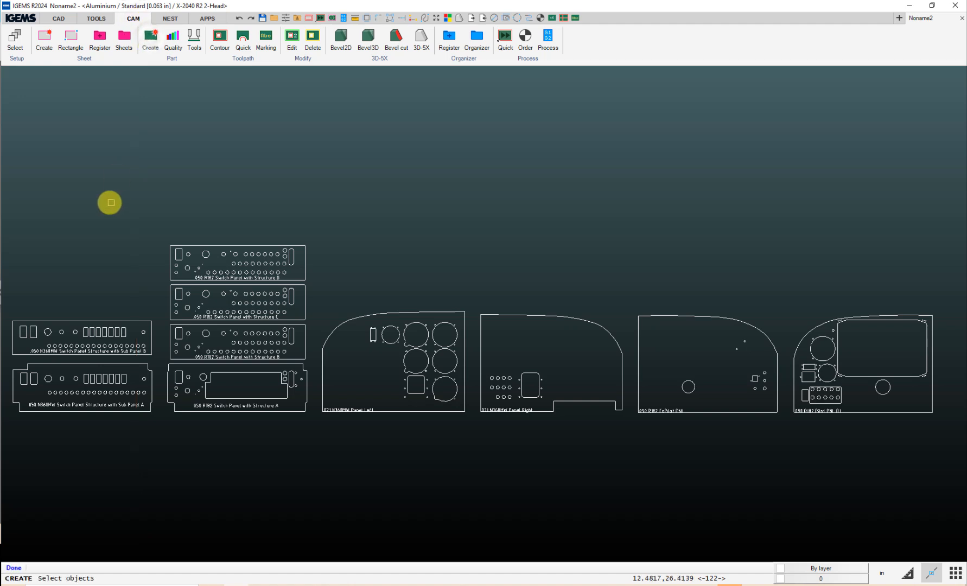
key("ctrl+a")
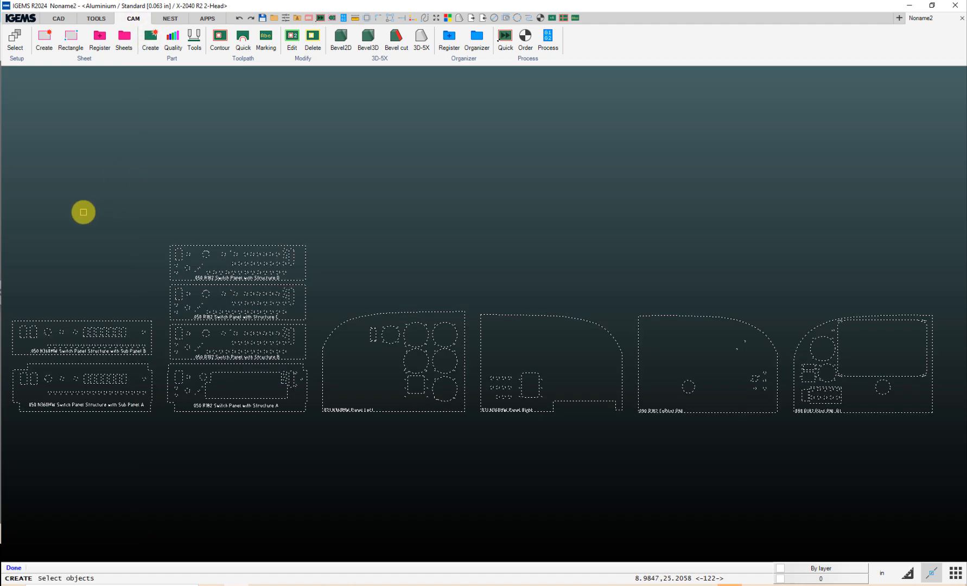
right_click(83, 213)
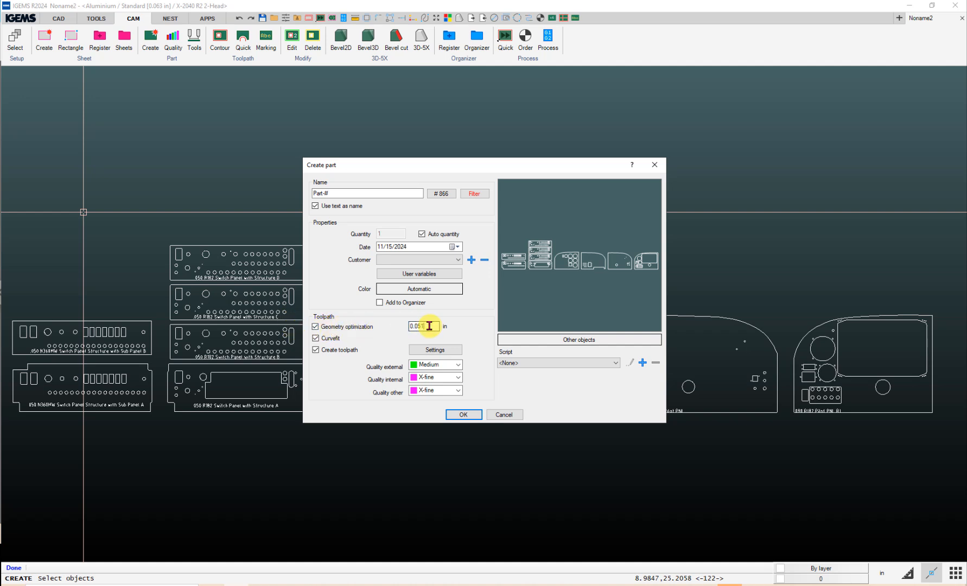
left_click_drag(429, 326, 402, 324)
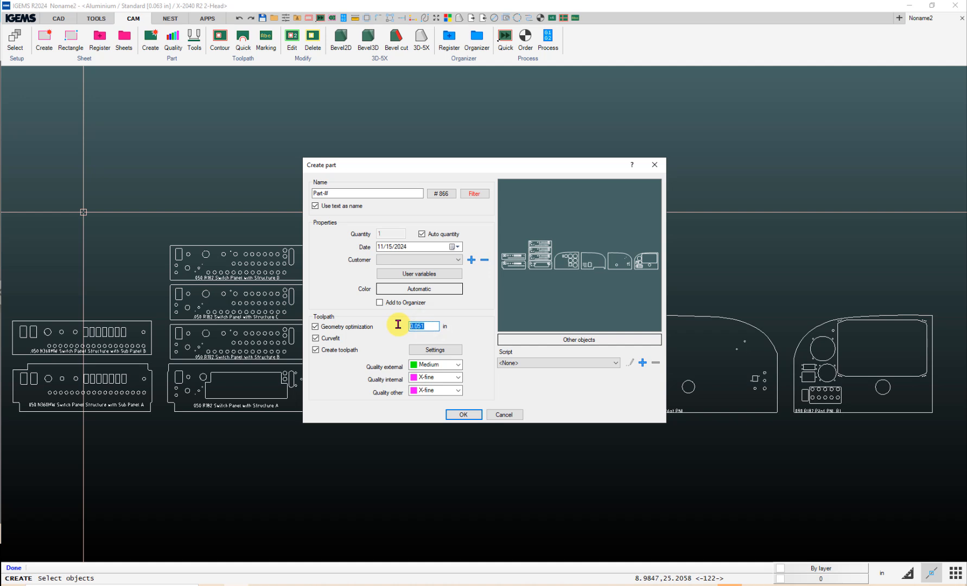
type("0.045")
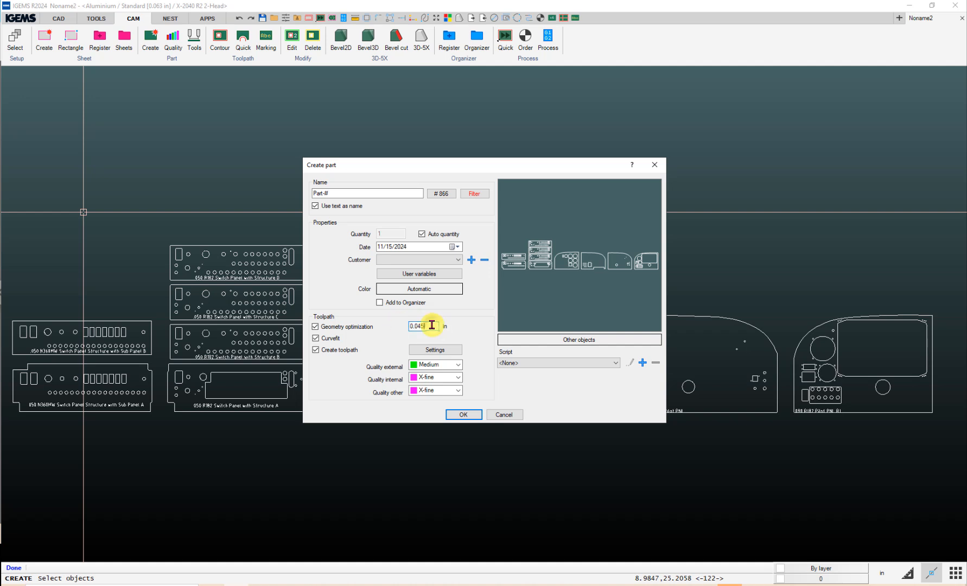
left_click_drag(431, 325, 384, 329)
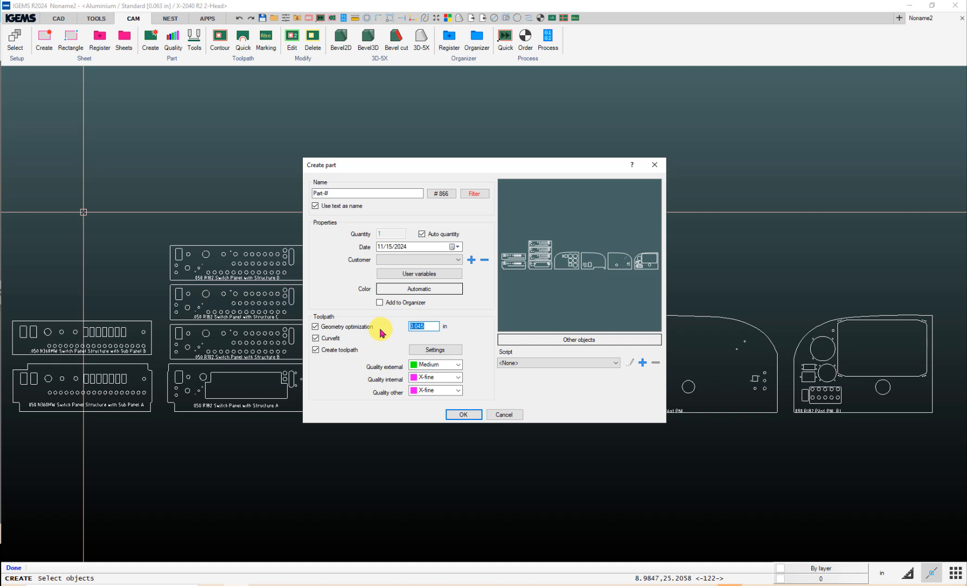
type(".03")
key("Return")
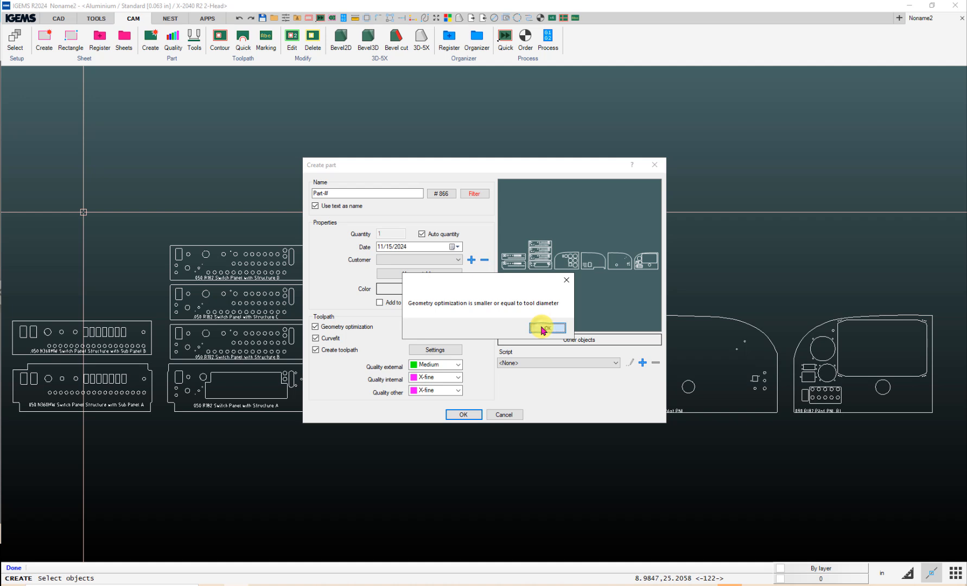
left_click(543, 328)
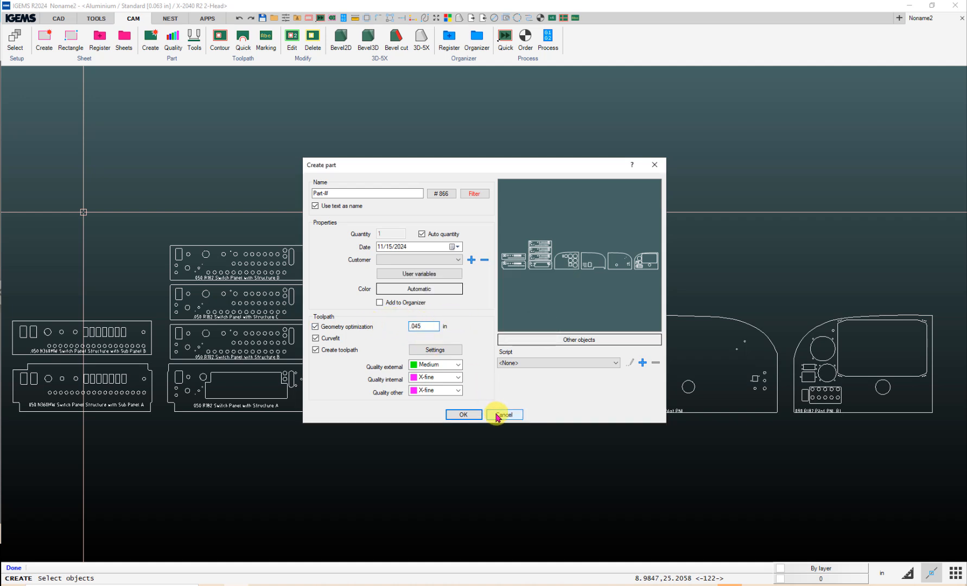
left_click(502, 414)
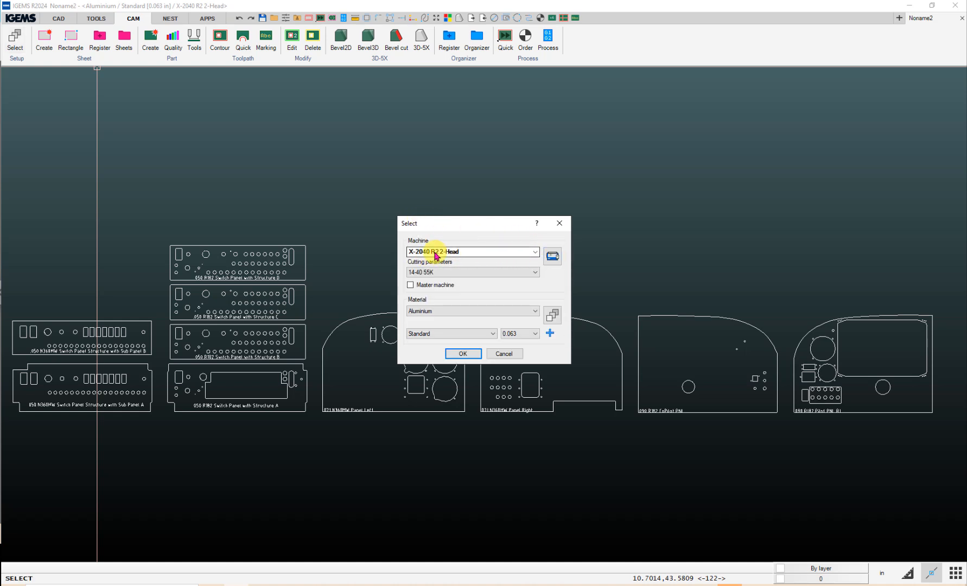
- Set the machine's max tool diameter to .042 in its geometry settings, save it, and confirm the machine and material selection
left_click(552, 257)
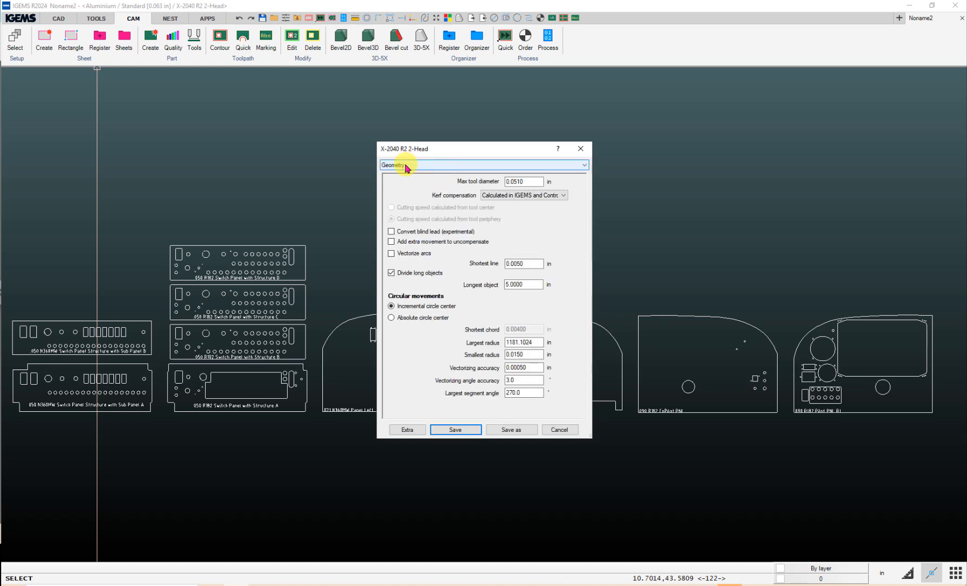
left_click(404, 164)
left_click(390, 220)
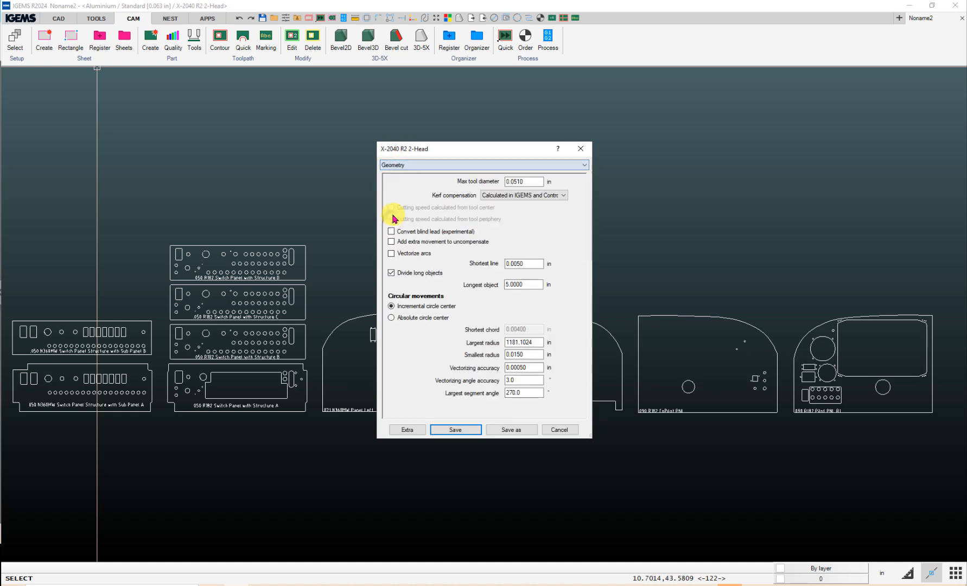
double_click(539, 181)
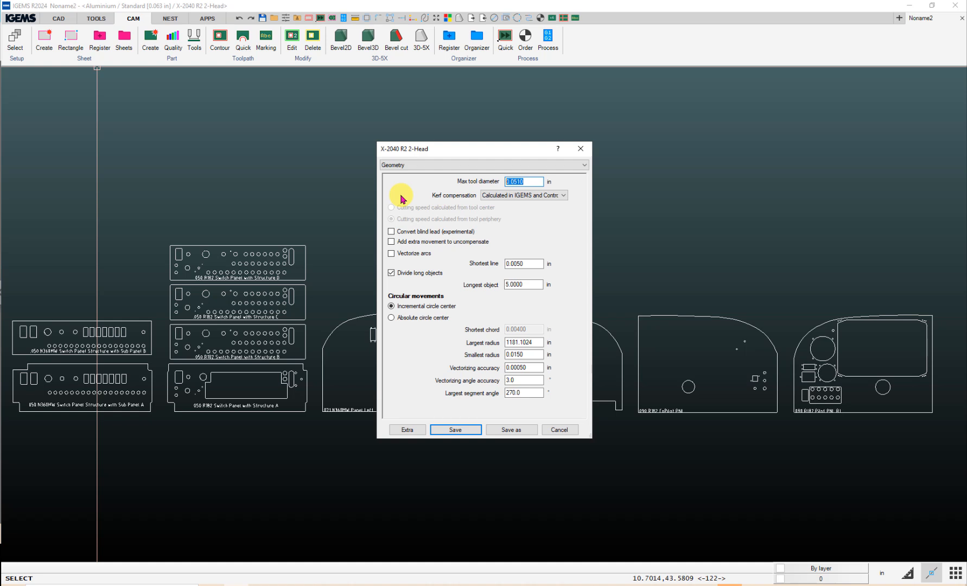
key("BackSpace")
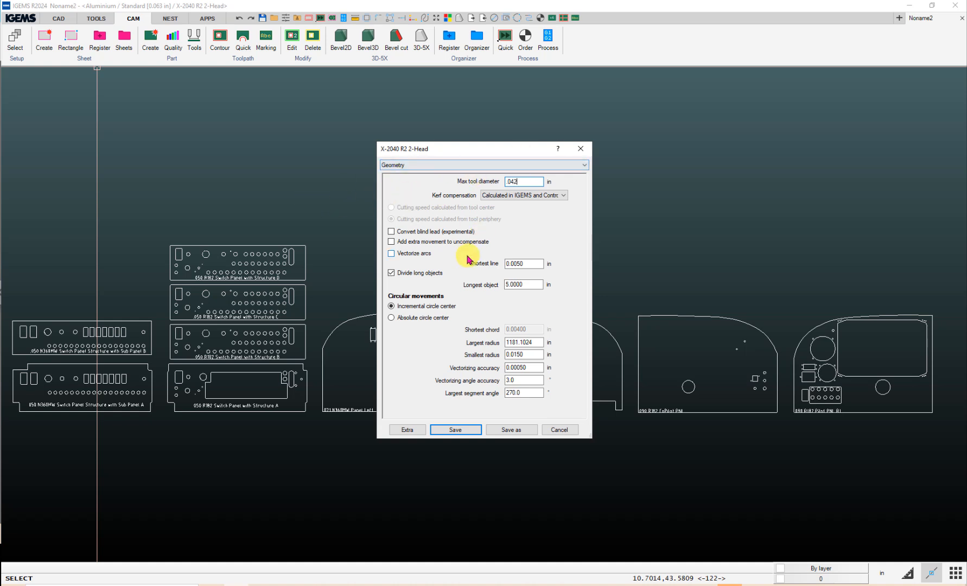
left_click(458, 432)
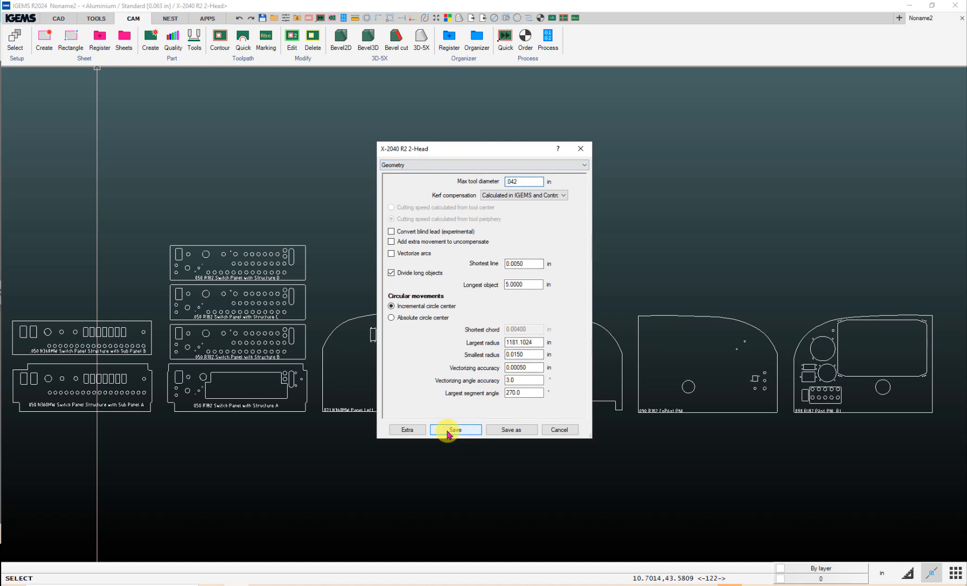
left_click(448, 433)
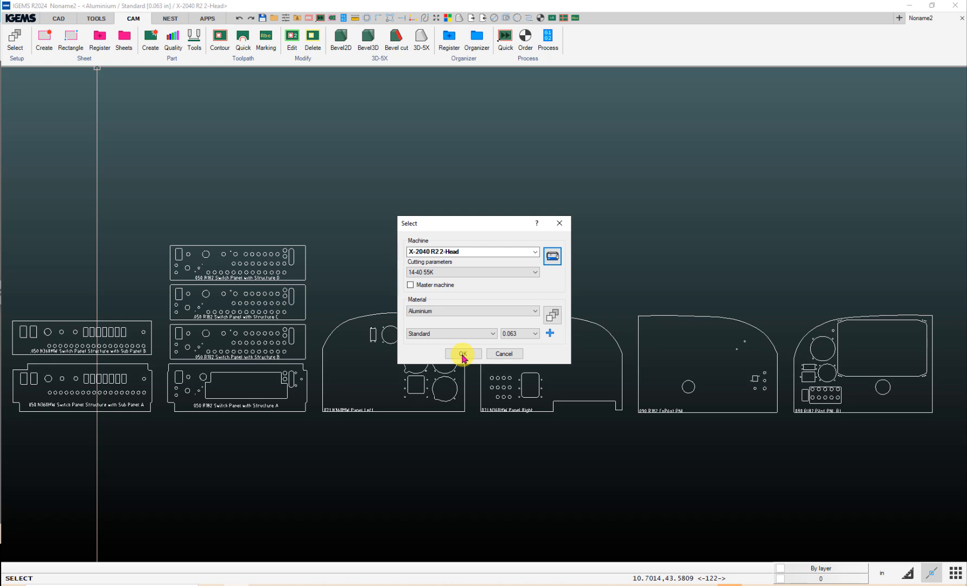
left_click(463, 354)
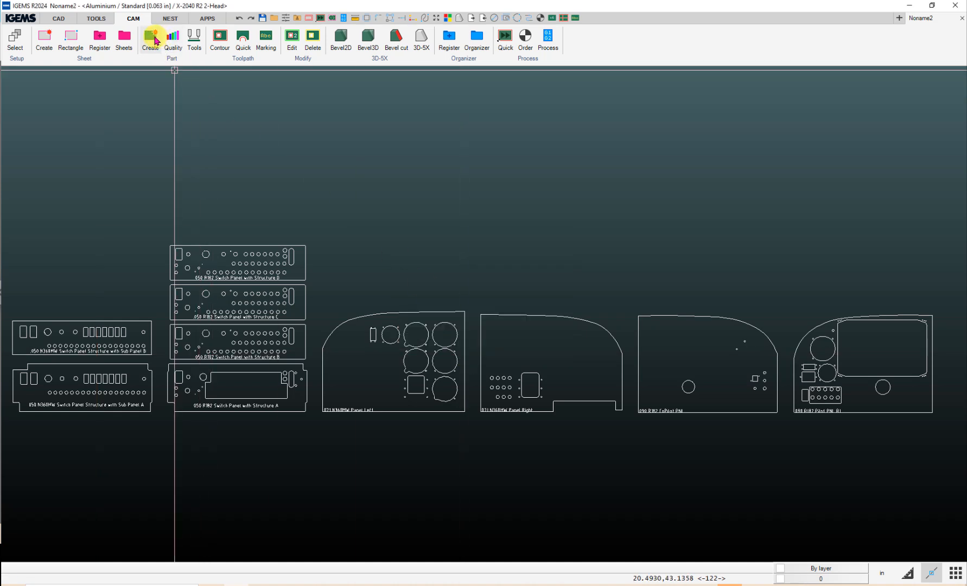
- Start creating parts from all panels, try a geometry optimization below the tool diameter, and restore it to 0.042 in
left_click(150, 38)
key("ctrl+a")
right_click(141, 224)
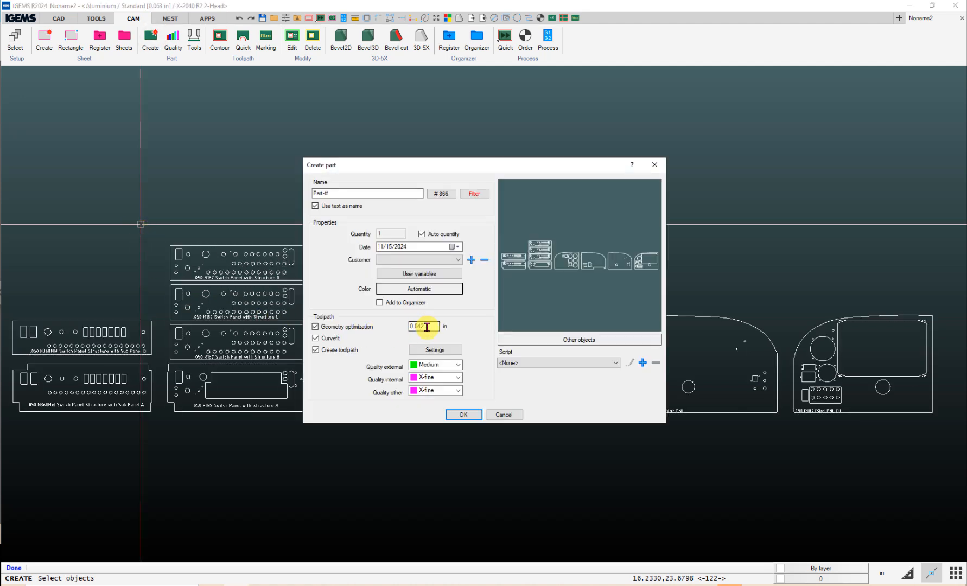
double_click(413, 326)
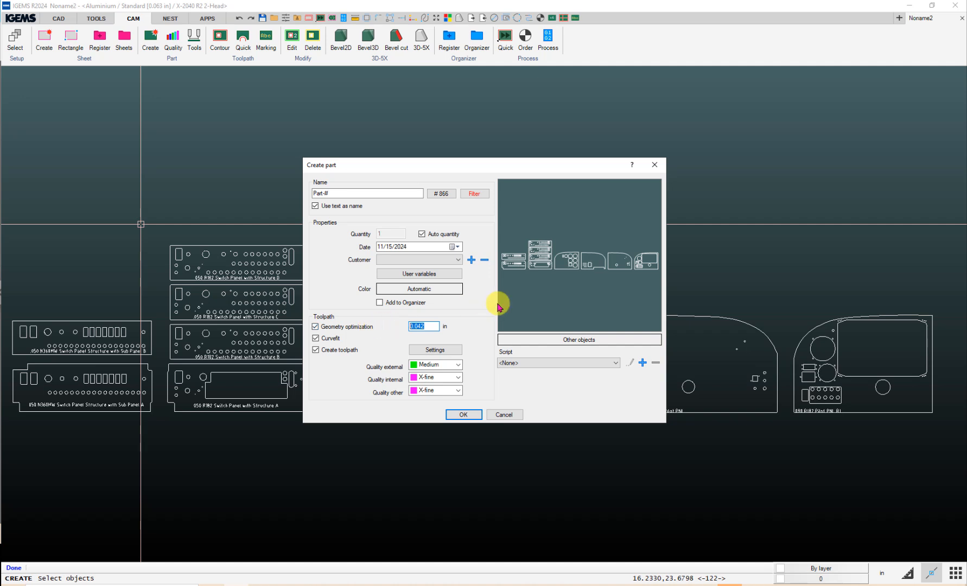
type(".0")
key("Return")
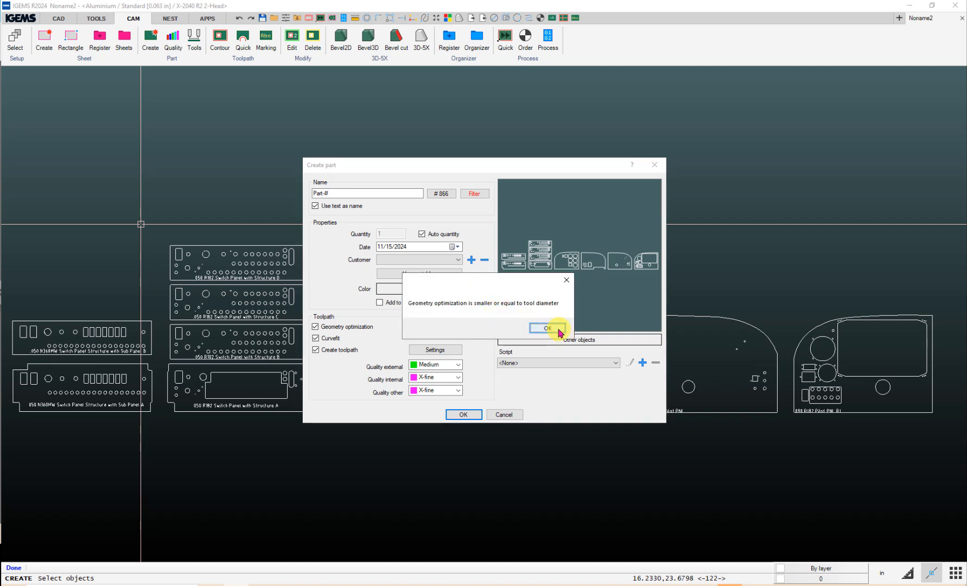
left_click(560, 332)
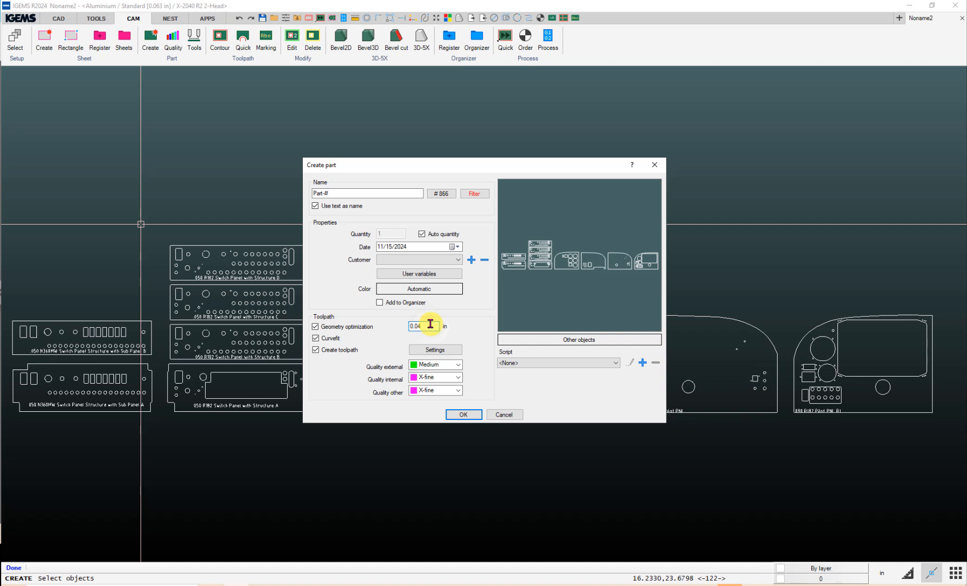
type("2")
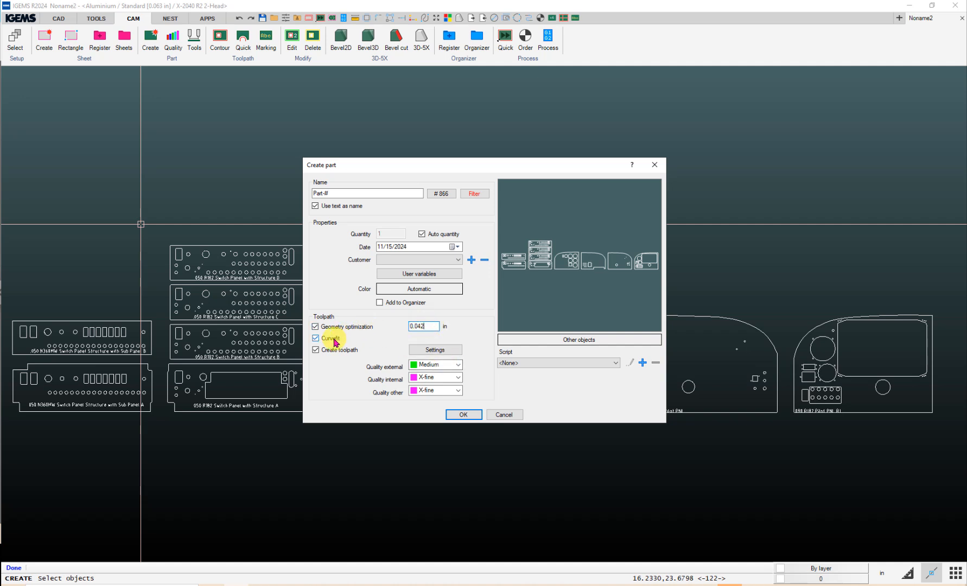
- Keep Curvefit enabled, turn off toolpath creation, and leave the script set to None
left_click(334, 340)
left_click(334, 339)
left_click(317, 341)
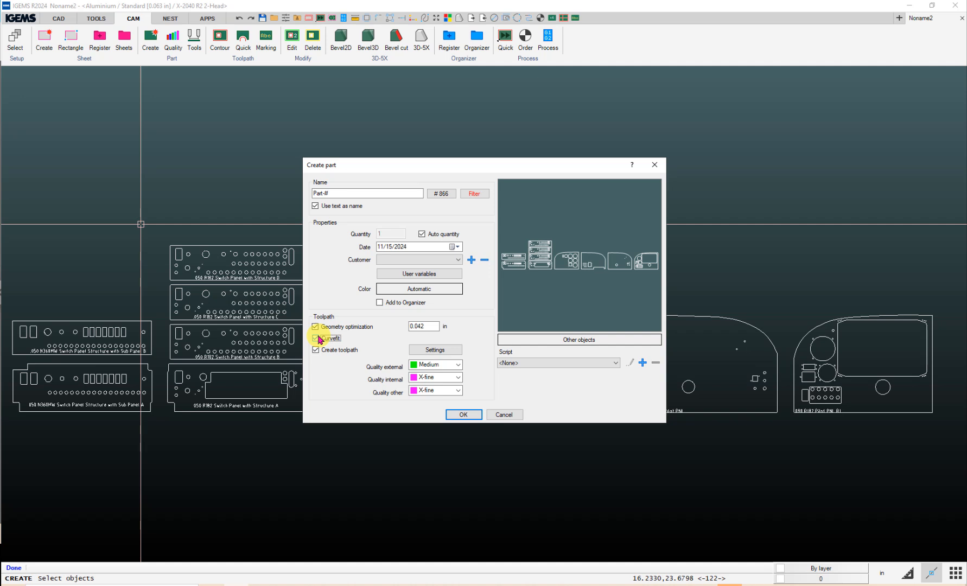
left_click(319, 339)
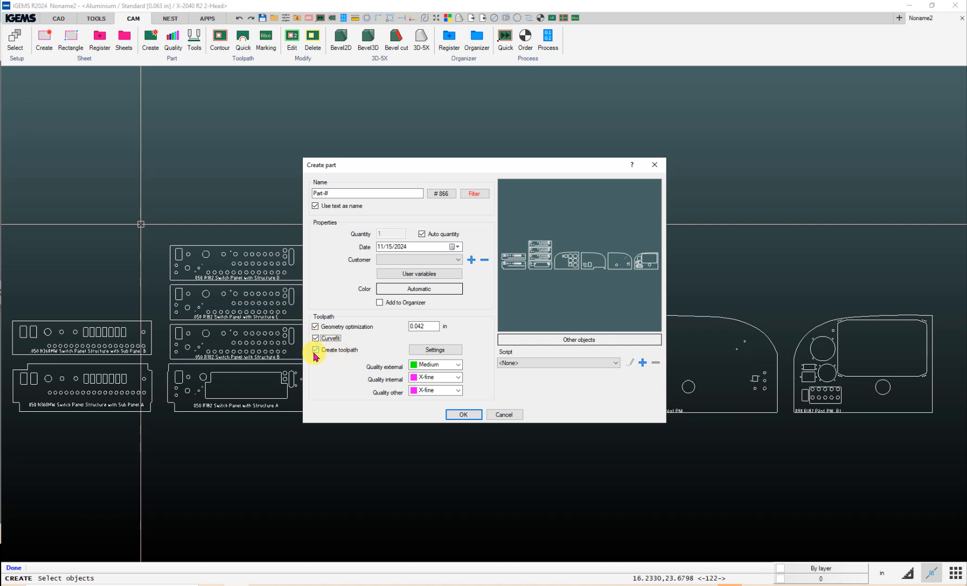
left_click(318, 353)
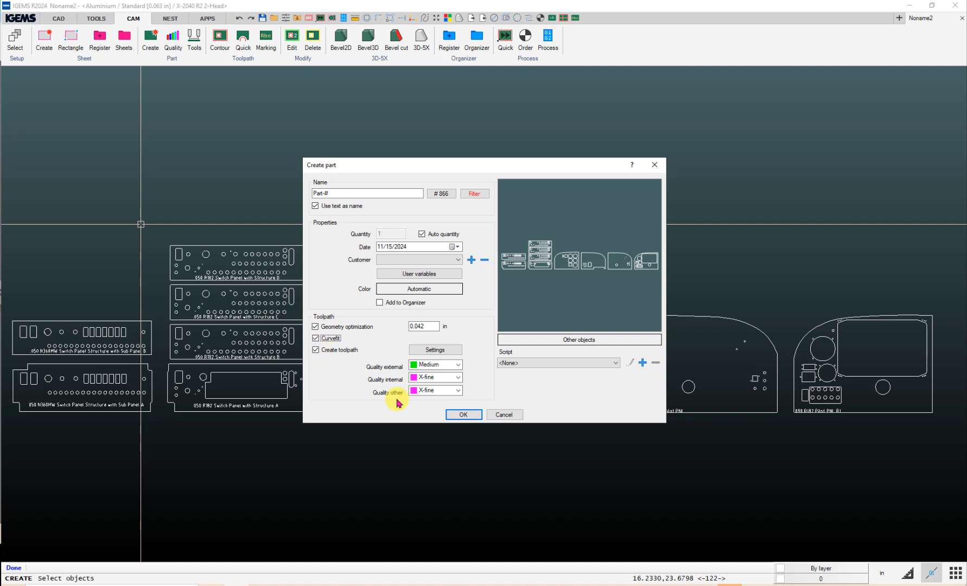
left_click(465, 415)
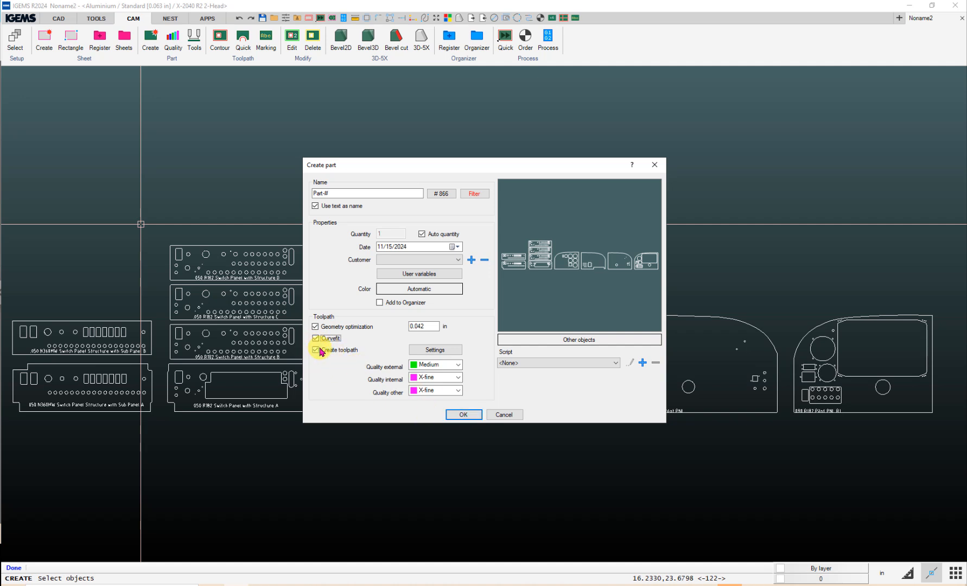
left_click(318, 351)
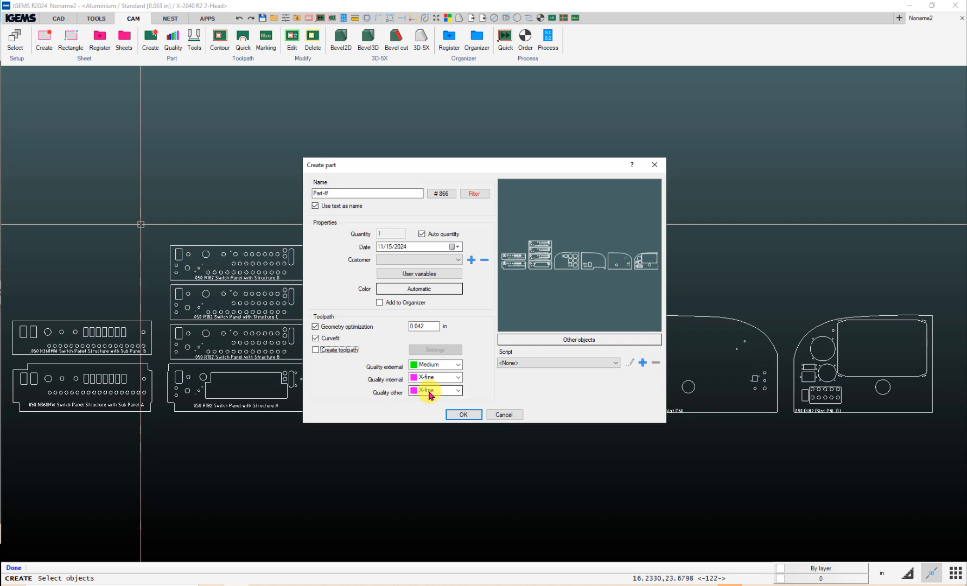
left_click(539, 363)
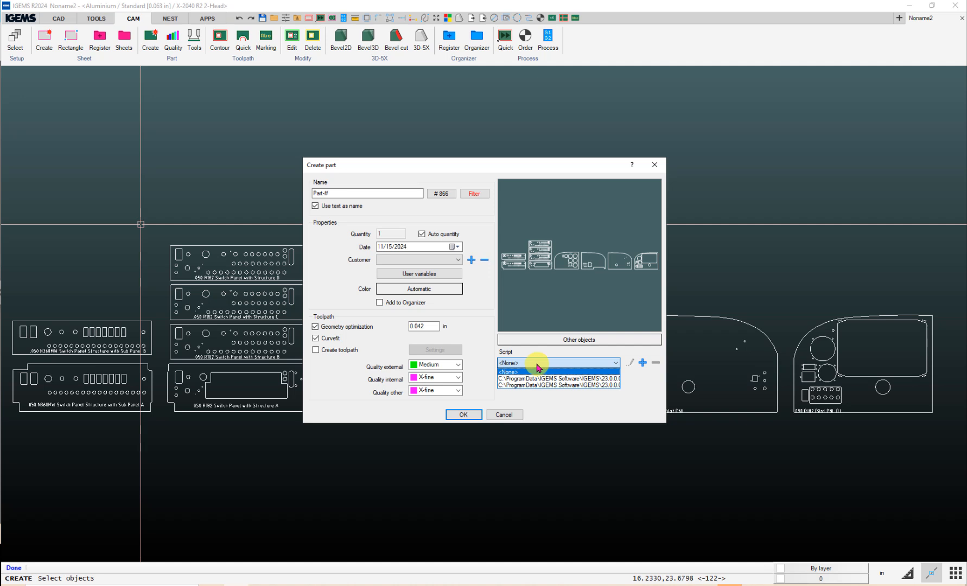
left_click(538, 368)
- Assign the text labels and circles in the four R182 switch panels as other objects, and create the parts
left_click(581, 341)
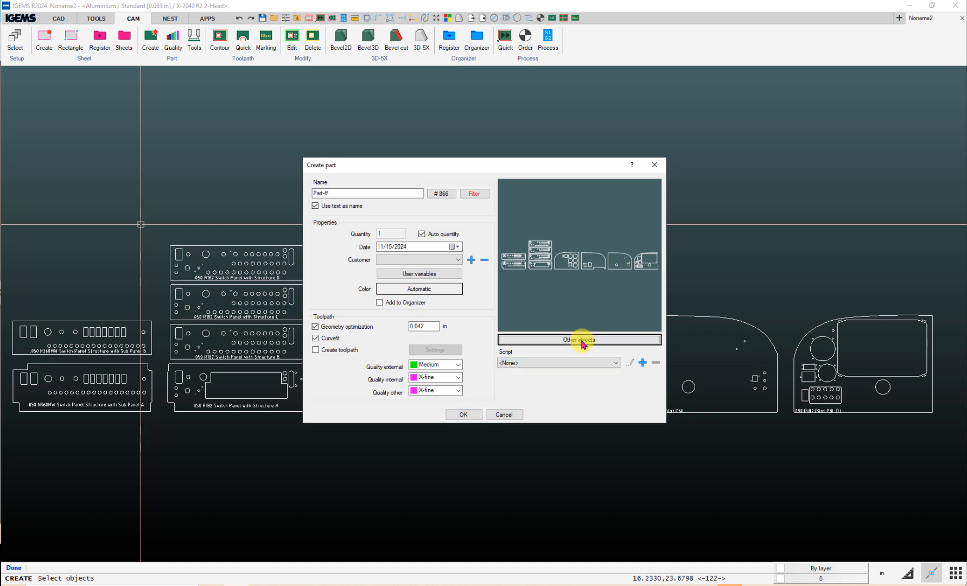
left_click(151, 216)
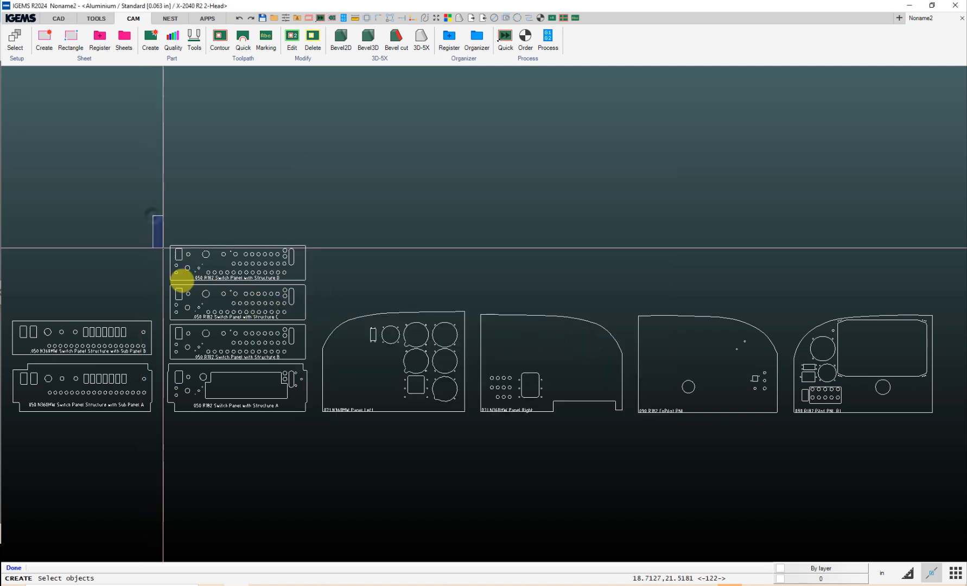
left_click(302, 440)
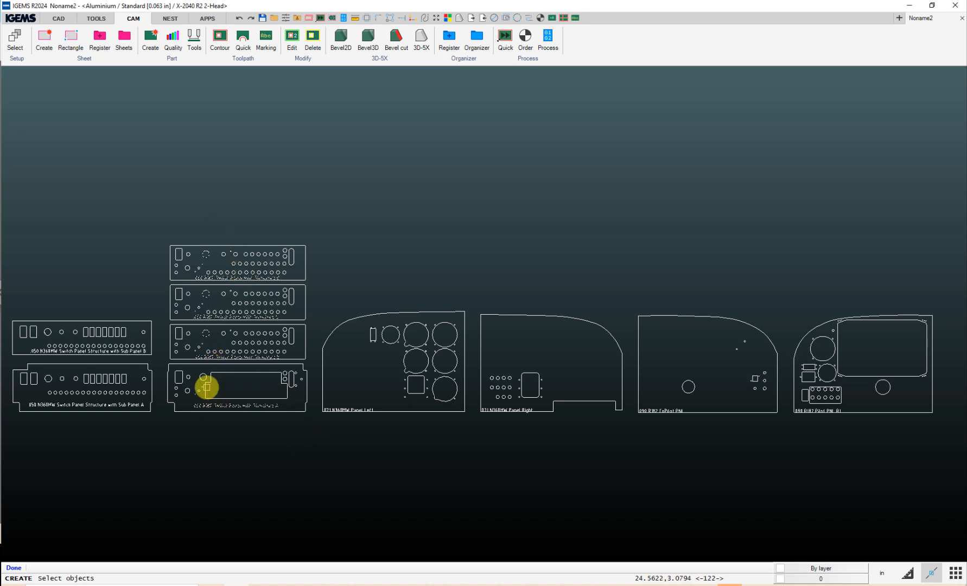
right_click(208, 384)
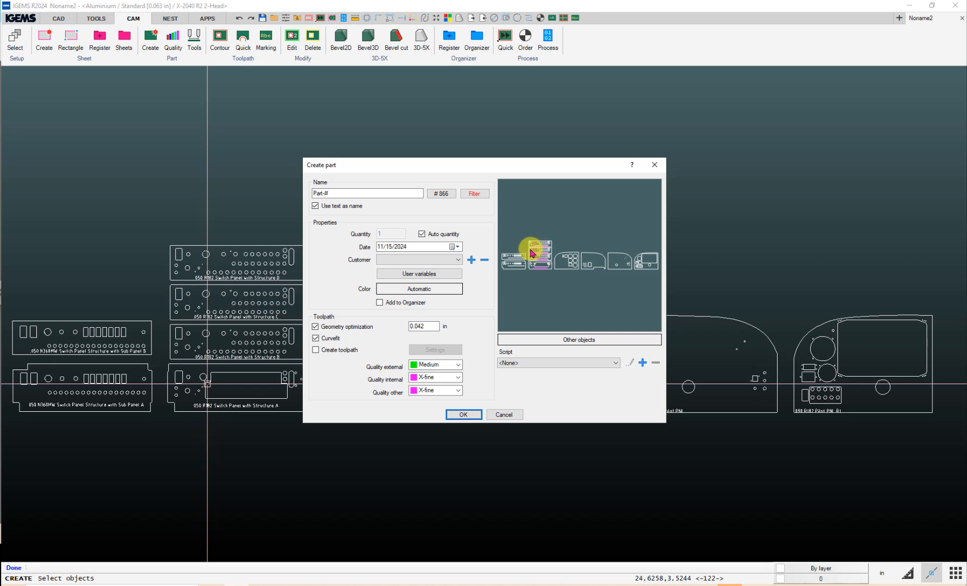
left_click(464, 415)
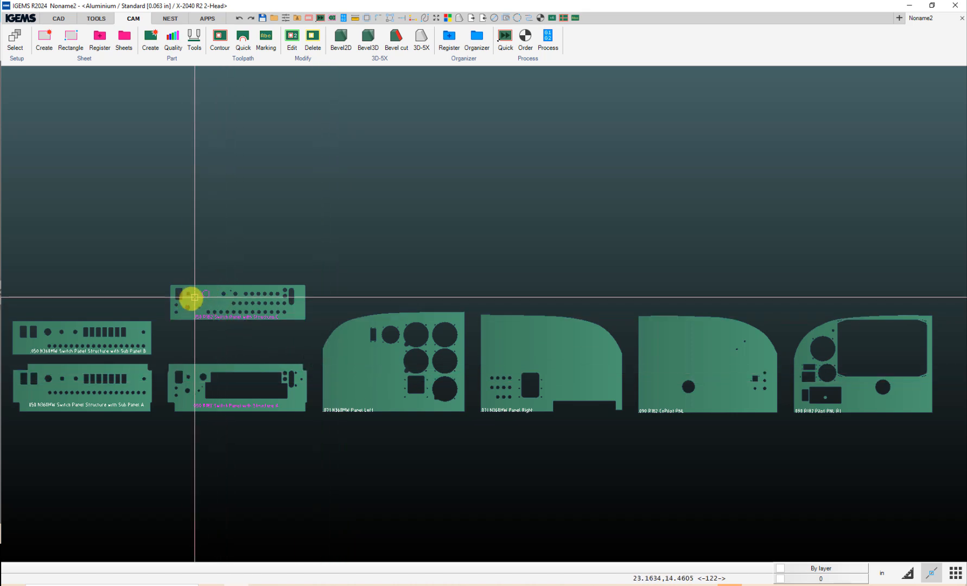
- Move the R182 Switch Panel with Structure C part up and to the right into the empty area
scroll(196, 324, "up", 5)
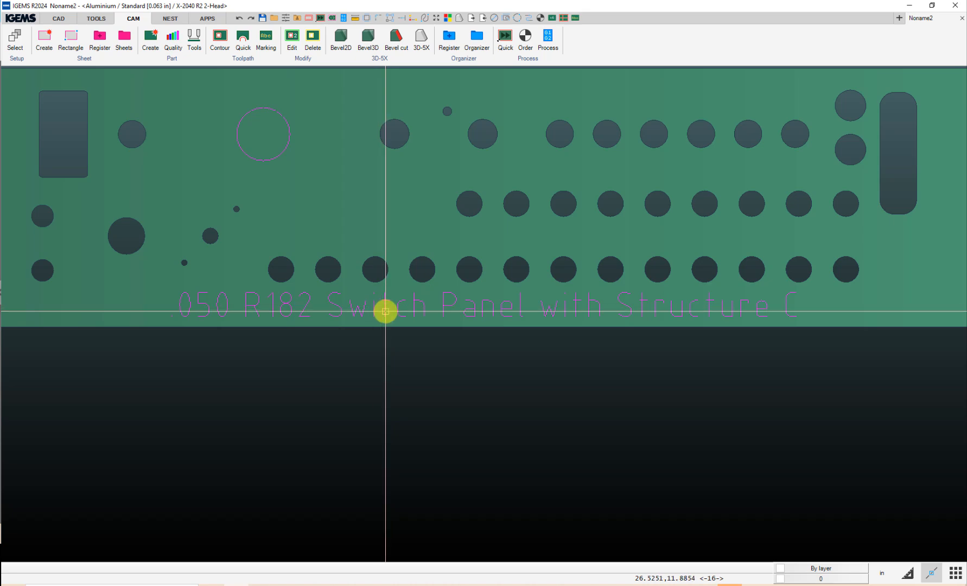
left_click(385, 311)
scroll(373, 326, "up", 2)
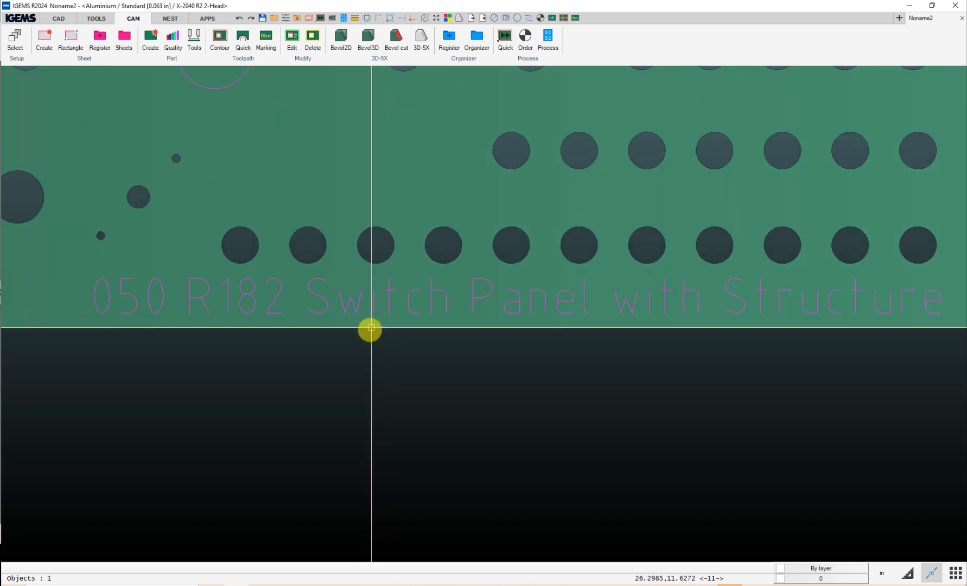
scroll(371, 328, "down", 5)
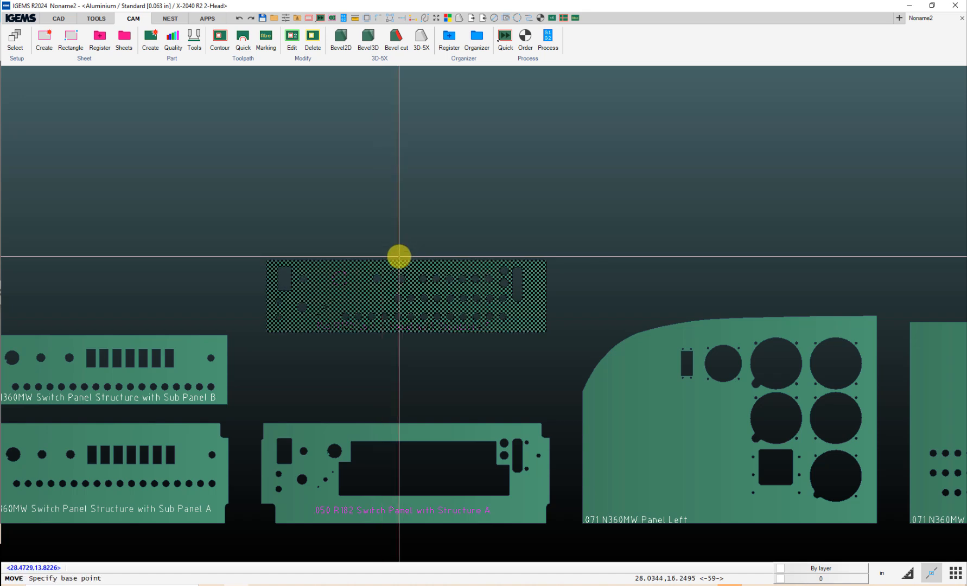
left_click(398, 256)
left_click(478, 151)
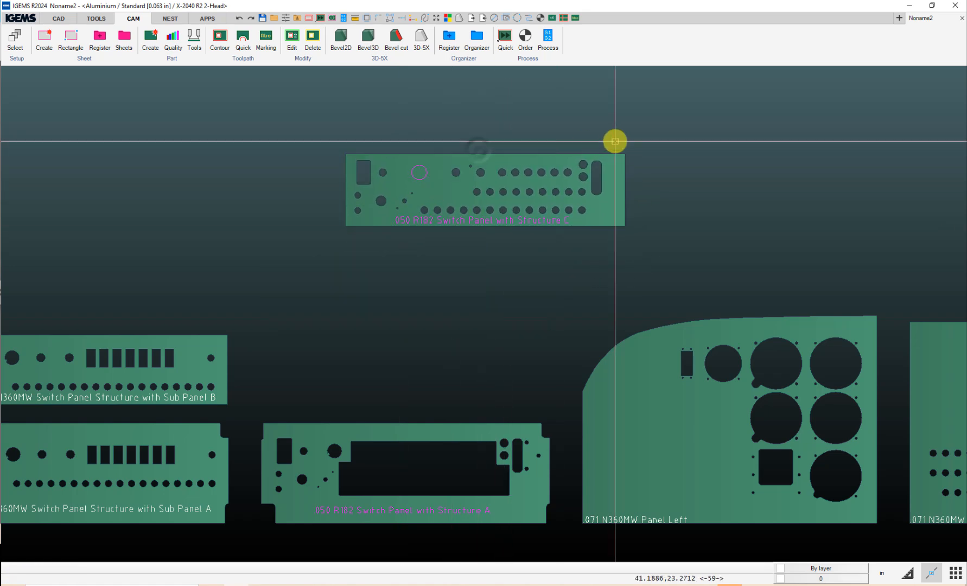
- Place the Structure C panel part just above the R182 Switch Panel with Structure A part
left_click(599, 153)
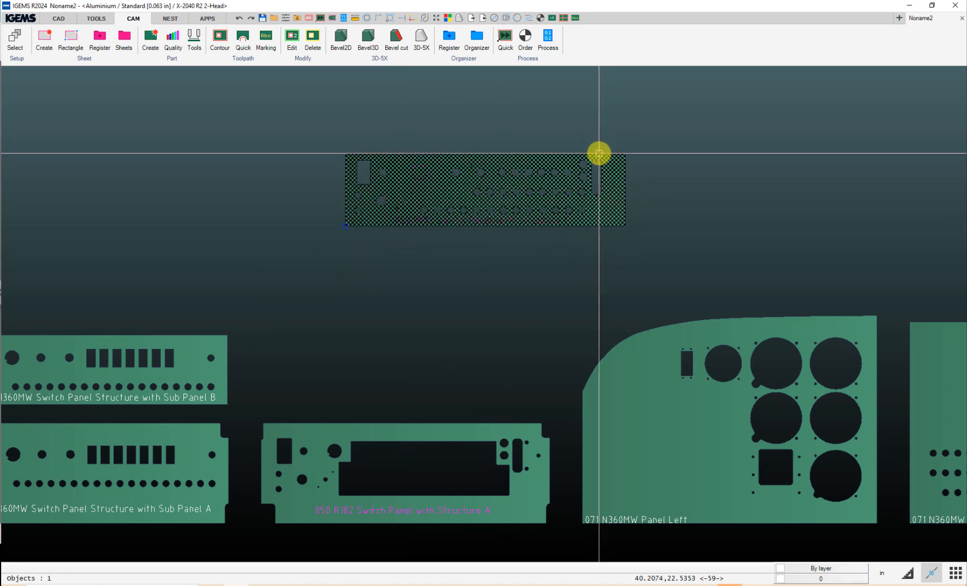
key("m")
left_click(584, 169)
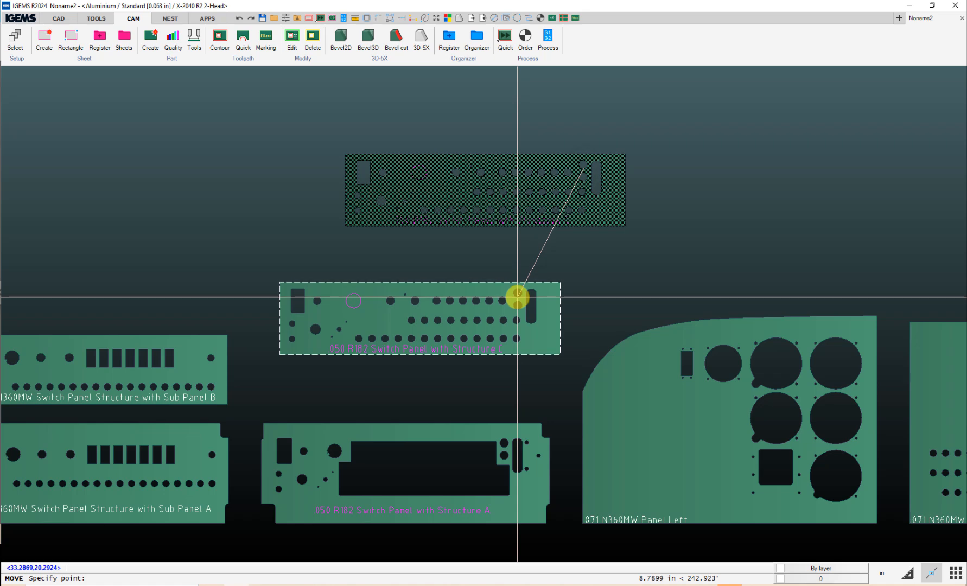
left_click(517, 297)
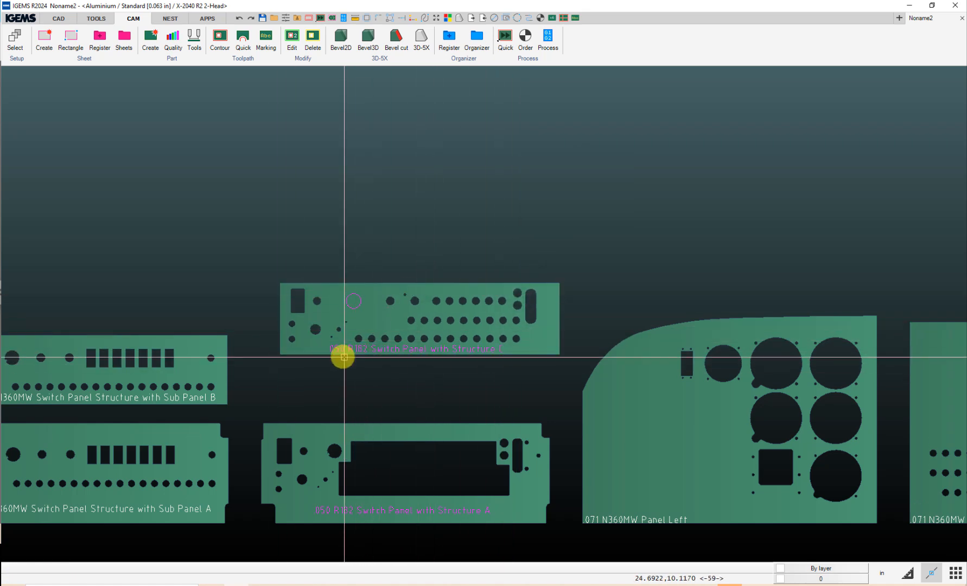
- Move the text label of the N360MW Switch Panel Structure with Sub Panel B out of its part to just above it
scroll(344, 358, "down", 2)
scroll(389, 341, "up", 6)
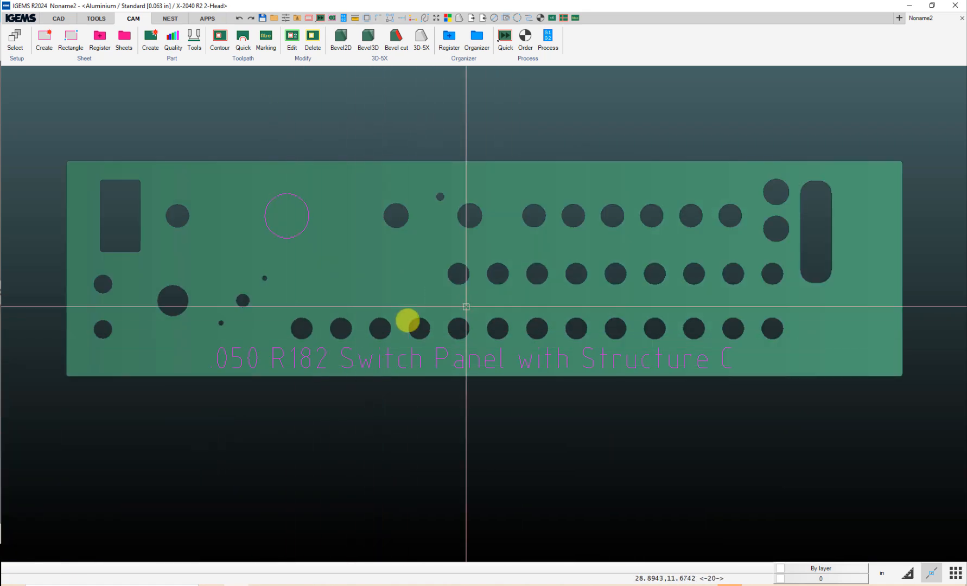
scroll(704, 352, "down", 3)
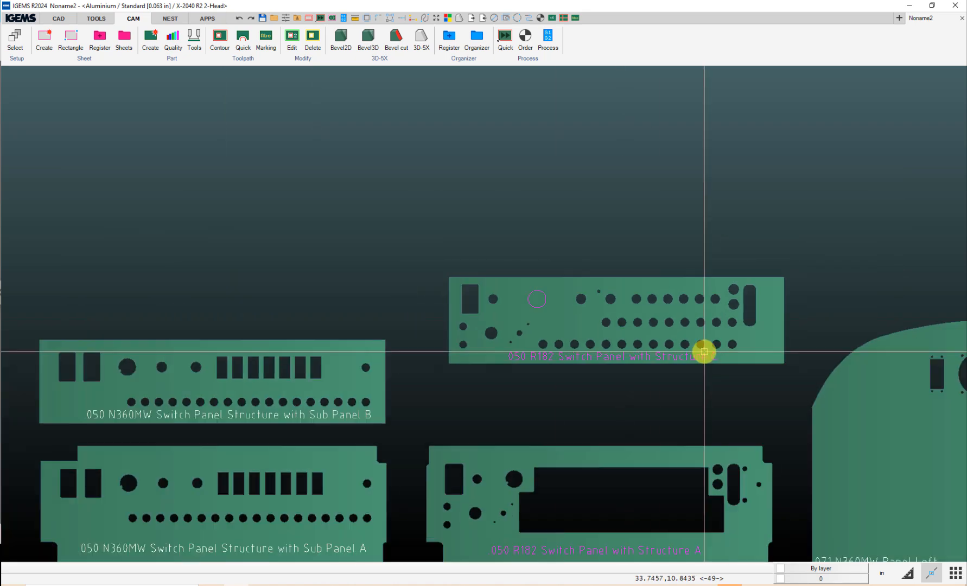
scroll(702, 347, "down", 2)
scroll(356, 393, "up", 4)
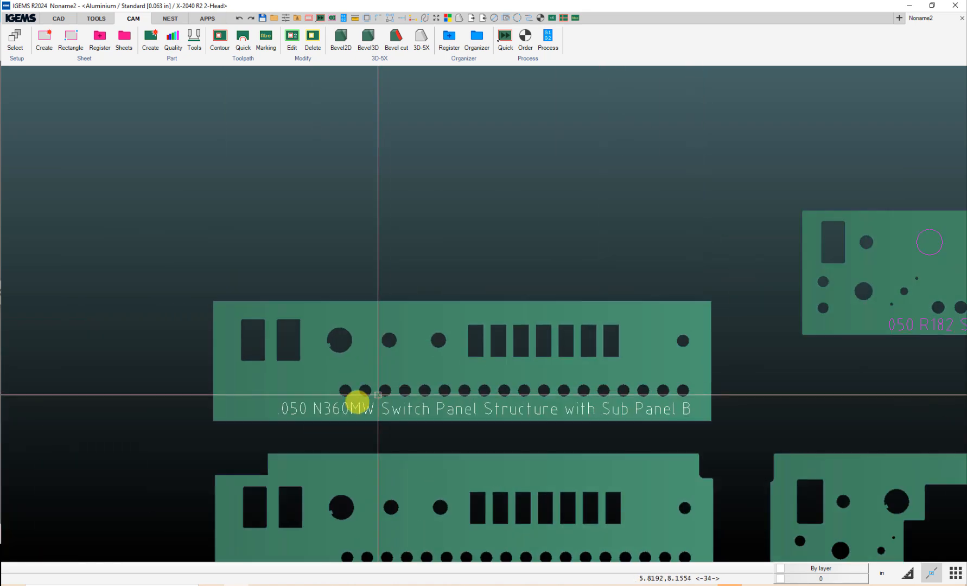
left_click(326, 405)
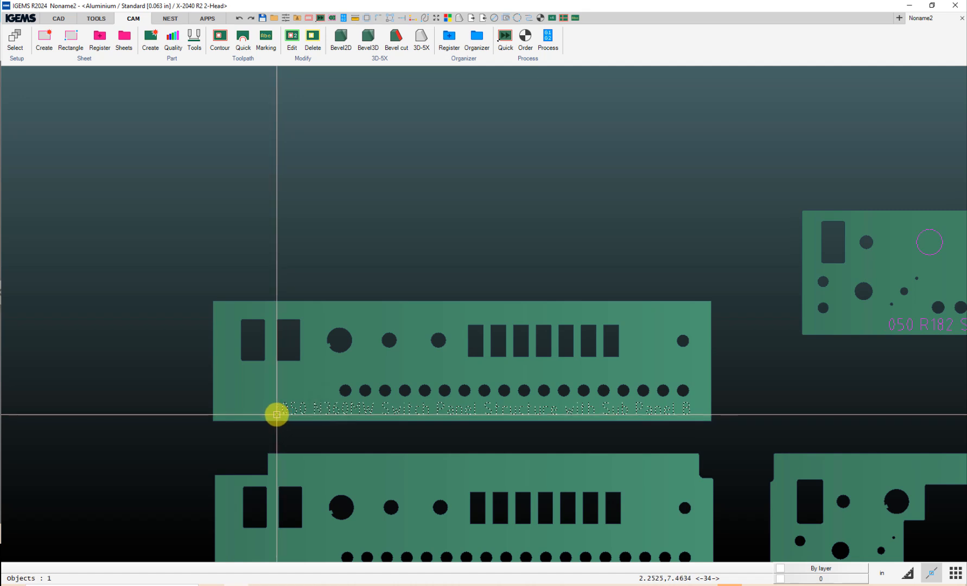
left_click_drag(276, 415, 268, 257)
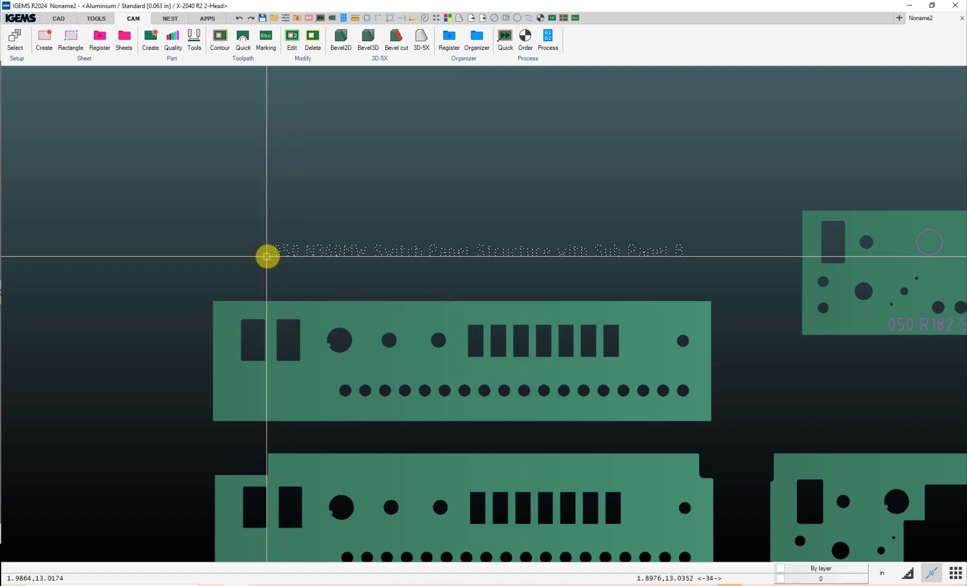
- Check the part name in the properties of the N360MW Switch Panel Structure with Sub Panel B part
double_click(289, 301)
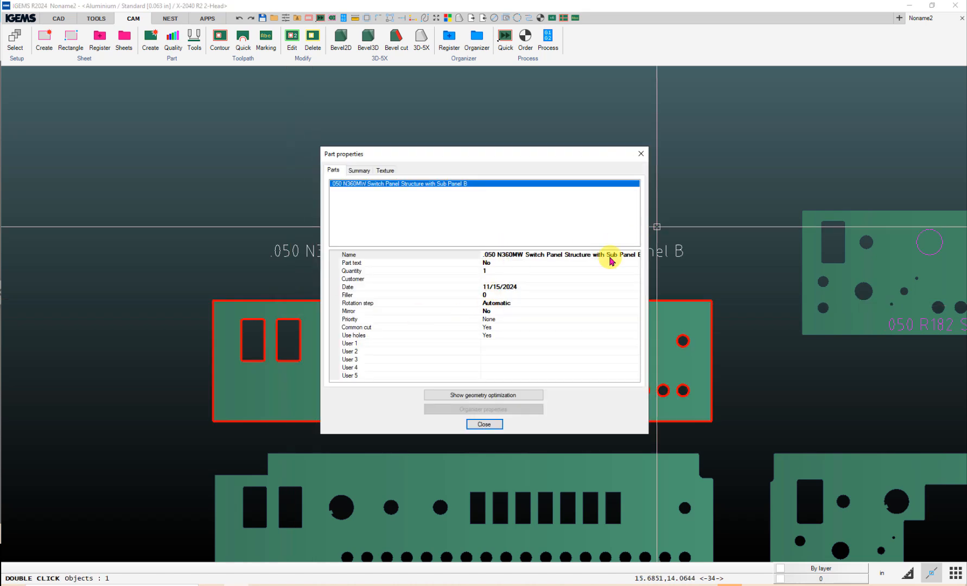
left_click(484, 424)
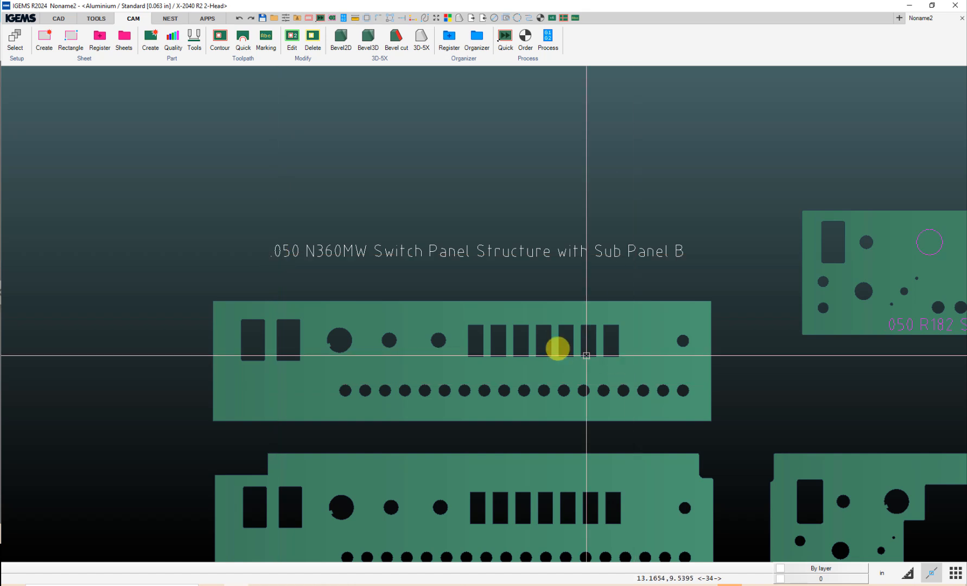
middle_click_drag(470, 410, 432, 304)
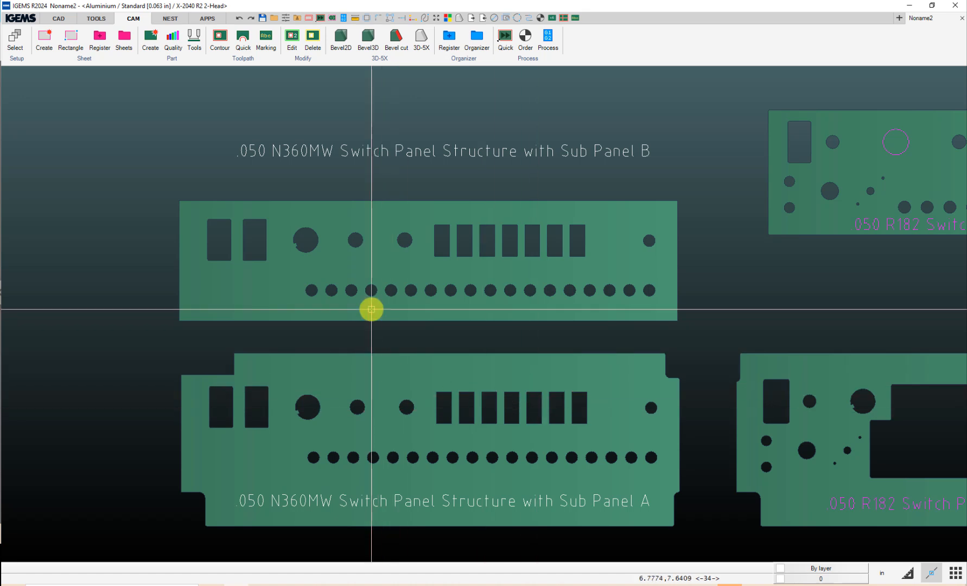
scroll(371, 310, "down", 3)
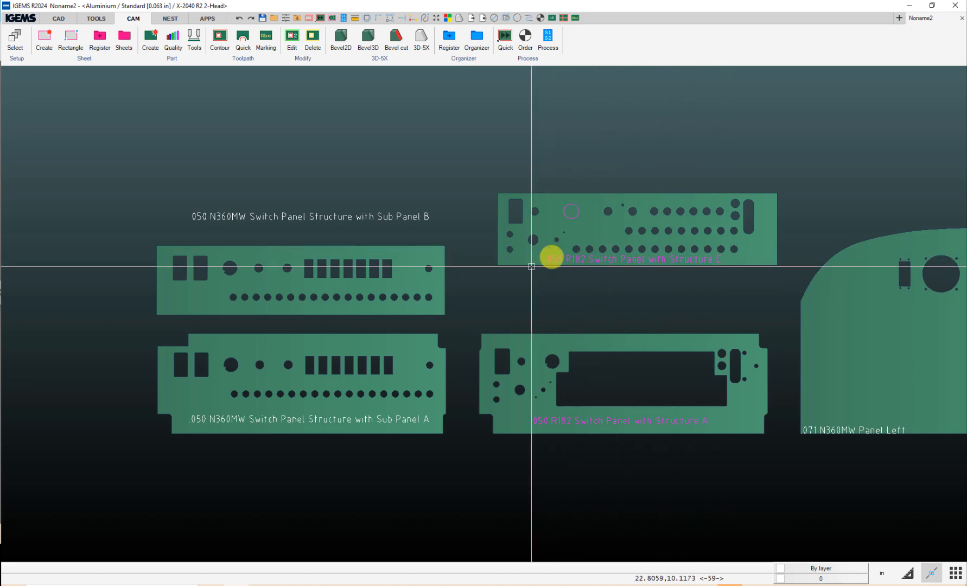
- Move the Sub Panel B text label back inside its part, just below the lower row of holes
left_click(393, 287)
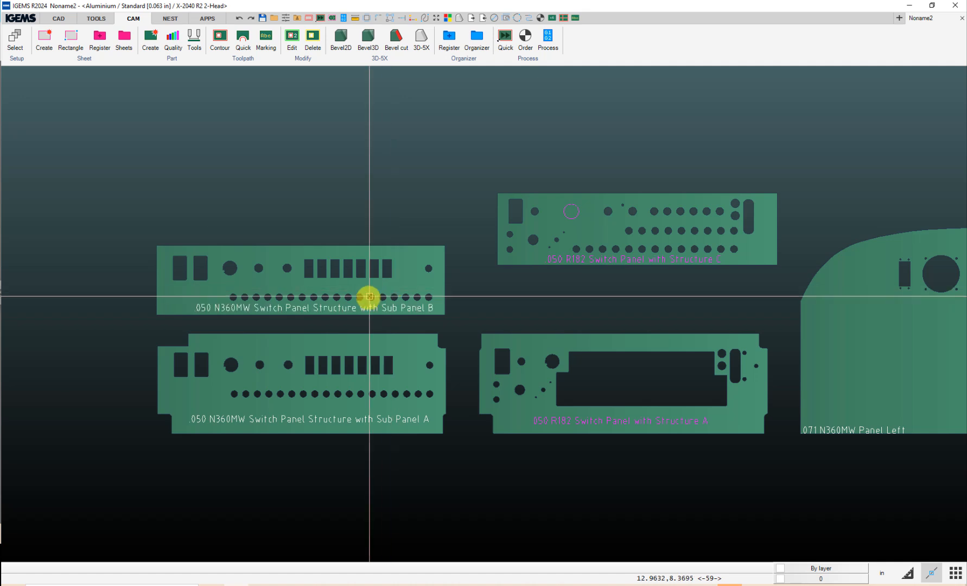
scroll(249, 312, "up", 3)
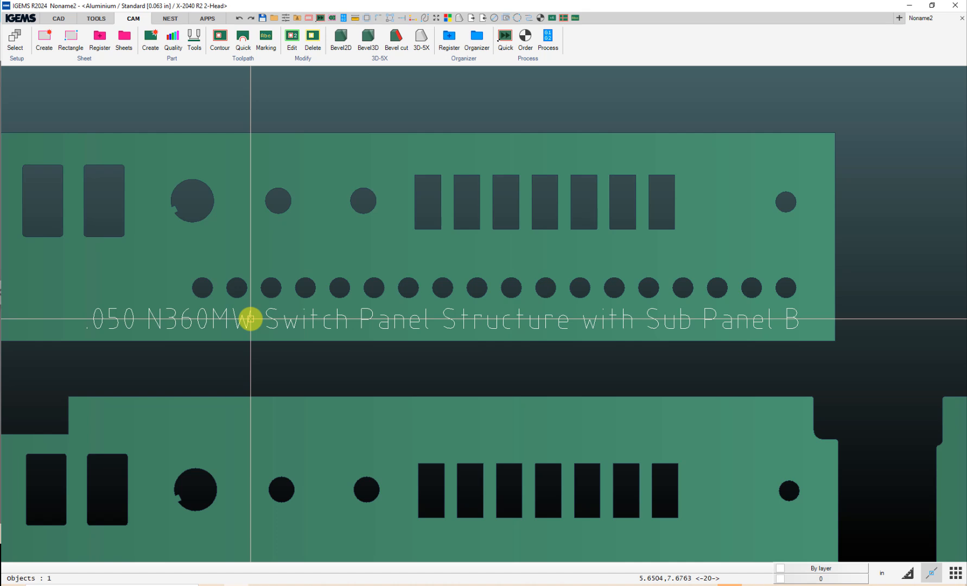
scroll(250, 319, "down", 2)
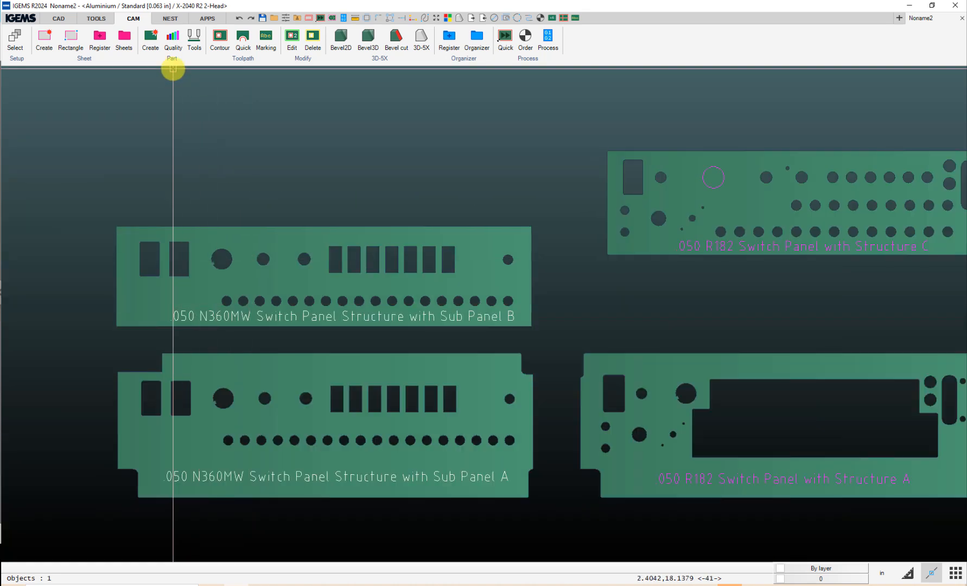
left_click(171, 58)
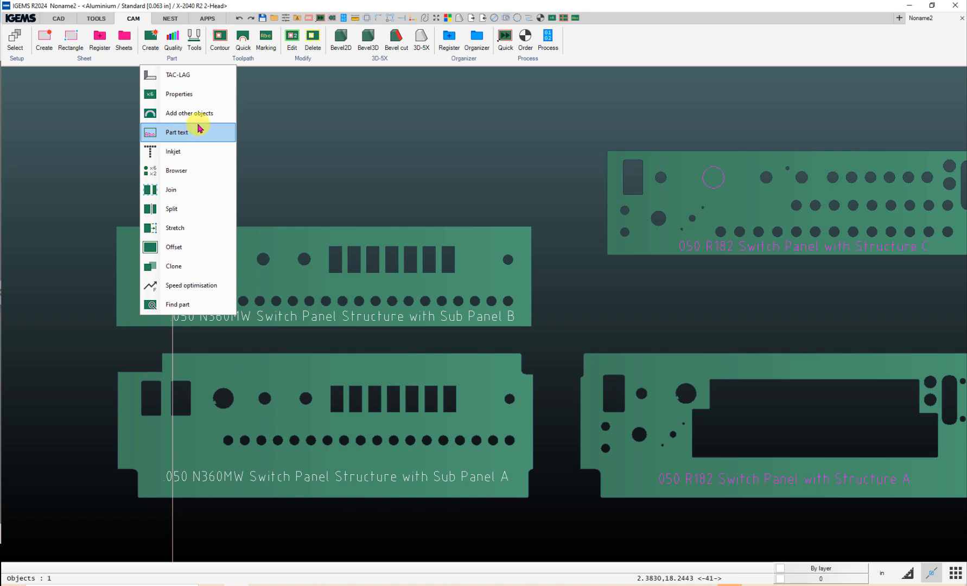
left_click(275, 112)
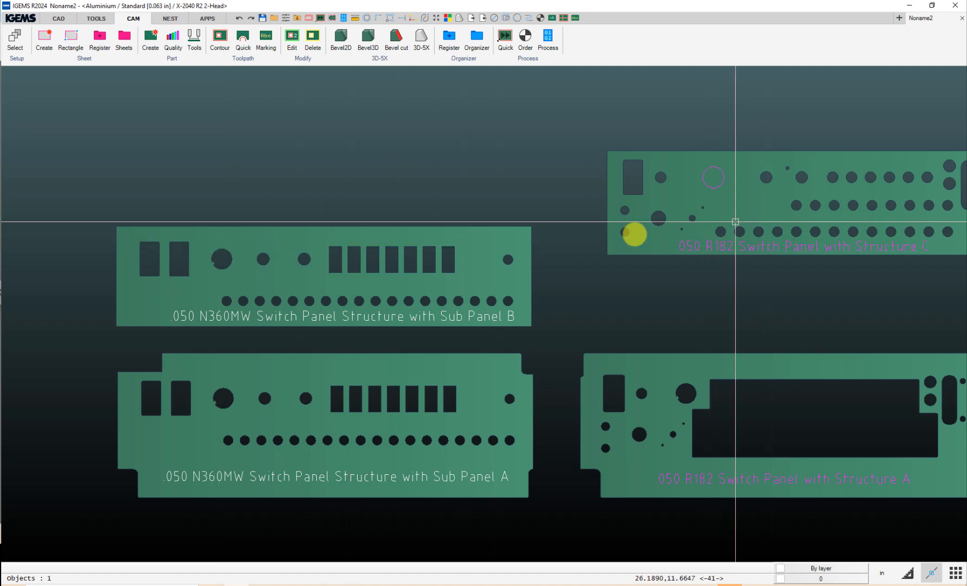
- Draw a horizontal line about 5.5 in long just below the upper edge of the Sub Panel B part
left_click(59, 19)
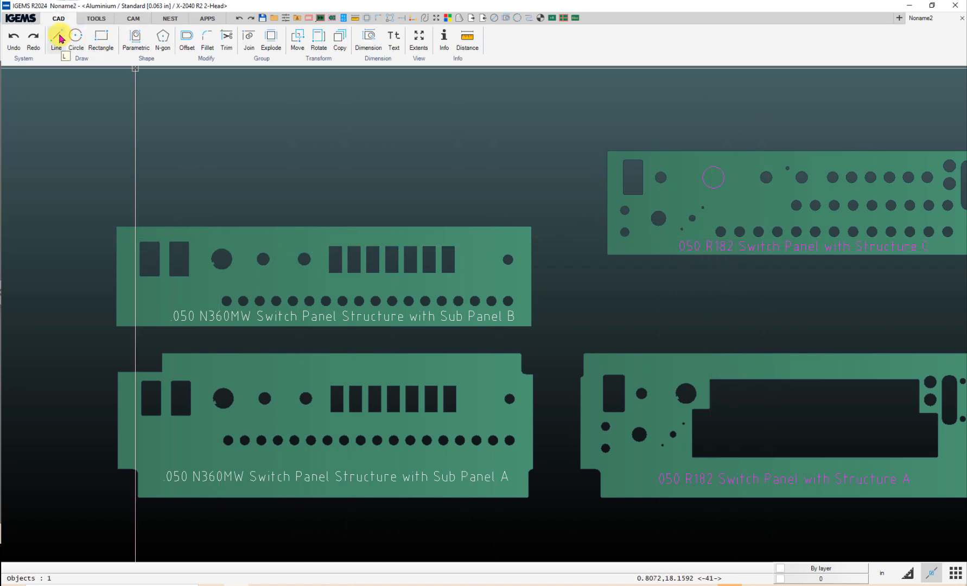
left_click(60, 38)
left_click(250, 237)
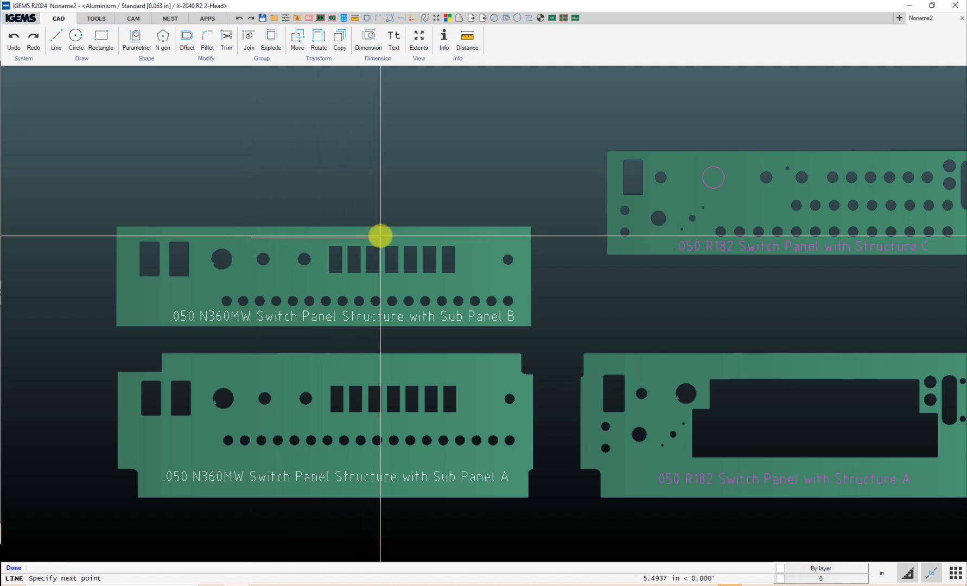
right_click(380, 236)
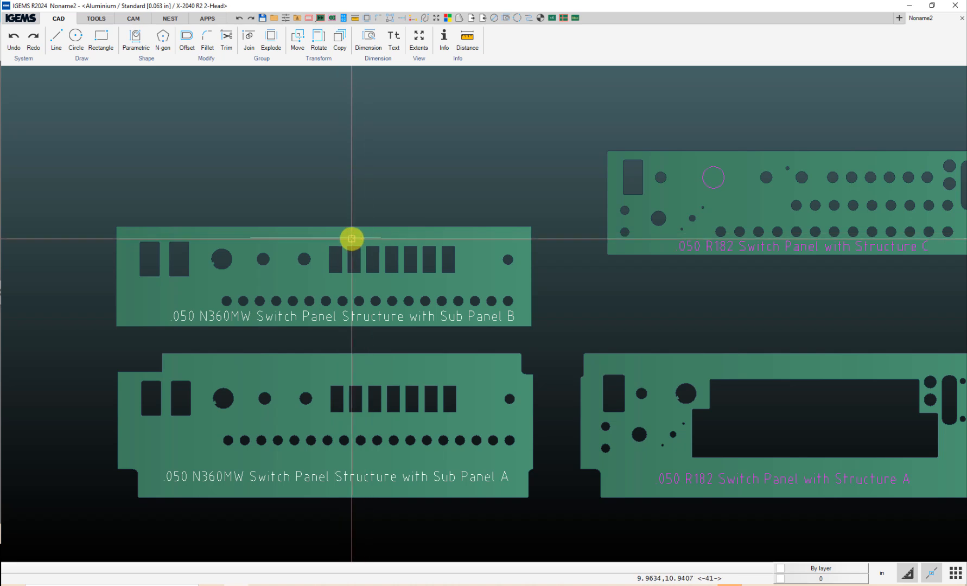
- Add the horizontal line and the text label to the Sub Panel B part as other objects
left_click(132, 19)
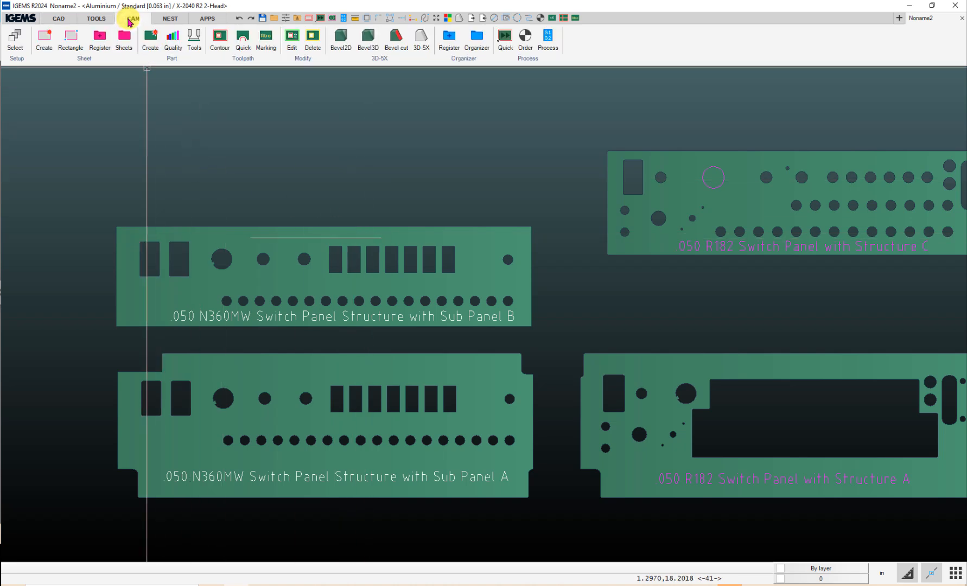
left_click(166, 60)
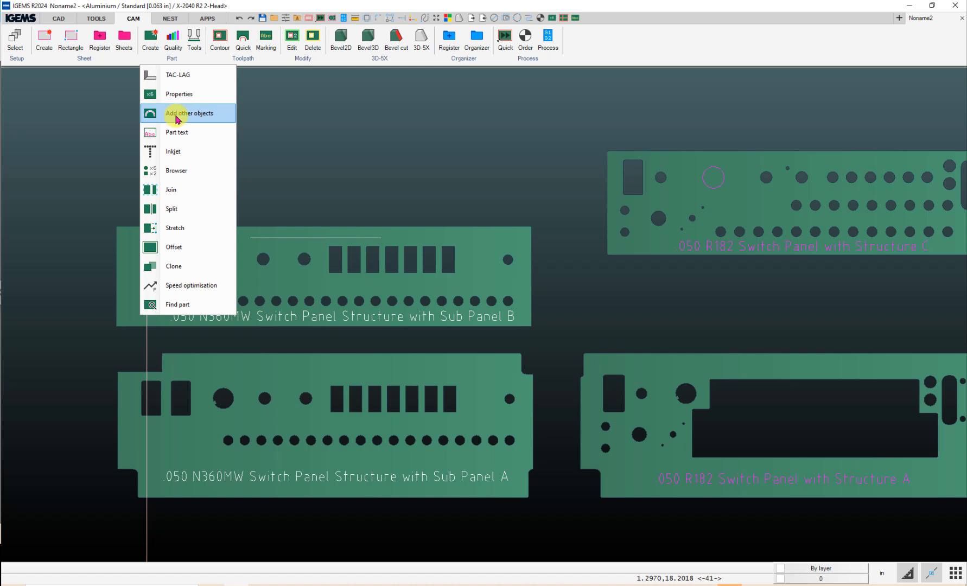
left_click(177, 114)
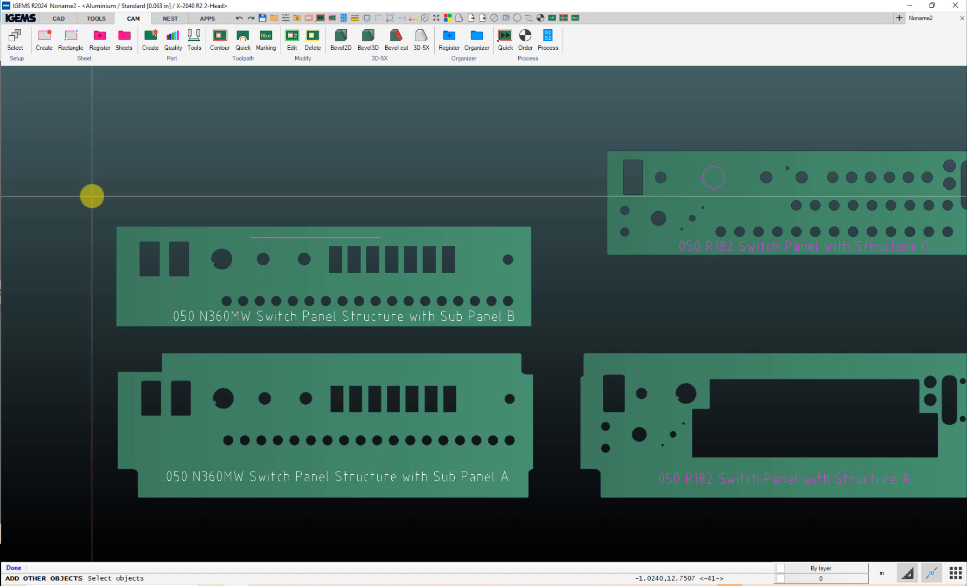
left_click_drag(90, 194, 561, 340)
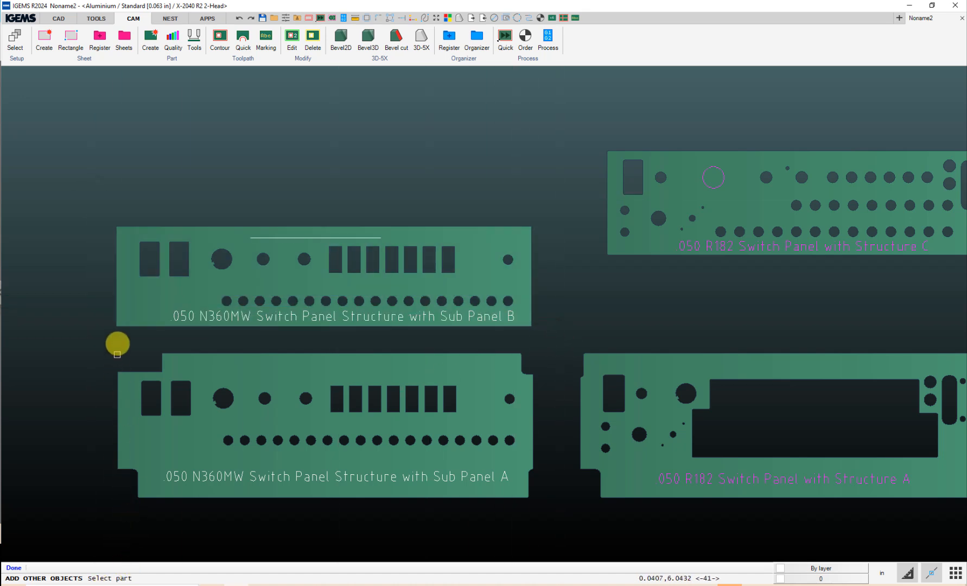
left_click(117, 327)
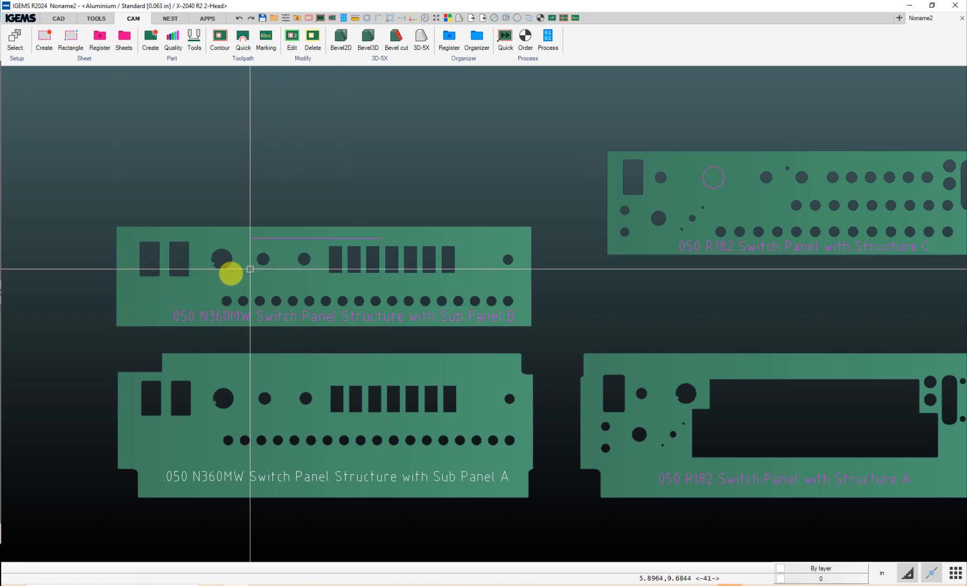
- Move the Sub Panel B part straight up so its lower-left corner lies at 0,10.089
left_click(189, 274)
left_click(116, 327)
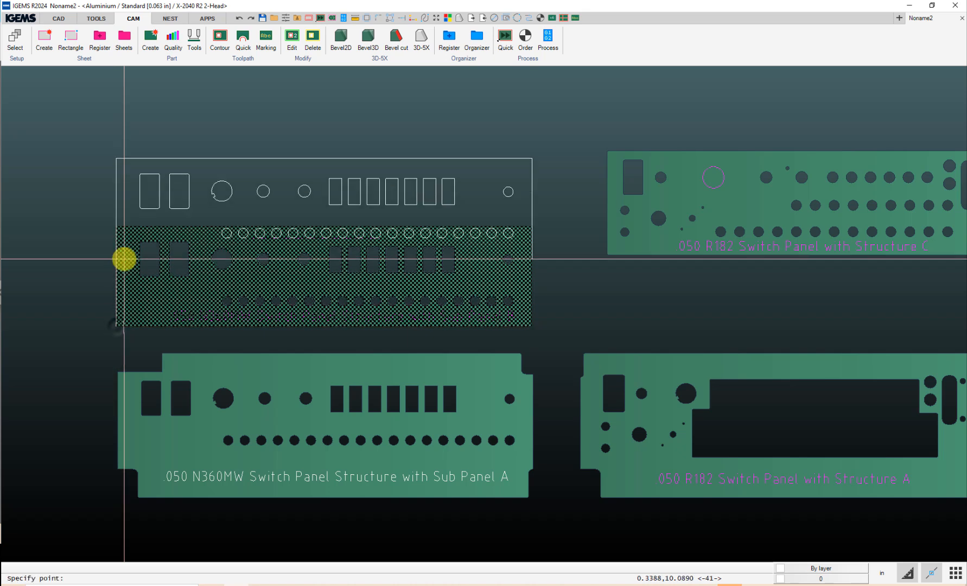
left_click(116, 259)
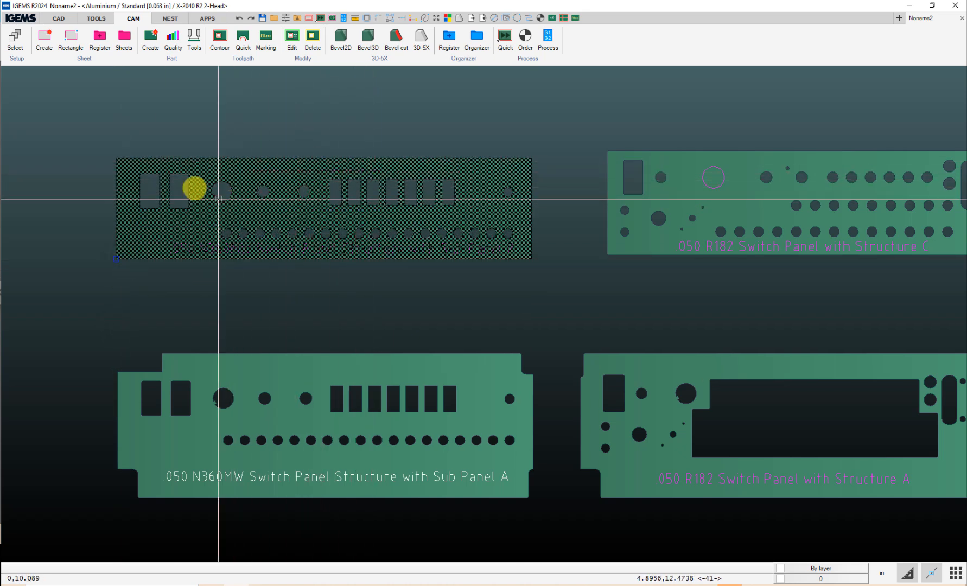
key("Escape")
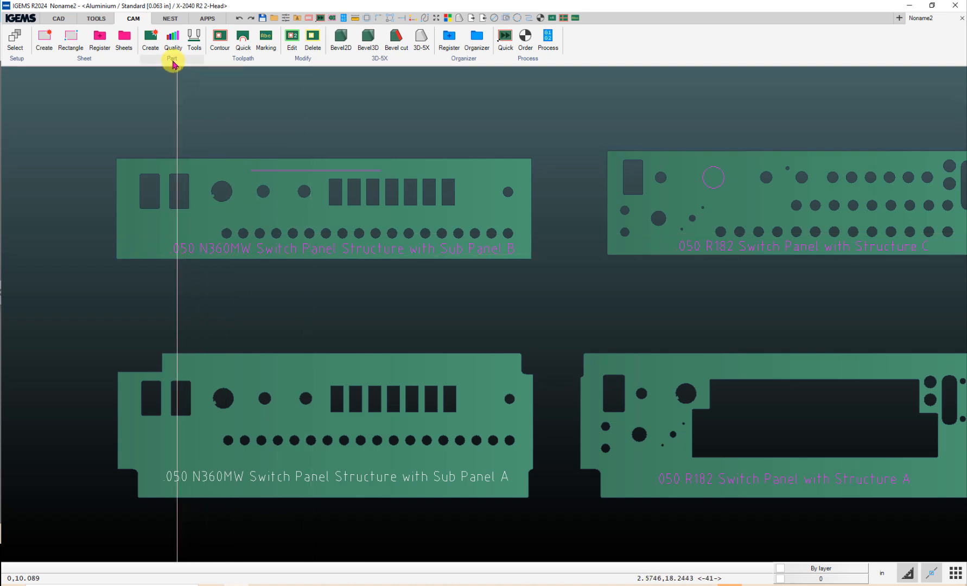
- Generate part text as other objects on the four large instrument panels and the N360MW Sub Panel A part
left_click(173, 59)
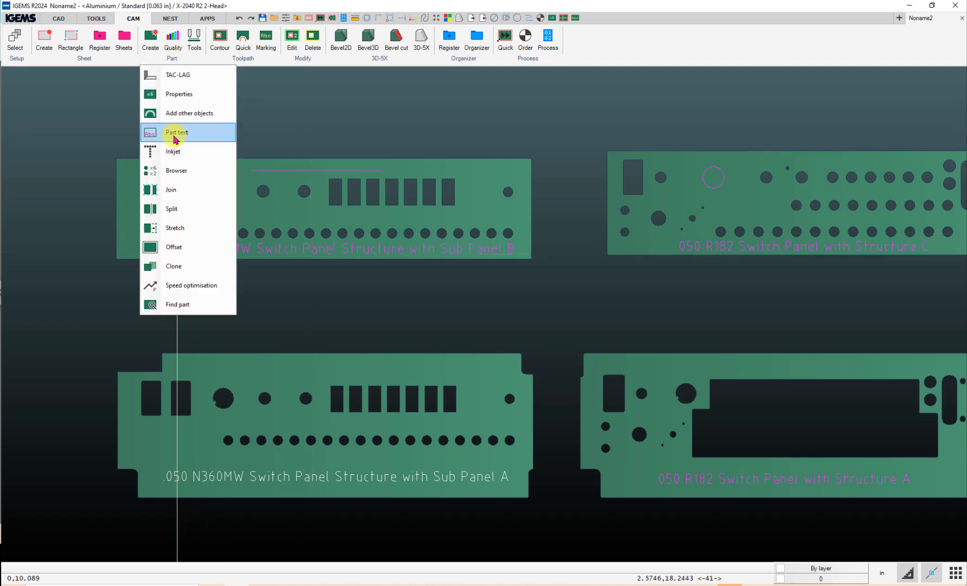
left_click(175, 136)
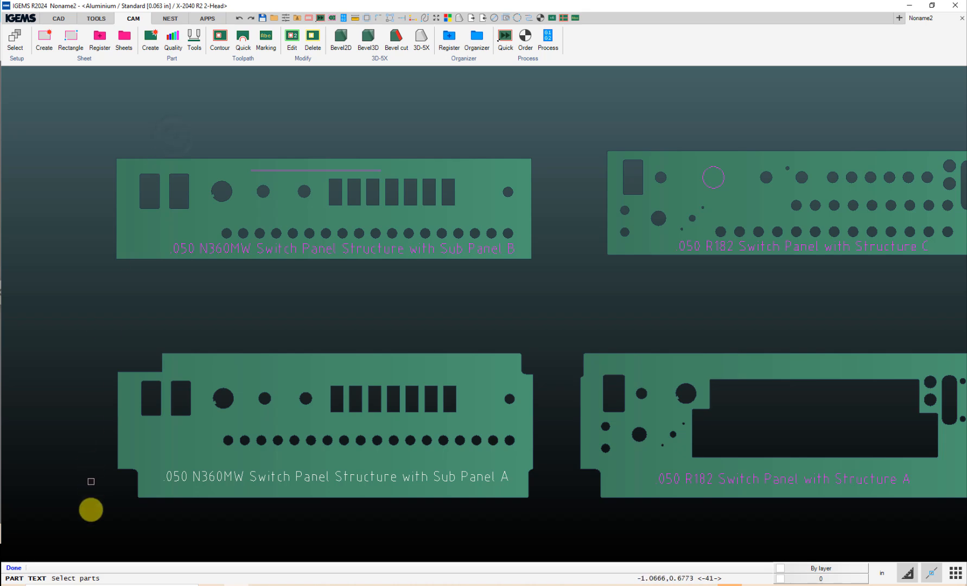
scroll(138, 532, "down", 6)
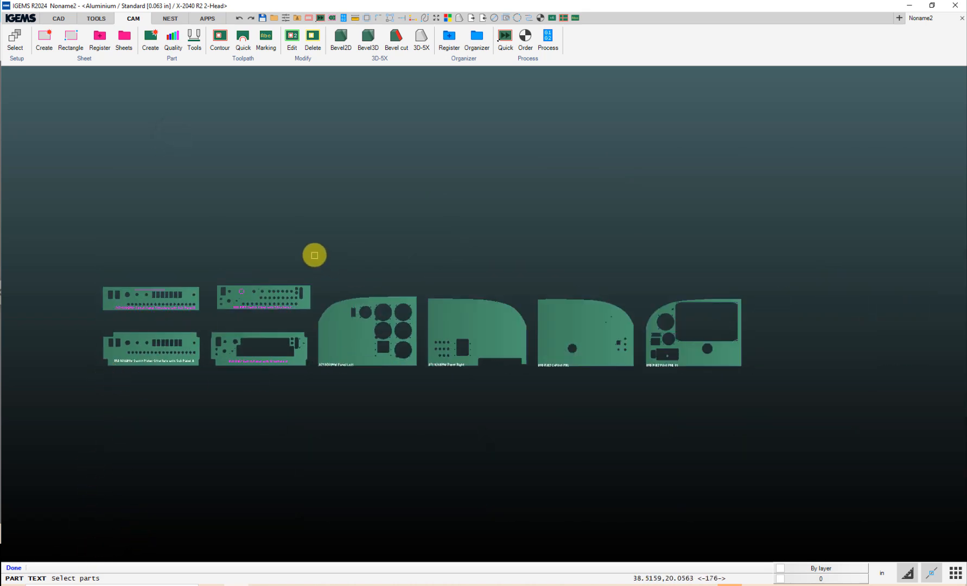
left_click_drag(314, 260, 803, 443)
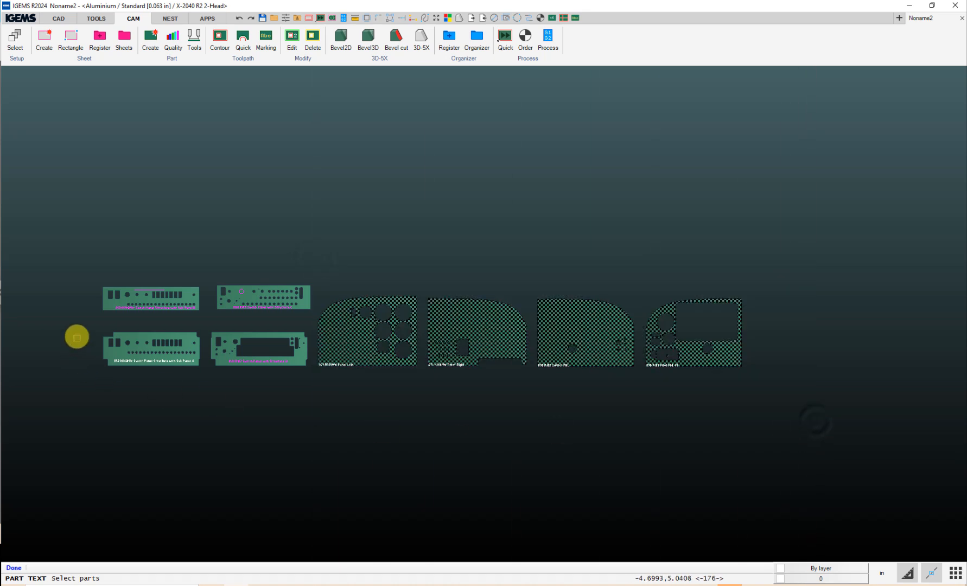
left_click_drag(77, 328, 207, 387)
right_click(206, 388)
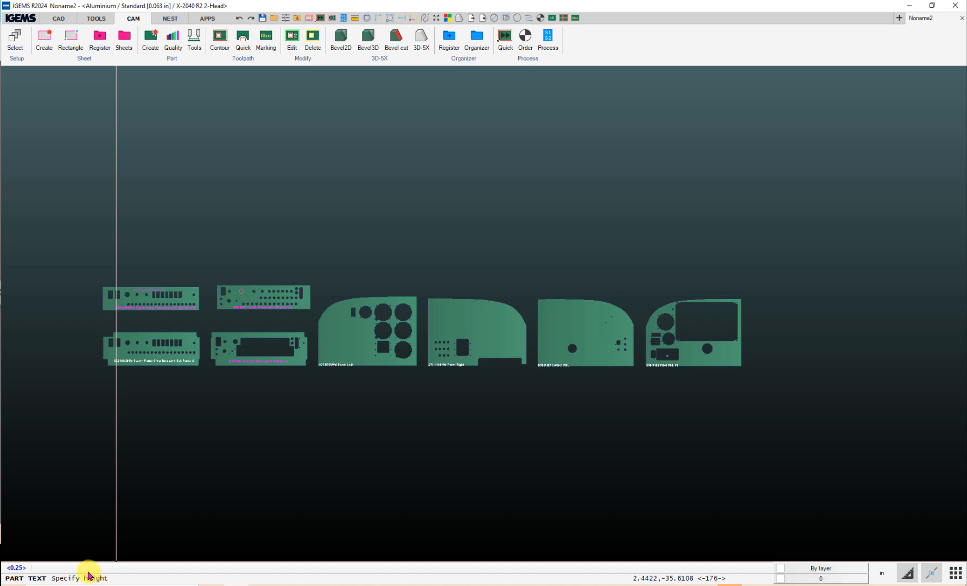
scroll(130, 380, "up", 5)
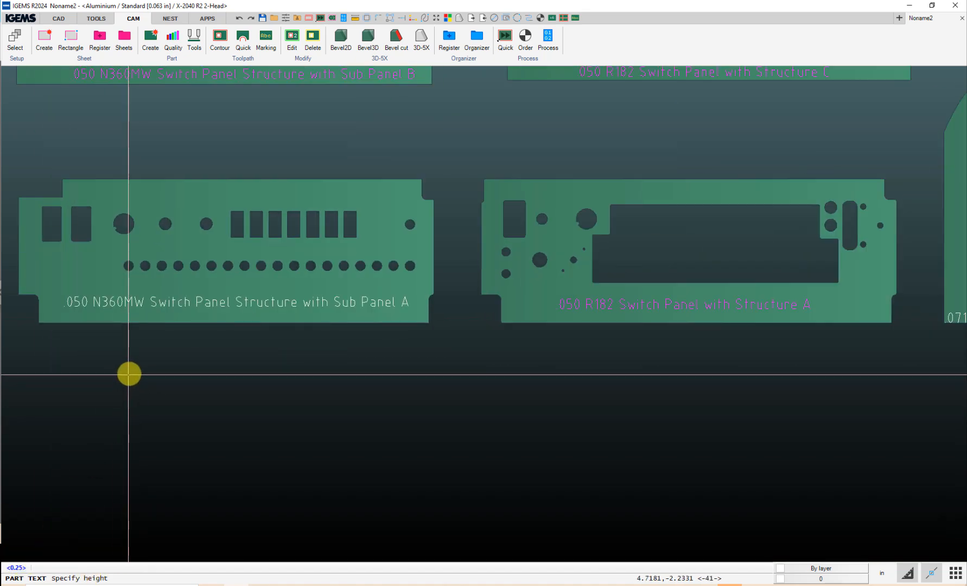
middle_click_drag(129, 374, 197, 441)
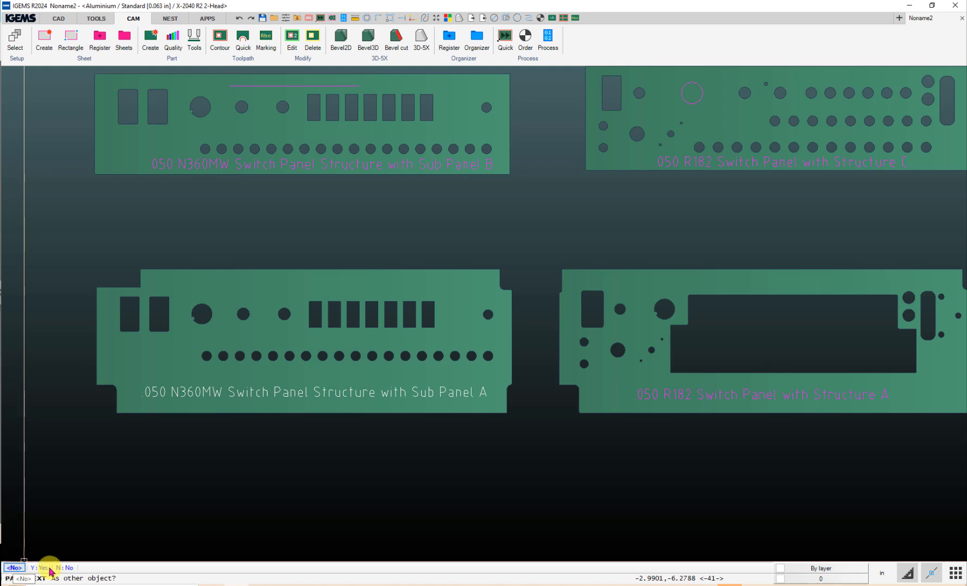
left_click(22, 568)
- Move the Sub Panel A part with its part text straight down, leaving the old white label above it
scroll(91, 291, "up", 5)
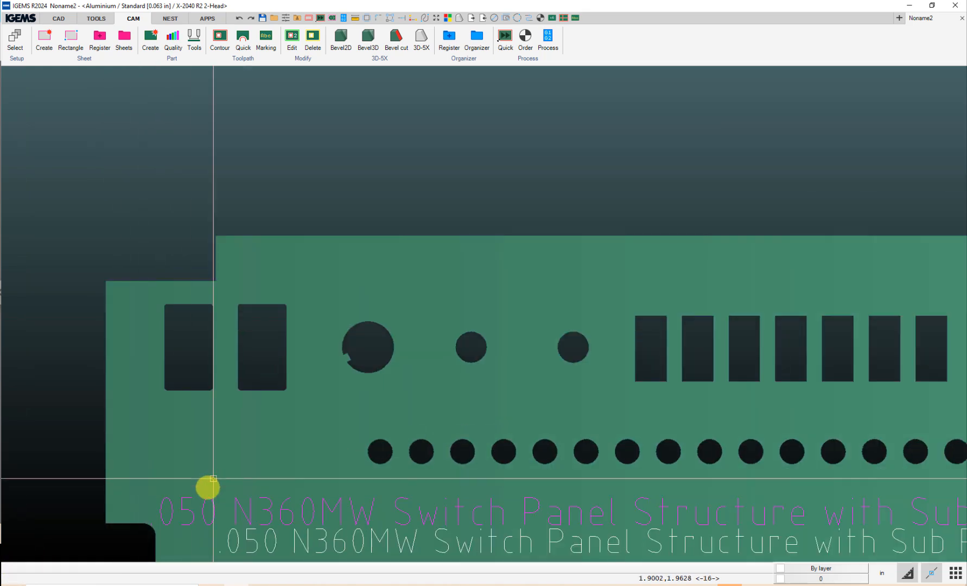
scroll(215, 502, "down", 5)
middle_click_drag(222, 498, 157, 404)
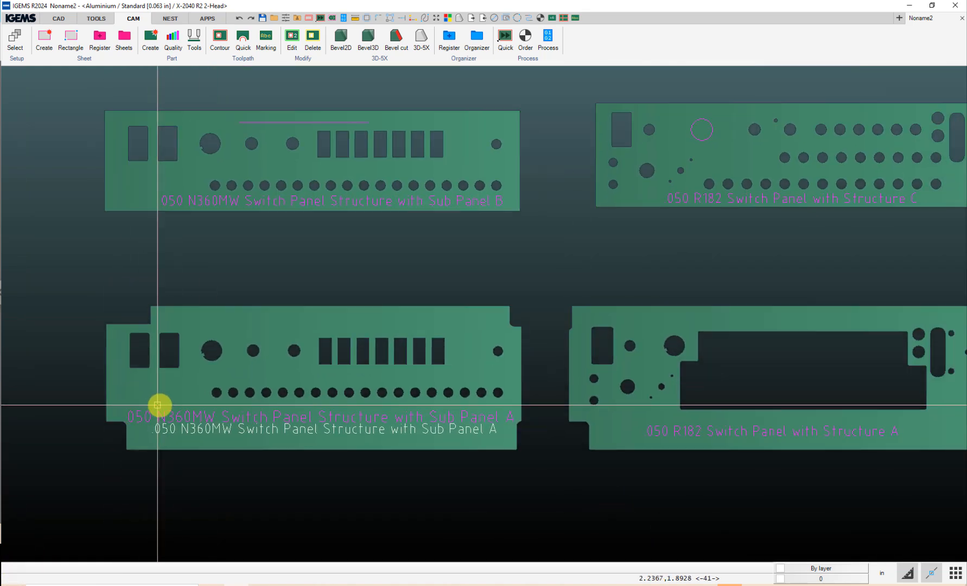
left_click(257, 313)
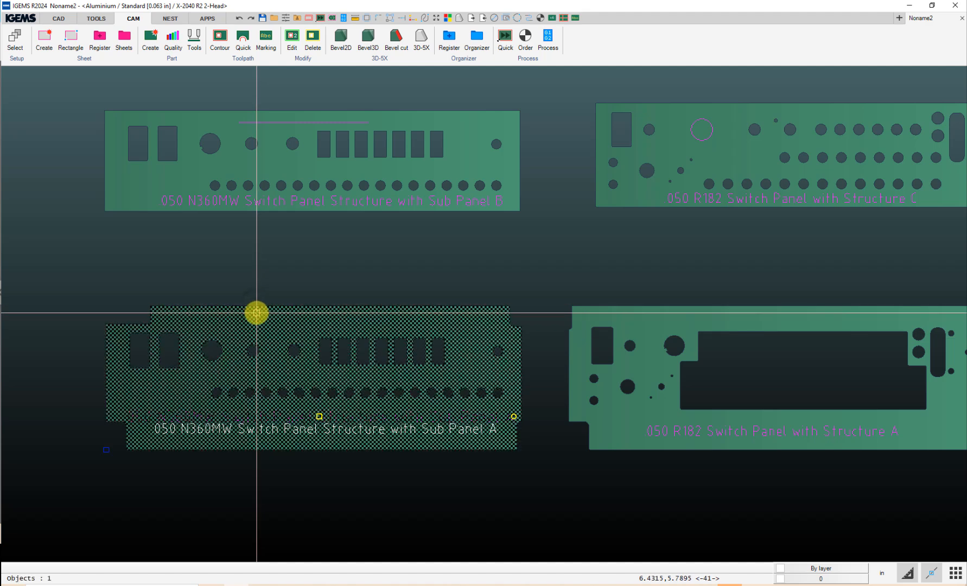
left_click(257, 313)
middle_click_drag(250, 337, 247, 188)
left_click(229, 368)
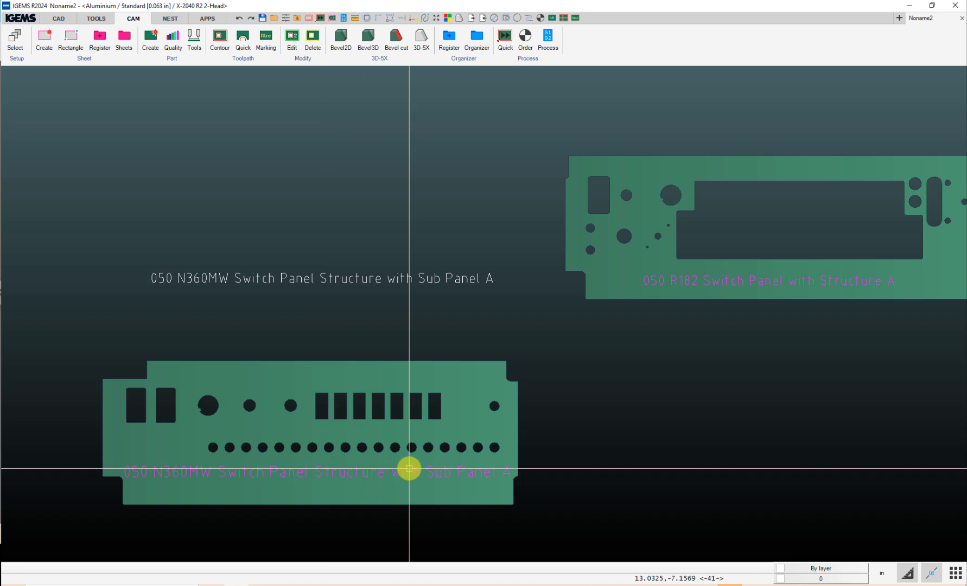
scroll(408, 466, "down", 5)
middle_click_drag(479, 442, 220, 463)
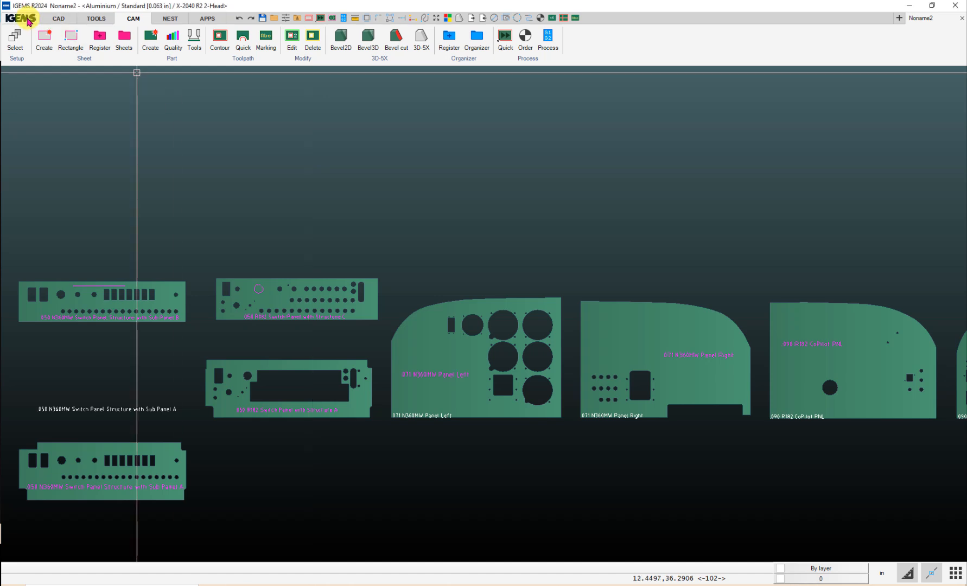
- Set unitless drawings to be treated as Imperial in the general preferences
left_click(28, 22)
mouse_move(46, 173)
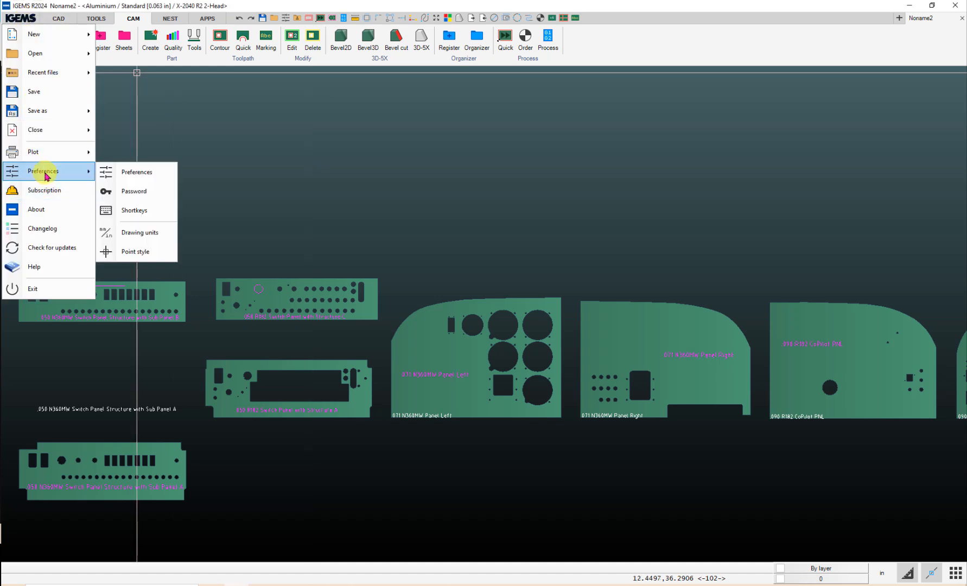
left_click(131, 174)
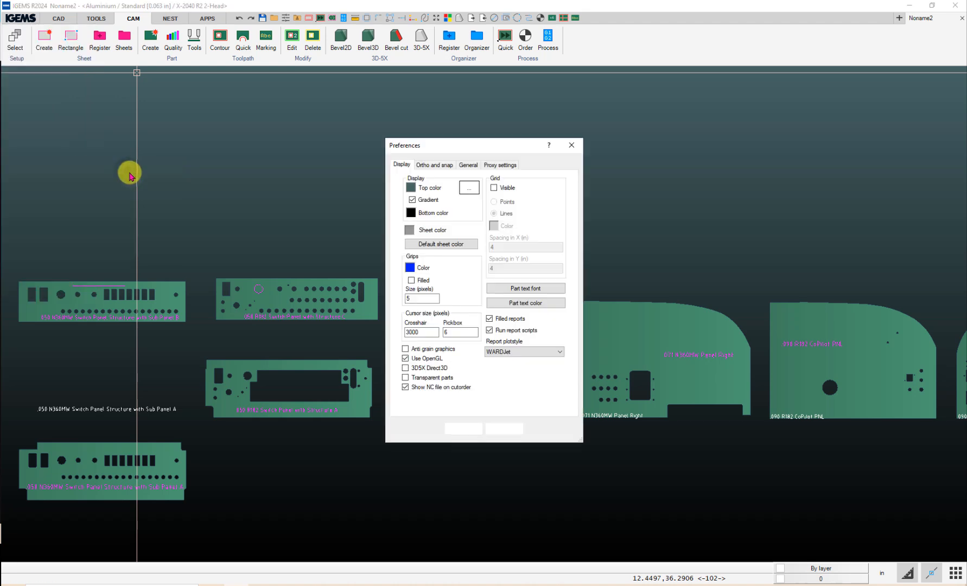
left_click(467, 165)
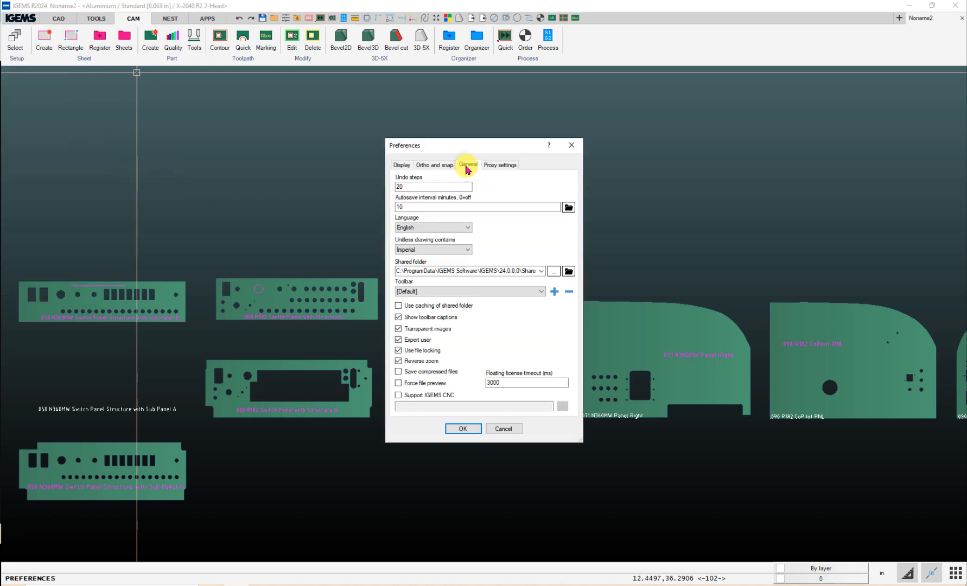
left_click(436, 251)
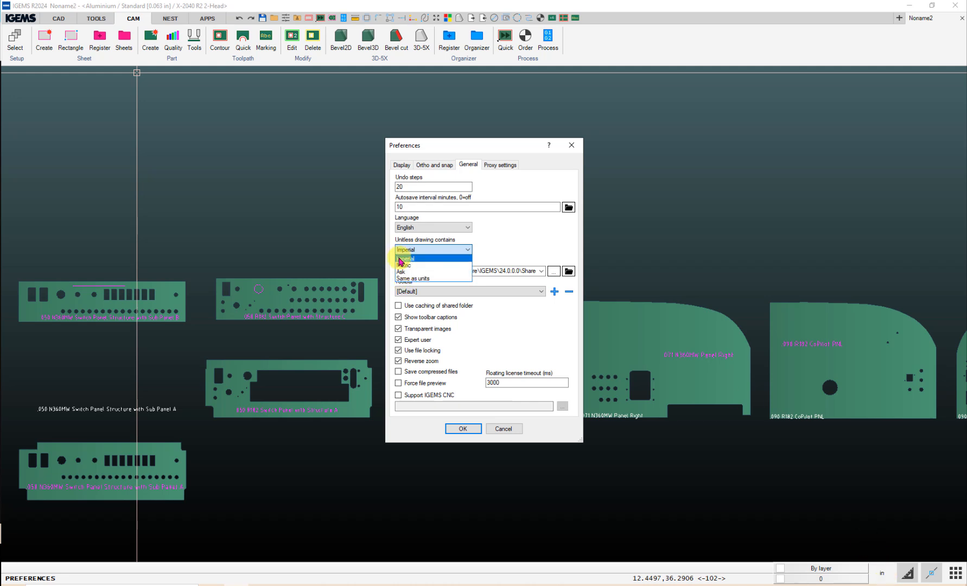
left_click(400, 262)
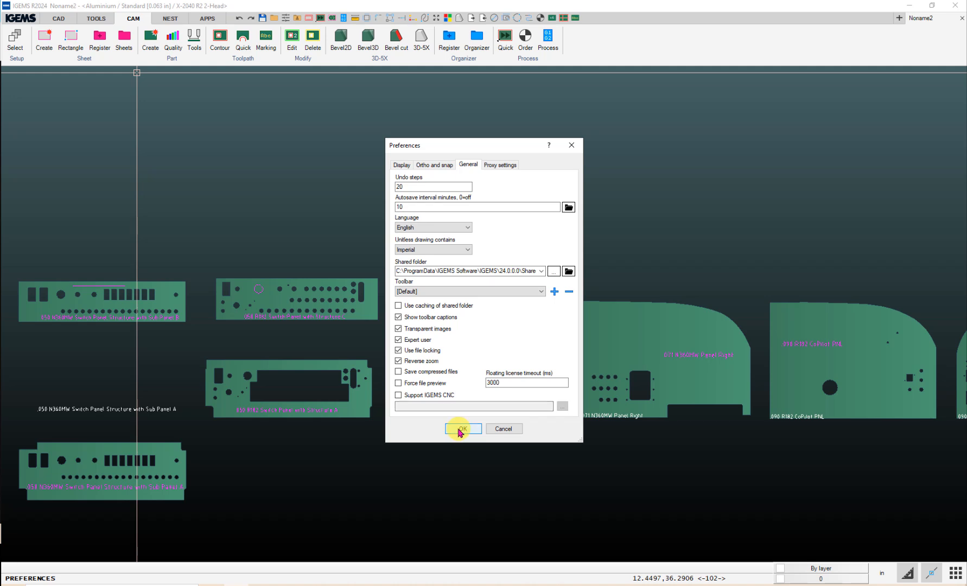
left_click(462, 429)
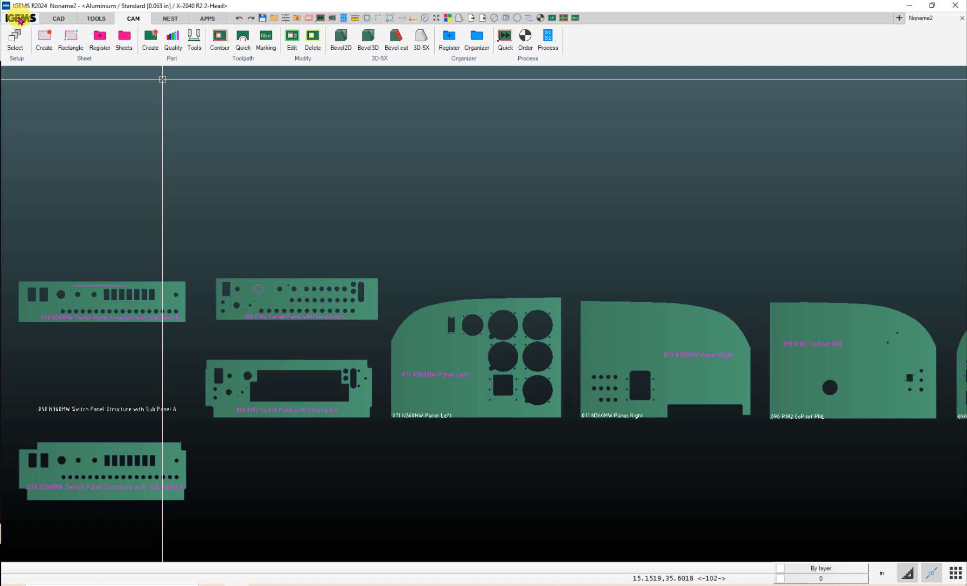
- Start a file import and browse to the Samples folder under C:\Program Files (x86)\IGEMS_R2024\res
left_click(20, 20)
mouse_move(17, 54)
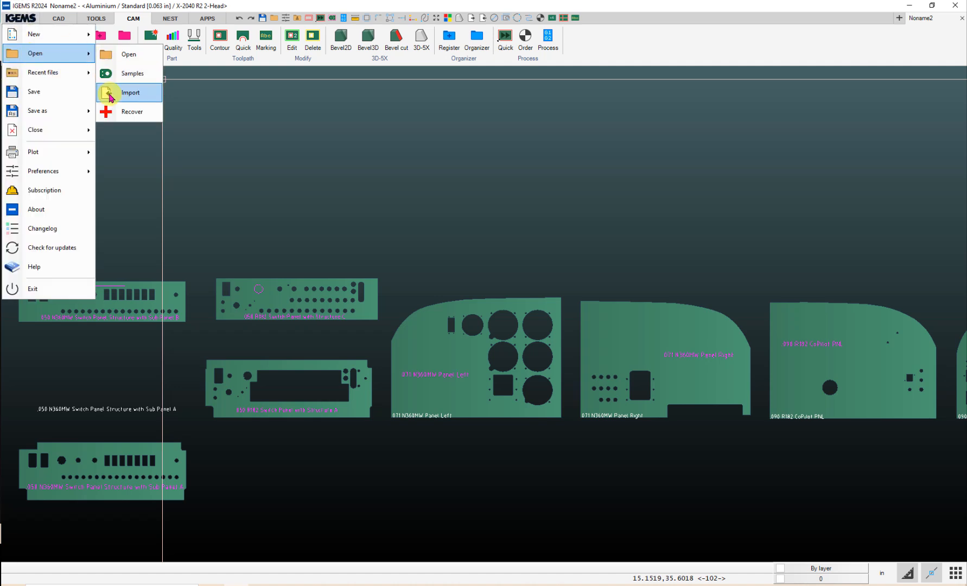
left_click(109, 97)
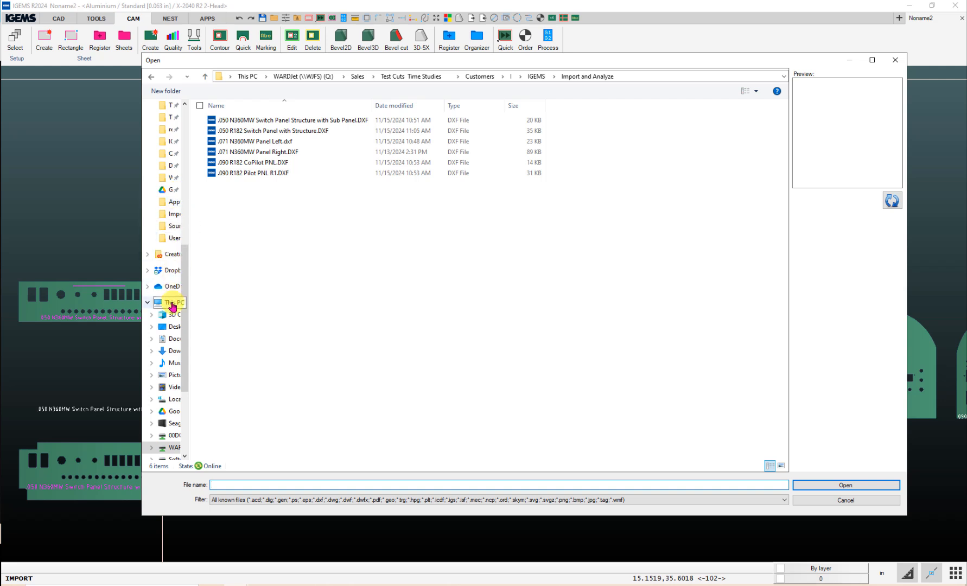
left_click(173, 305)
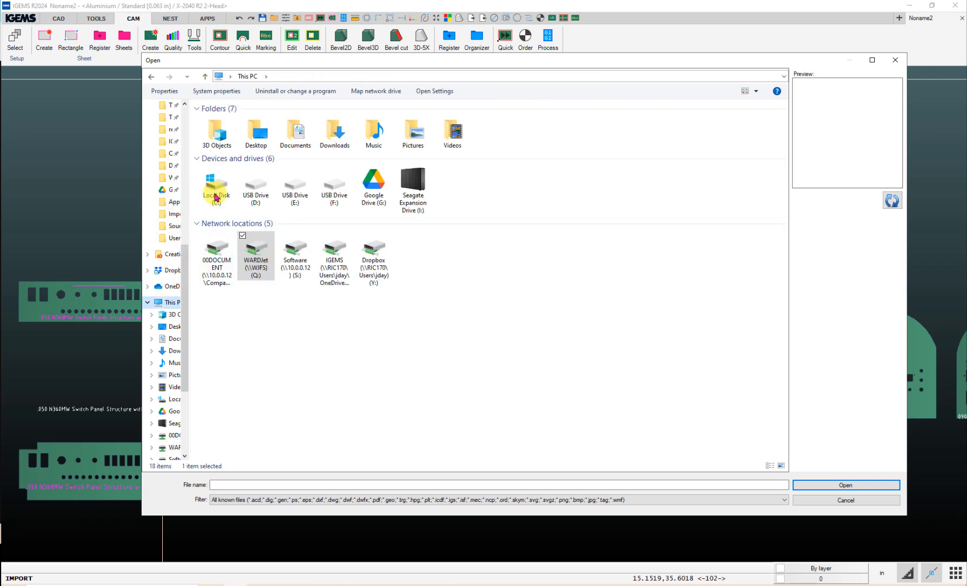
double_click(216, 195)
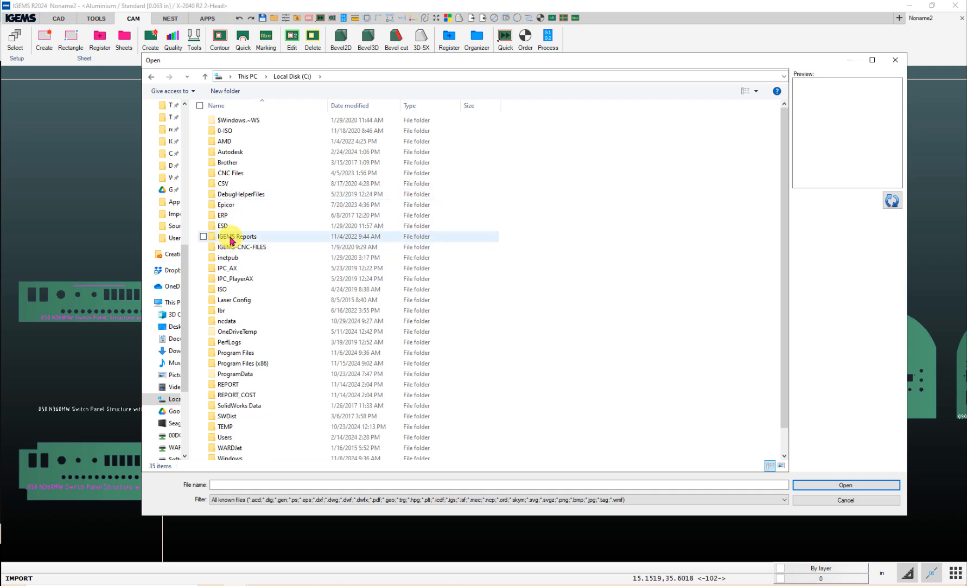
double_click(229, 365)
scroll(236, 360, "down", 9)
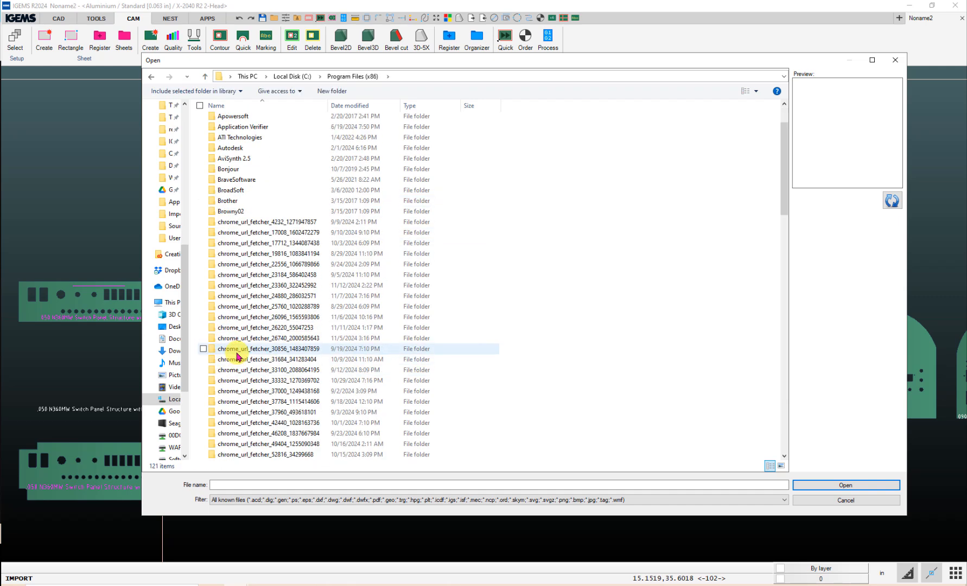
scroll(237, 356, "down", 9)
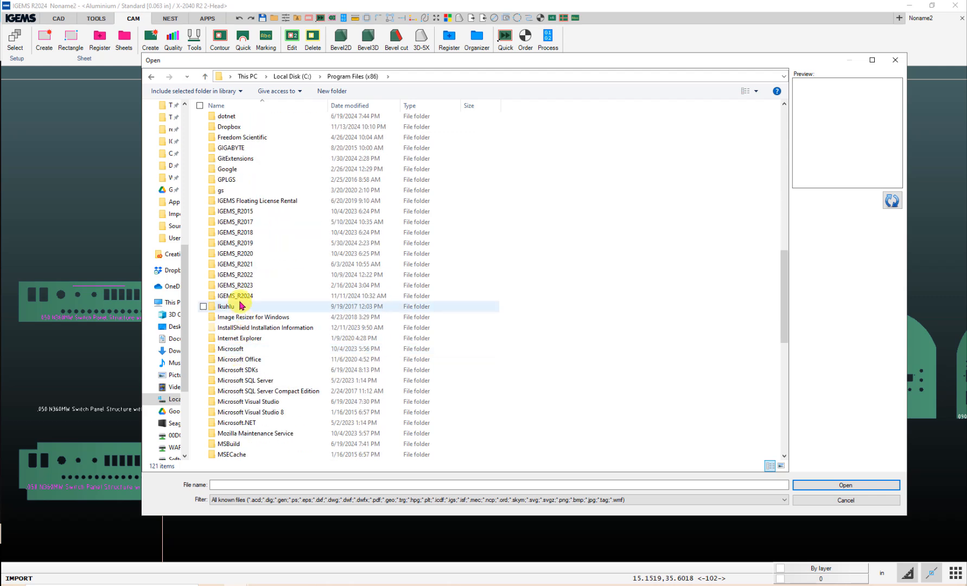
double_click(239, 297)
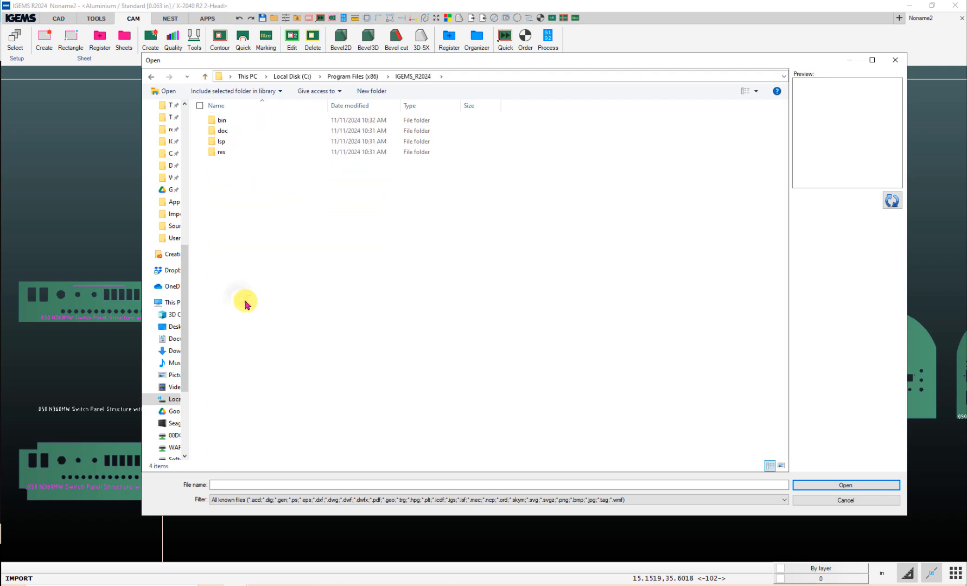
double_click(220, 153)
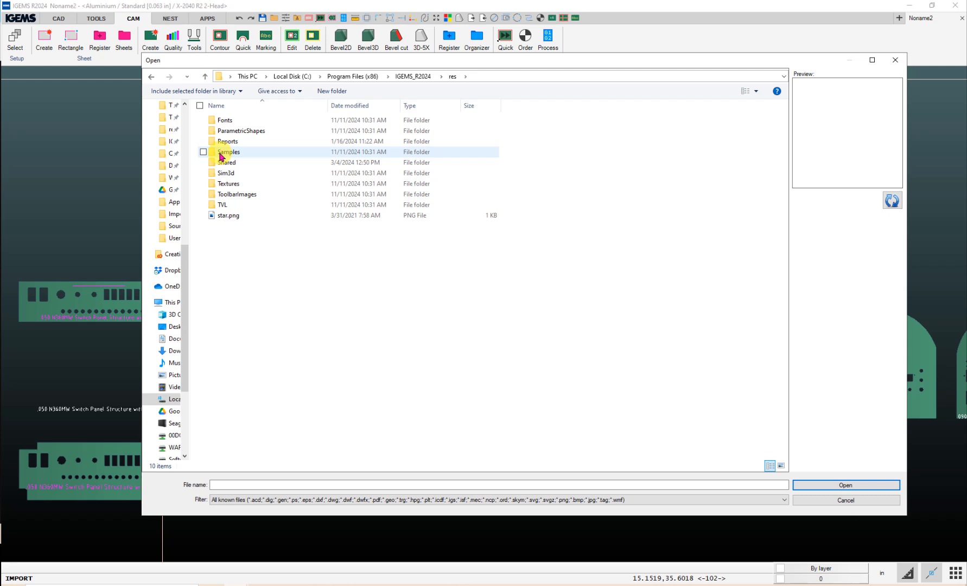
double_click(221, 154)
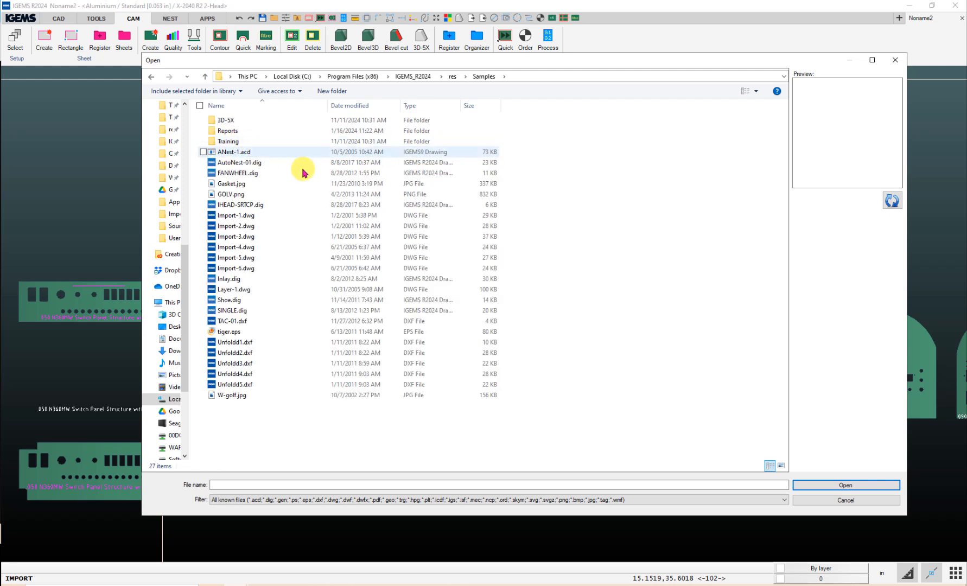
- Import the sample drawing Import-1.dwg with manual placement and its filename inserted
left_click(222, 216)
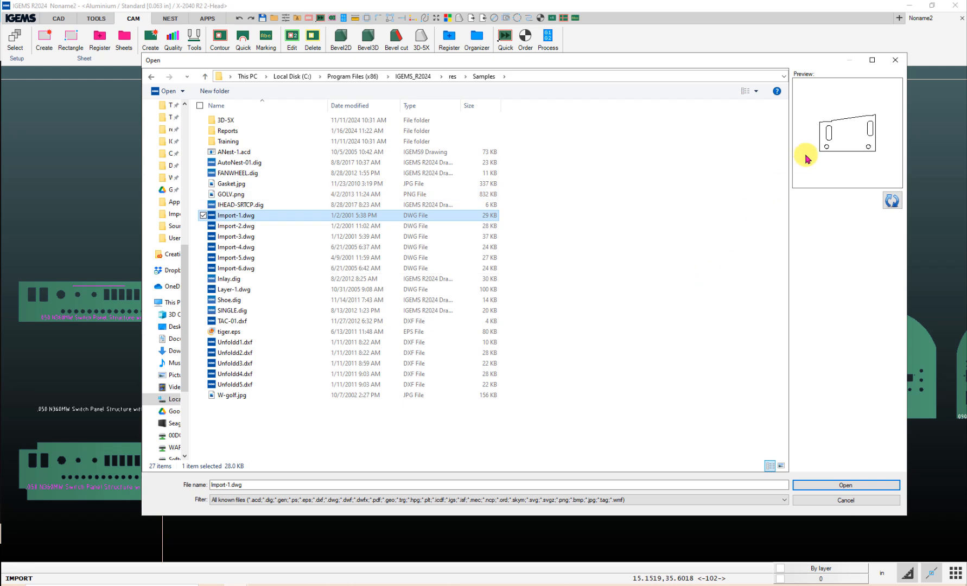
left_click(842, 487)
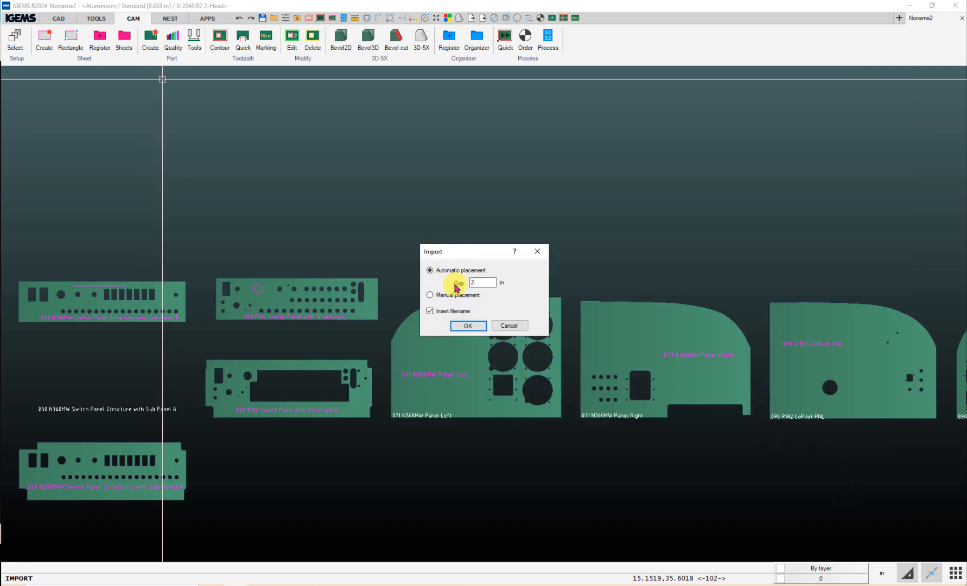
left_click(430, 296)
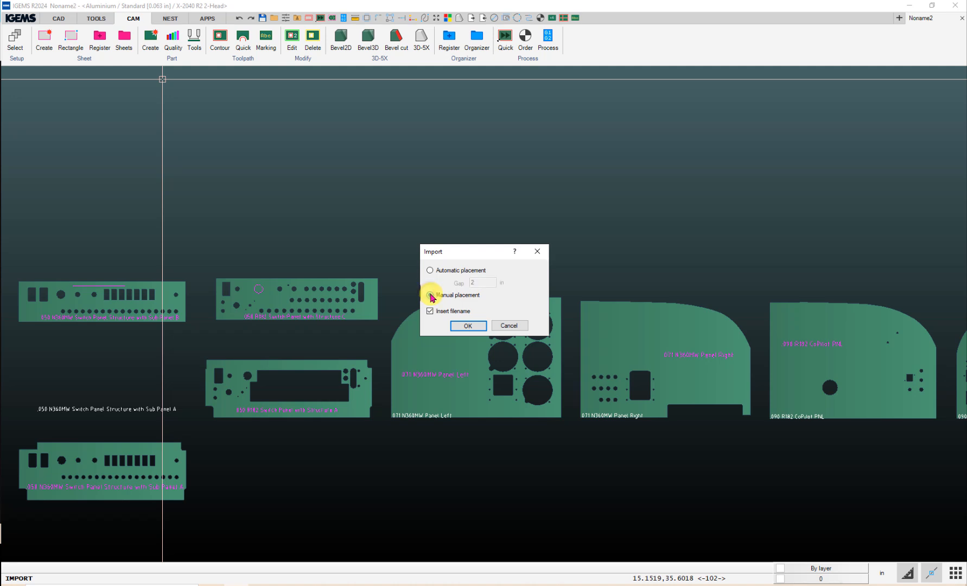
left_click(467, 327)
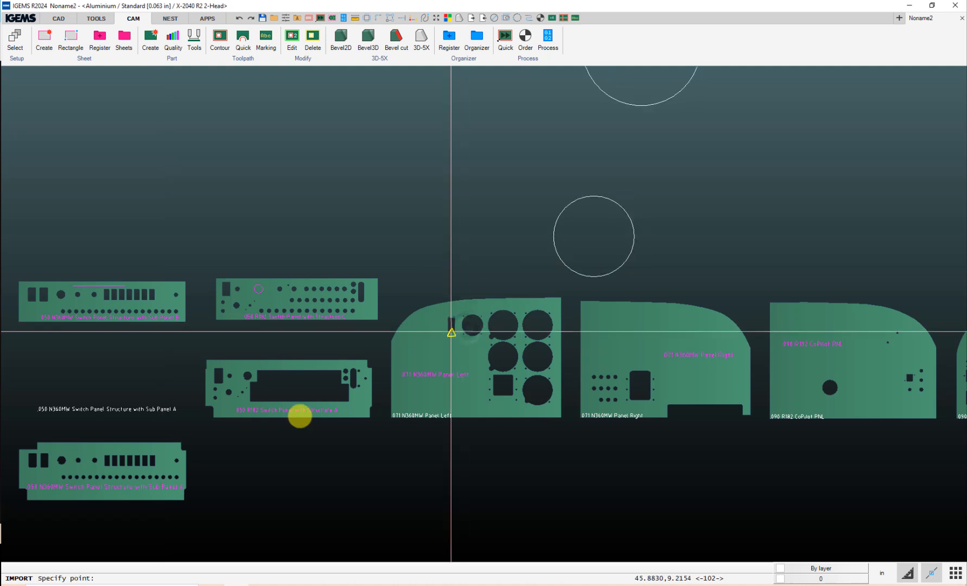
- Place the imported Import-1 outline directly above the row of green panel parts
scroll(284, 353, "down", 6)
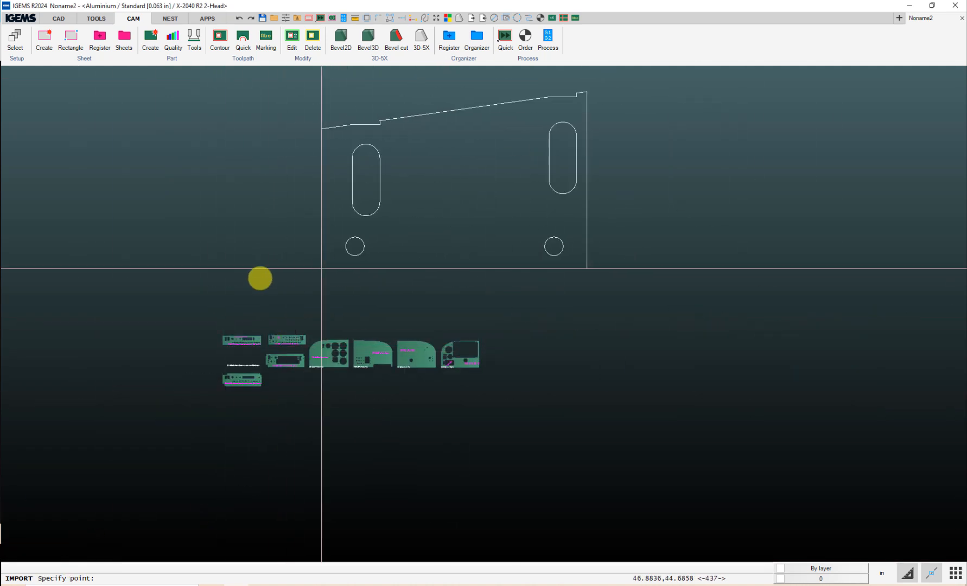
middle_click_drag(228, 343, 190, 383)
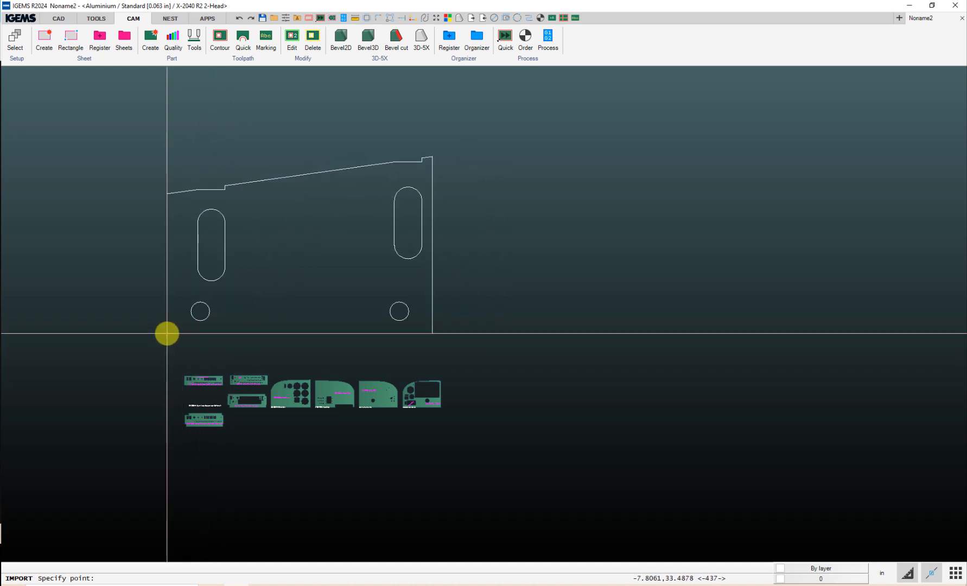
scroll(166, 333, "up", 4)
scroll(207, 385, "down", 1)
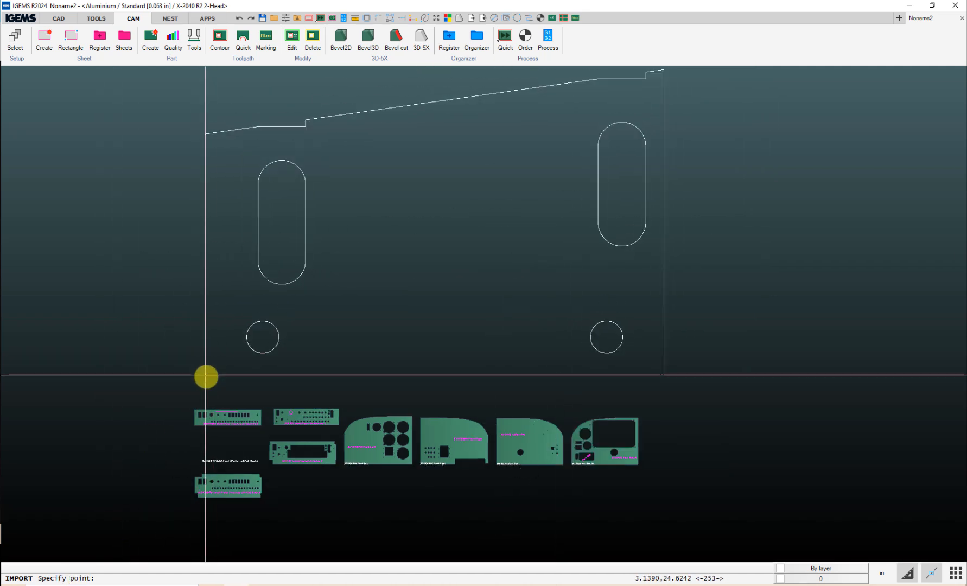
left_click(201, 381)
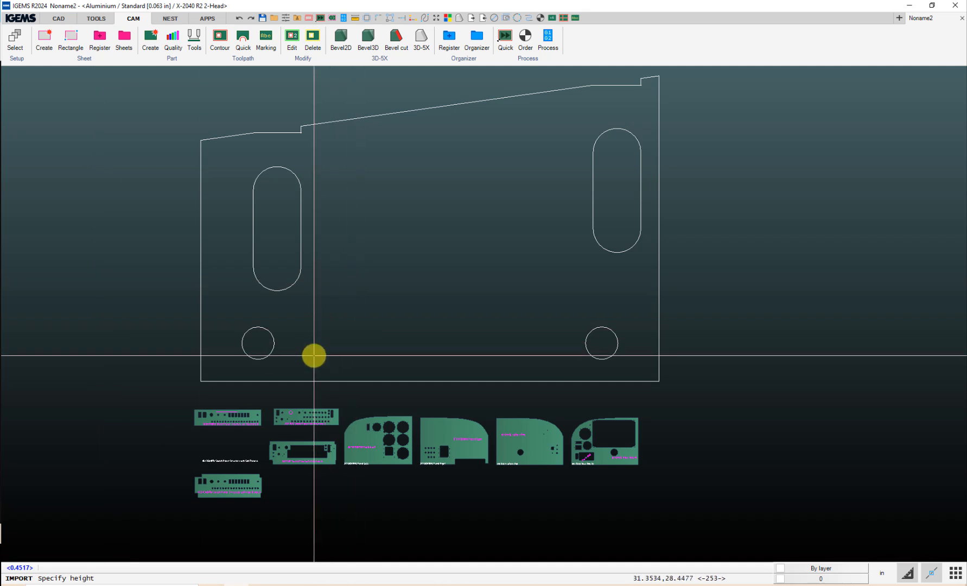
- Define a filename text height of about 4 in and place the text near the middle of the imported outline
left_click(322, 329)
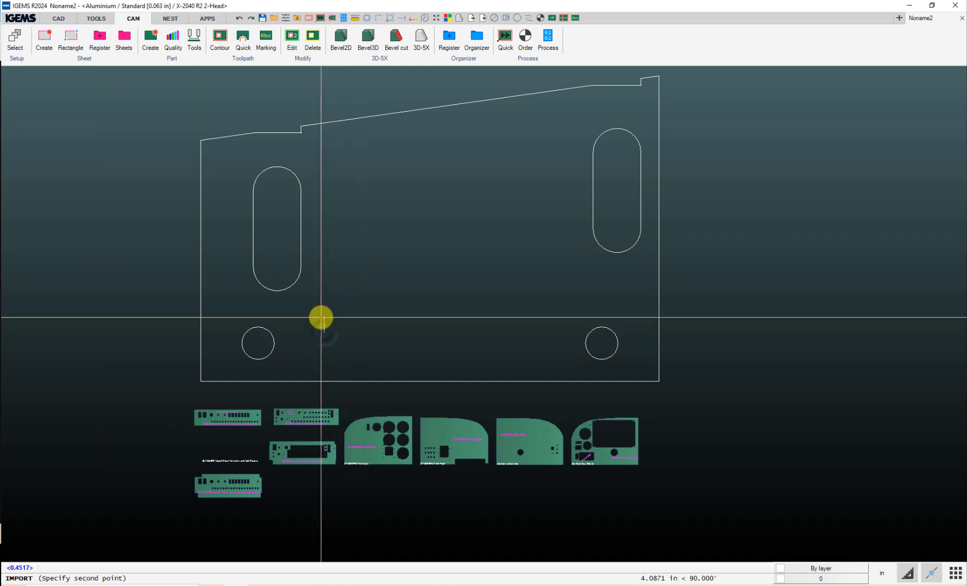
left_click(320, 318)
left_click(385, 266)
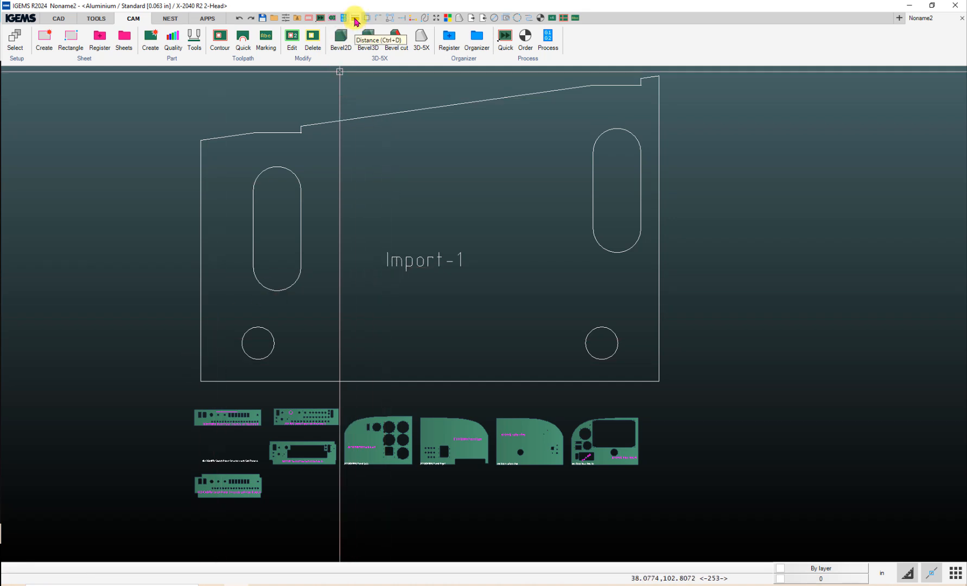
- Measure the diagonal distance from the imported outline's lower-left corner to its upper-right corner
left_click(58, 19)
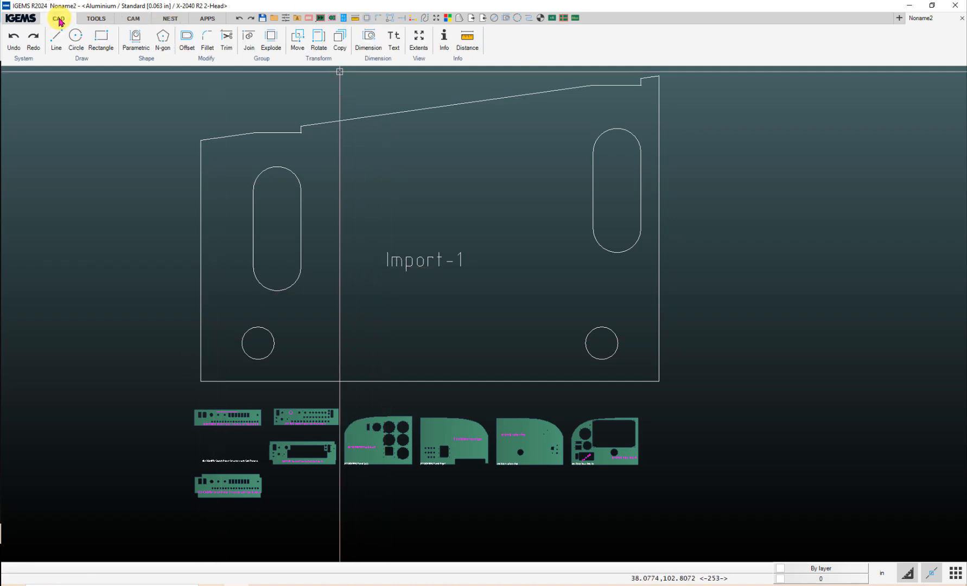
left_click(468, 38)
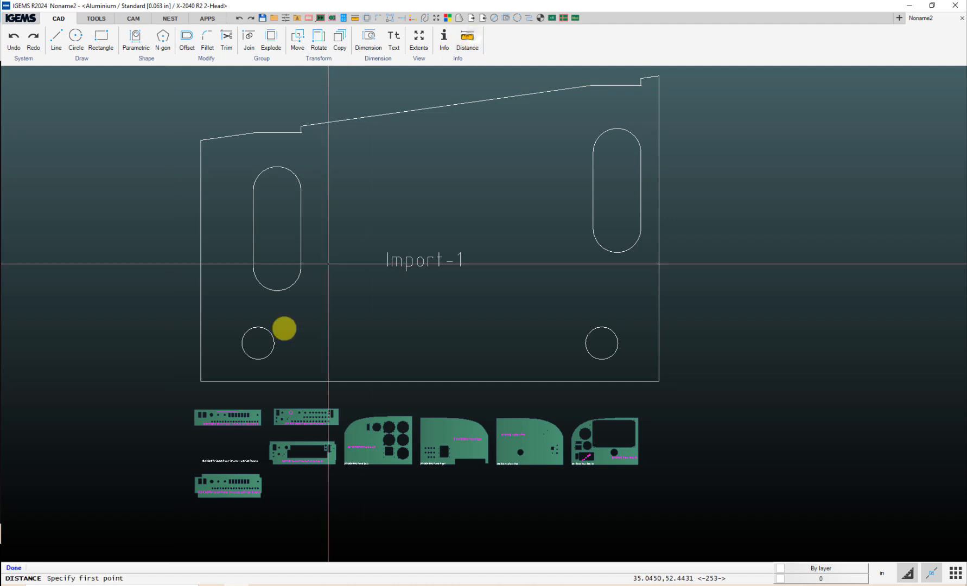
left_click(200, 374)
left_click(658, 76)
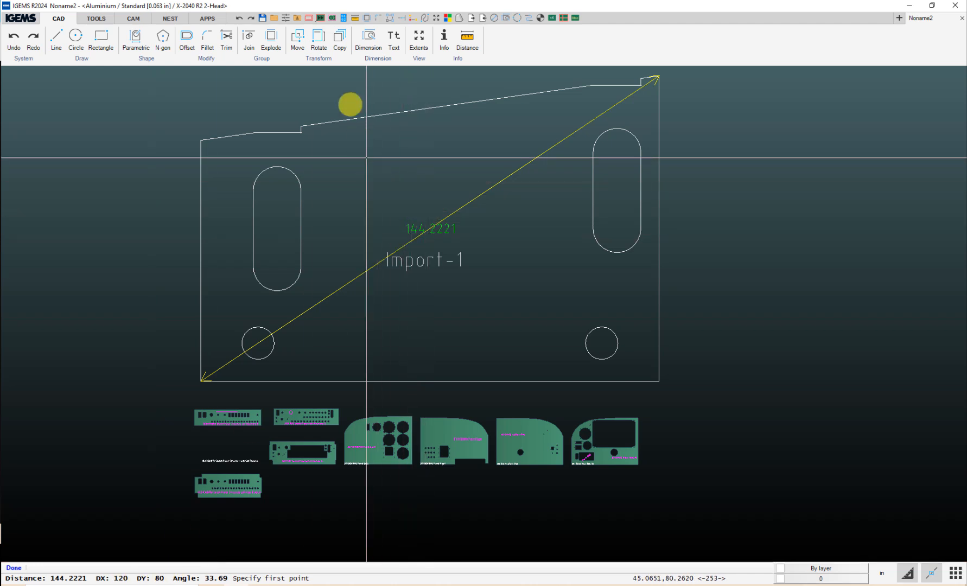
key("Escape")
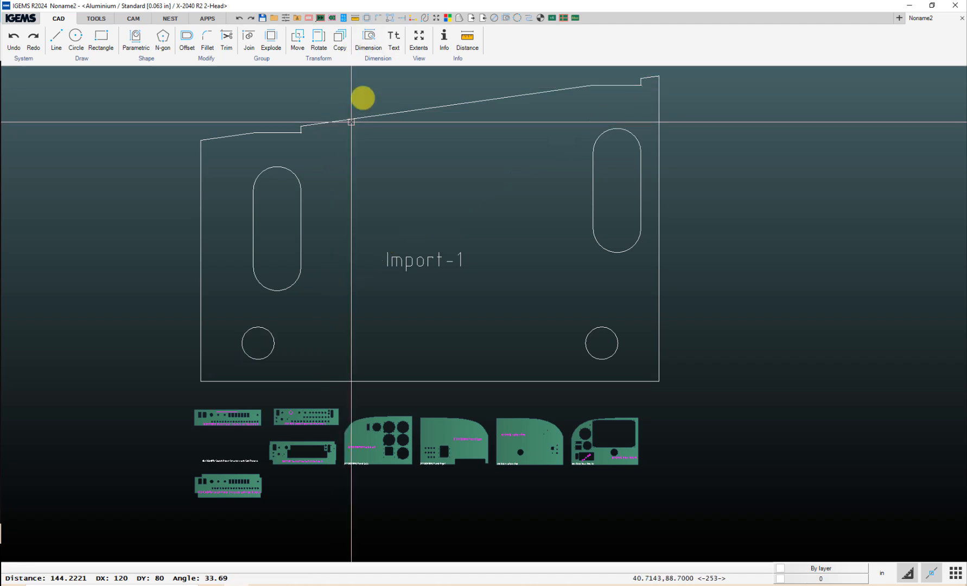
- Add a horizontal dimension just below the bottom edge of the imported outline
left_click(365, 46)
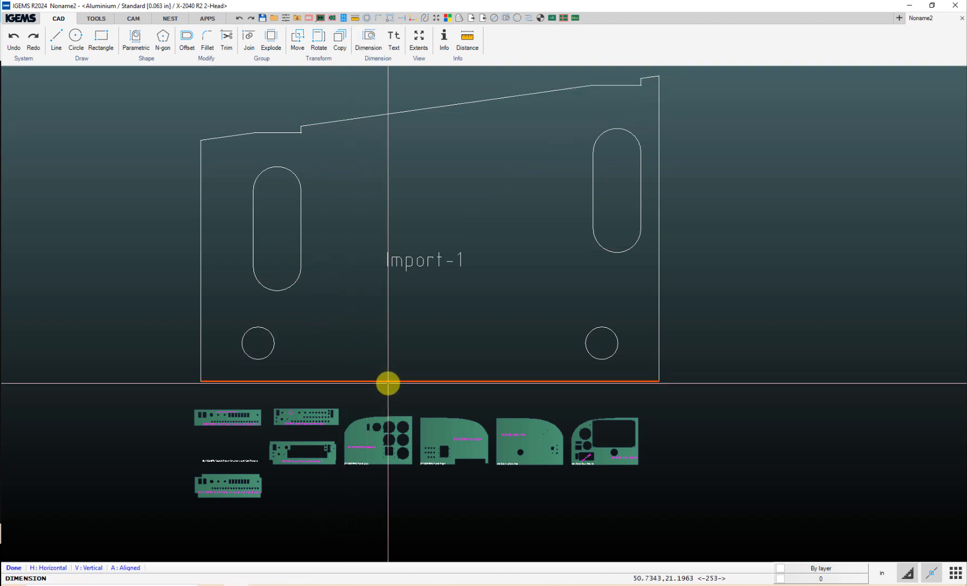
scroll(422, 392, "up", 3)
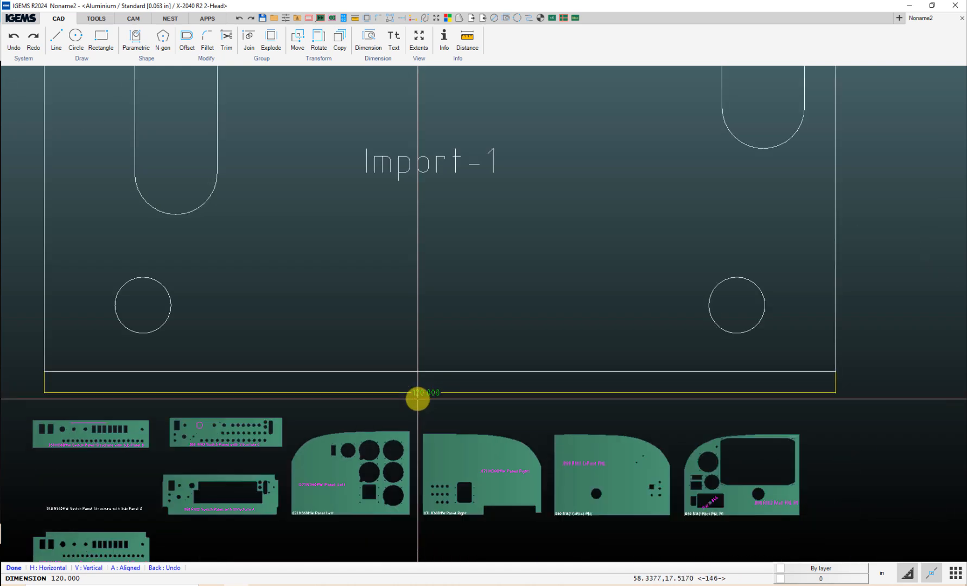
scroll(423, 392, "down", 2)
left_click(424, 392)
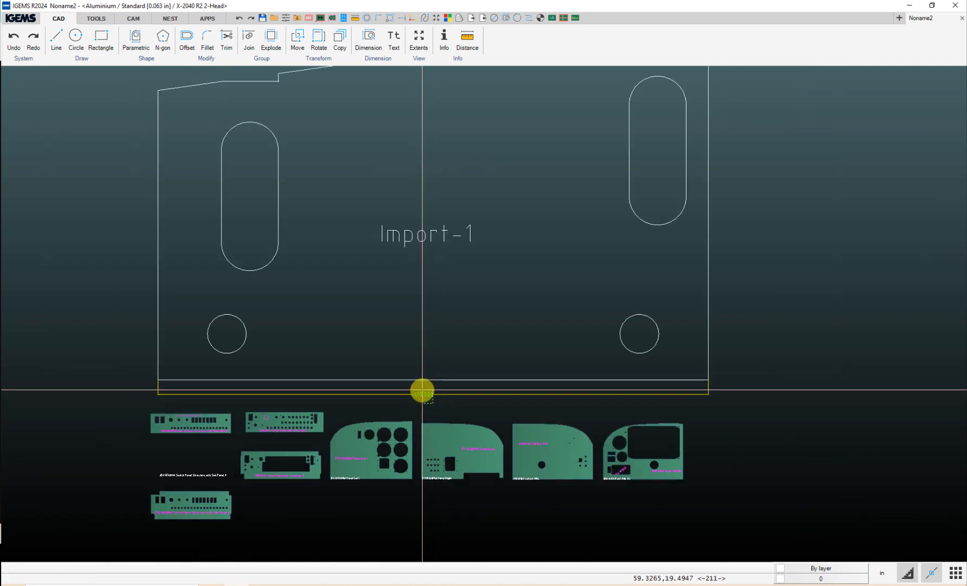
- Delete the horizontal dimension below the imported outline
left_click(434, 396)
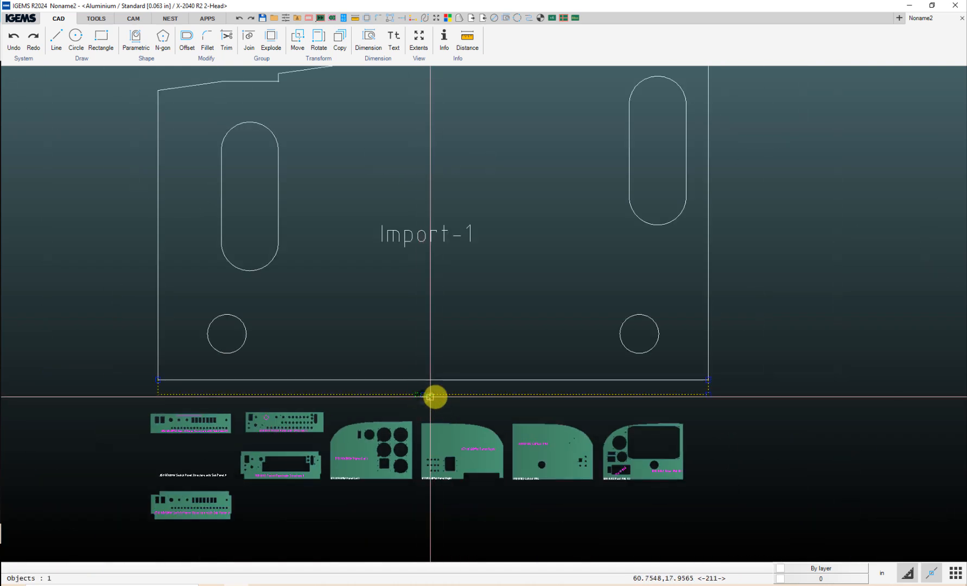
scroll(287, 321, "down", 4)
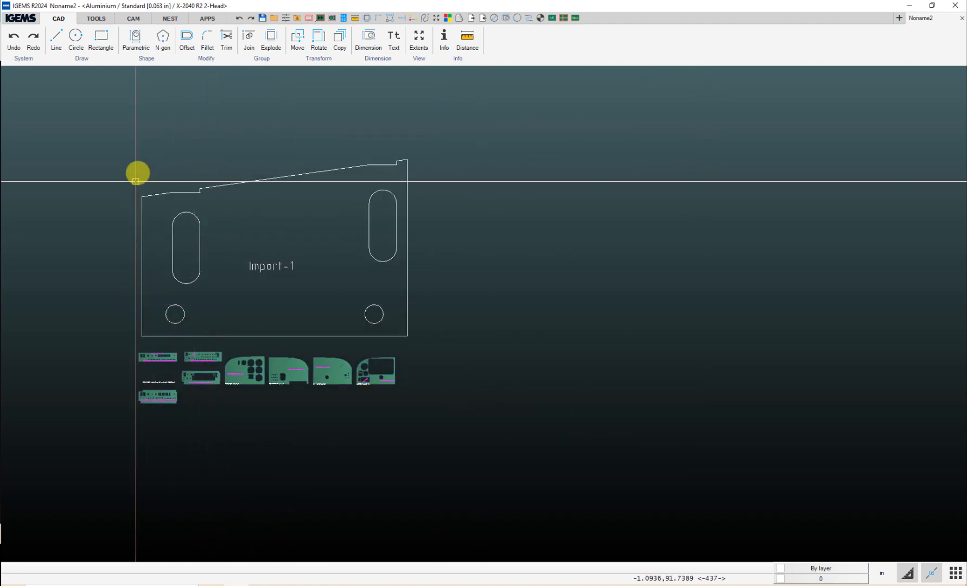
middle_click_drag(161, 258, 280, 318)
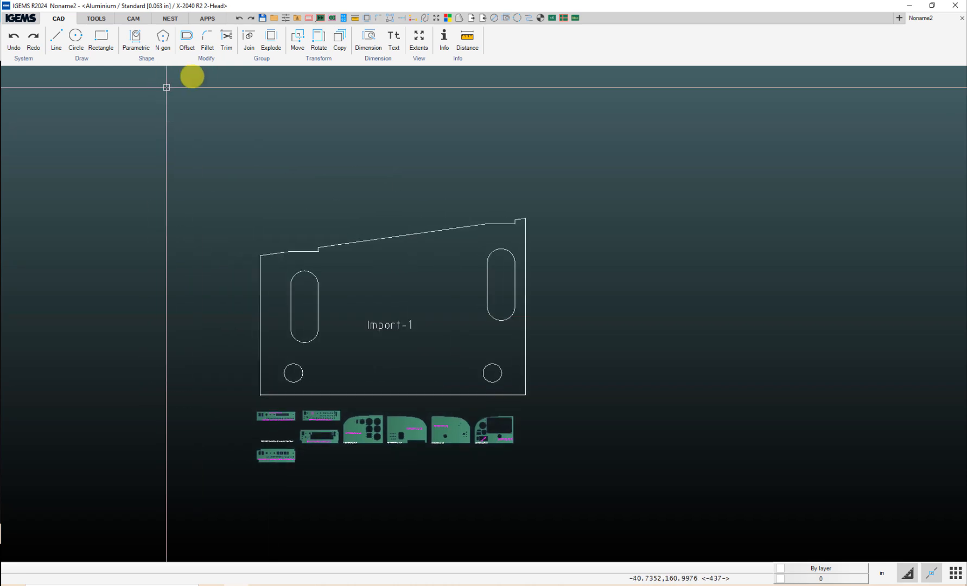
- Scale the Import-1 outline and its text by 1/25.4 from the outline's lower-left corner
left_click(317, 60)
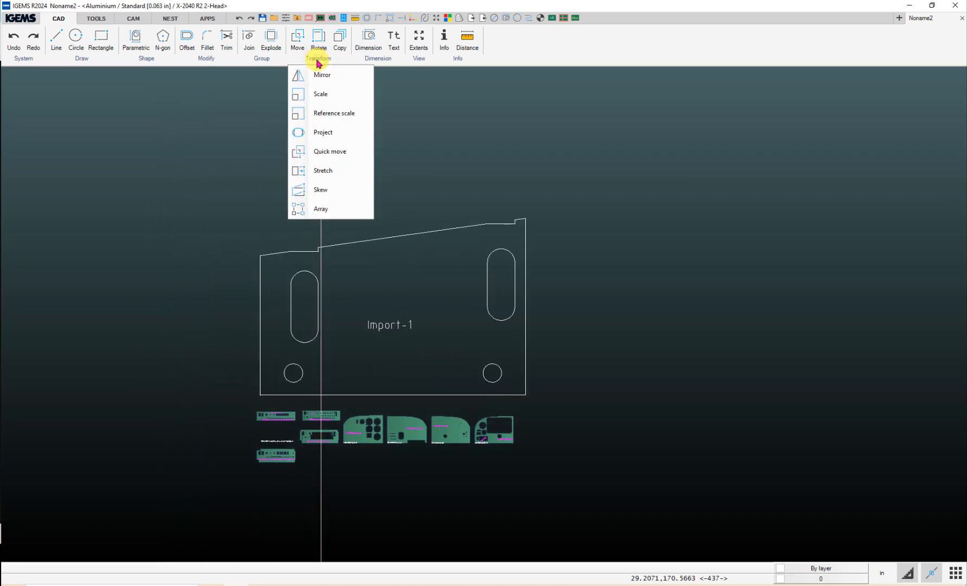
left_click(317, 96)
left_click(537, 402)
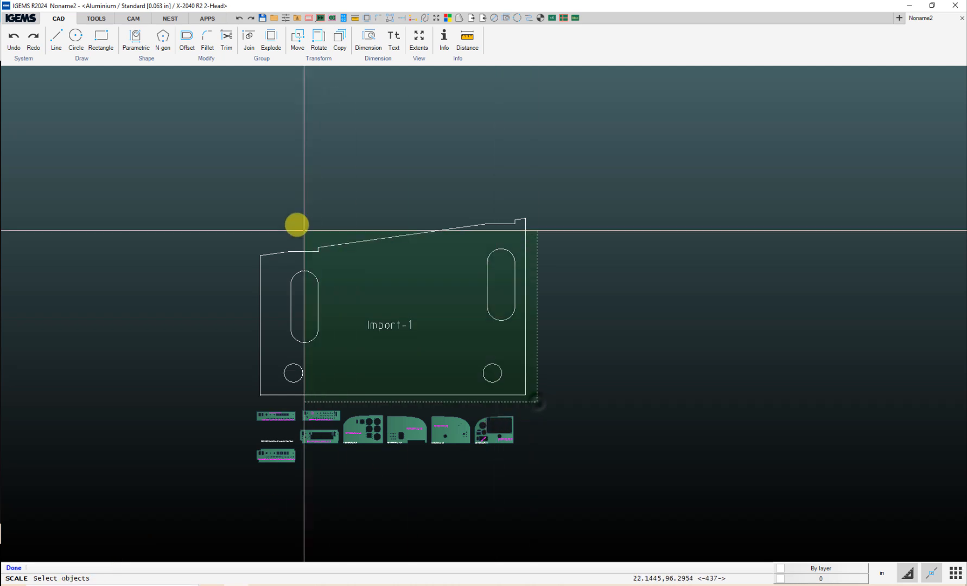
left_click(245, 194)
right_click(245, 194)
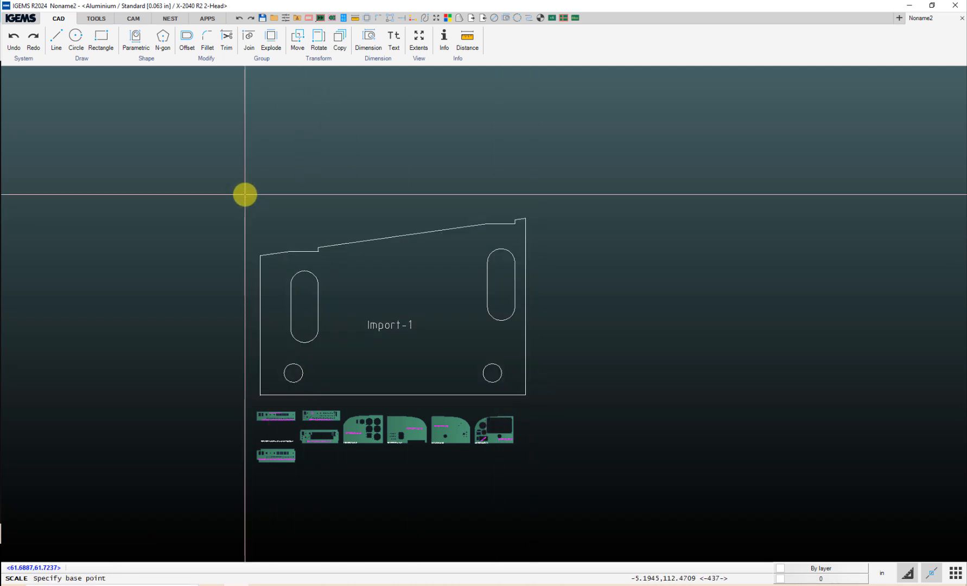
left_click(260, 394)
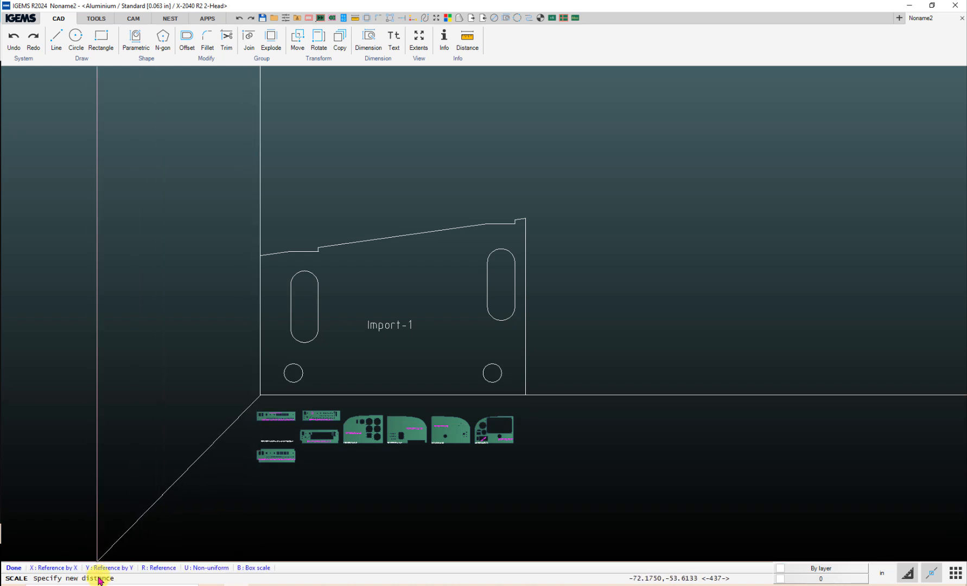
type("1/25.4")
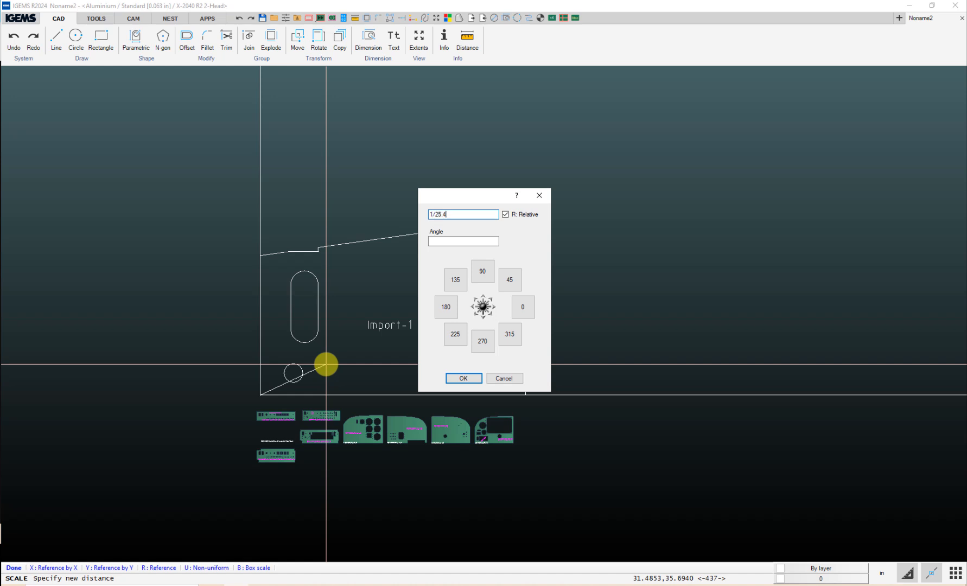
key("Return")
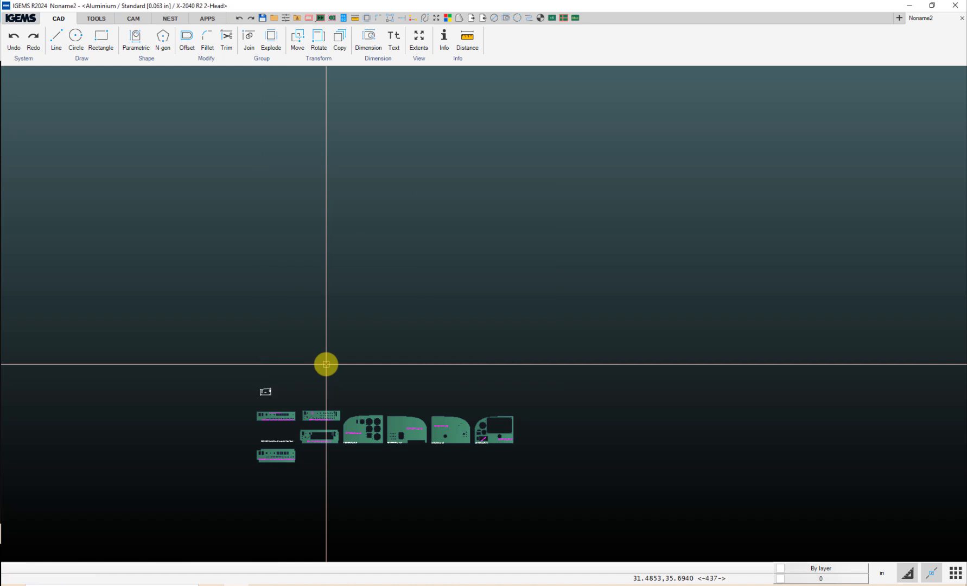
- Measure the diagonal distance of the scaled Import-1 outline from its lower-left to its upper-right corner
scroll(255, 389, "up", 5)
scroll(278, 443, "up", 10)
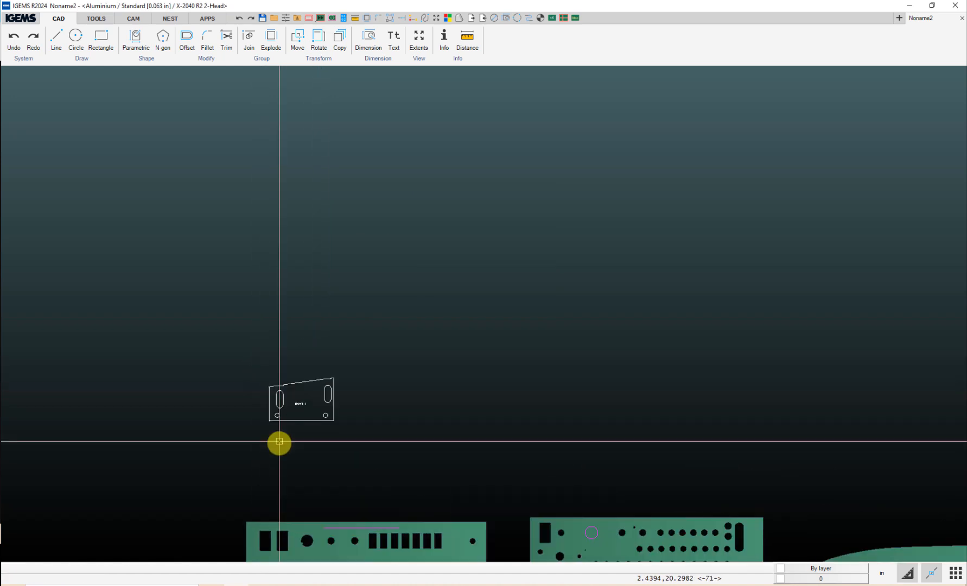
left_click(466, 38)
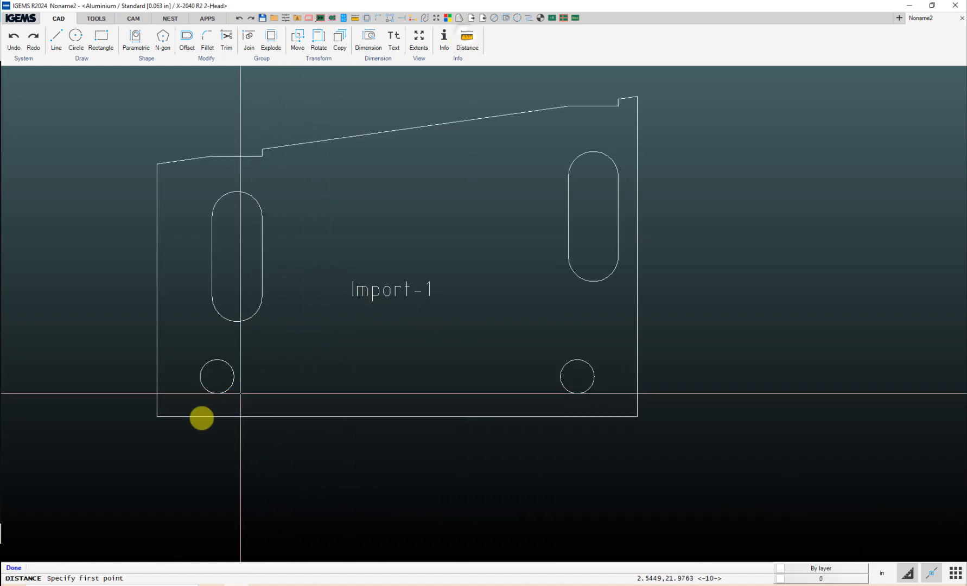
left_click(157, 416)
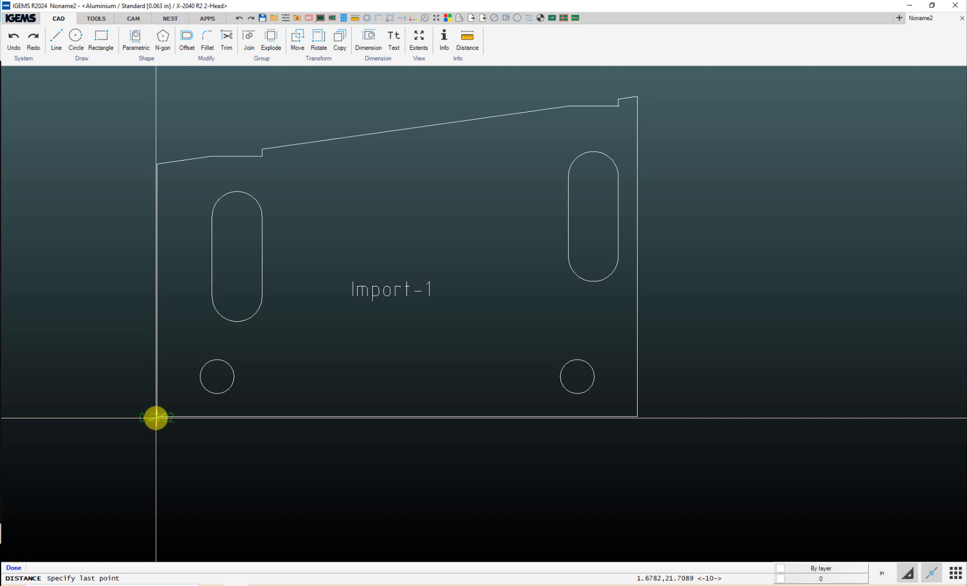
left_click(636, 99)
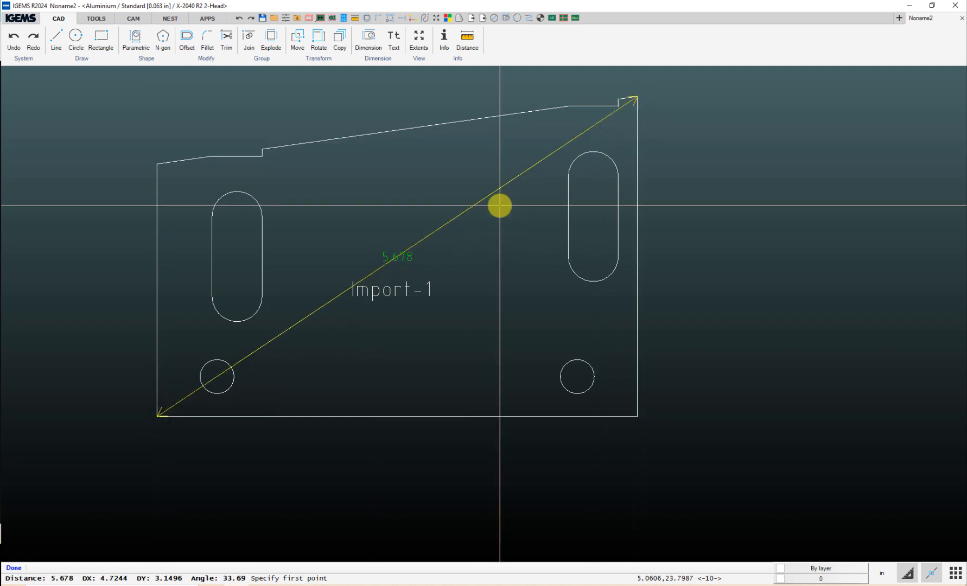
scroll(500, 205, "down", 10)
middle_click_drag(496, 218, 302, 289)
- Set the preference for what a unitless drawing contains to Ask
left_click(27, 23)
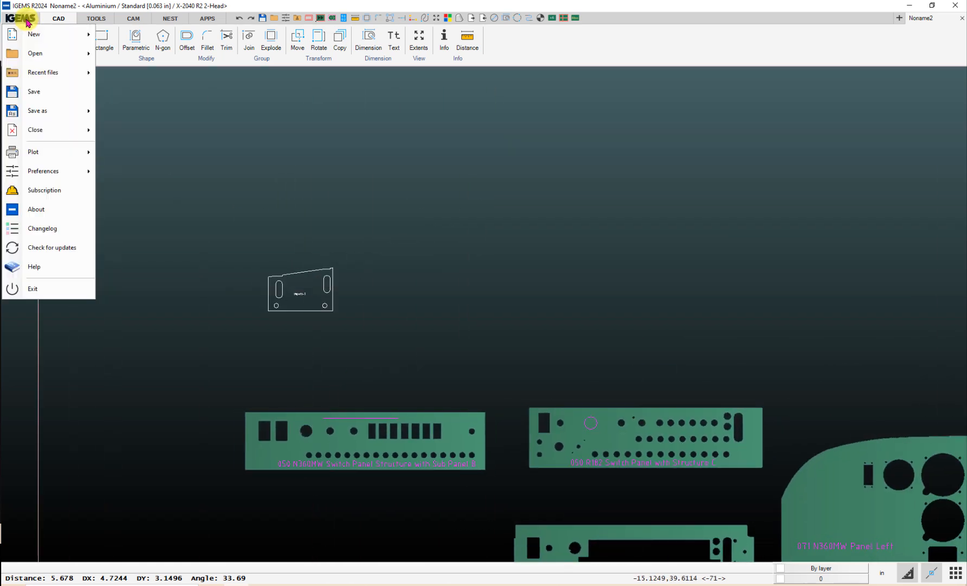
mouse_move(54, 170)
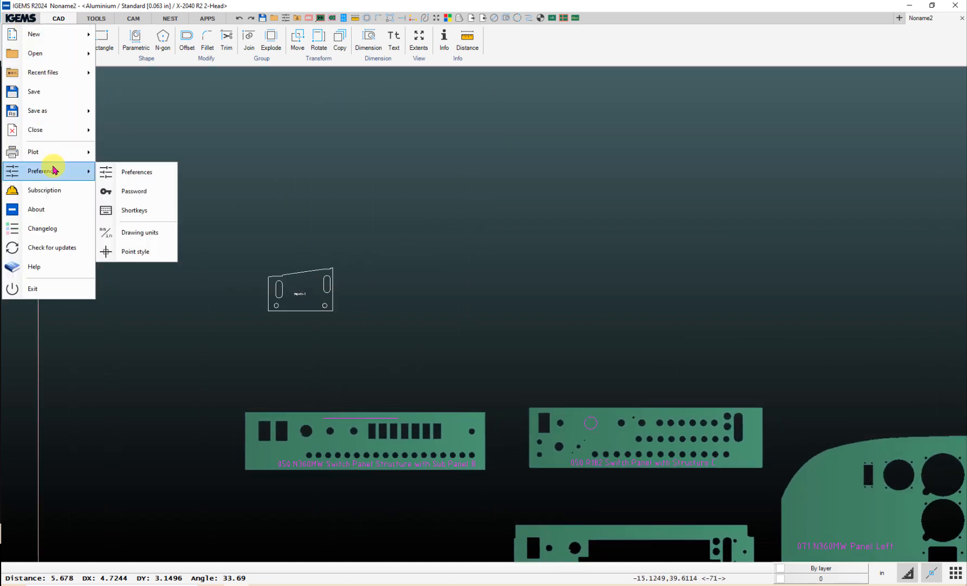
left_click(115, 172)
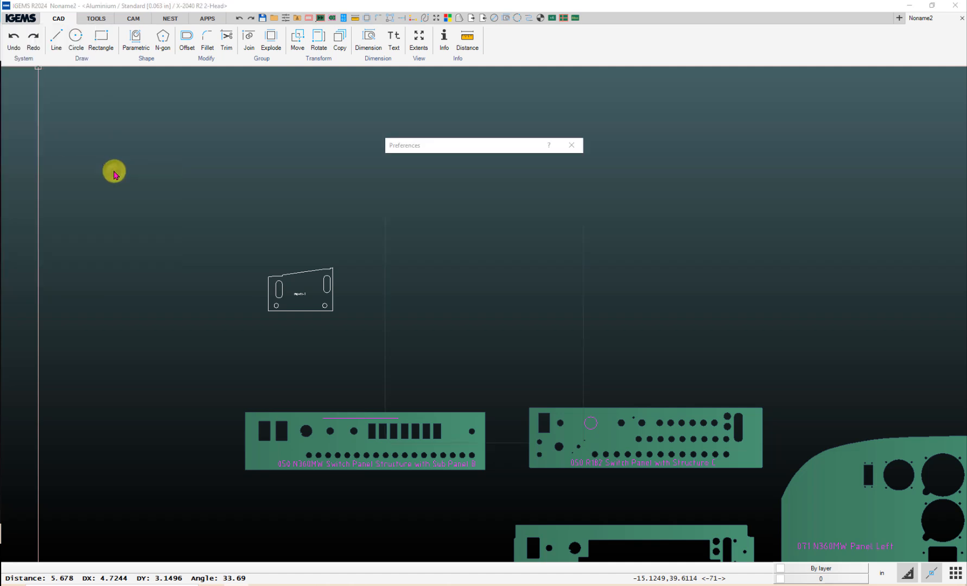
left_click(463, 167)
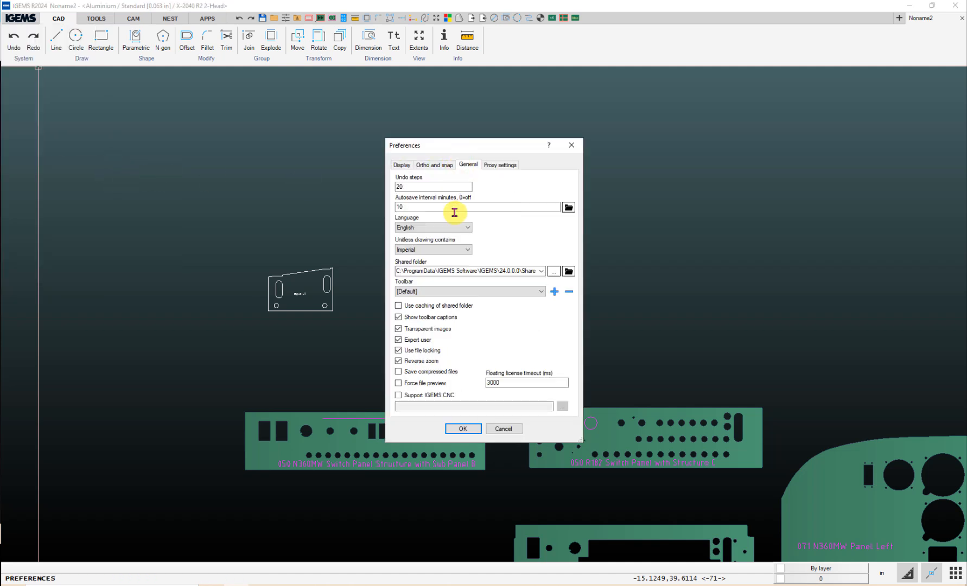
left_click(440, 250)
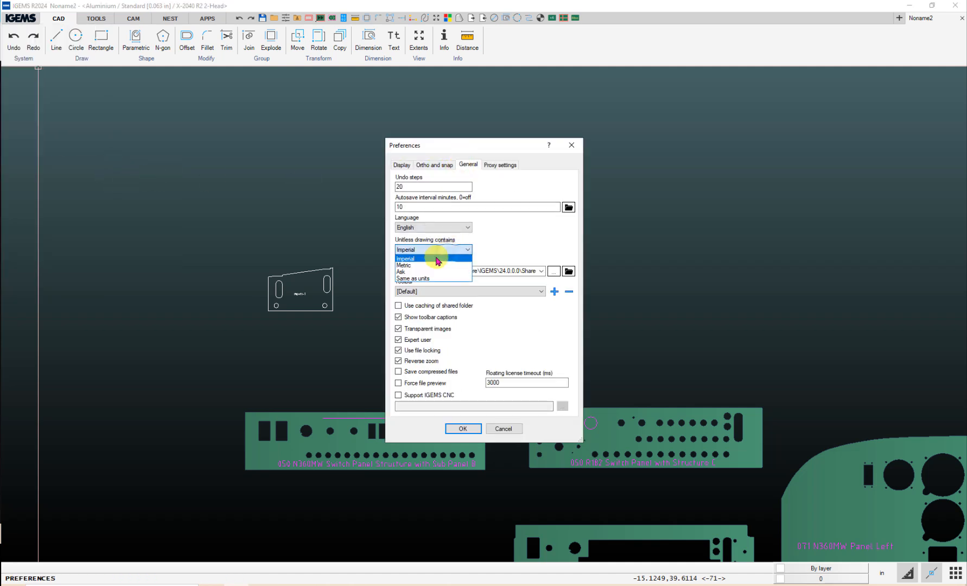
left_click(403, 271)
left_click(462, 429)
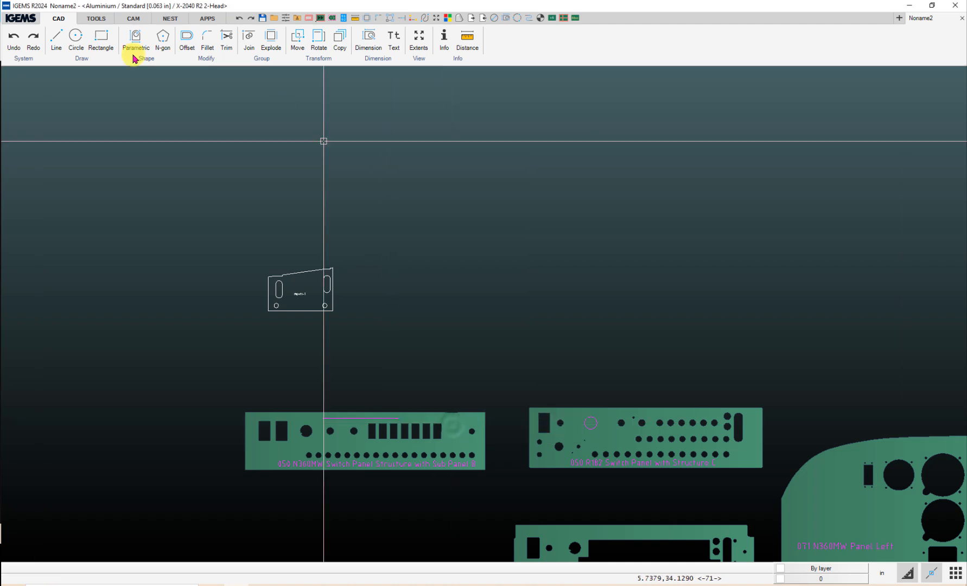
- Import Import-2.dwg as Metric with manual placement and inserted filename, placing it just right of the Import-1 outline
left_click(22, 18)
mouse_move(55, 53)
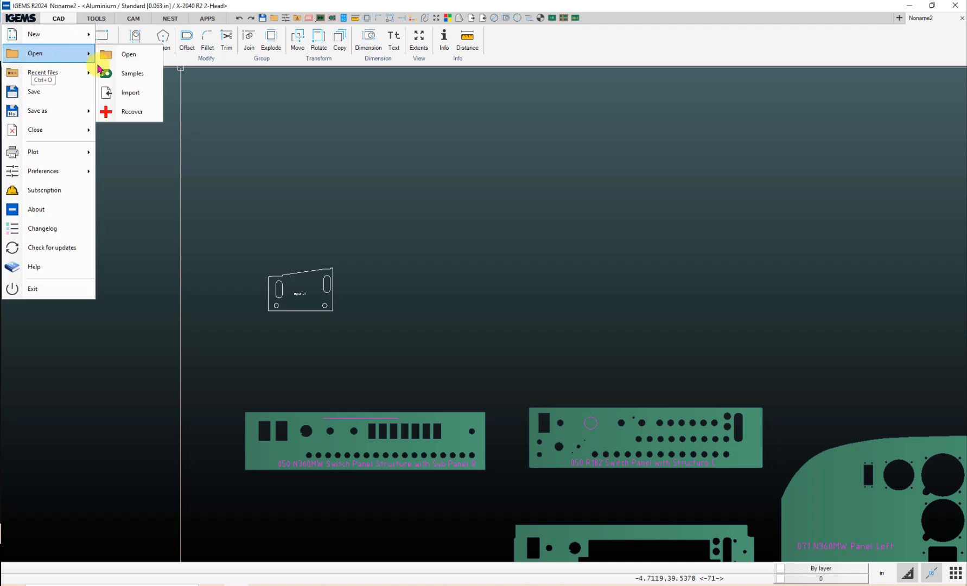
left_click(106, 92)
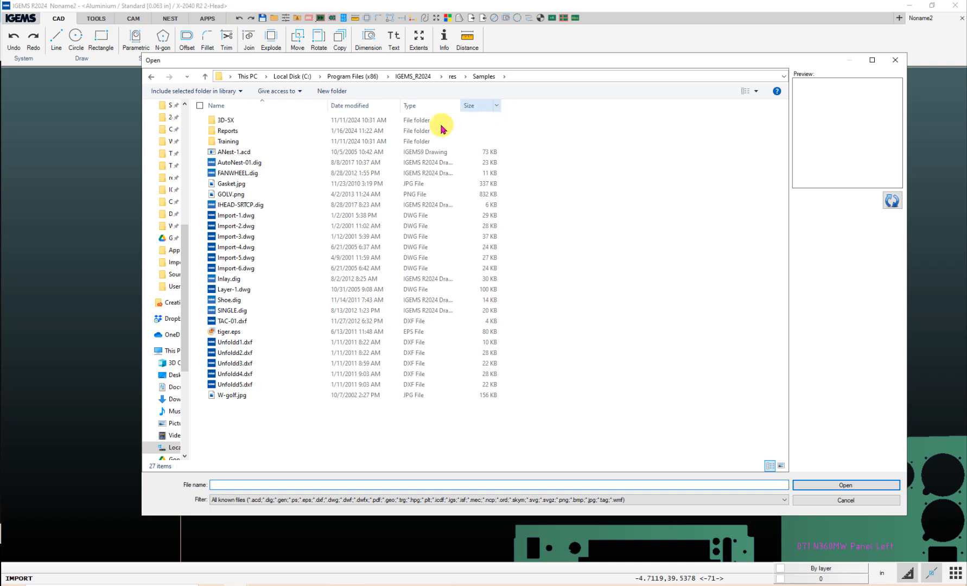
double_click(243, 227)
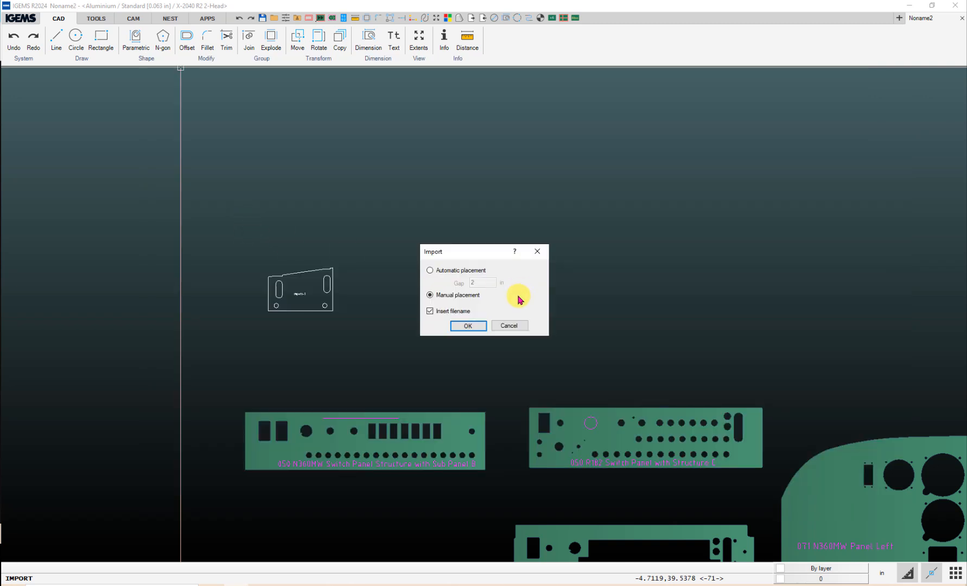
left_click(456, 326)
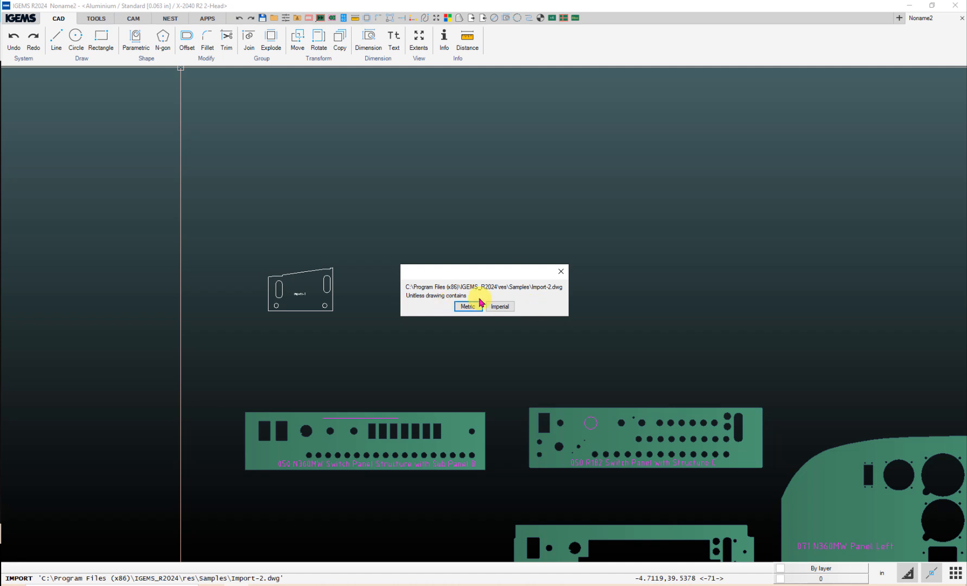
left_click(468, 306)
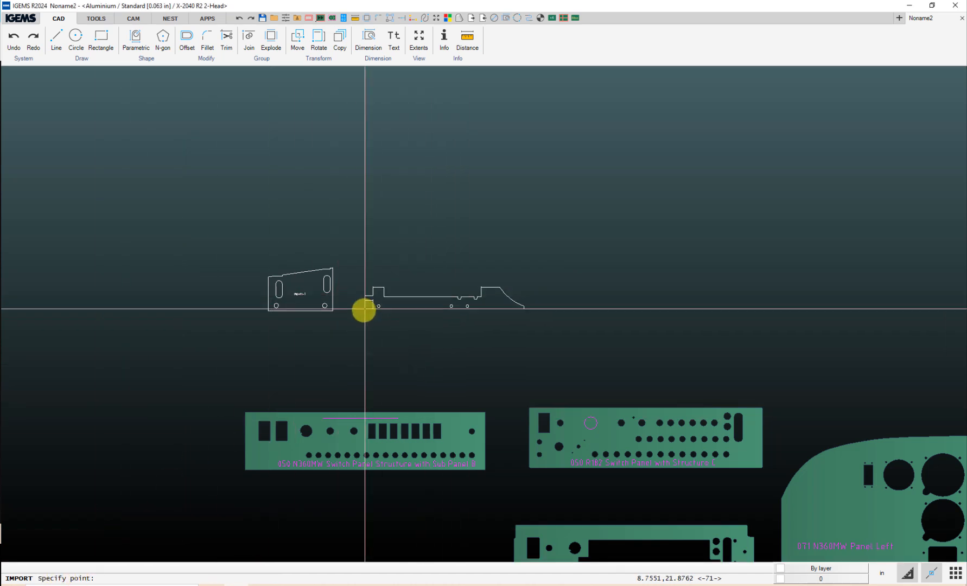
left_click(365, 309)
- Define a filename text height of about 0.2 in and place the text inside the left half of the Import-2 outline
scroll(369, 310, "up", 1)
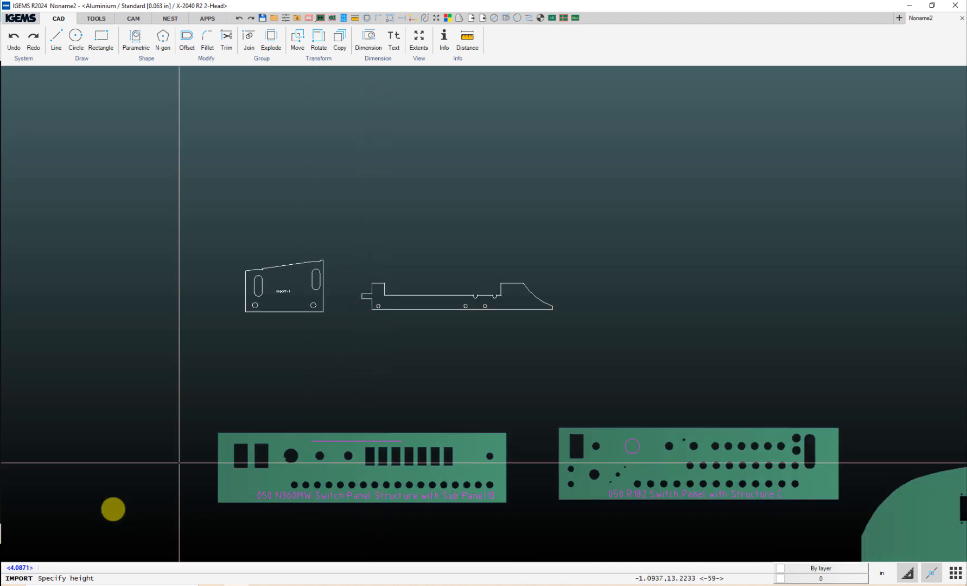
scroll(375, 326, "up", 3)
middle_click_drag(512, 248, 460, 319)
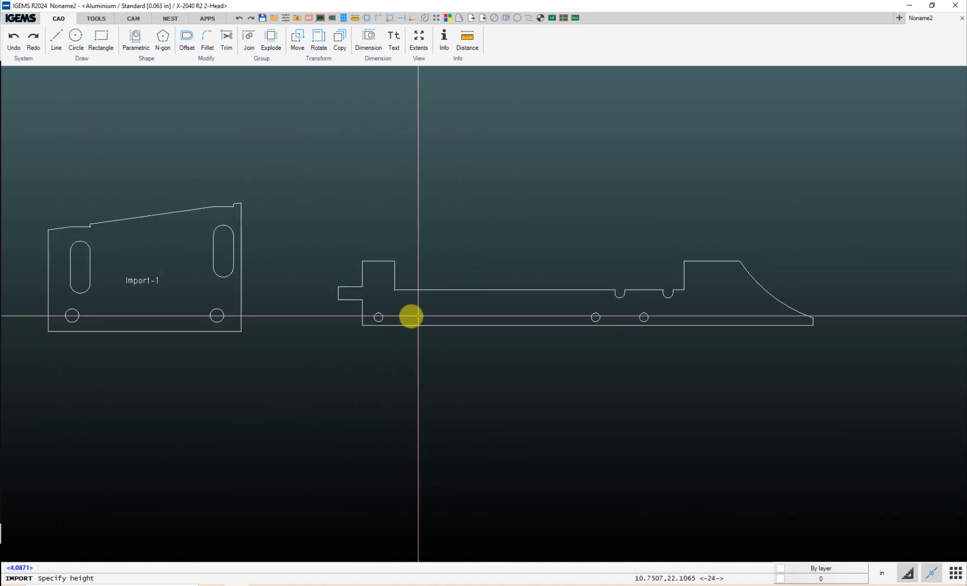
scroll(408, 318, "up", 2)
left_click(396, 320)
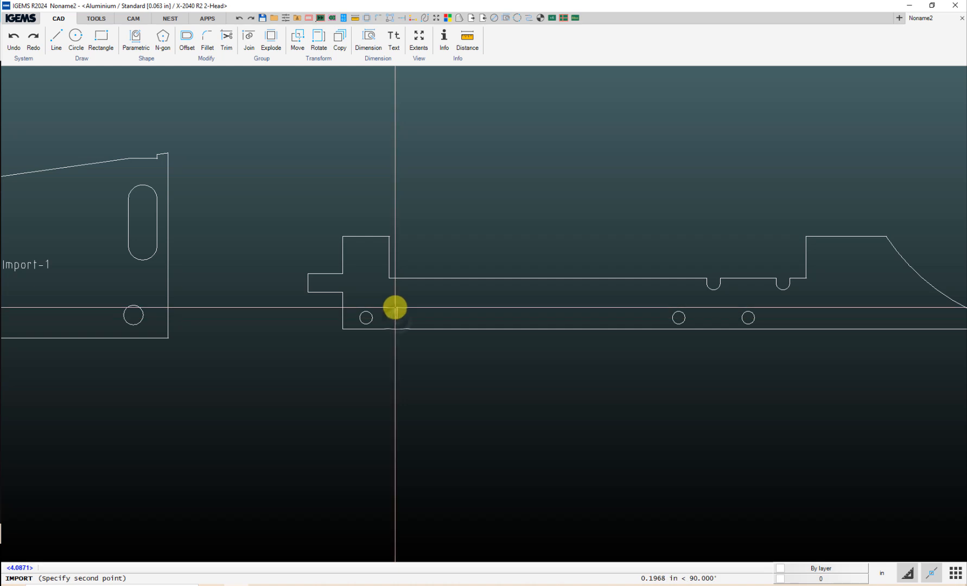
left_click(397, 308)
left_click(465, 310)
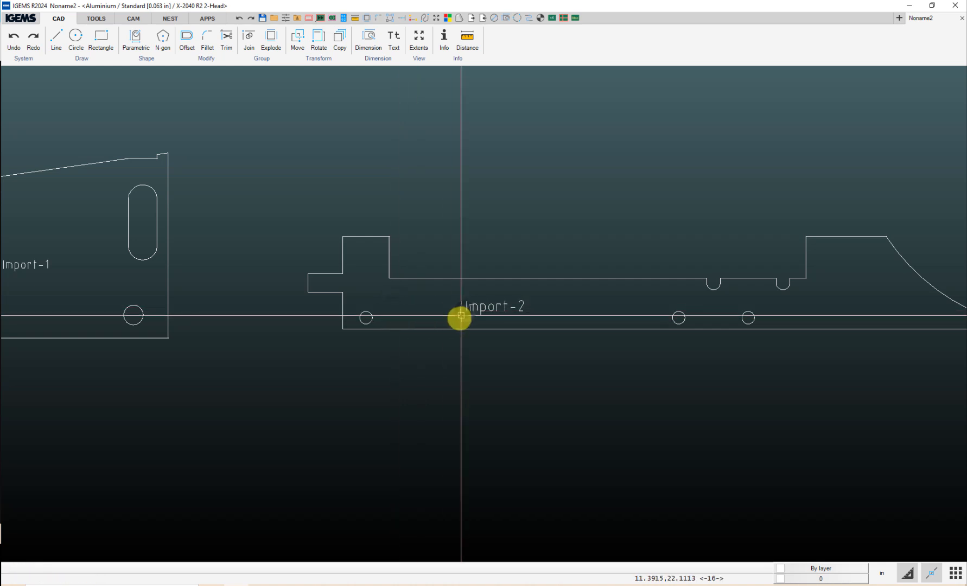
scroll(437, 342, "down", 4)
scroll(437, 341, "down", 1)
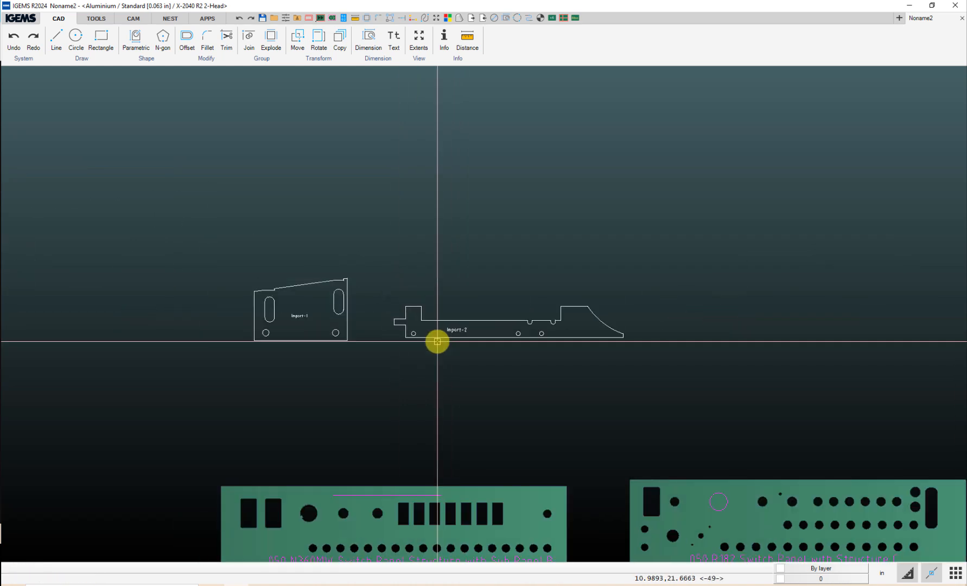